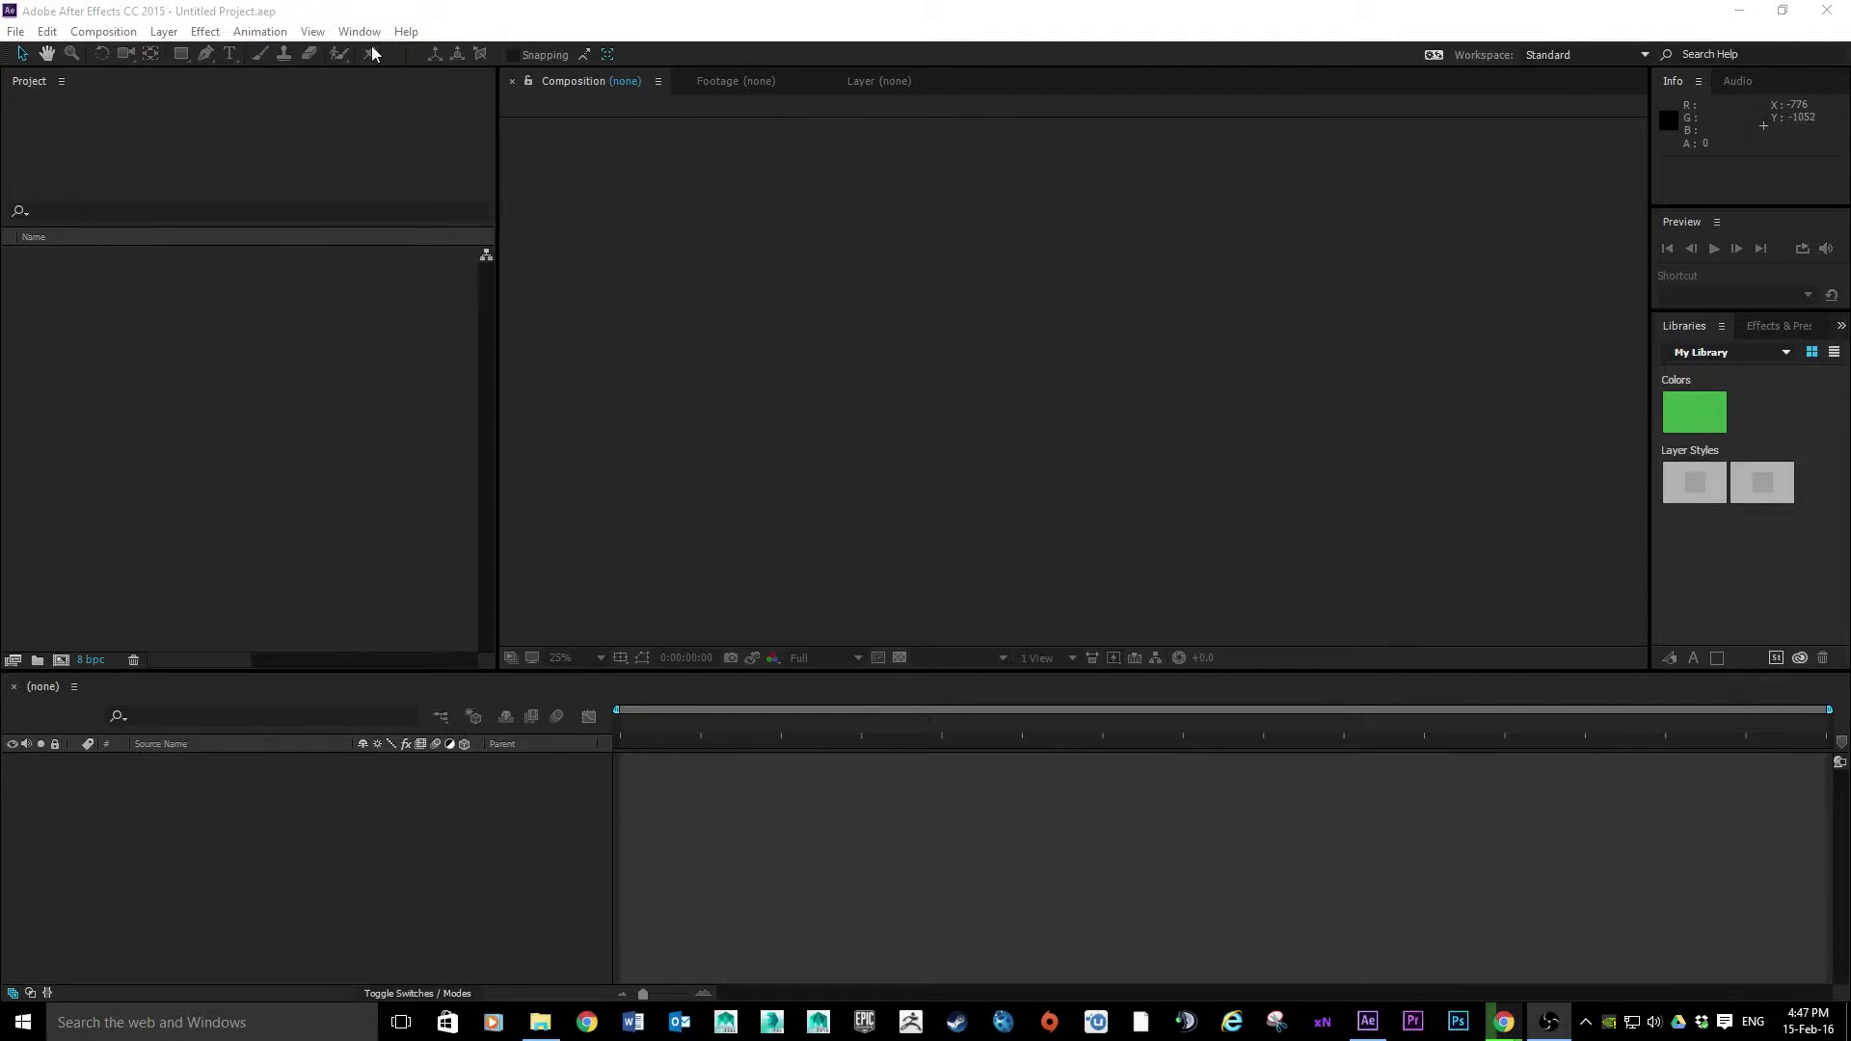
Step: Import the MVI_0170.MOV video clip into the project
left_click(16, 31)
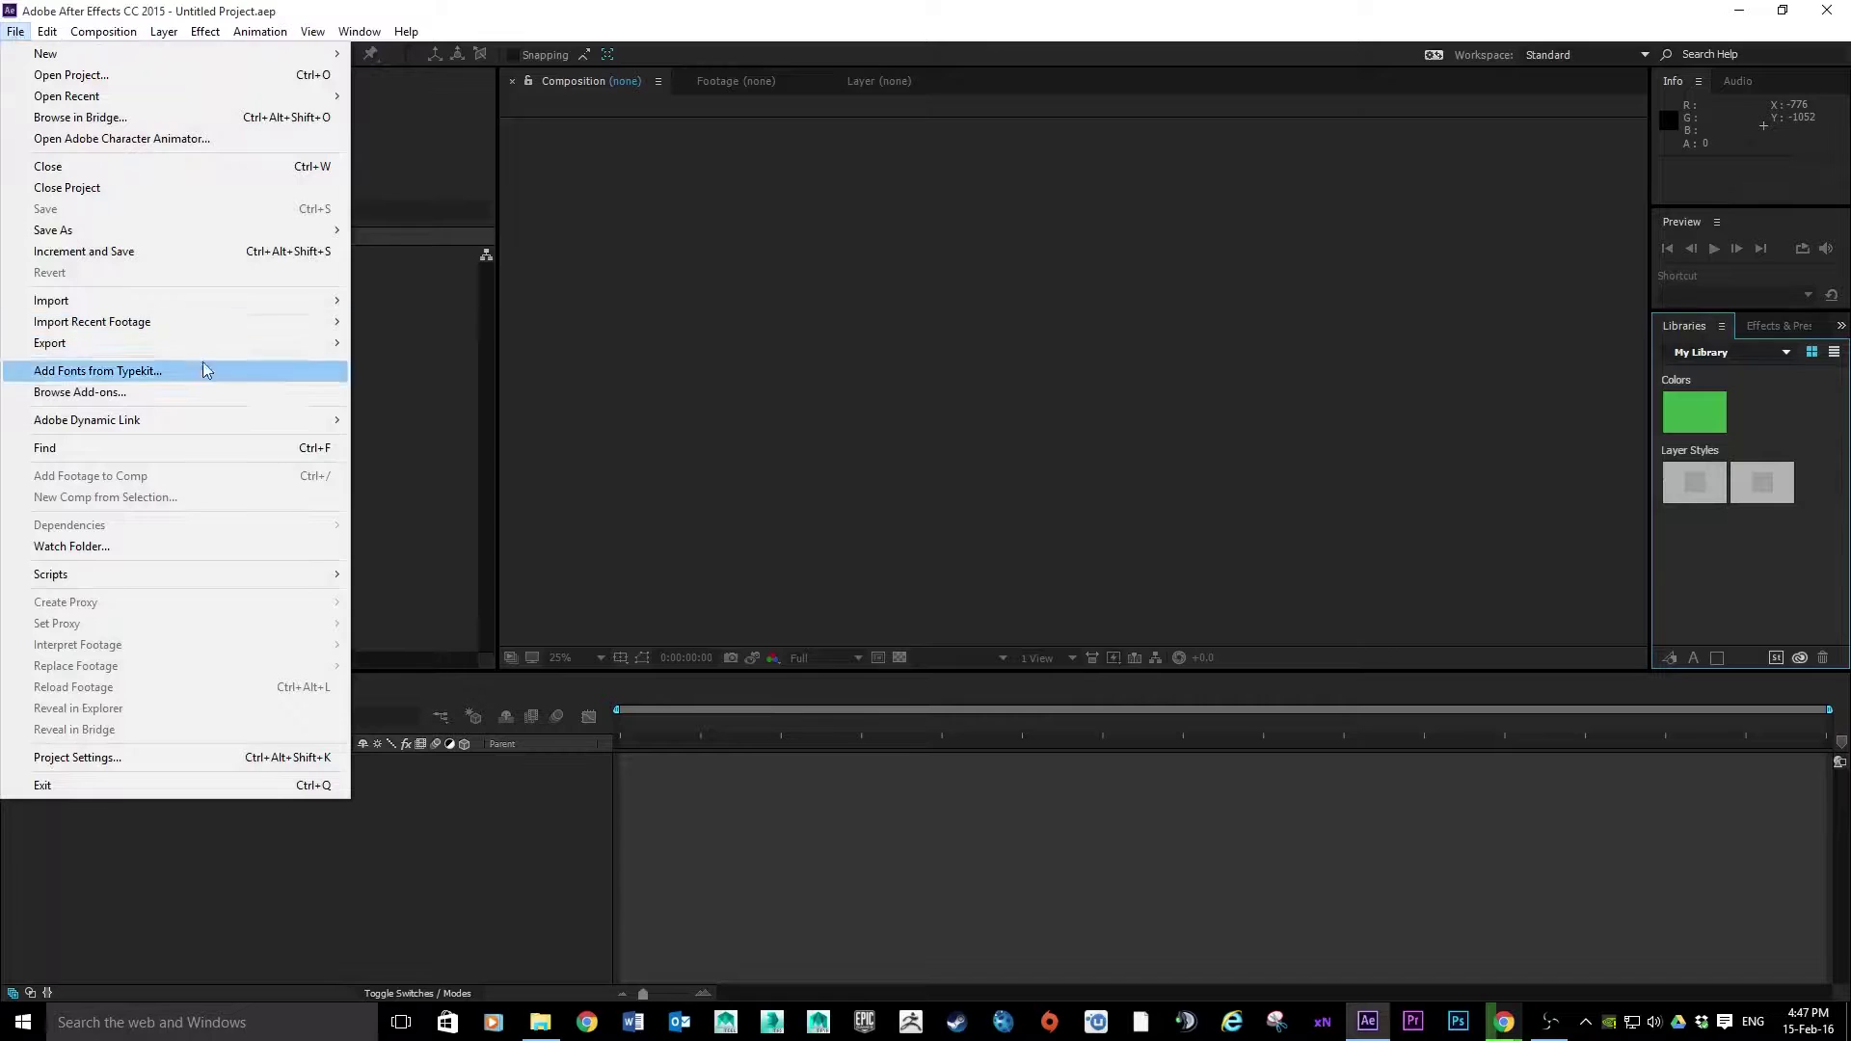
mouse_move(241, 310)
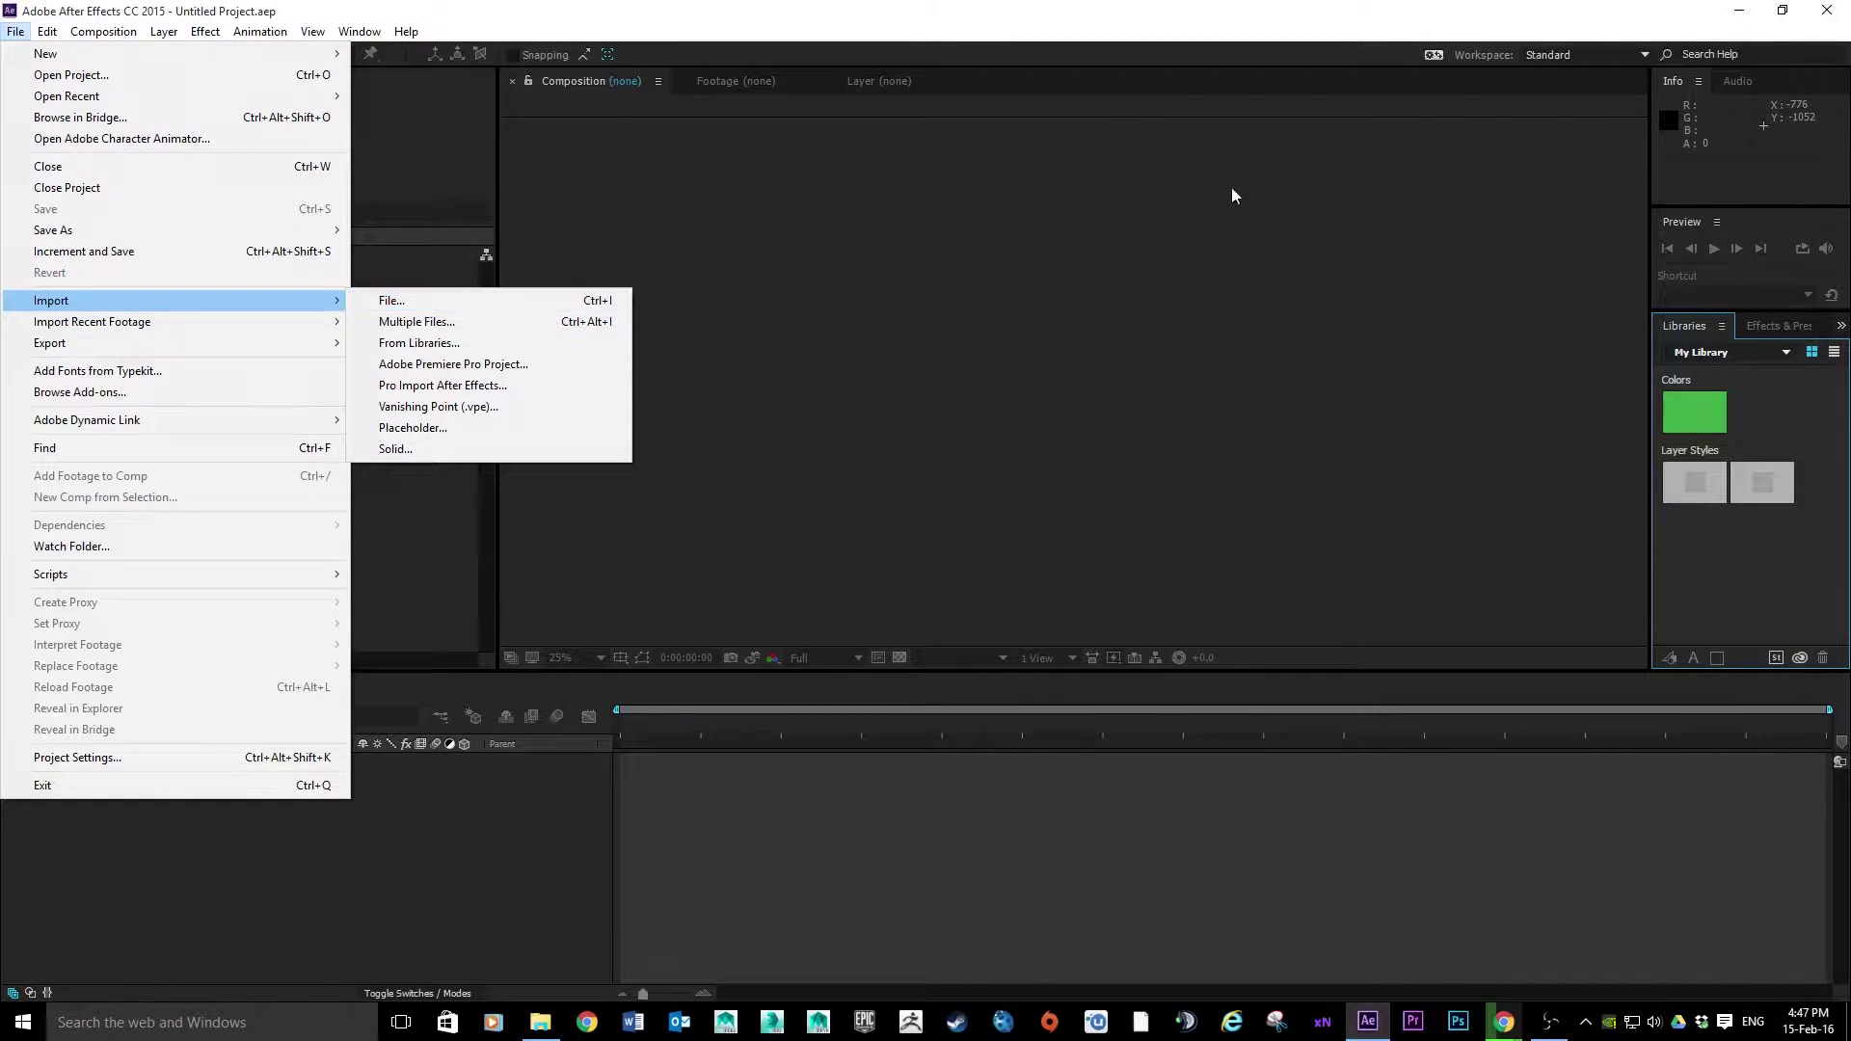
key("alt+Tab")
left_click_drag(410, 492, 286, 480)
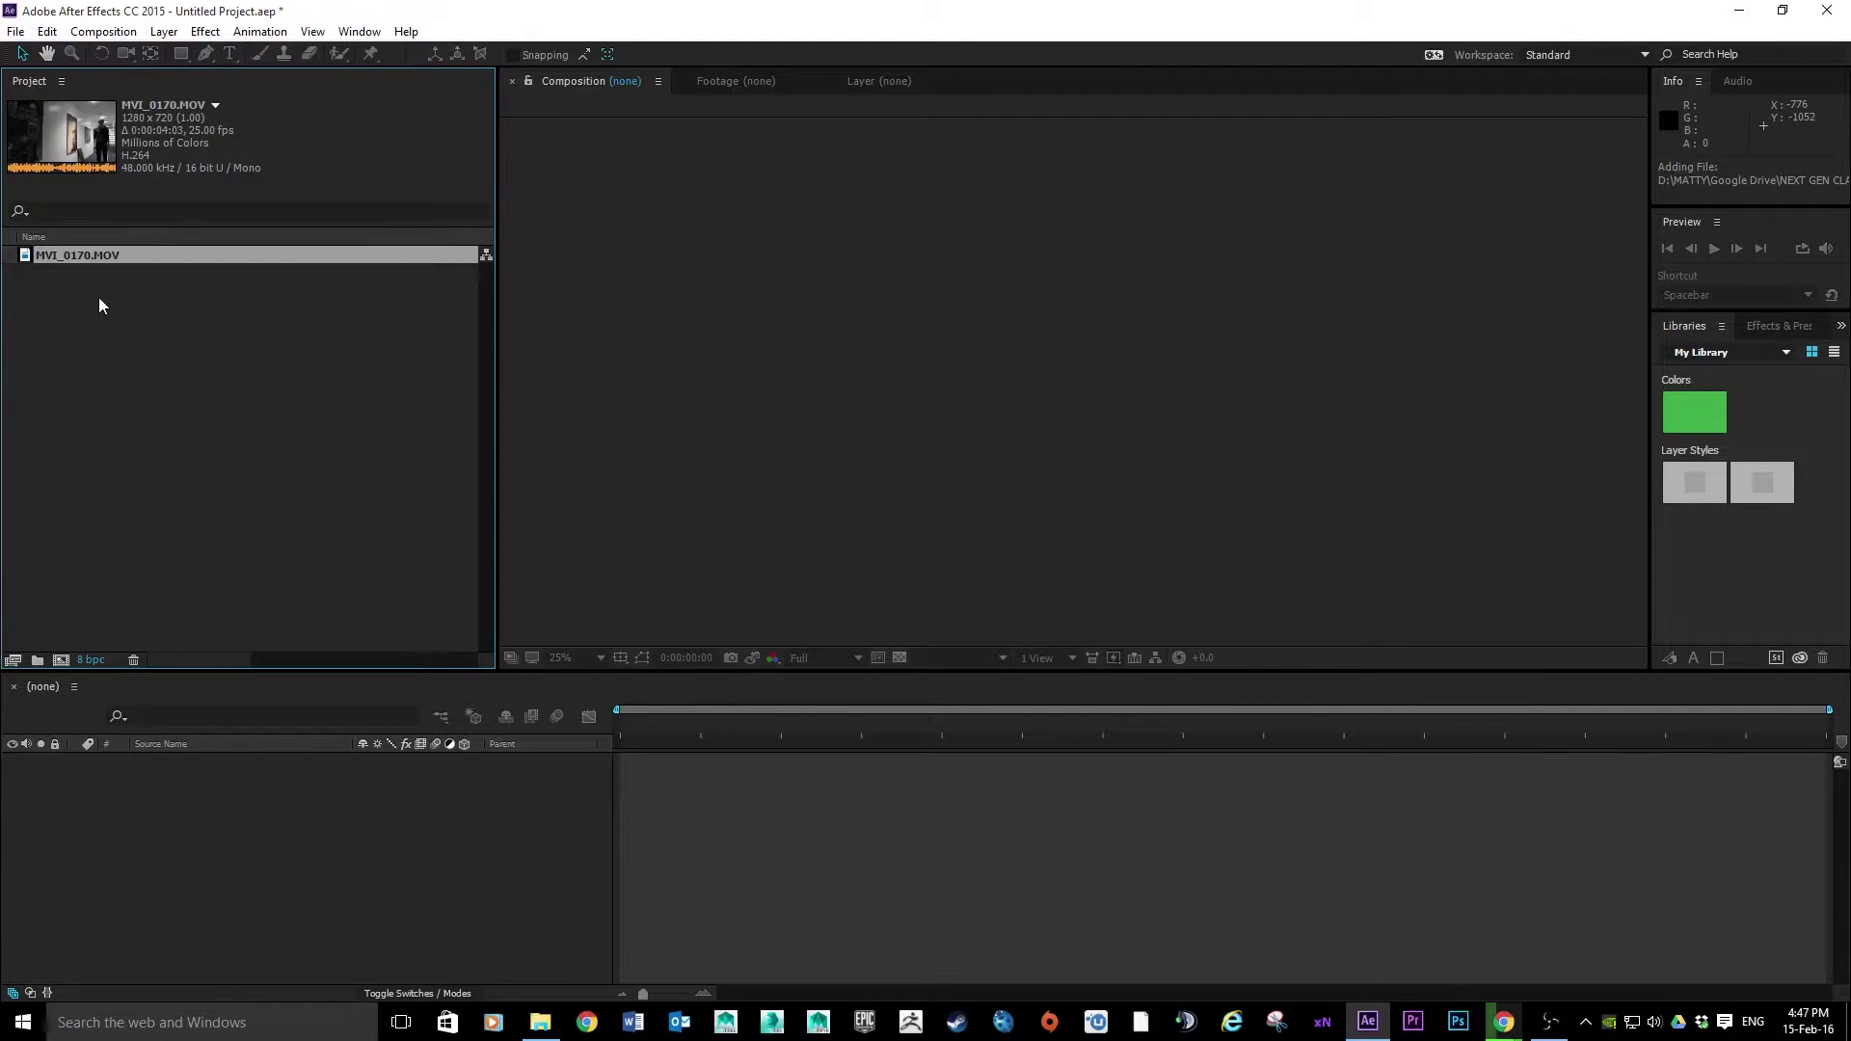
Step: Trim the MVI_0170.MOV footage with an in point at 0:00:00:20 and an out point at 0:00:03:10
double_click(83, 256)
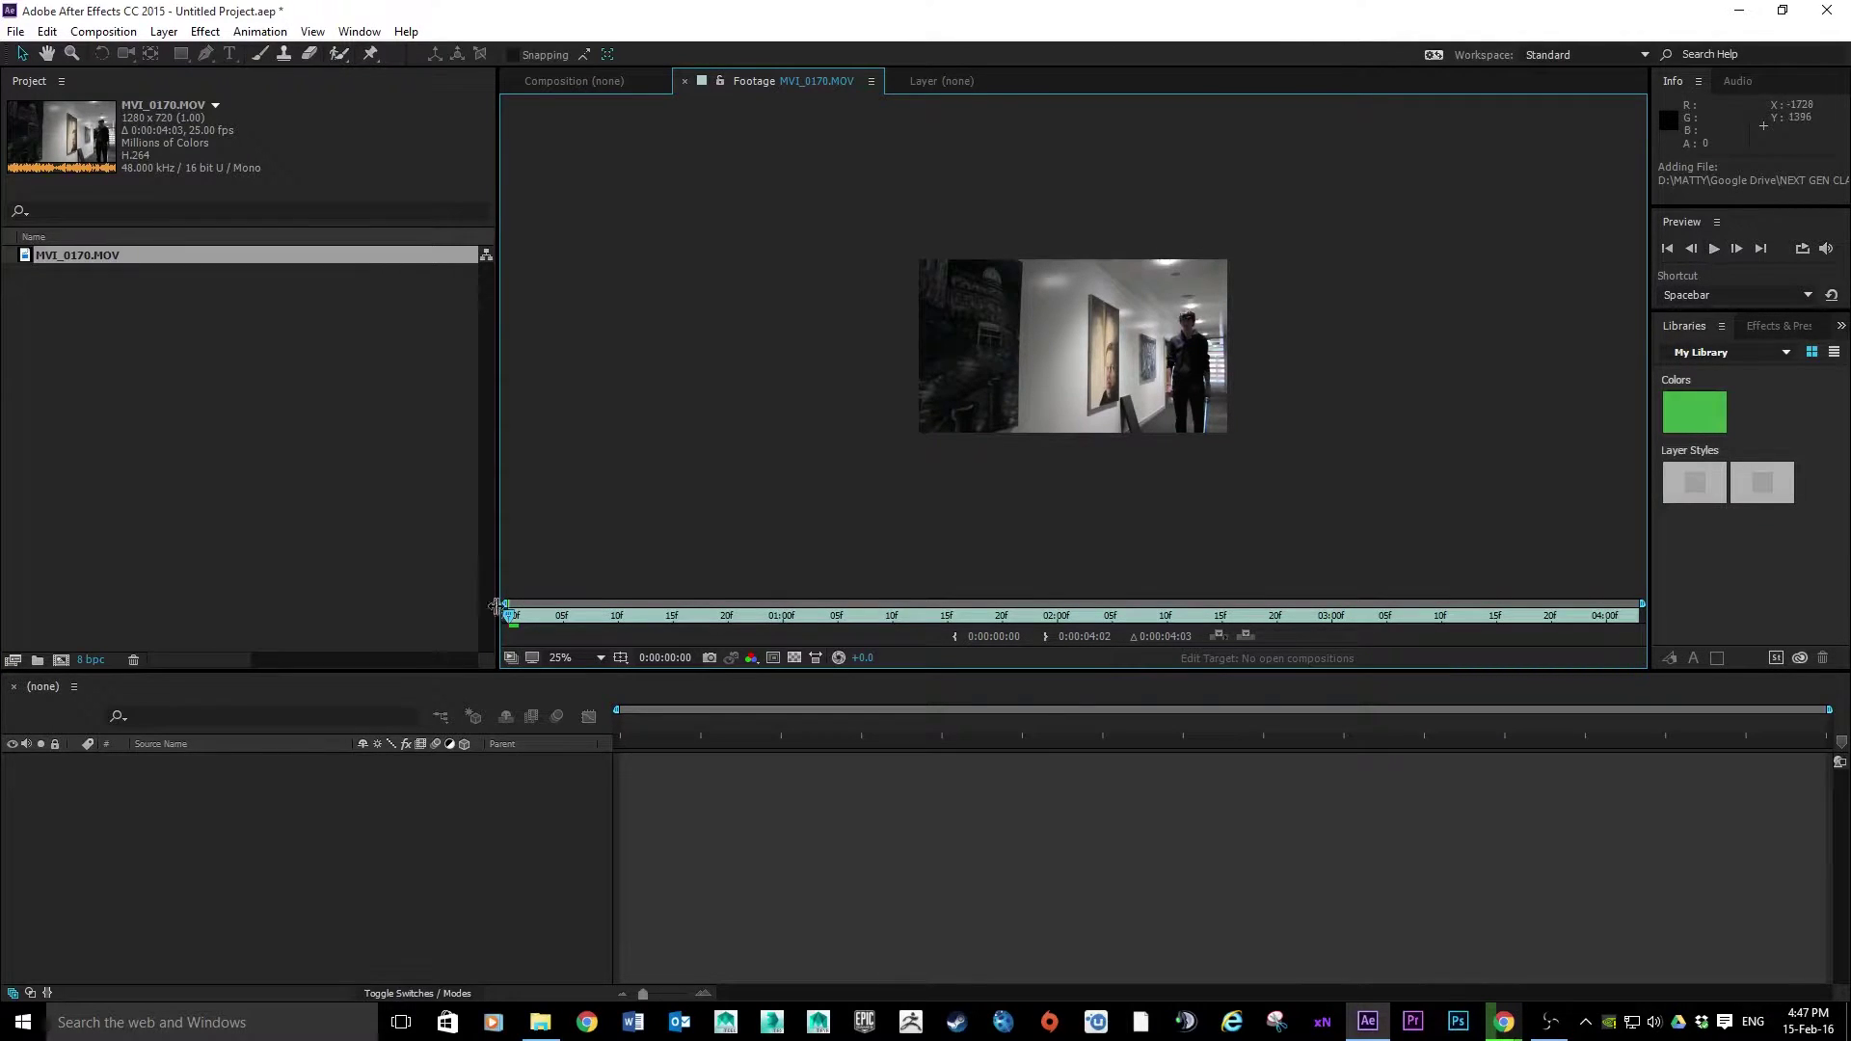
left_click_drag(537, 618, 725, 624)
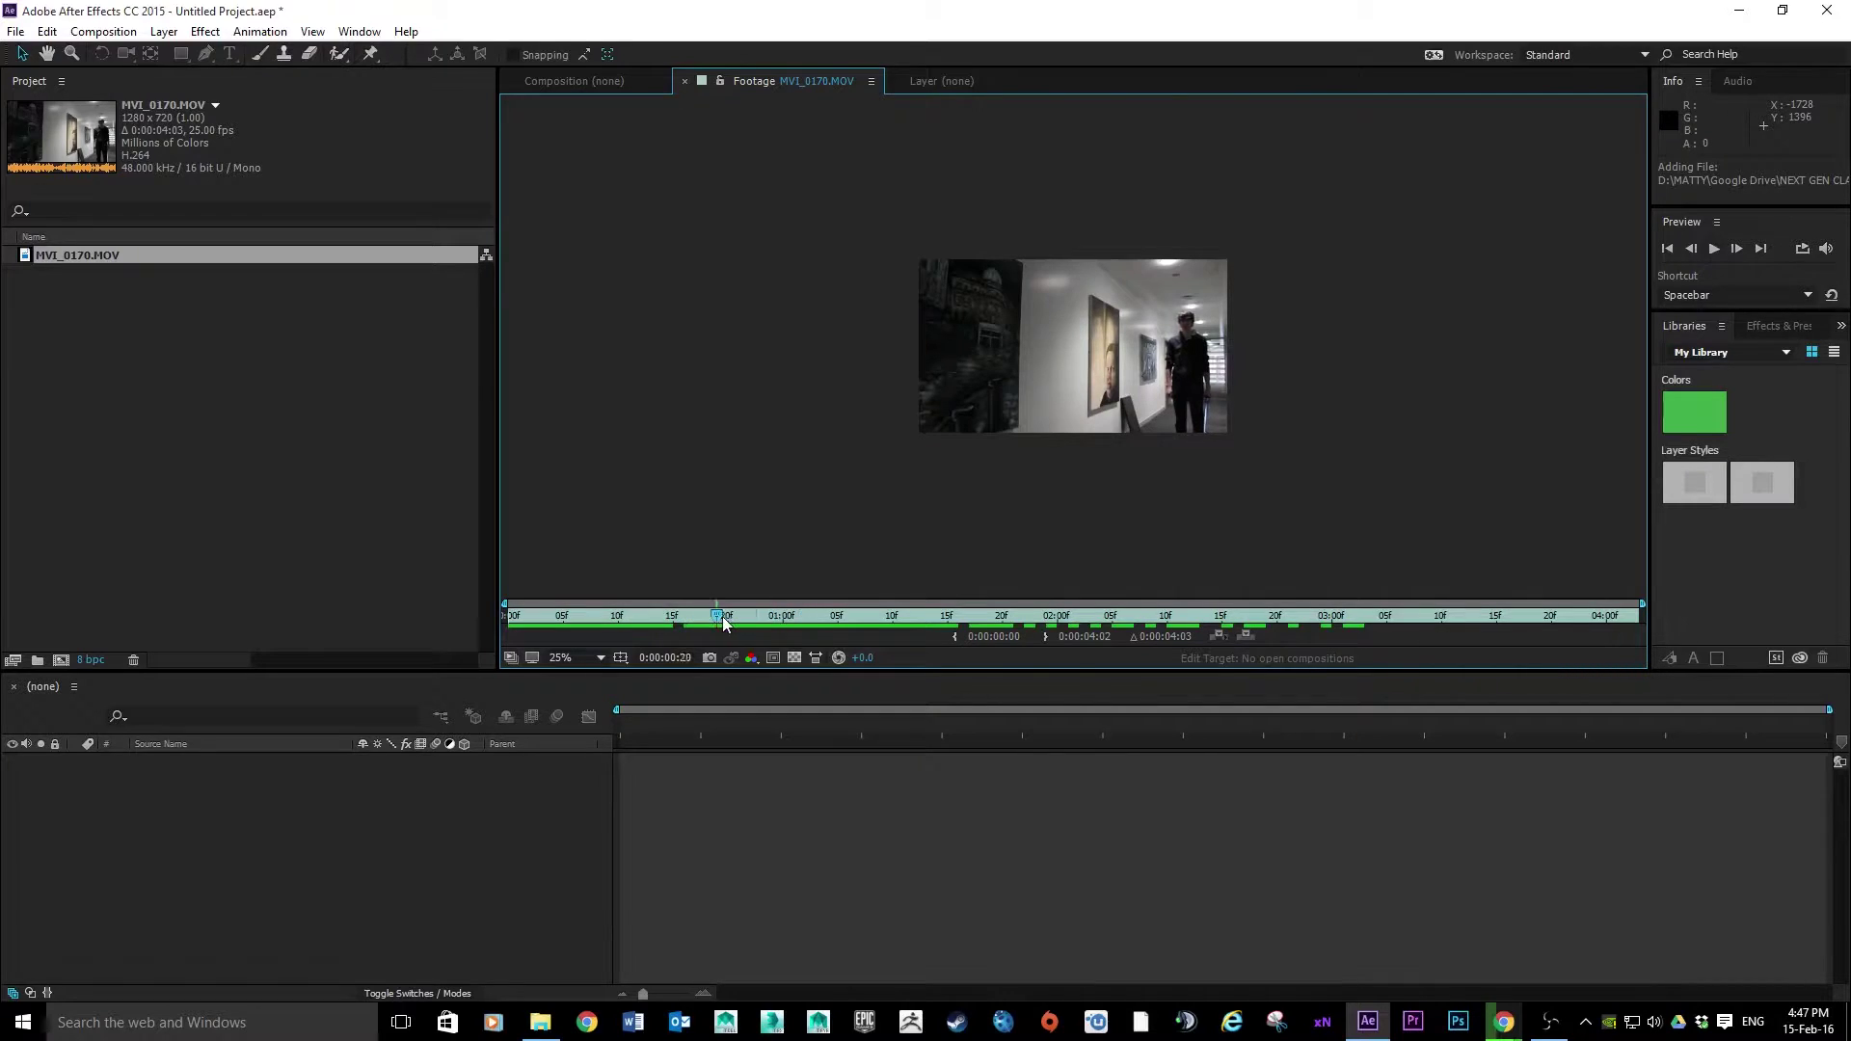
left_click(955, 637)
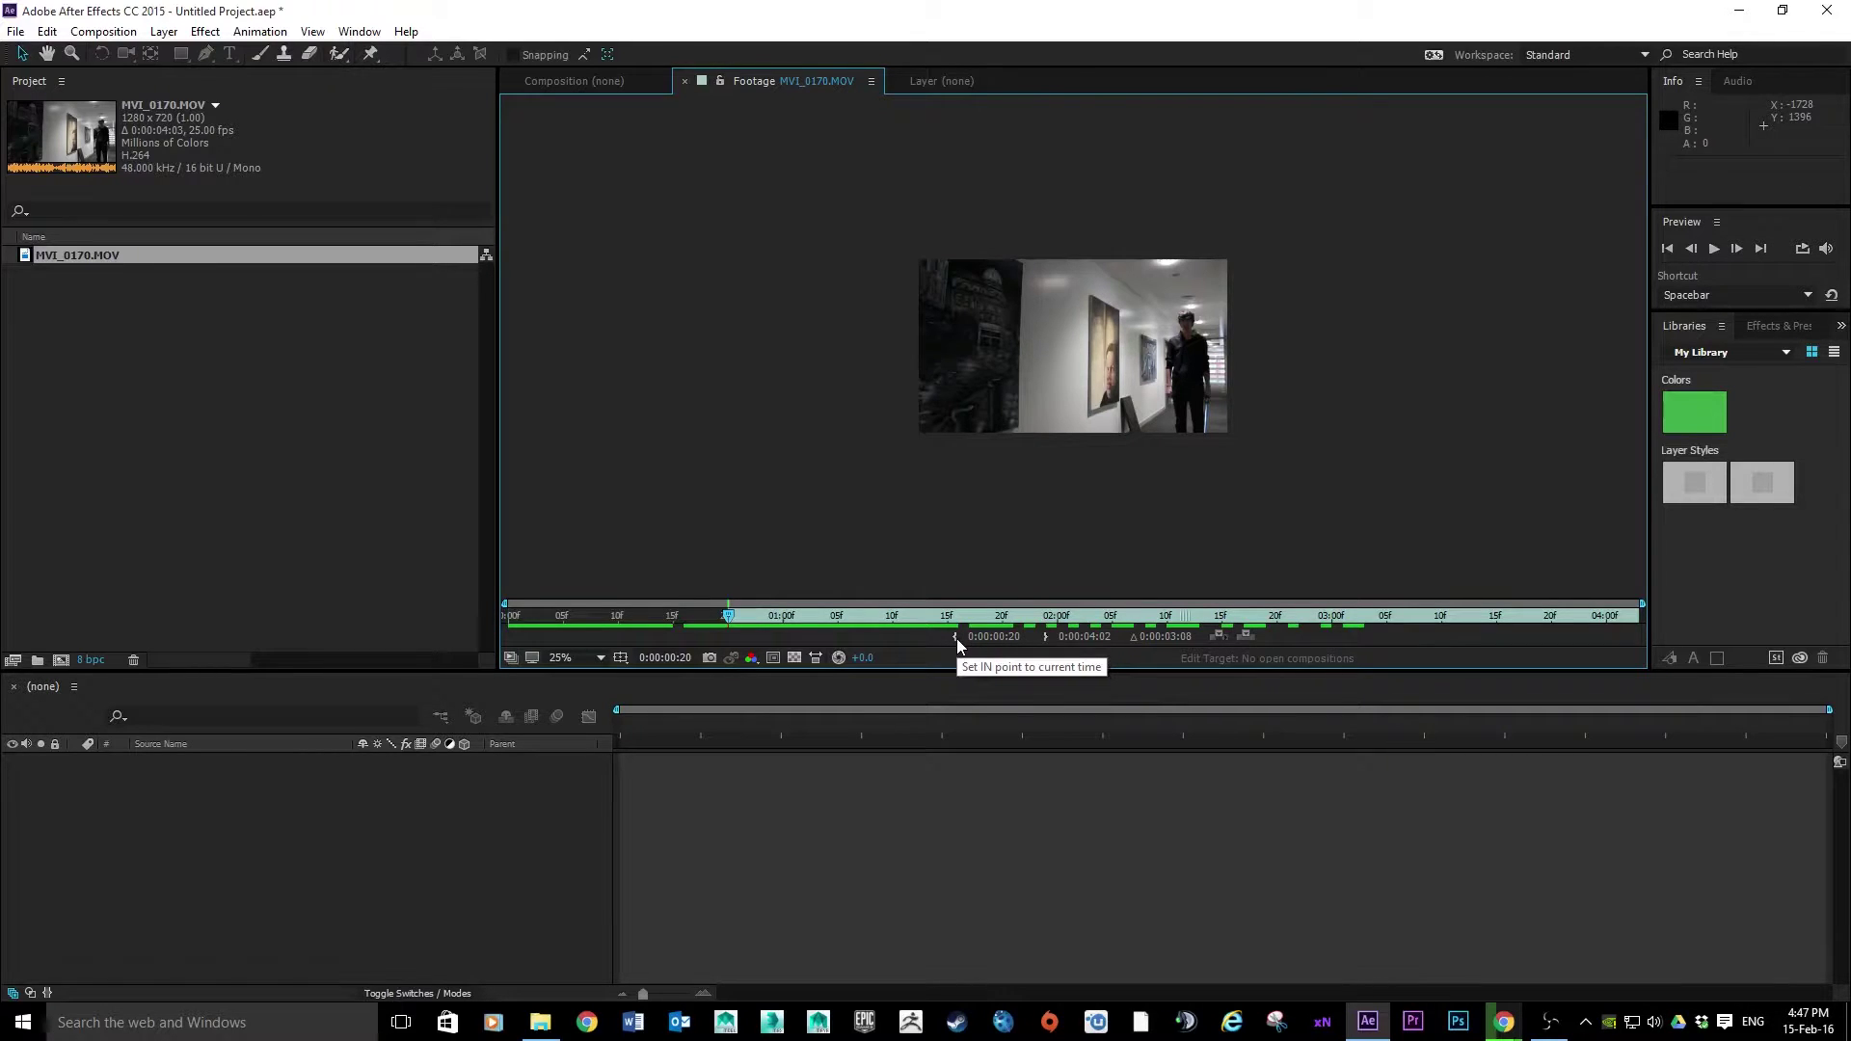
left_click_drag(733, 615, 1442, 603)
left_click(1045, 637)
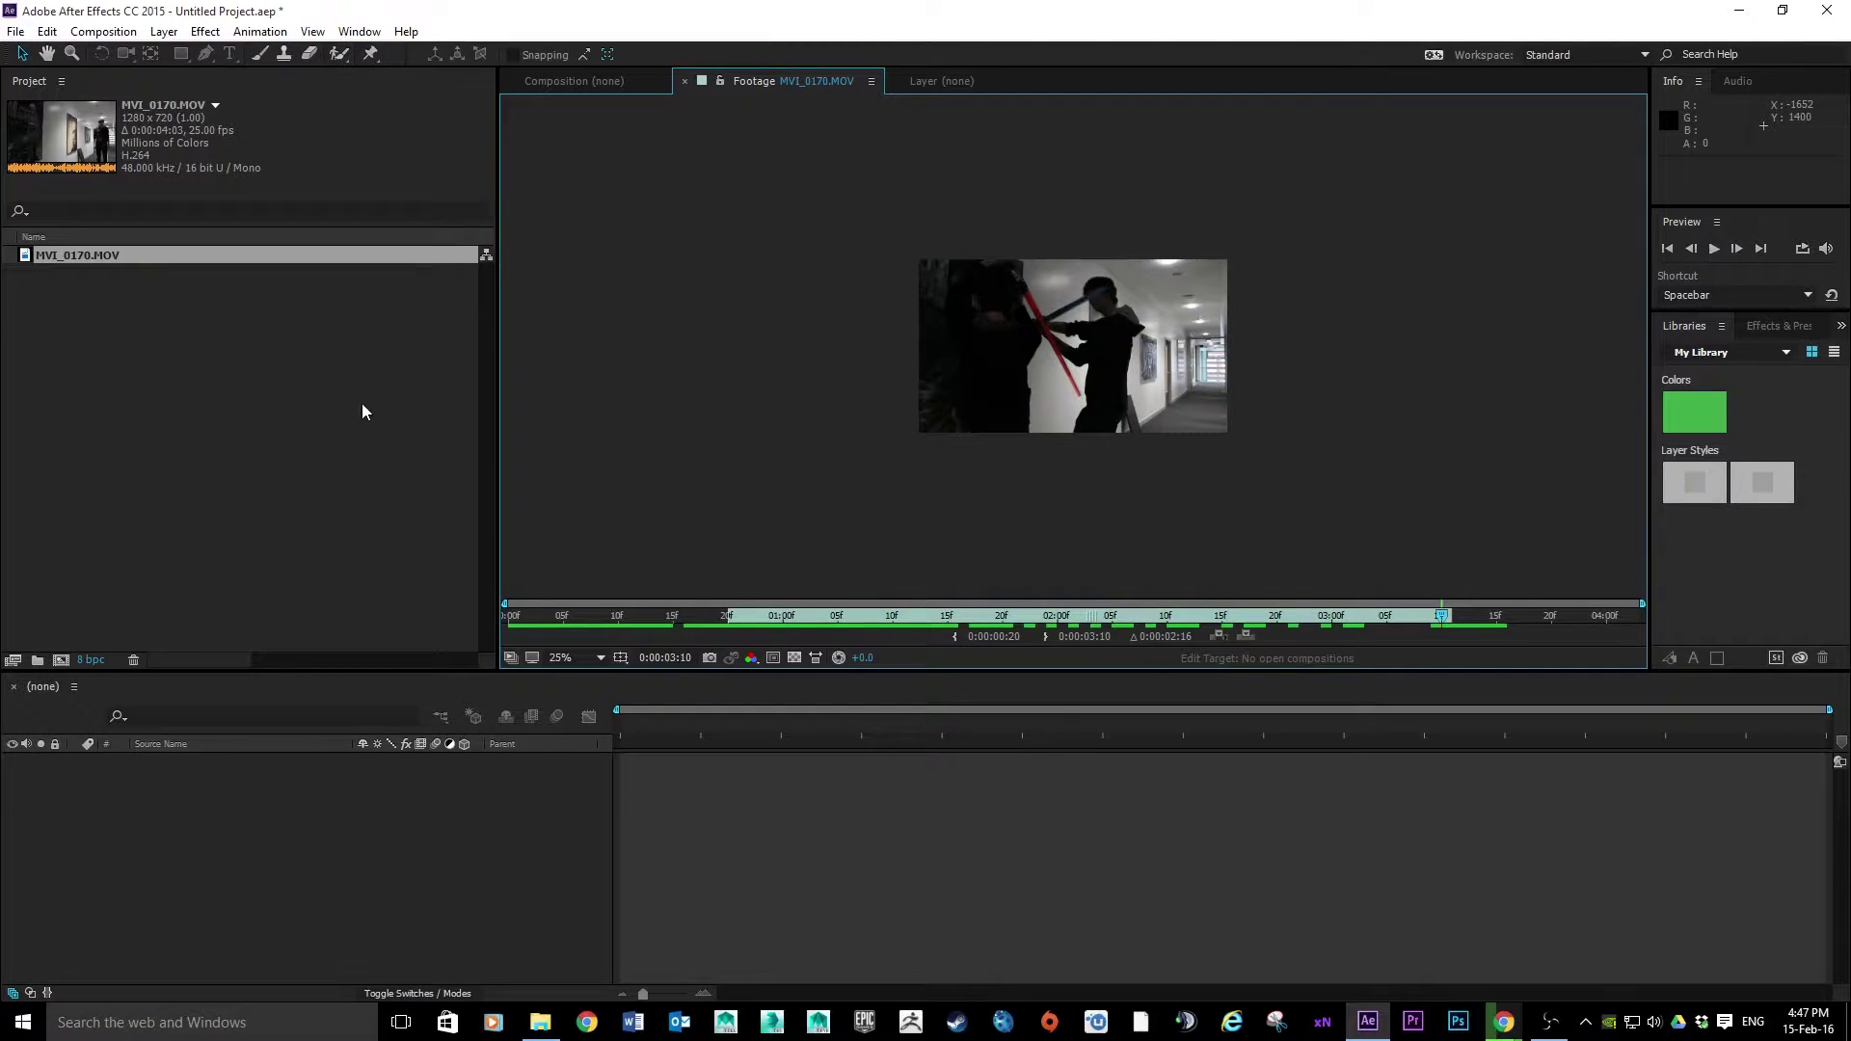
Step: Create a composition from the trimmed MVI_0170.MOV clip and preview its playback
left_click_drag(70, 258, 557, 870)
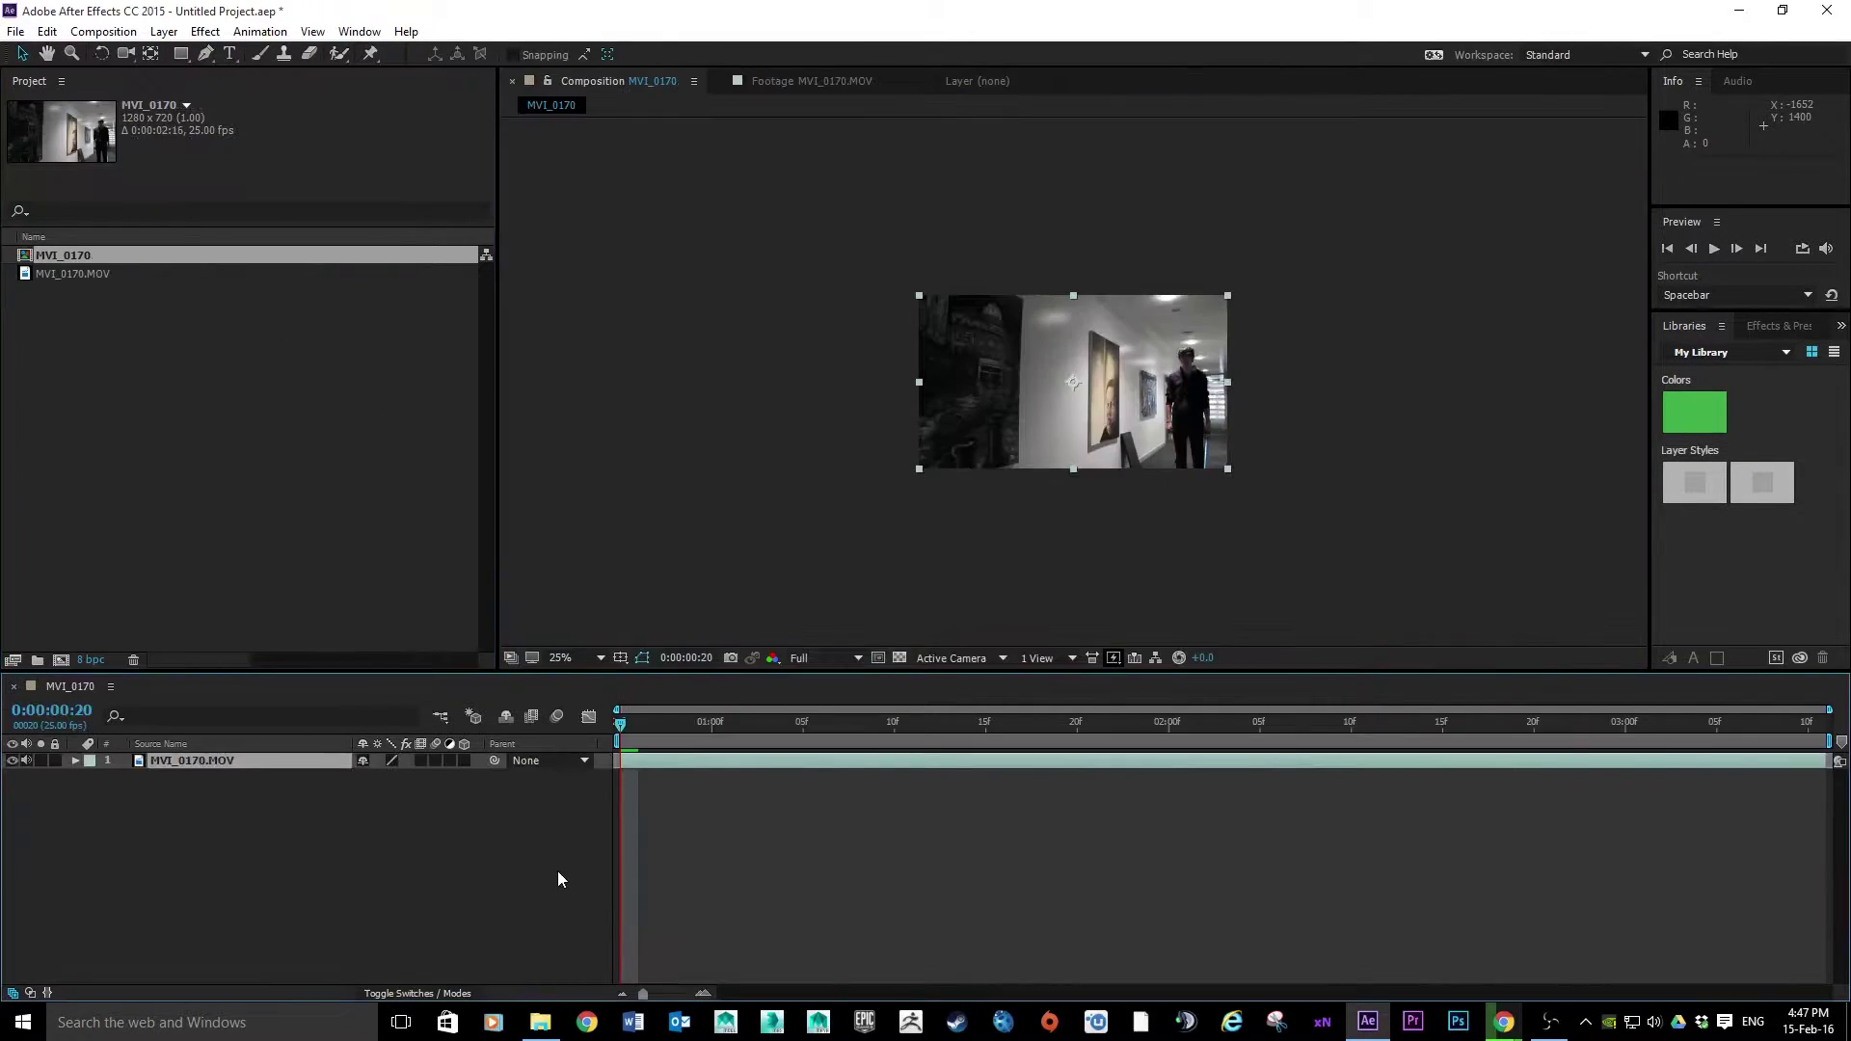
key("space")
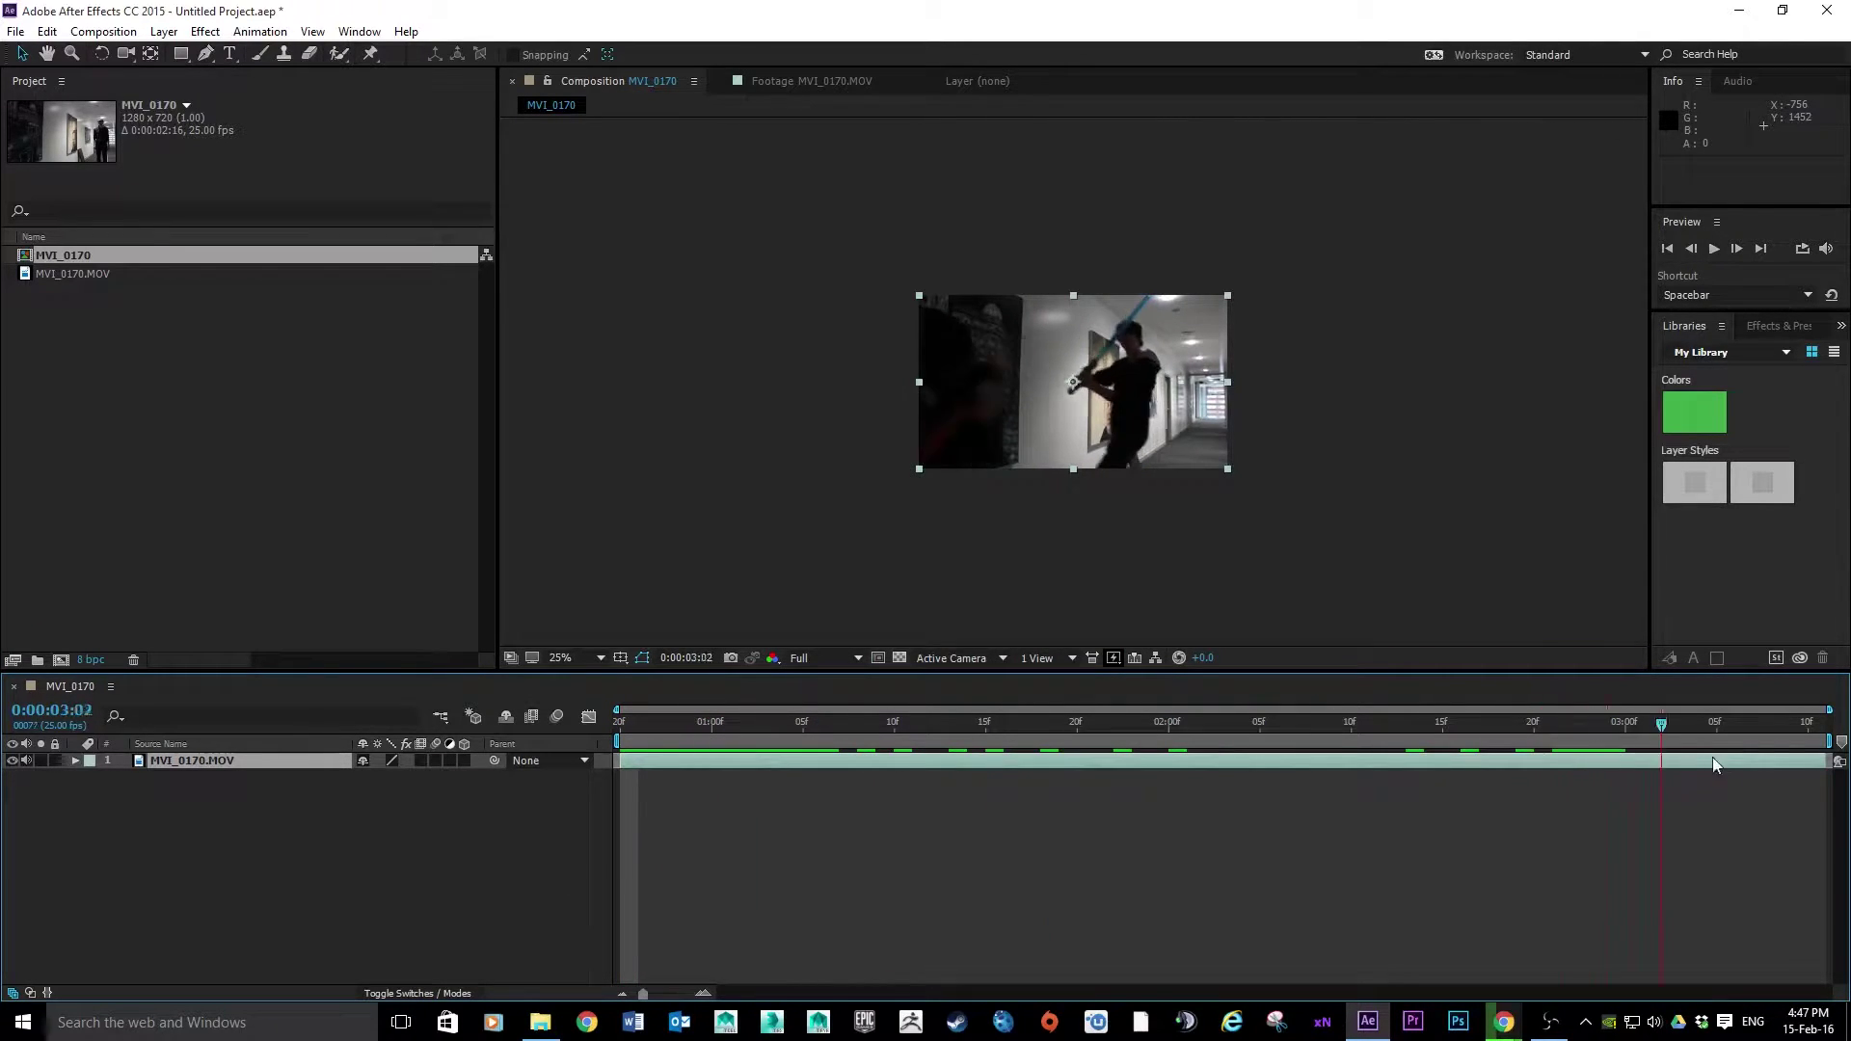
key("space")
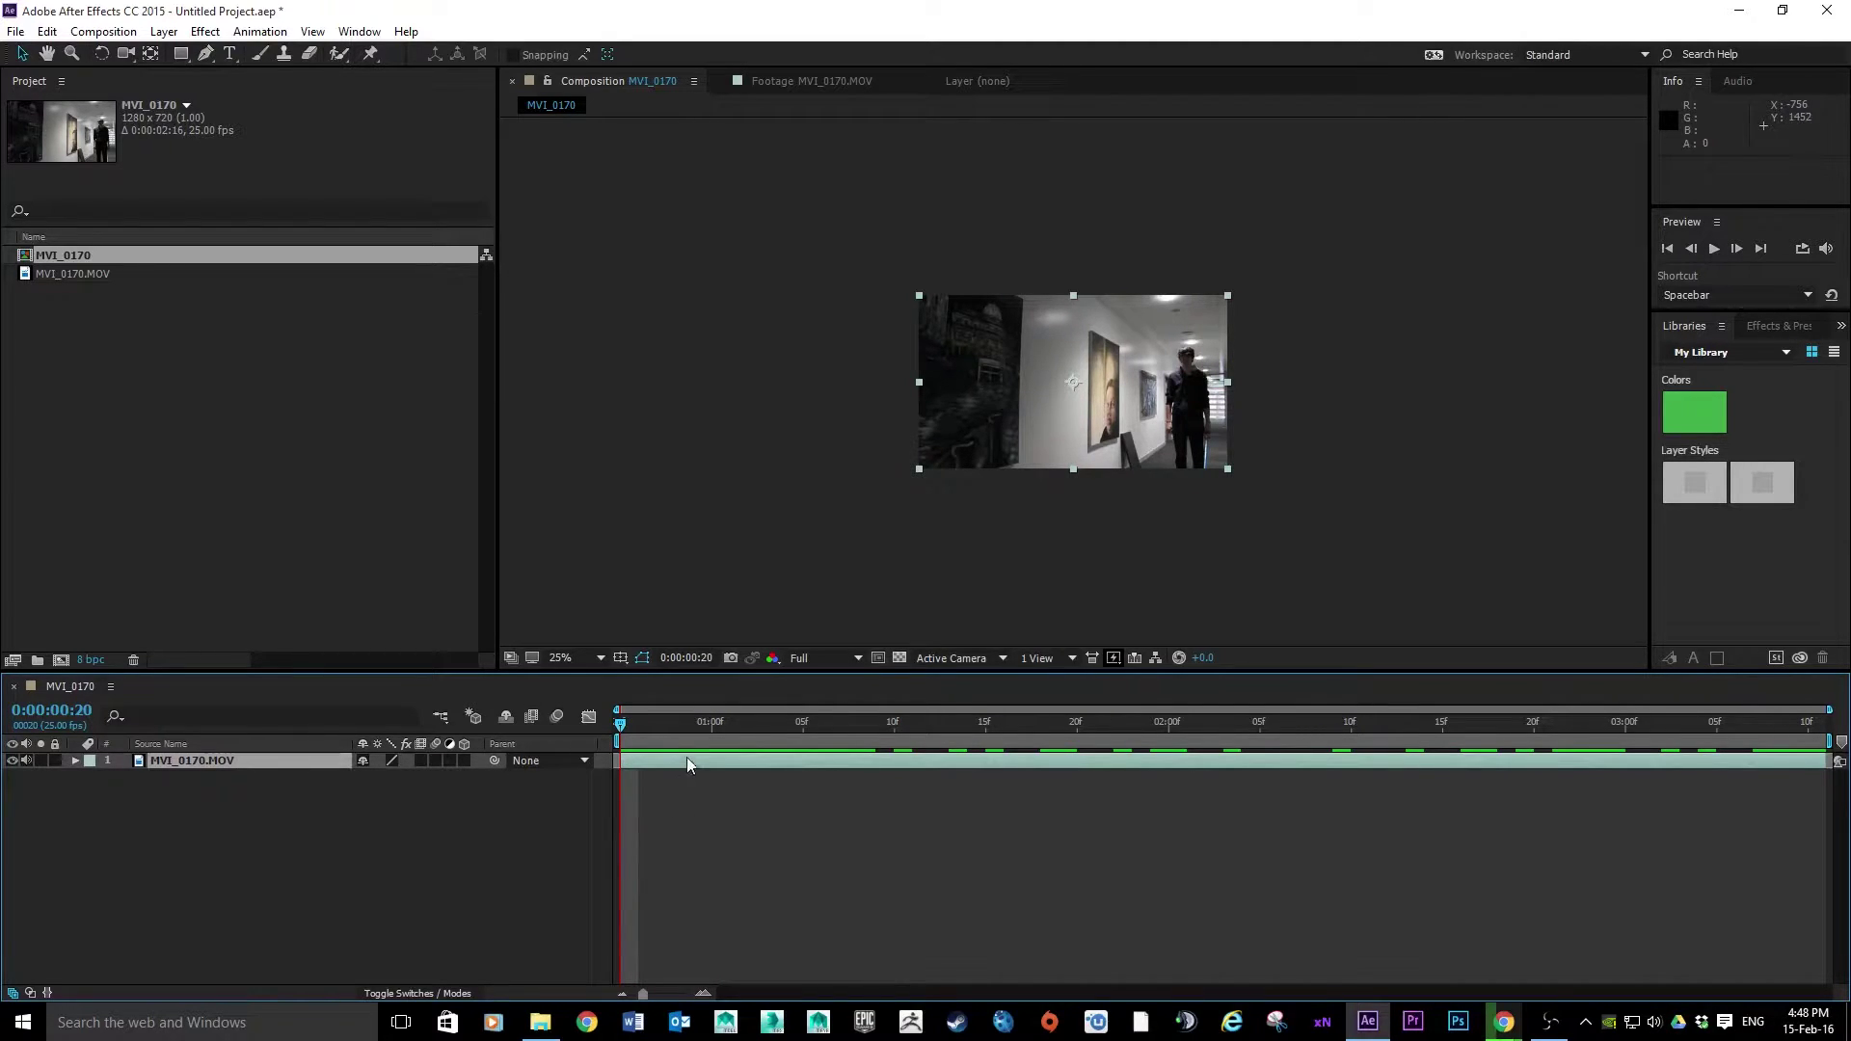
Step: Try shifting the MVI_0170.MOV layer 13 frames later and undo the shift
left_click_drag(687, 757, 924, 777)
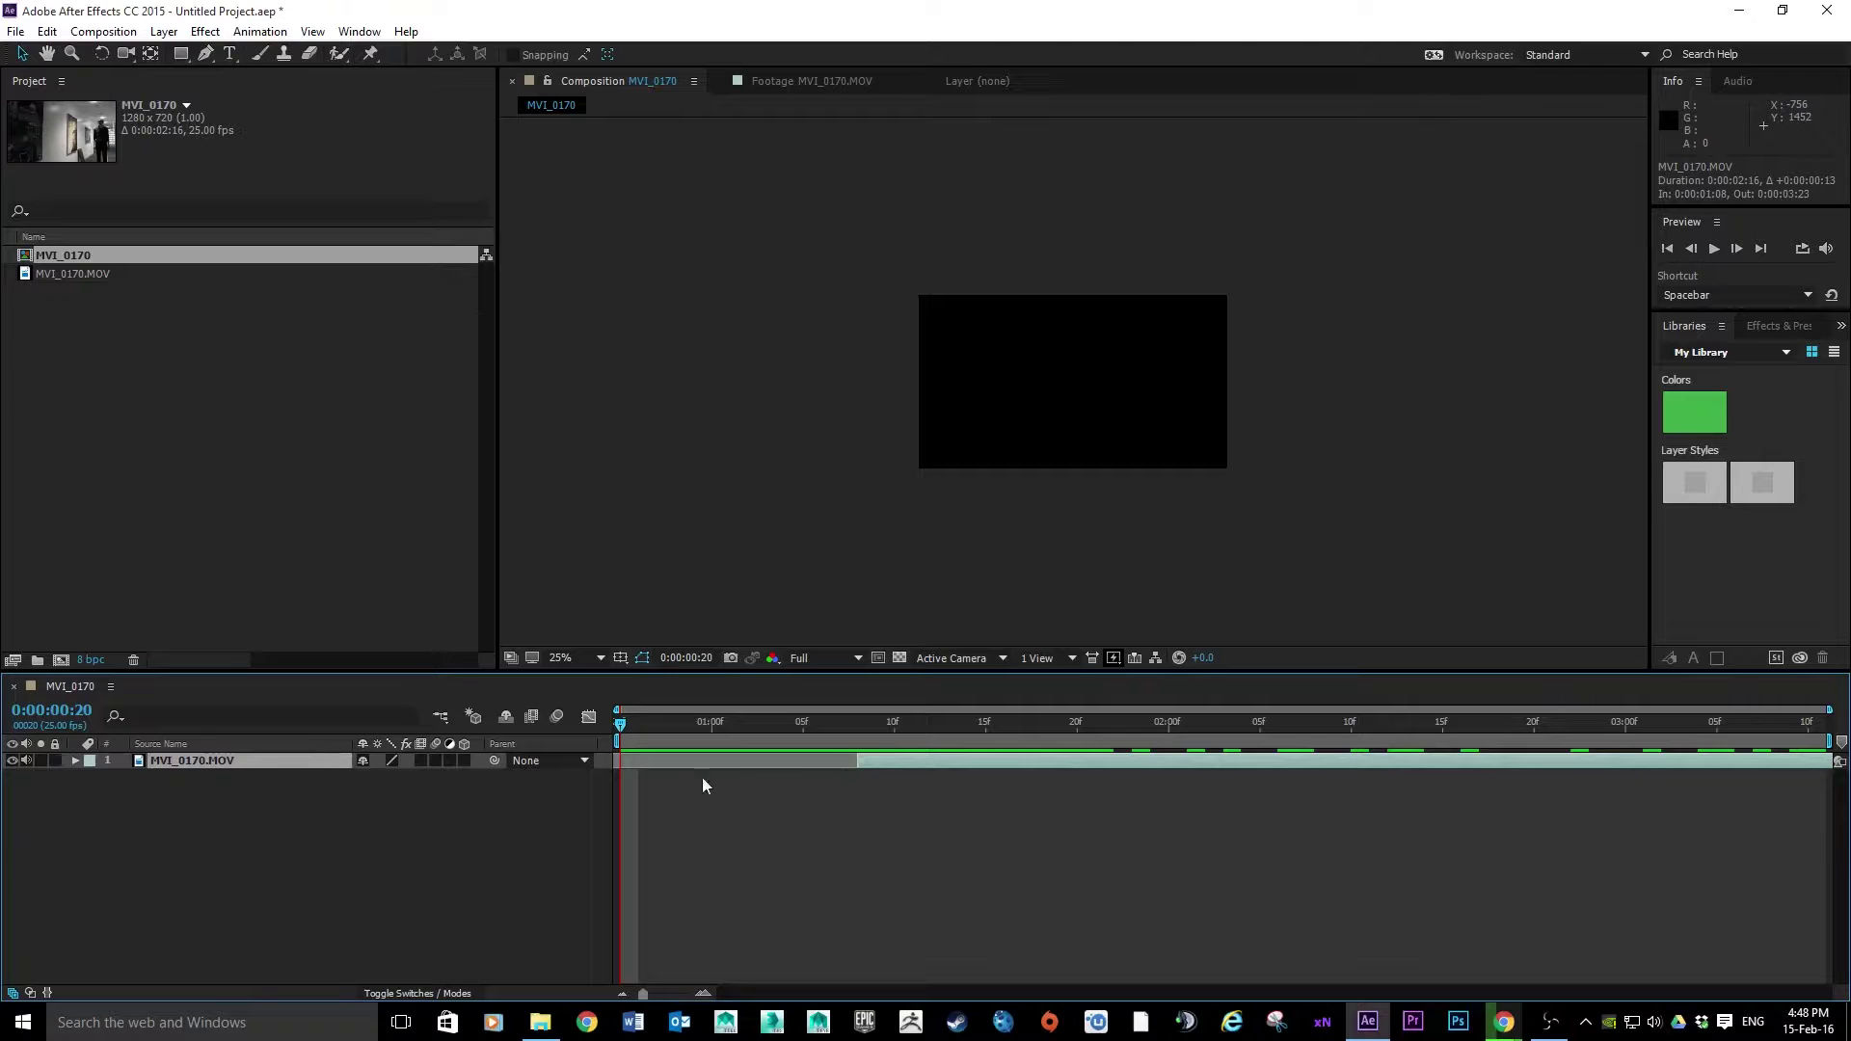
left_click(48, 32)
left_click(58, 53)
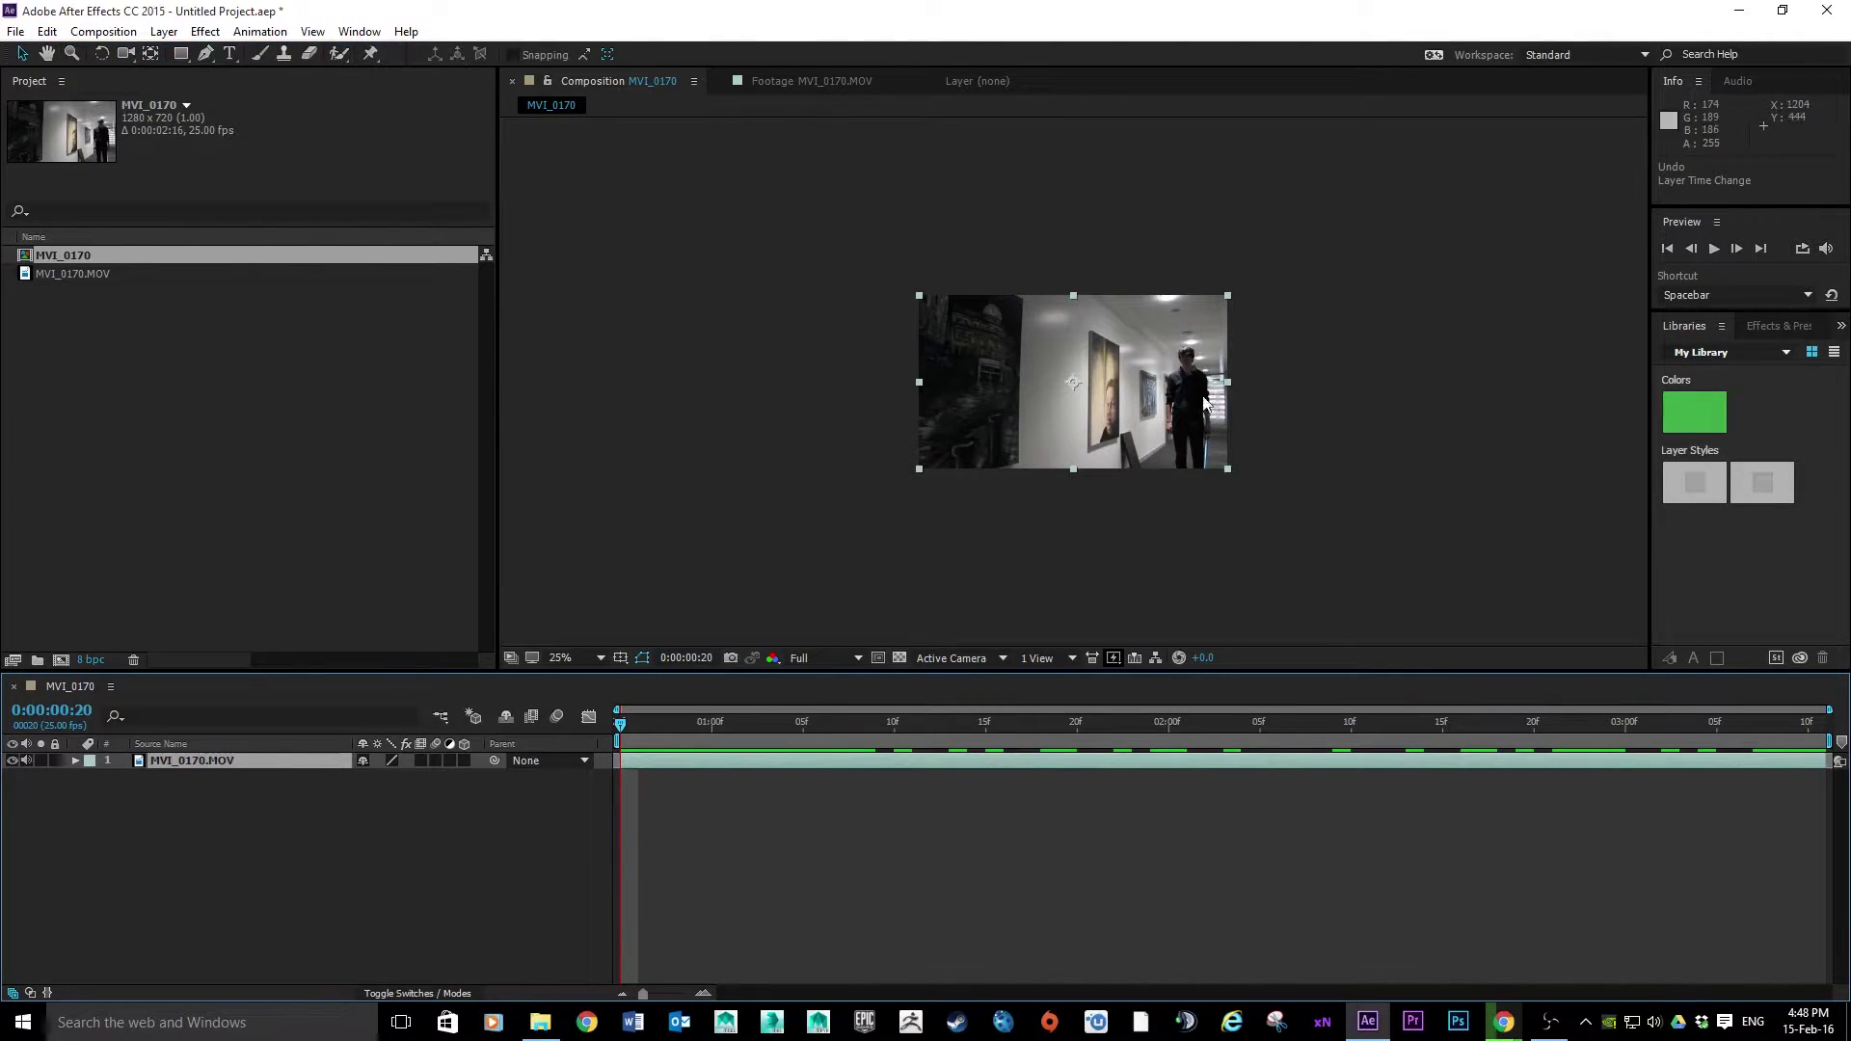
Step: Compare the footage and composition views, and close the Footage and Layer viewers so only the composition viewer remains
key("period")
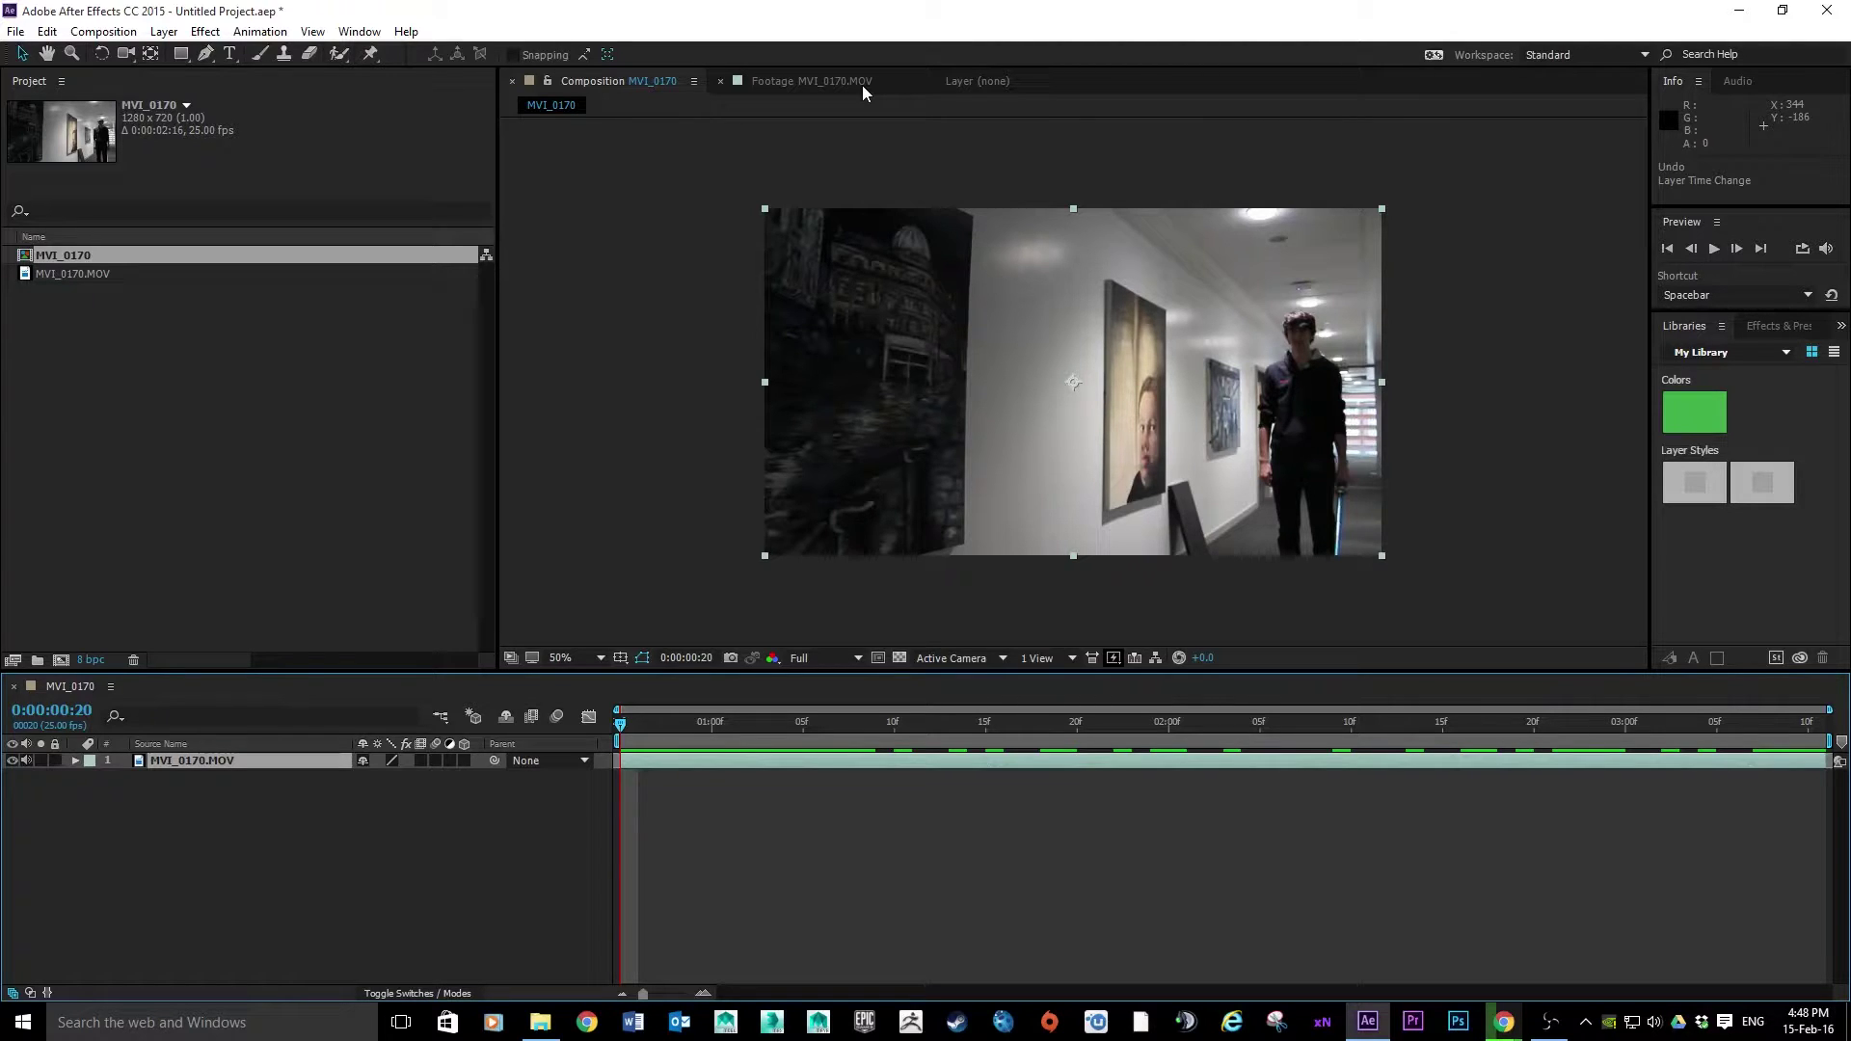
left_click(789, 85)
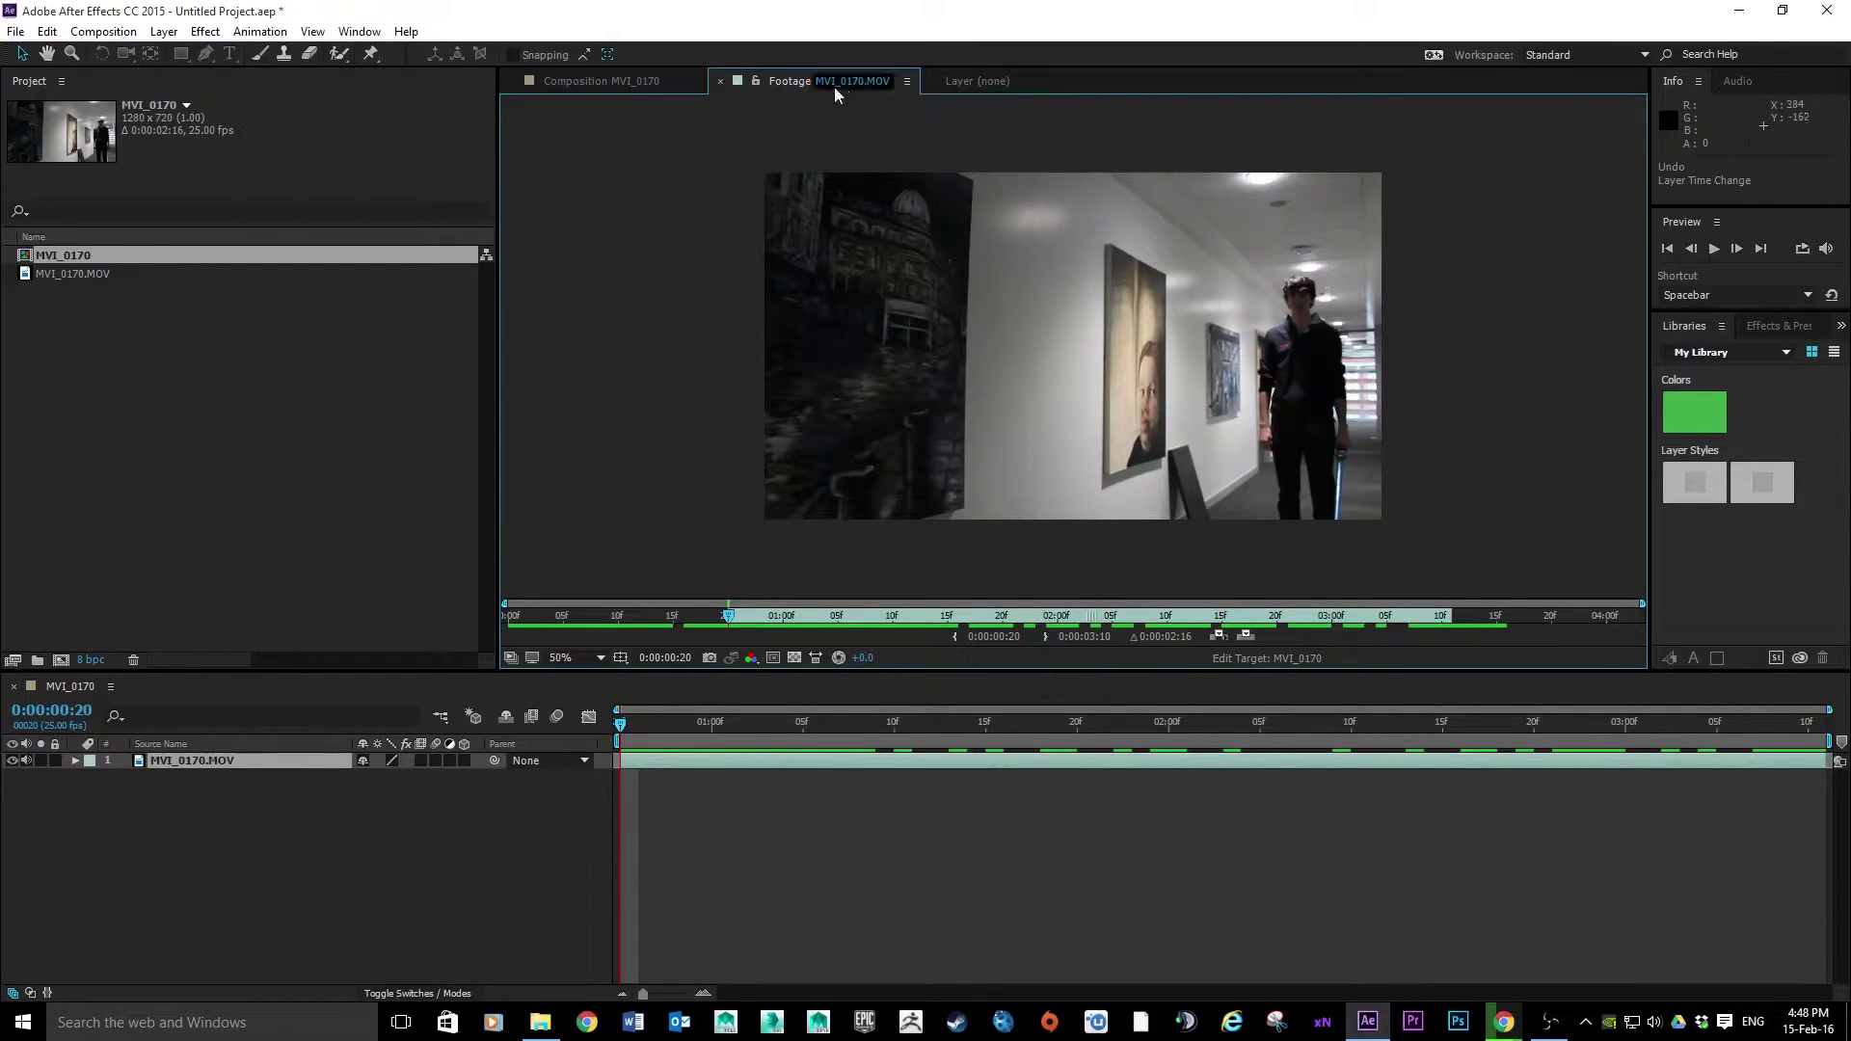
left_click(583, 85)
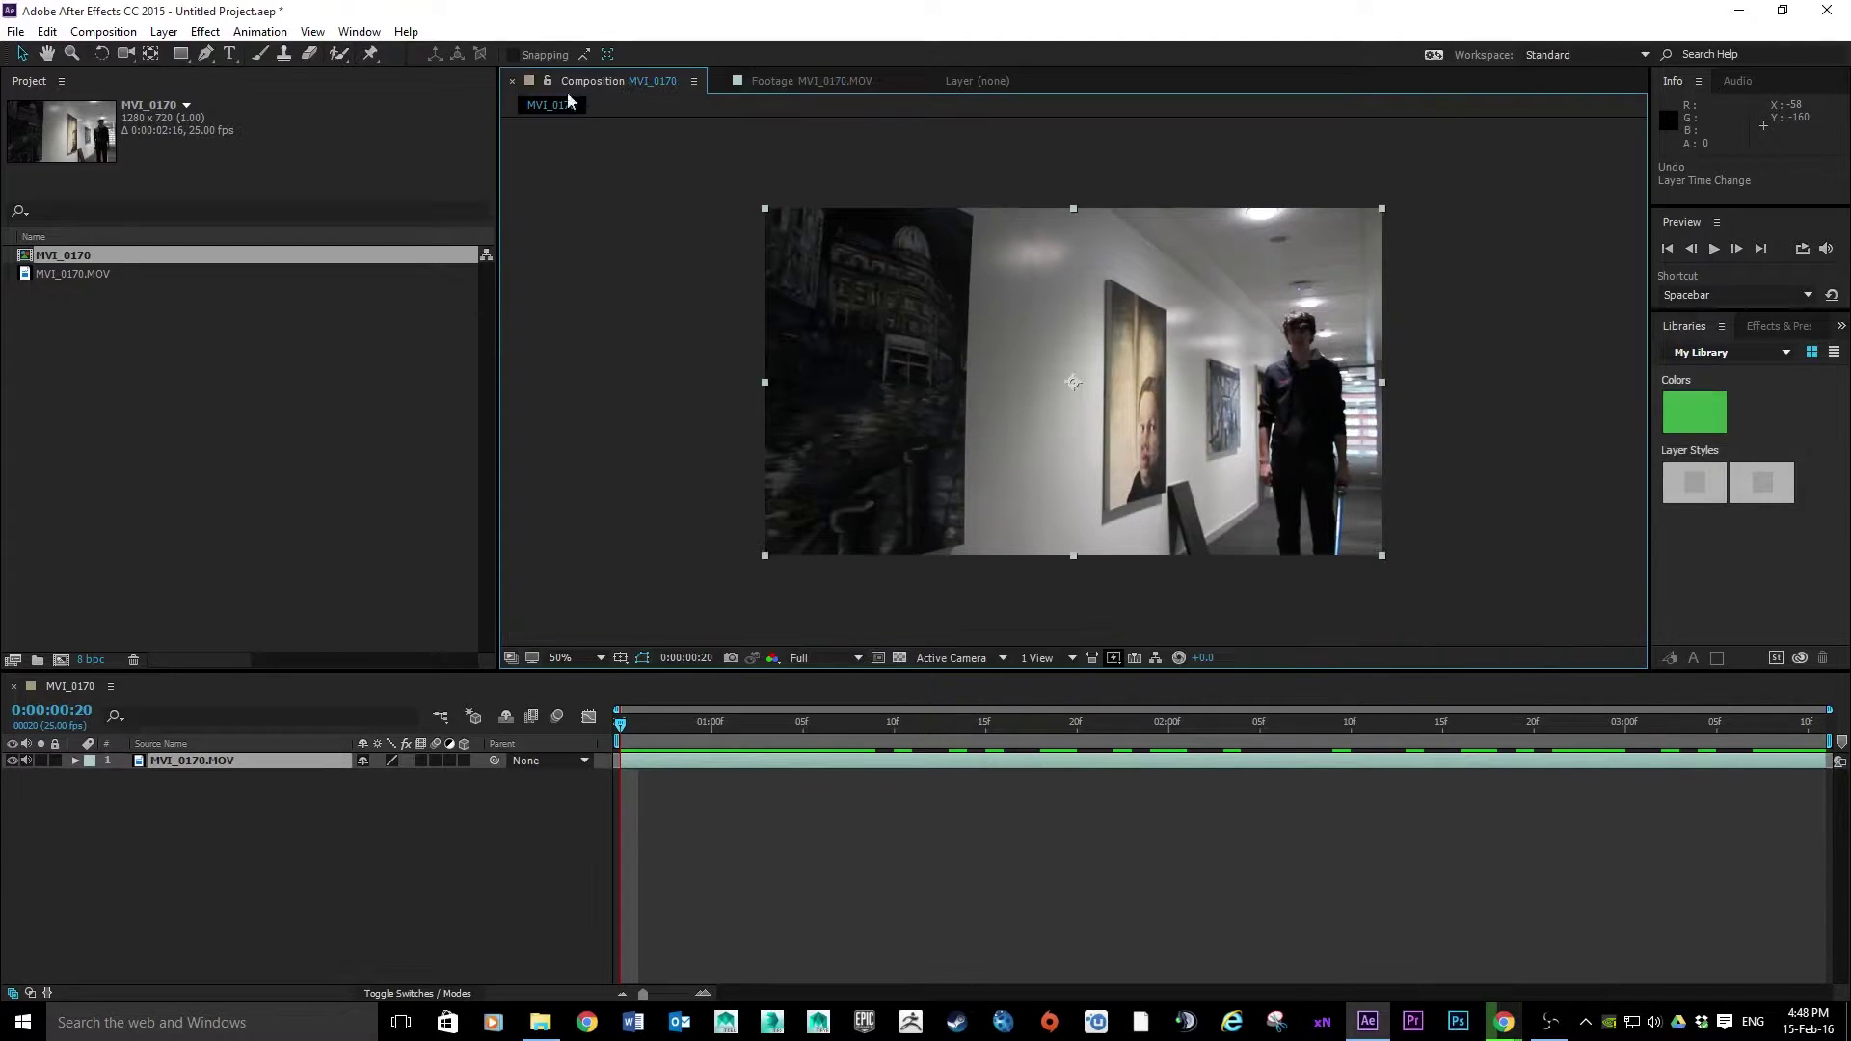
left_click(767, 85)
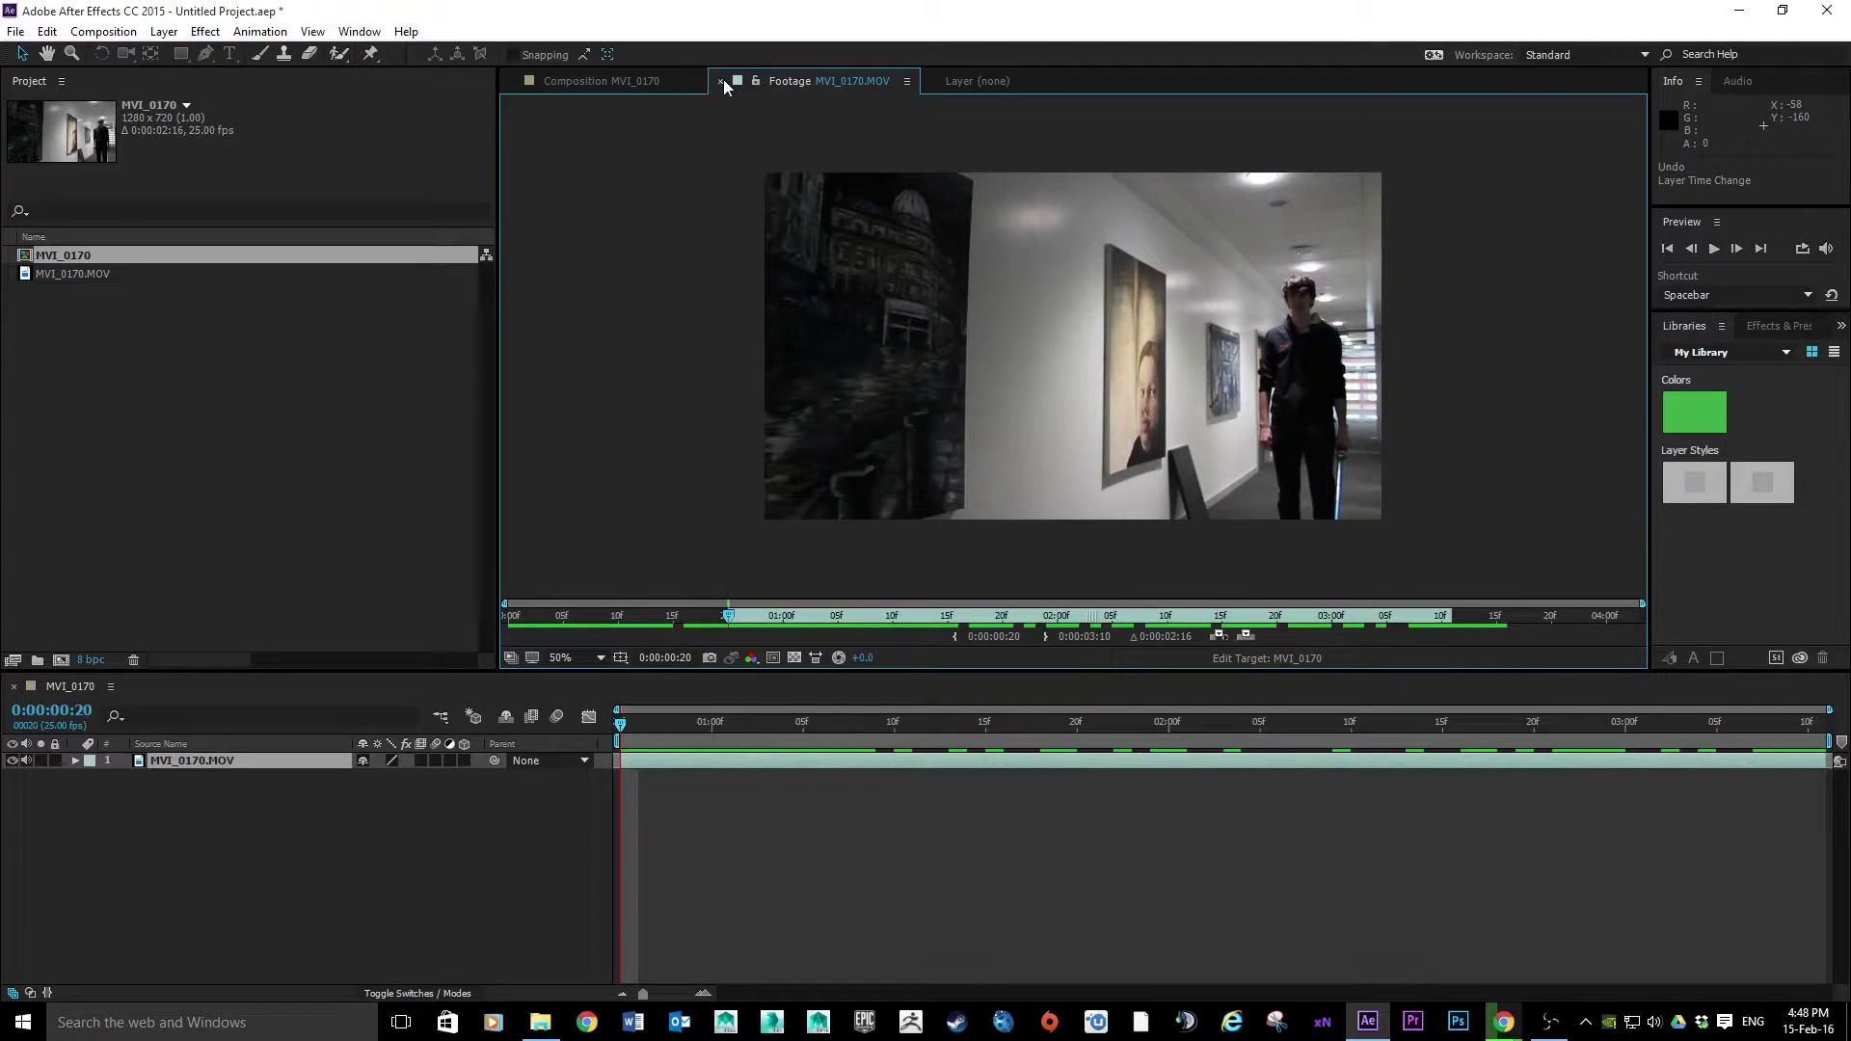
left_click(722, 80)
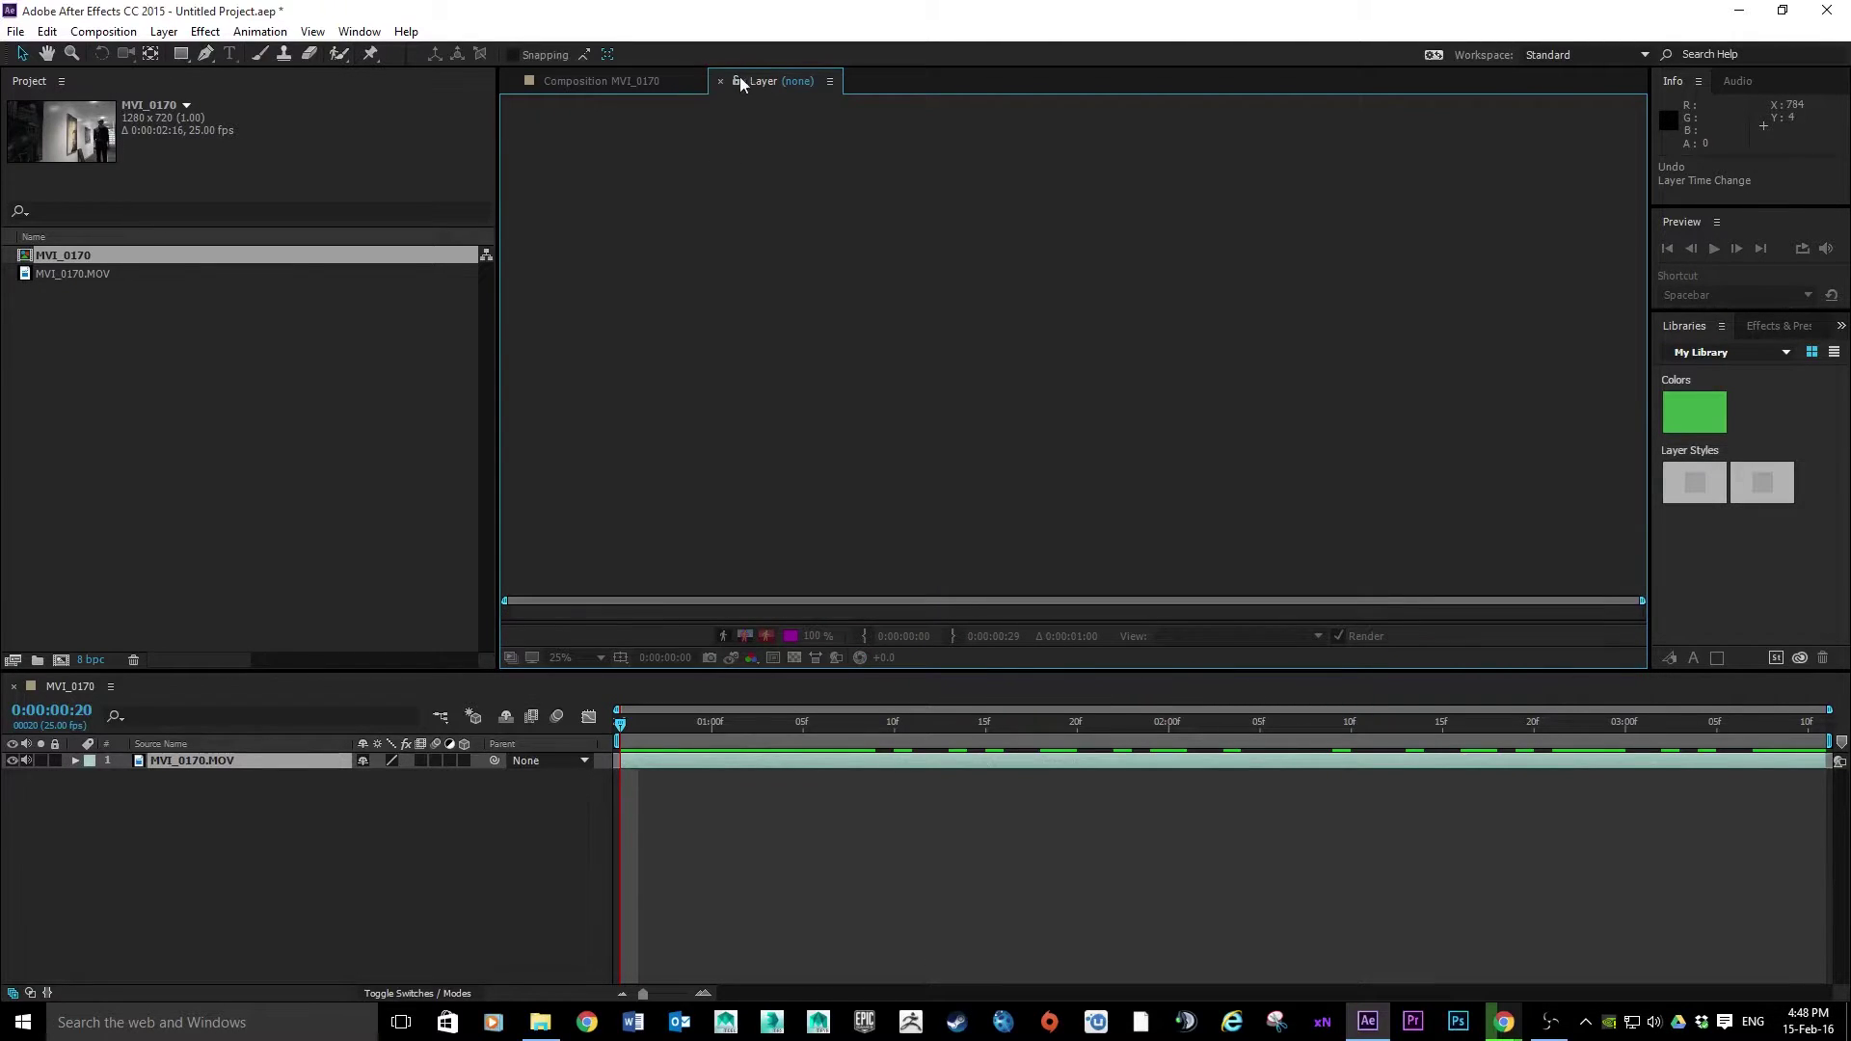
left_click(721, 81)
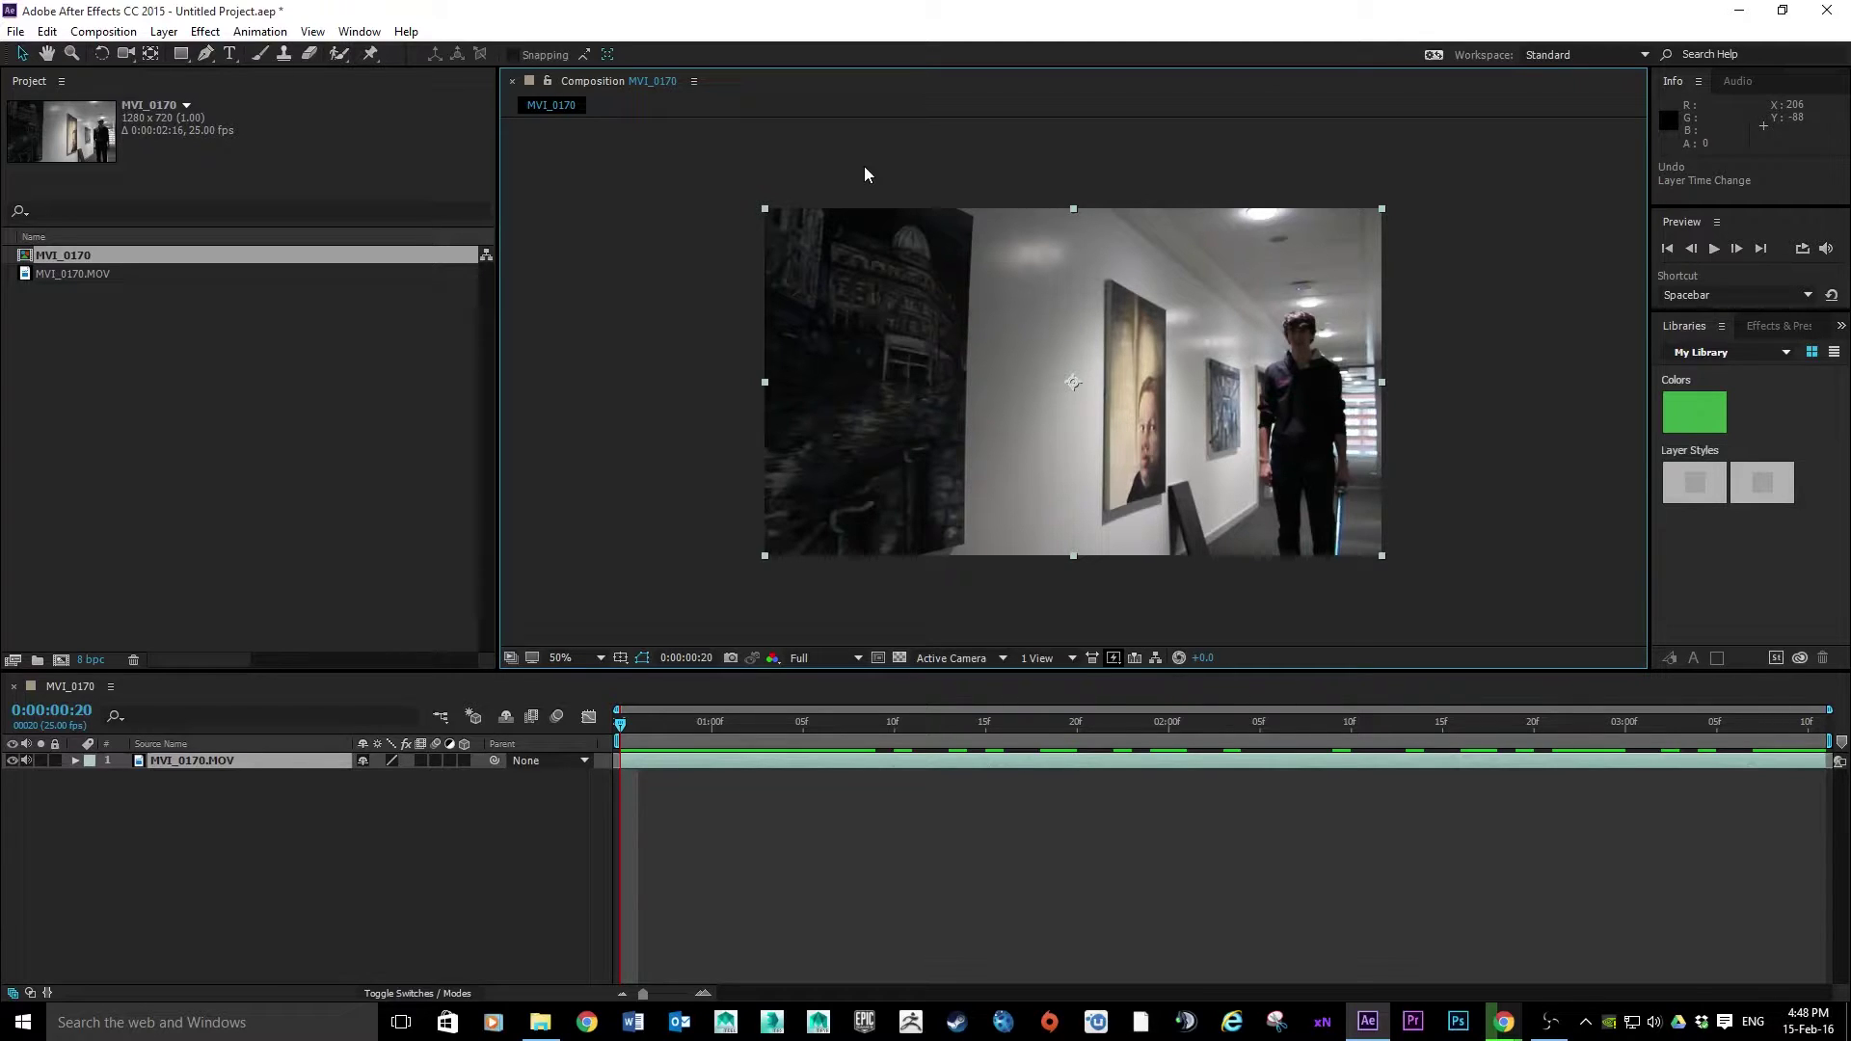
Step: Close the composition viewer and restore the layout by resetting the Standard workspace
left_click(513, 81)
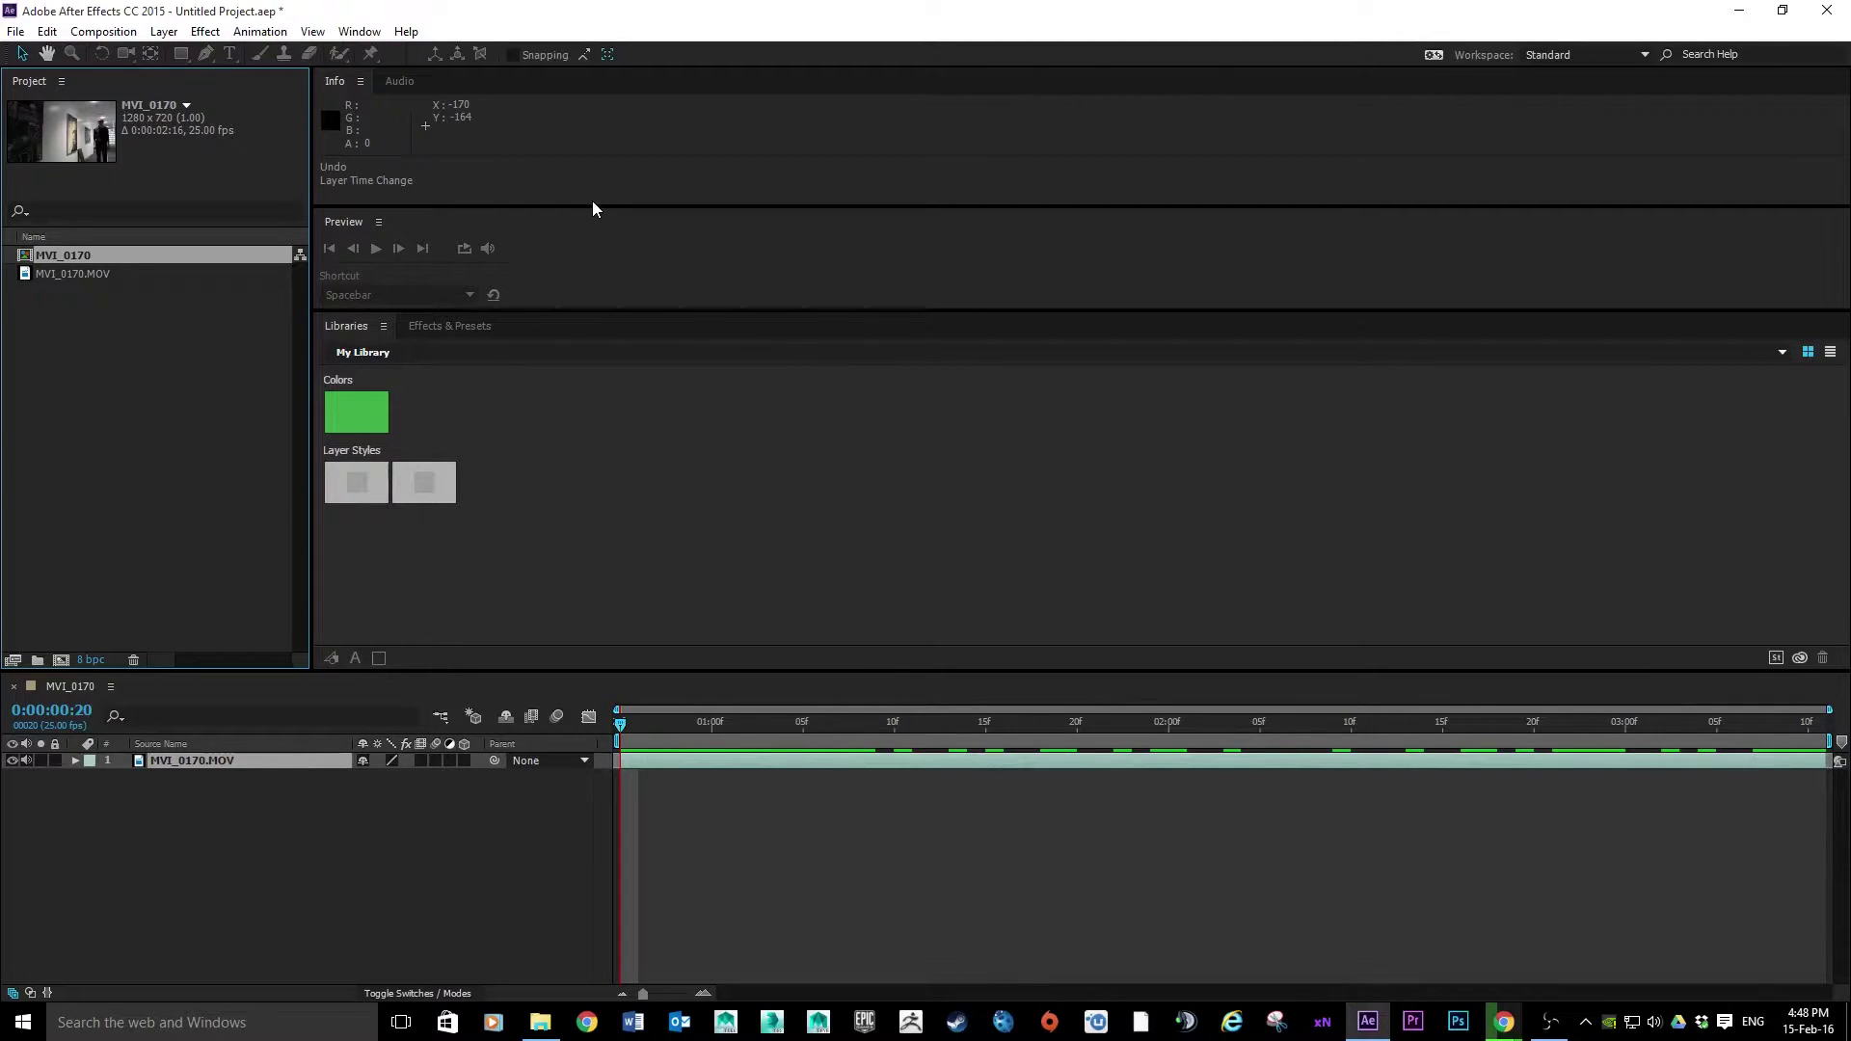
left_click(355, 31)
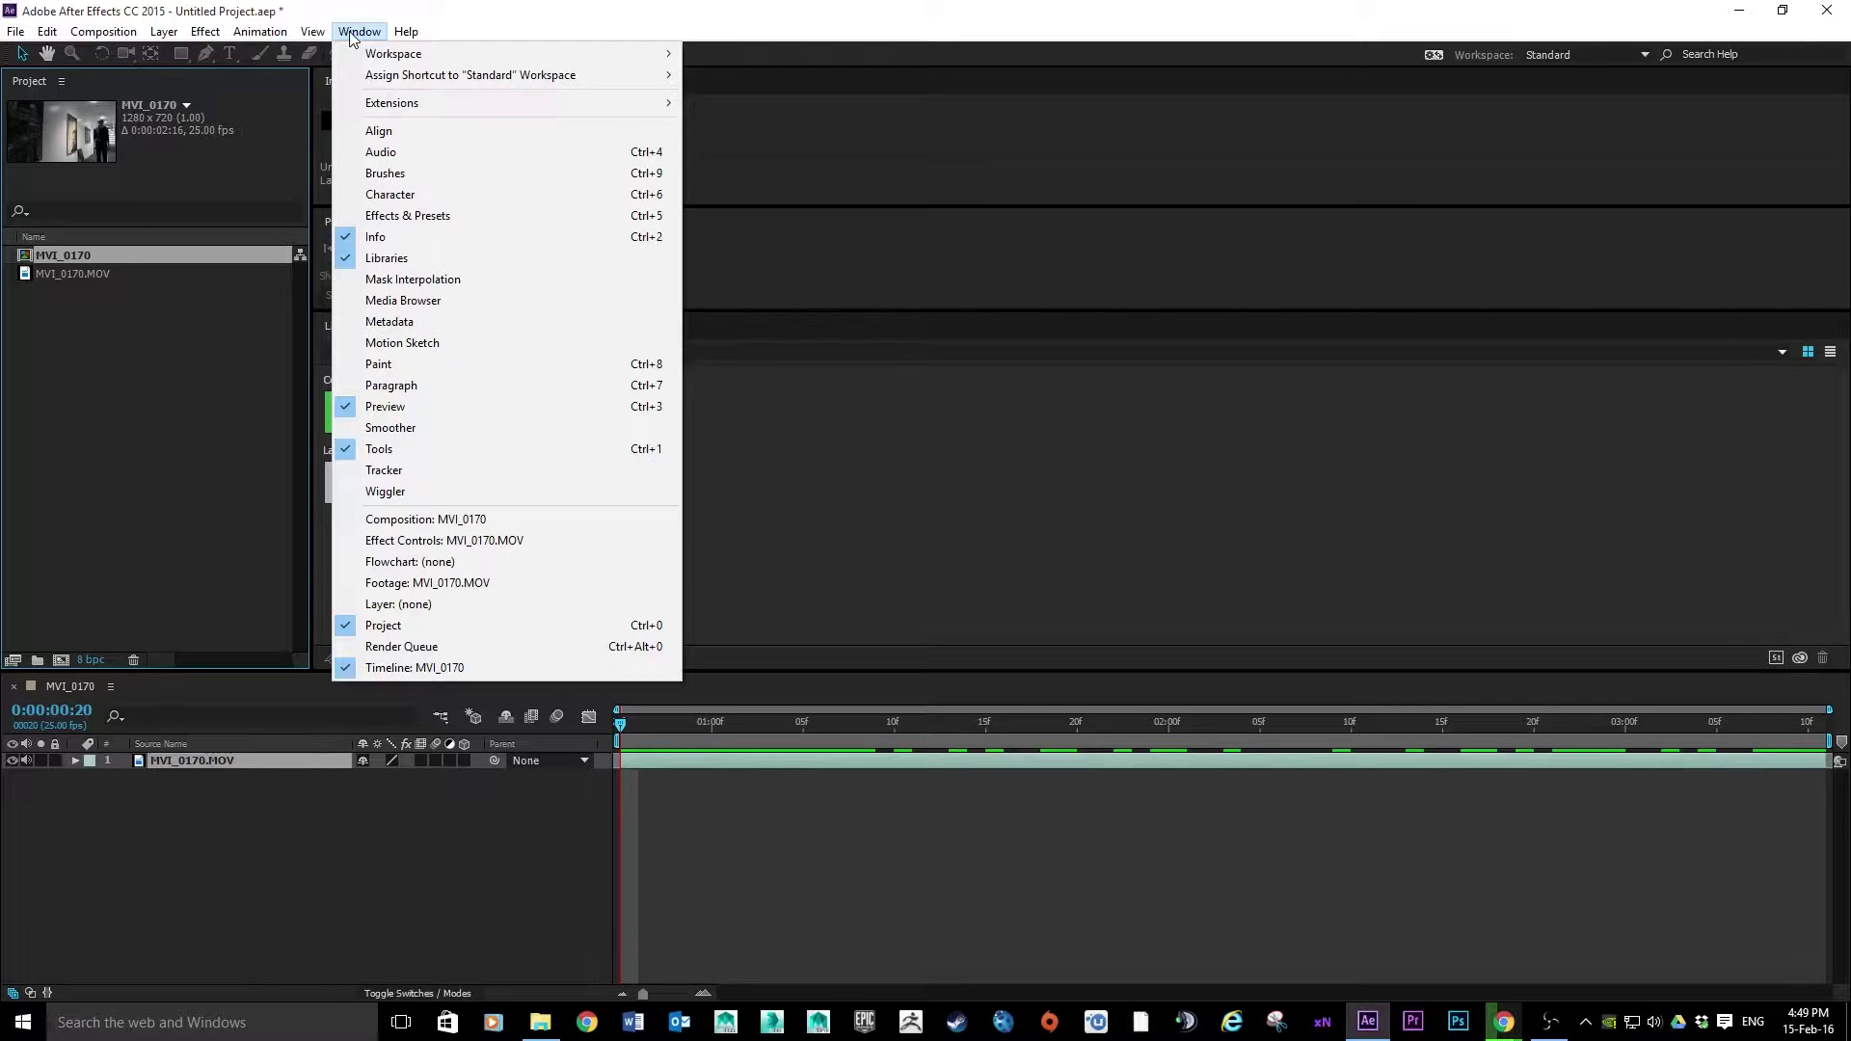
mouse_move(546, 55)
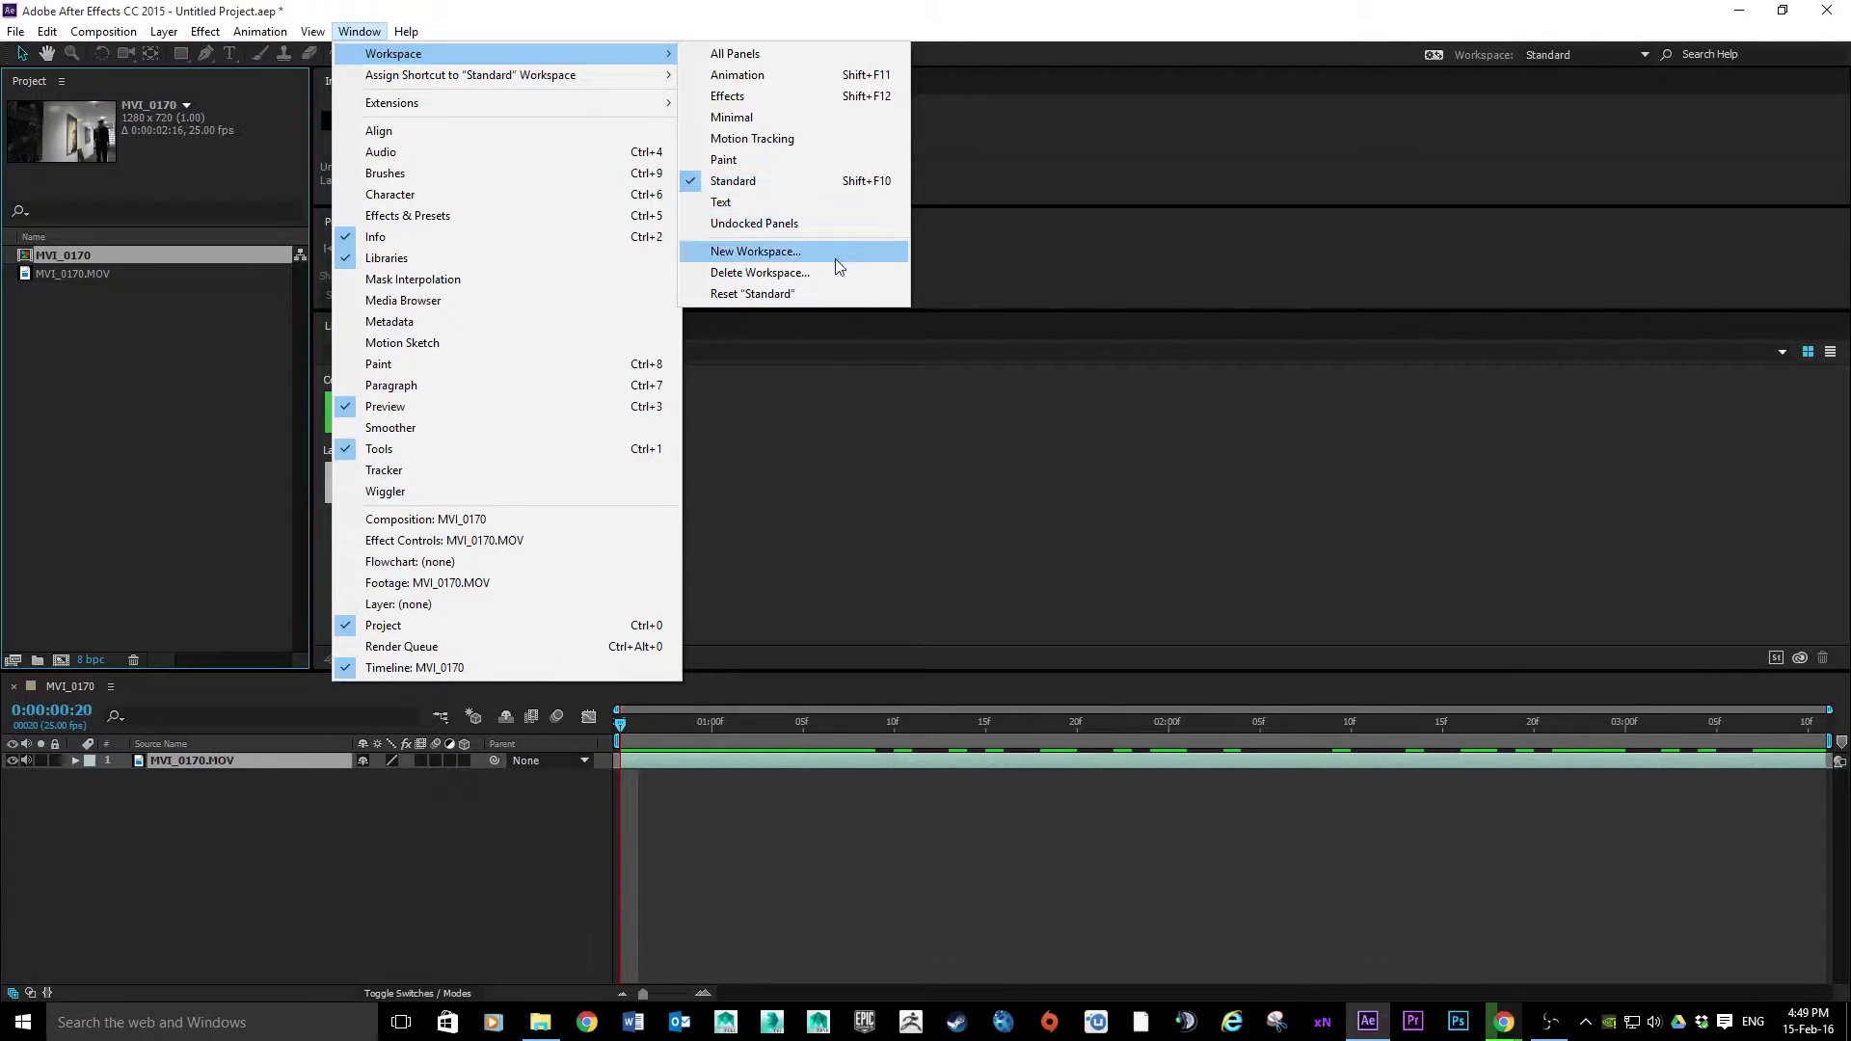
left_click(800, 295)
left_click(984, 533)
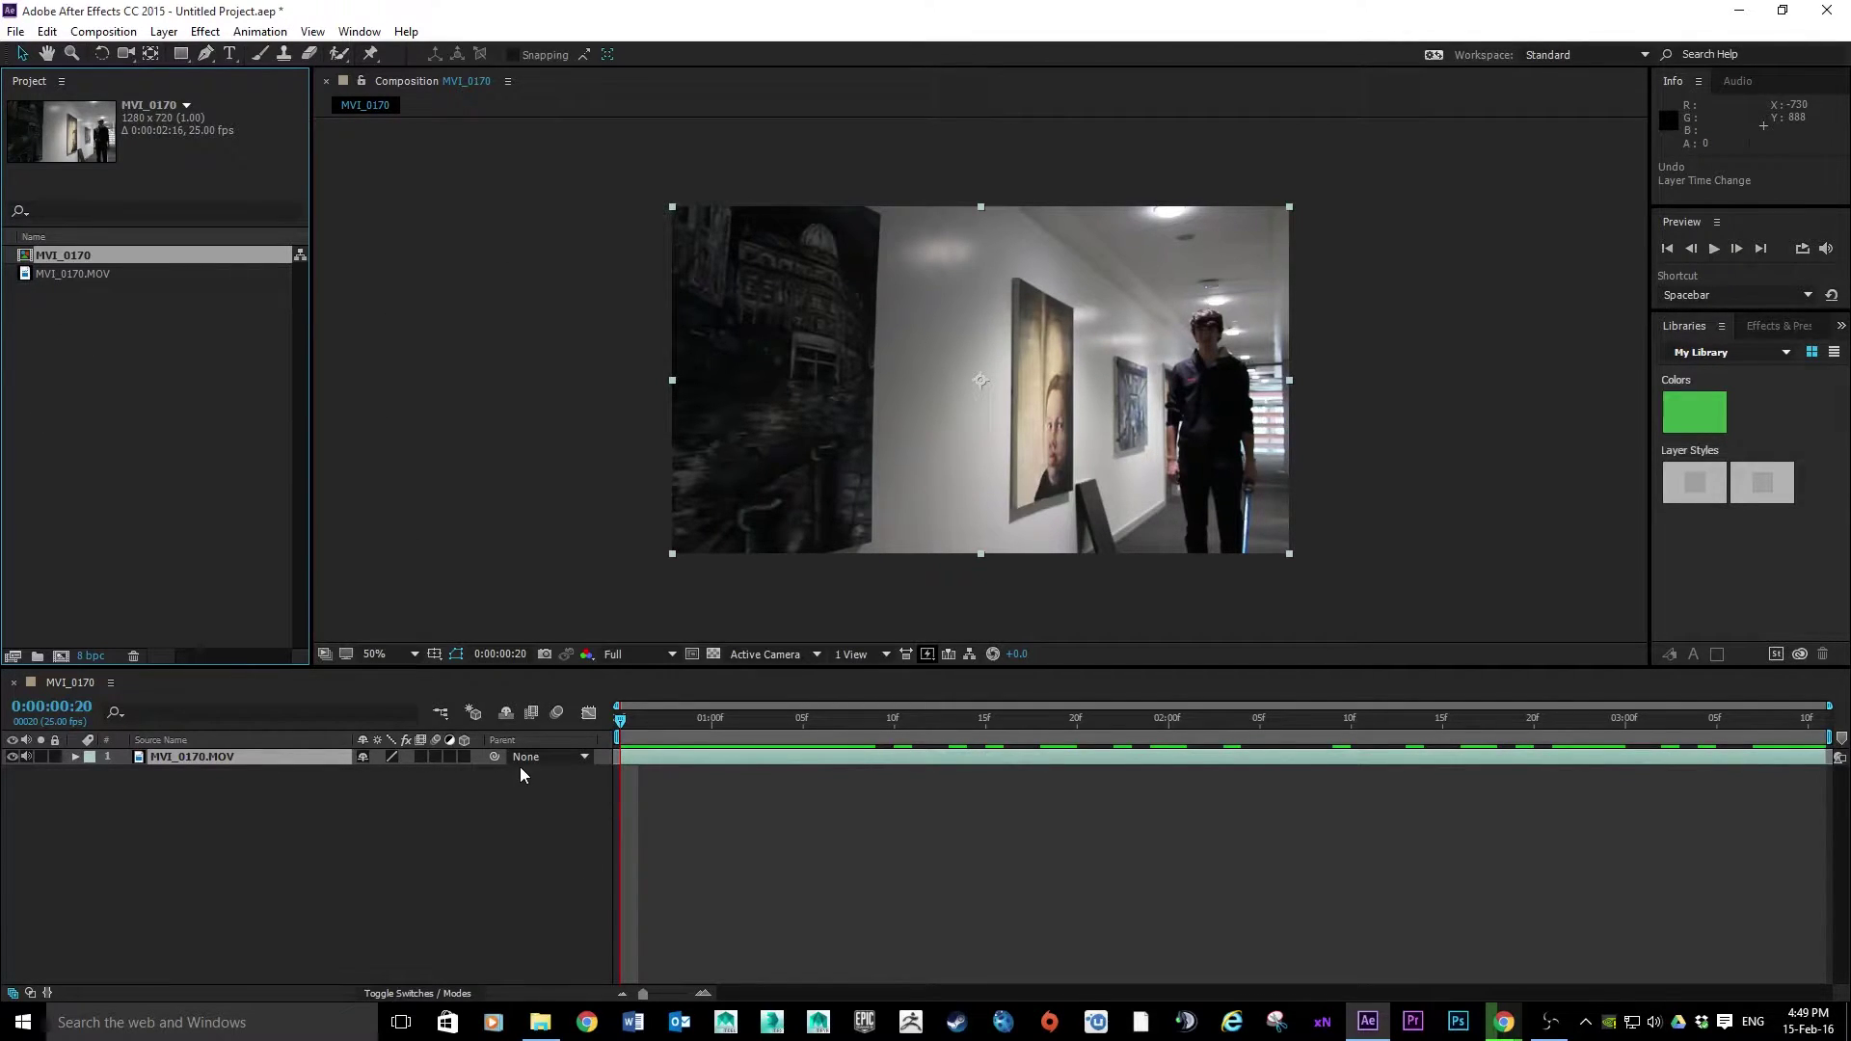
scroll(1288, 435, "up", 2)
key("h")
left_click_drag(1332, 453, 1308, 384)
key("v")
scroll(1333, 347, "down", 2)
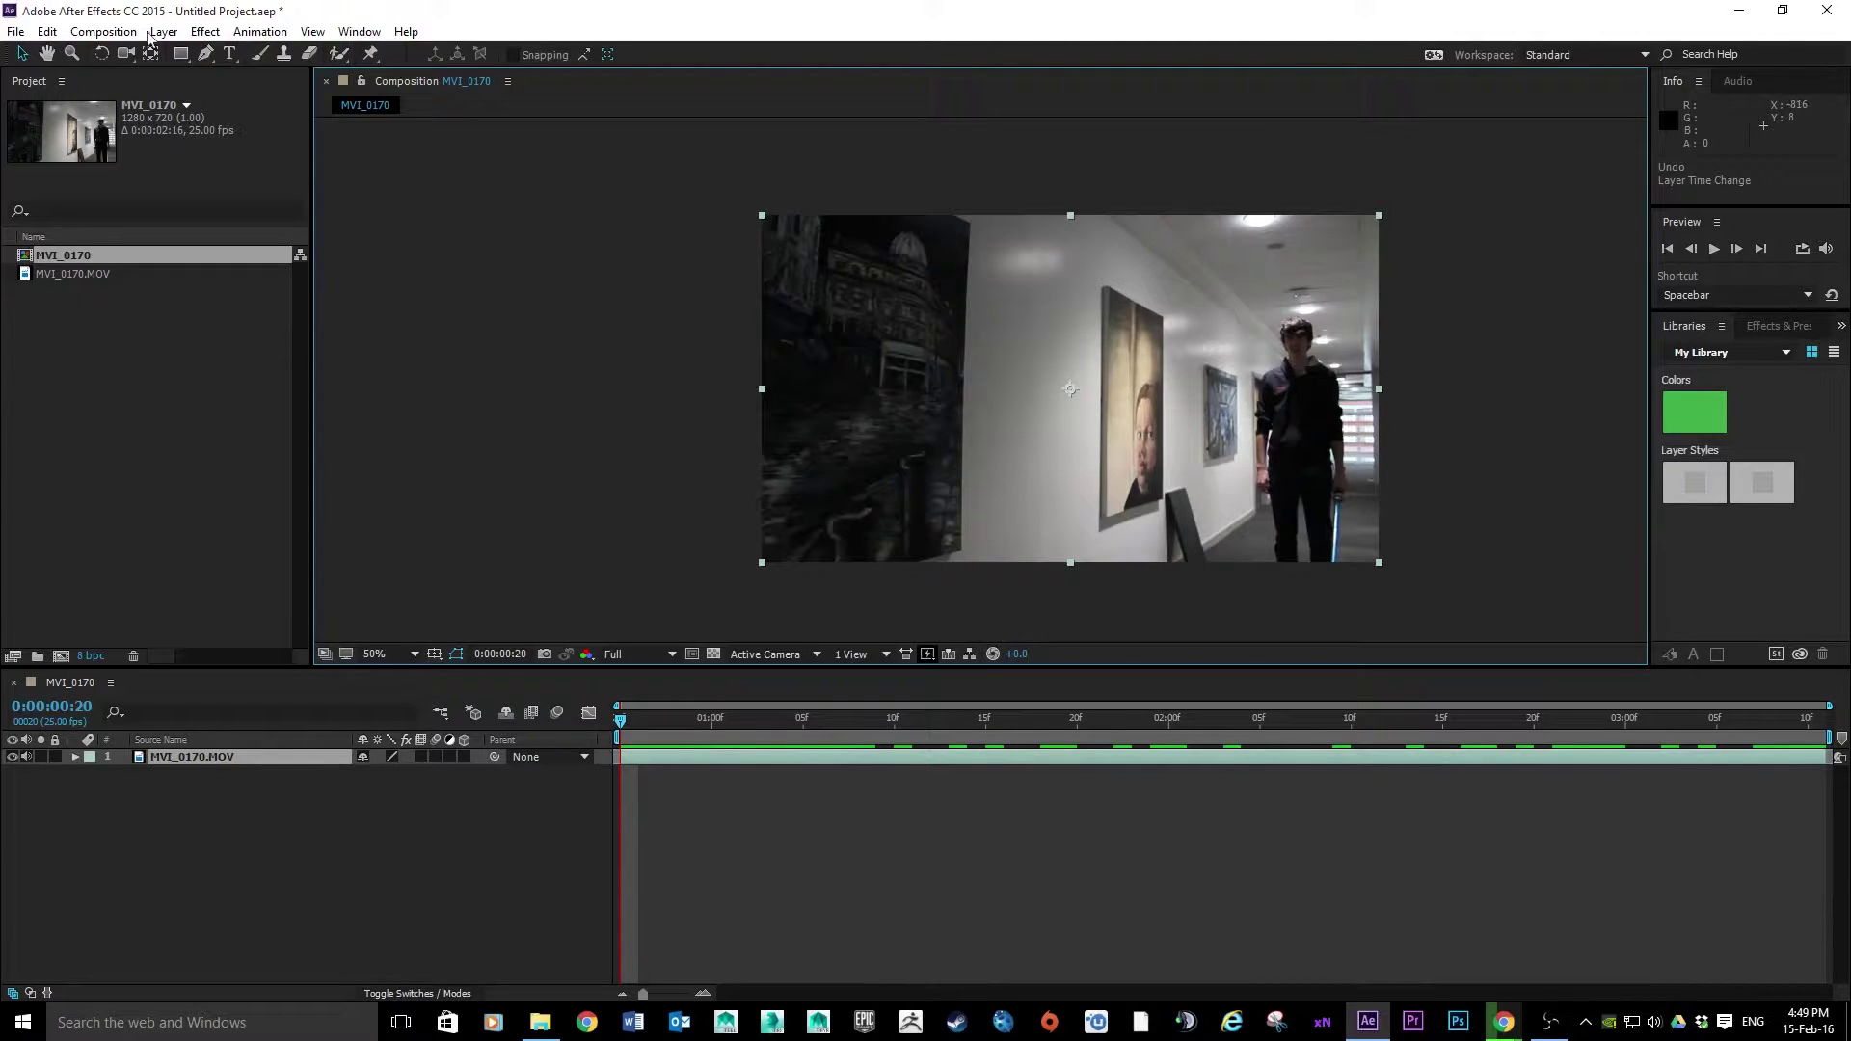
Step: Create a 1280 x 720 px solid layer named WHITE with colour FBFBFB, and hide it to reveal the footage
left_click(163, 31)
mouse_move(277, 54)
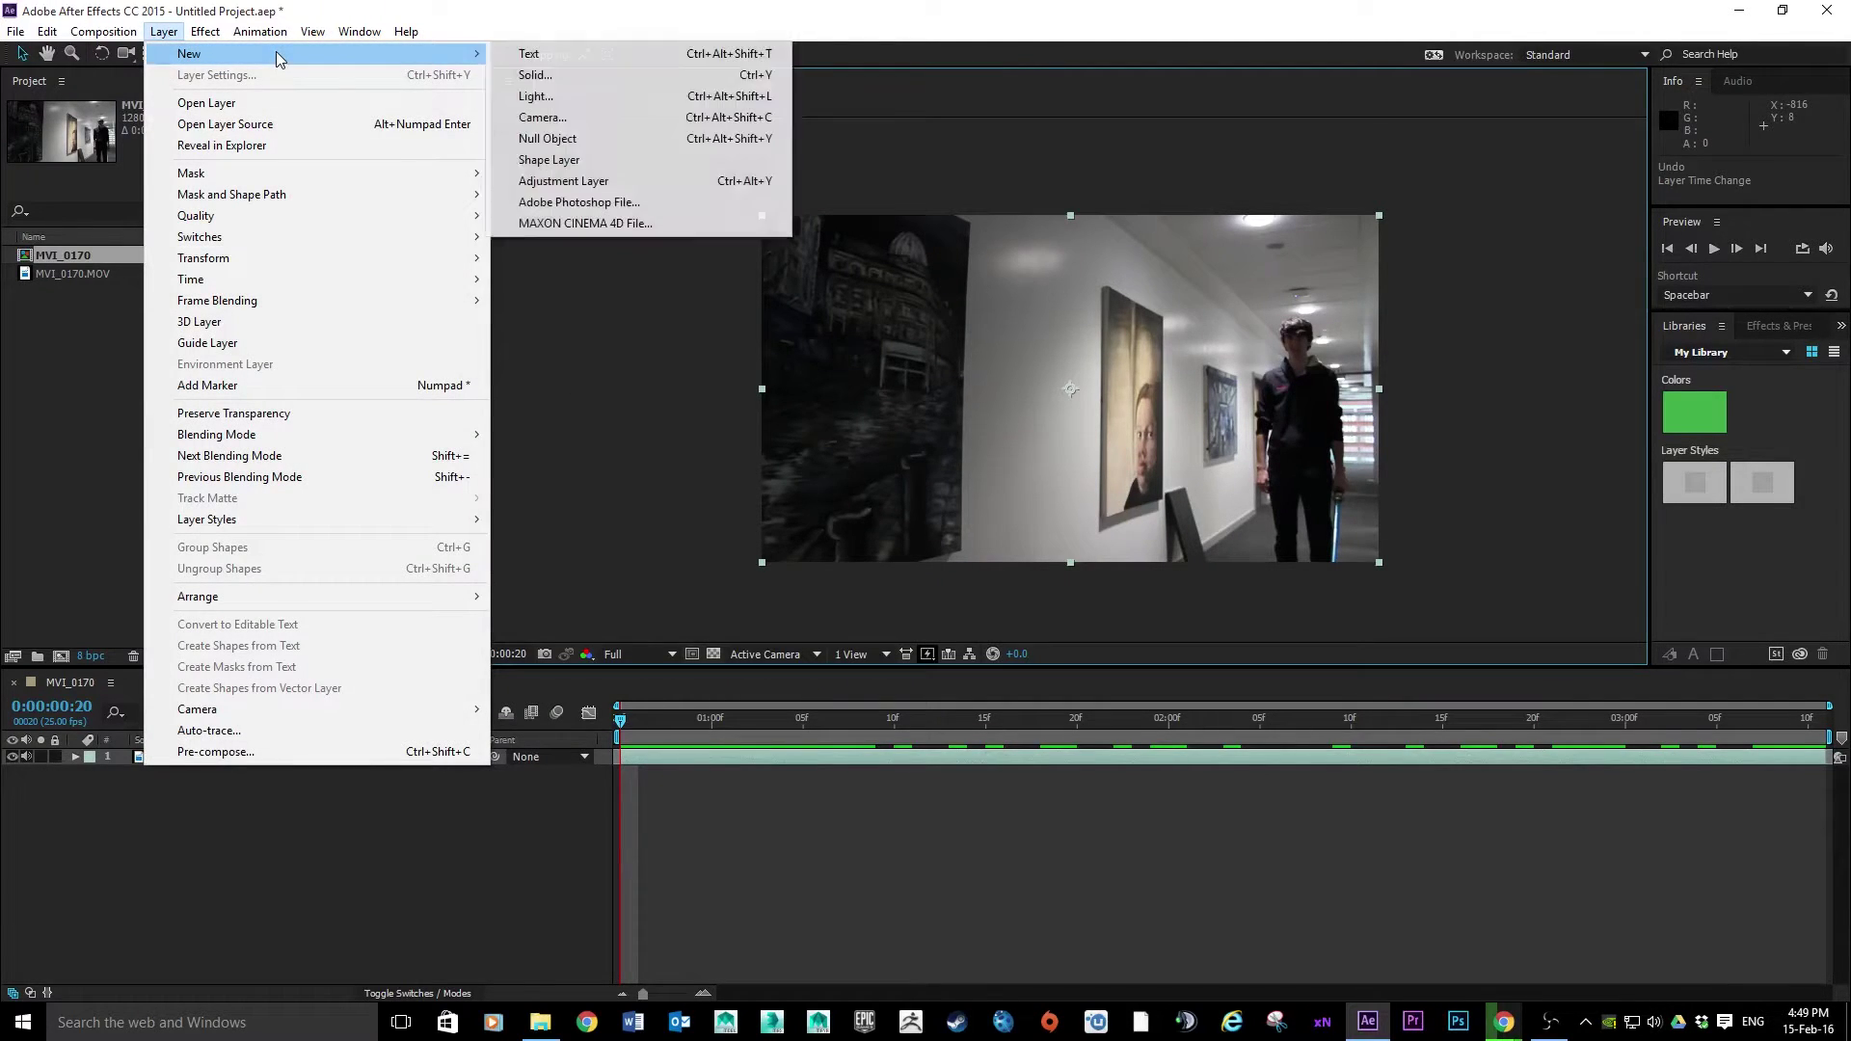
left_click(639, 75)
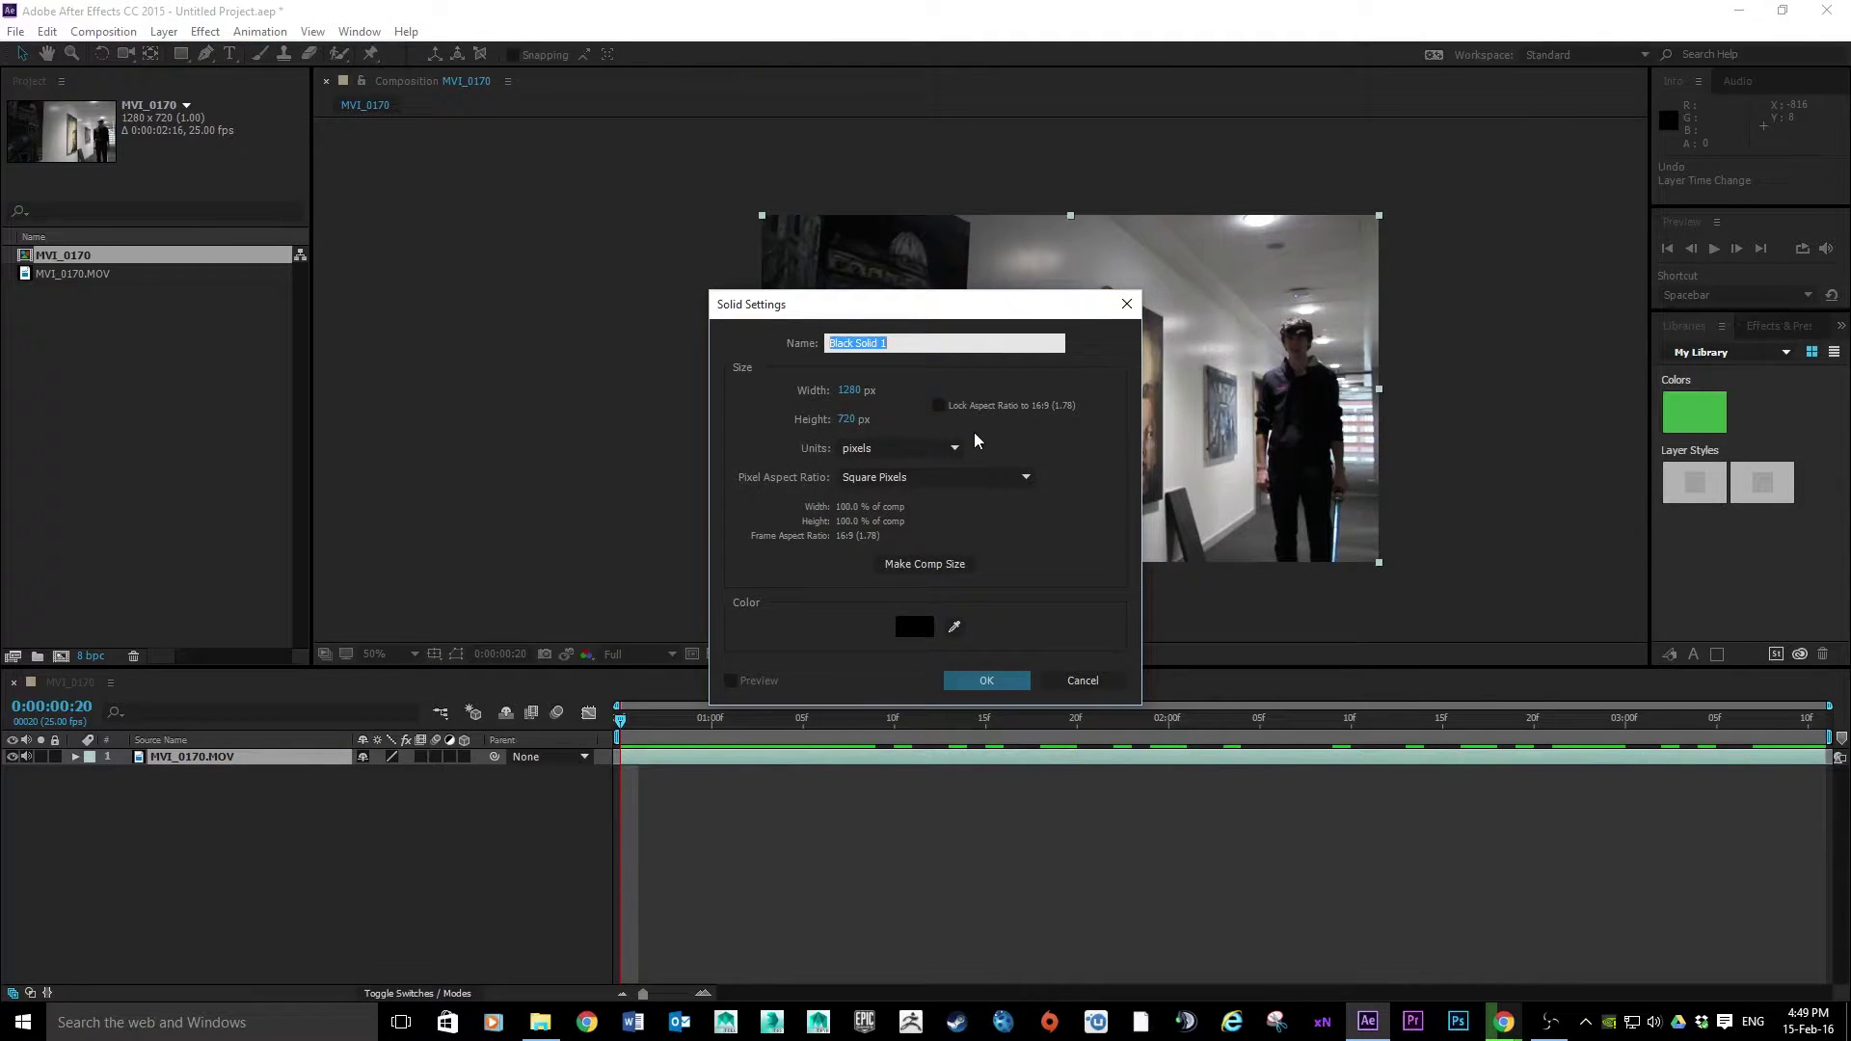
type("WHITE")
left_click(912, 627)
left_click(697, 392)
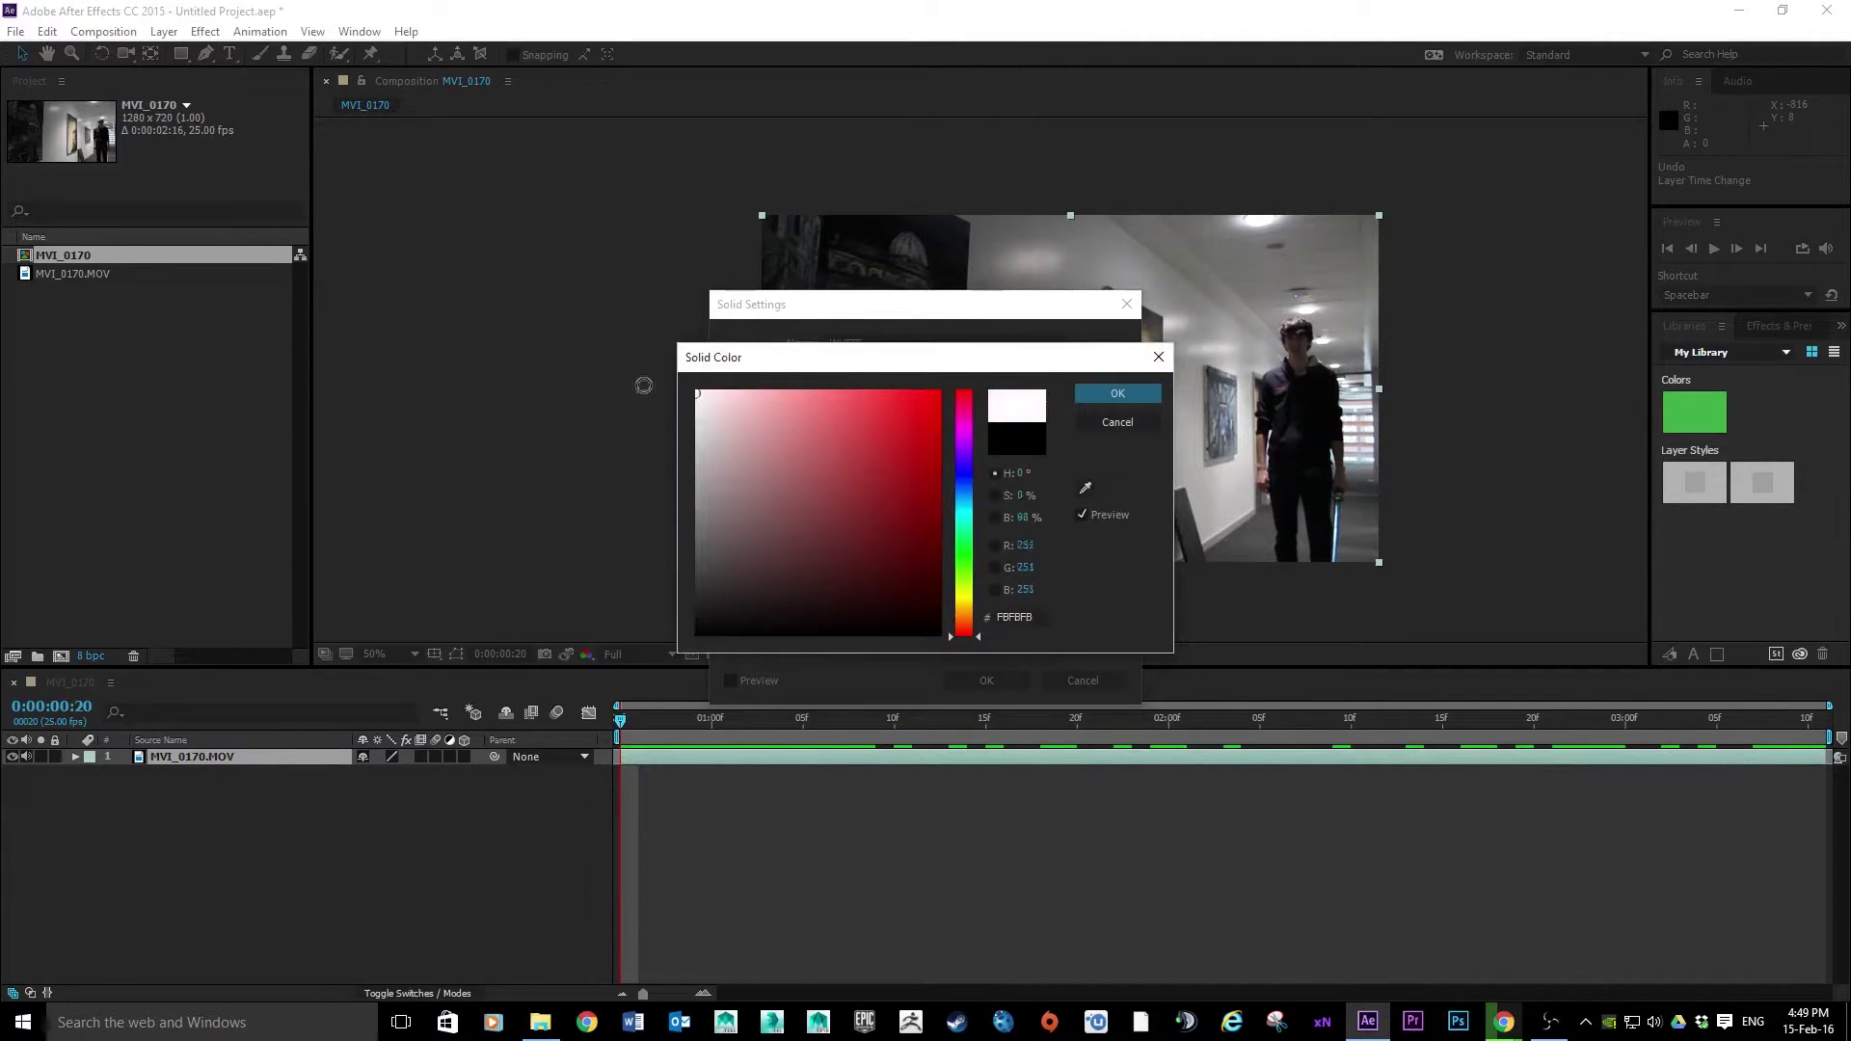
left_click(1120, 395)
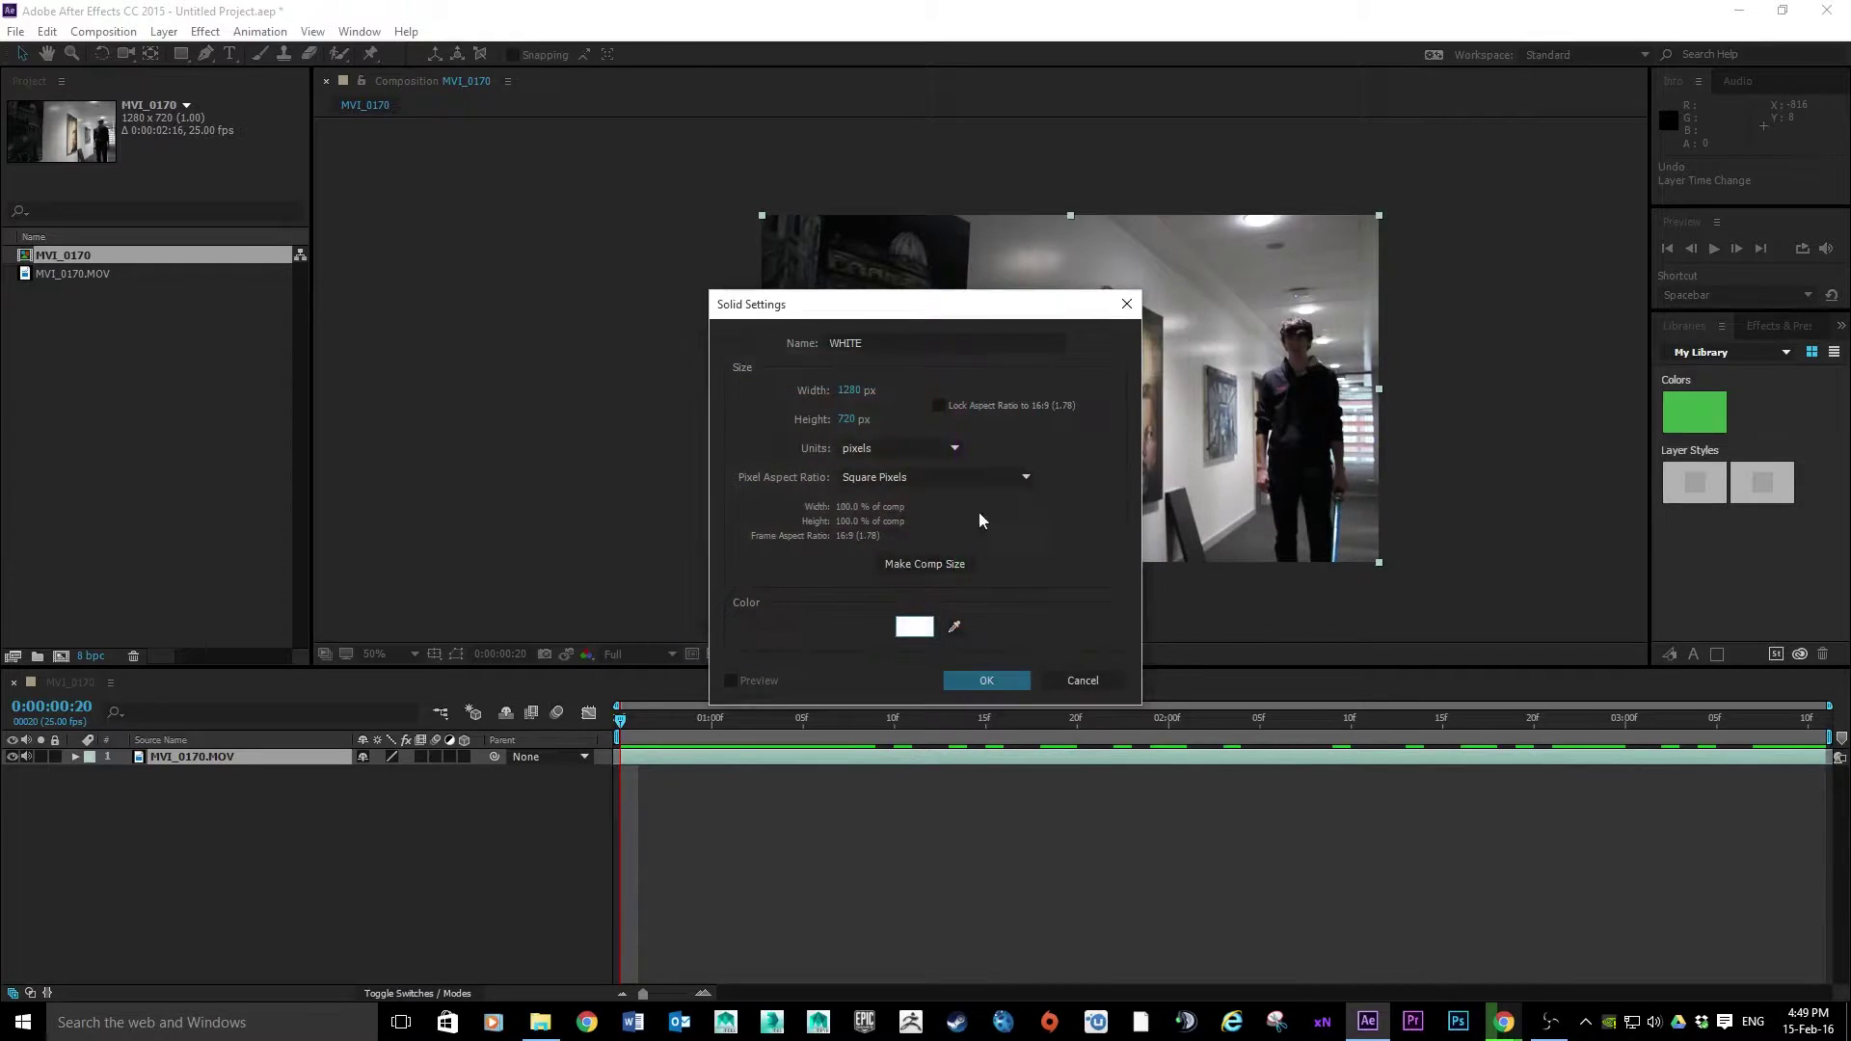
left_click(1000, 684)
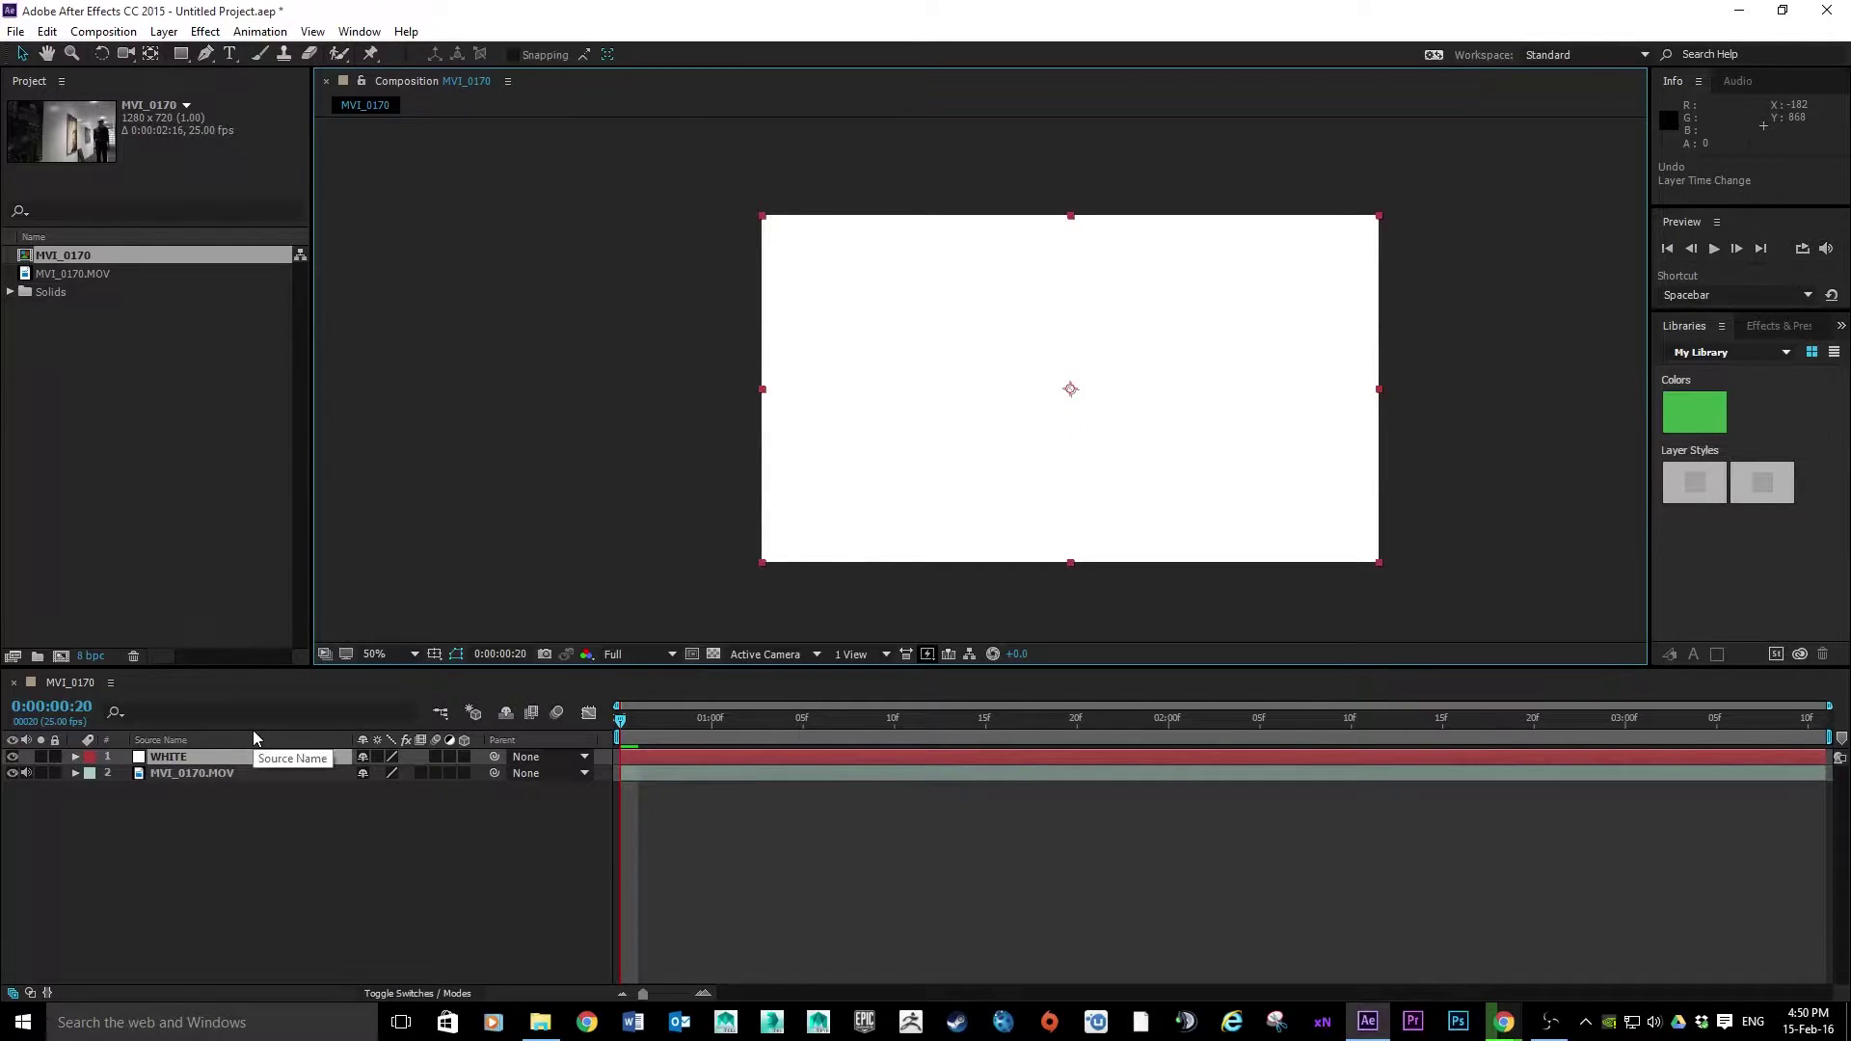
left_click(13, 757)
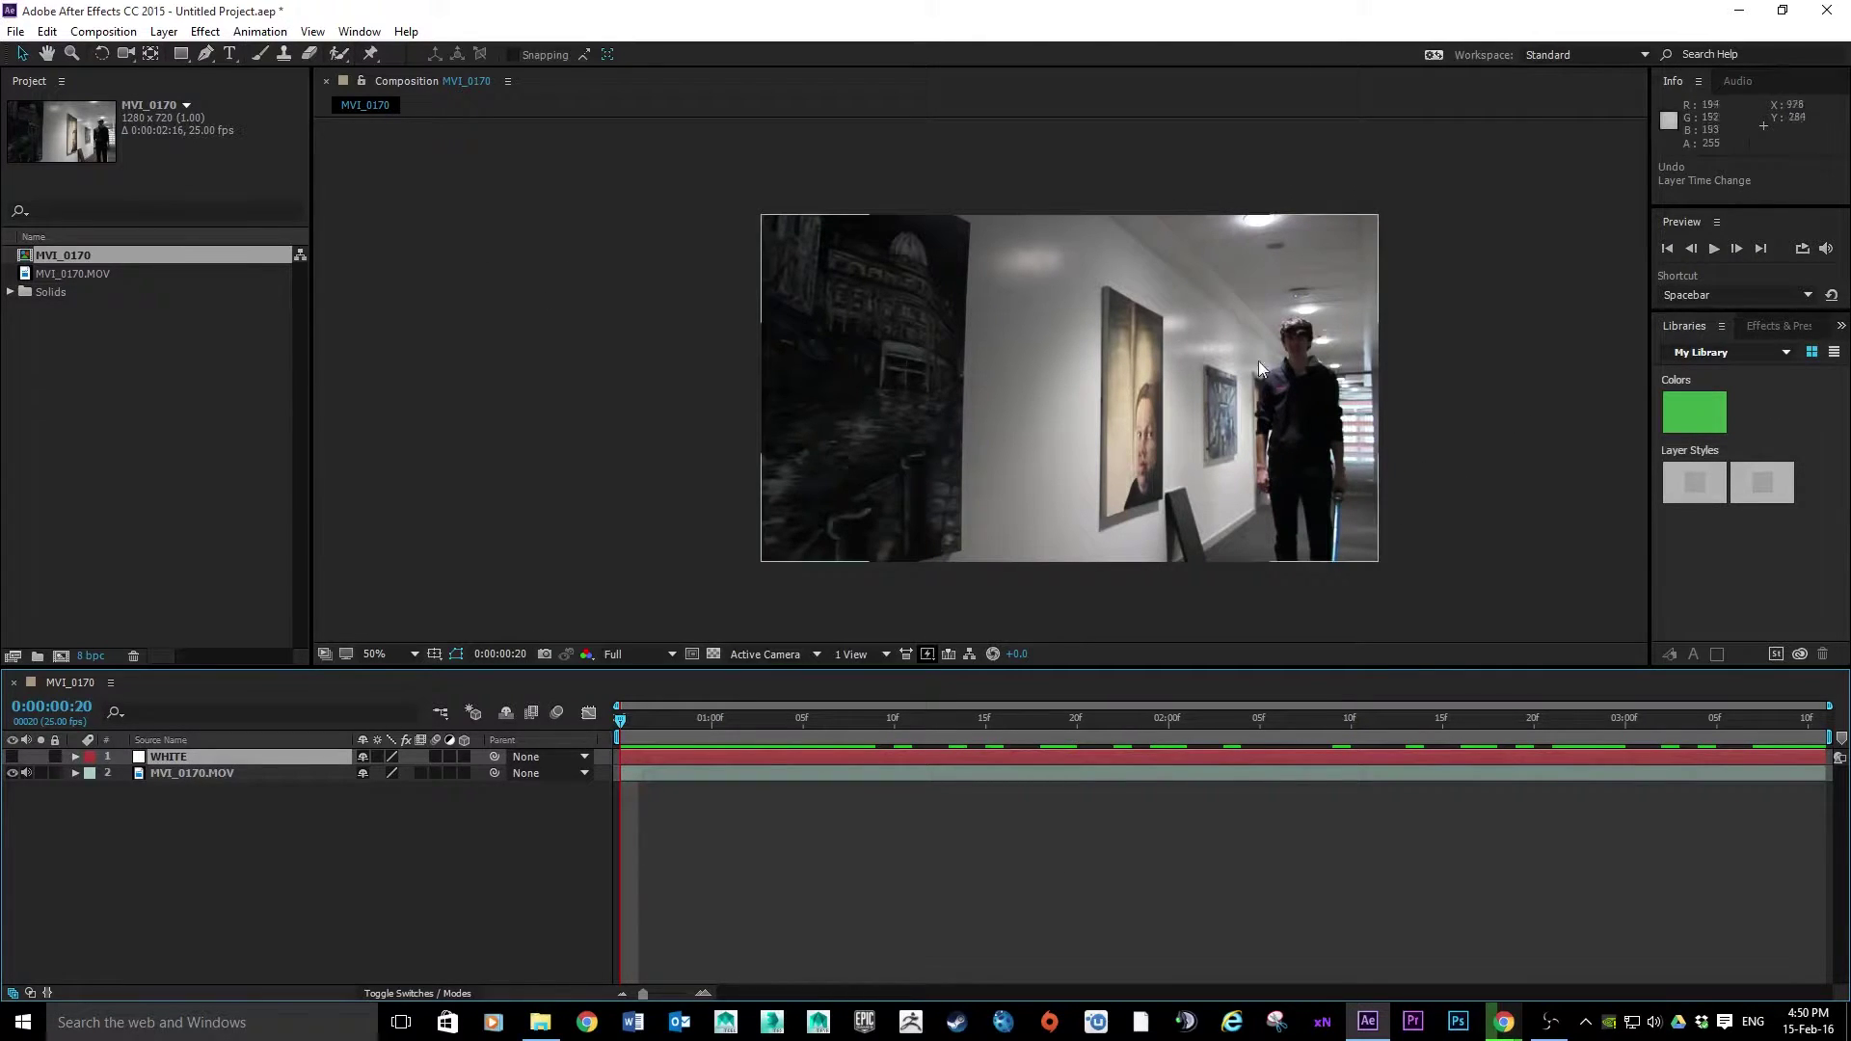
Step: Draw a closed four-point Pen mask on the WHITE layer tightly around the blue blade, from below the hilt to the frame's lower edge
key("h")
left_click_drag(1352, 460, 1170, 431)
key("v")
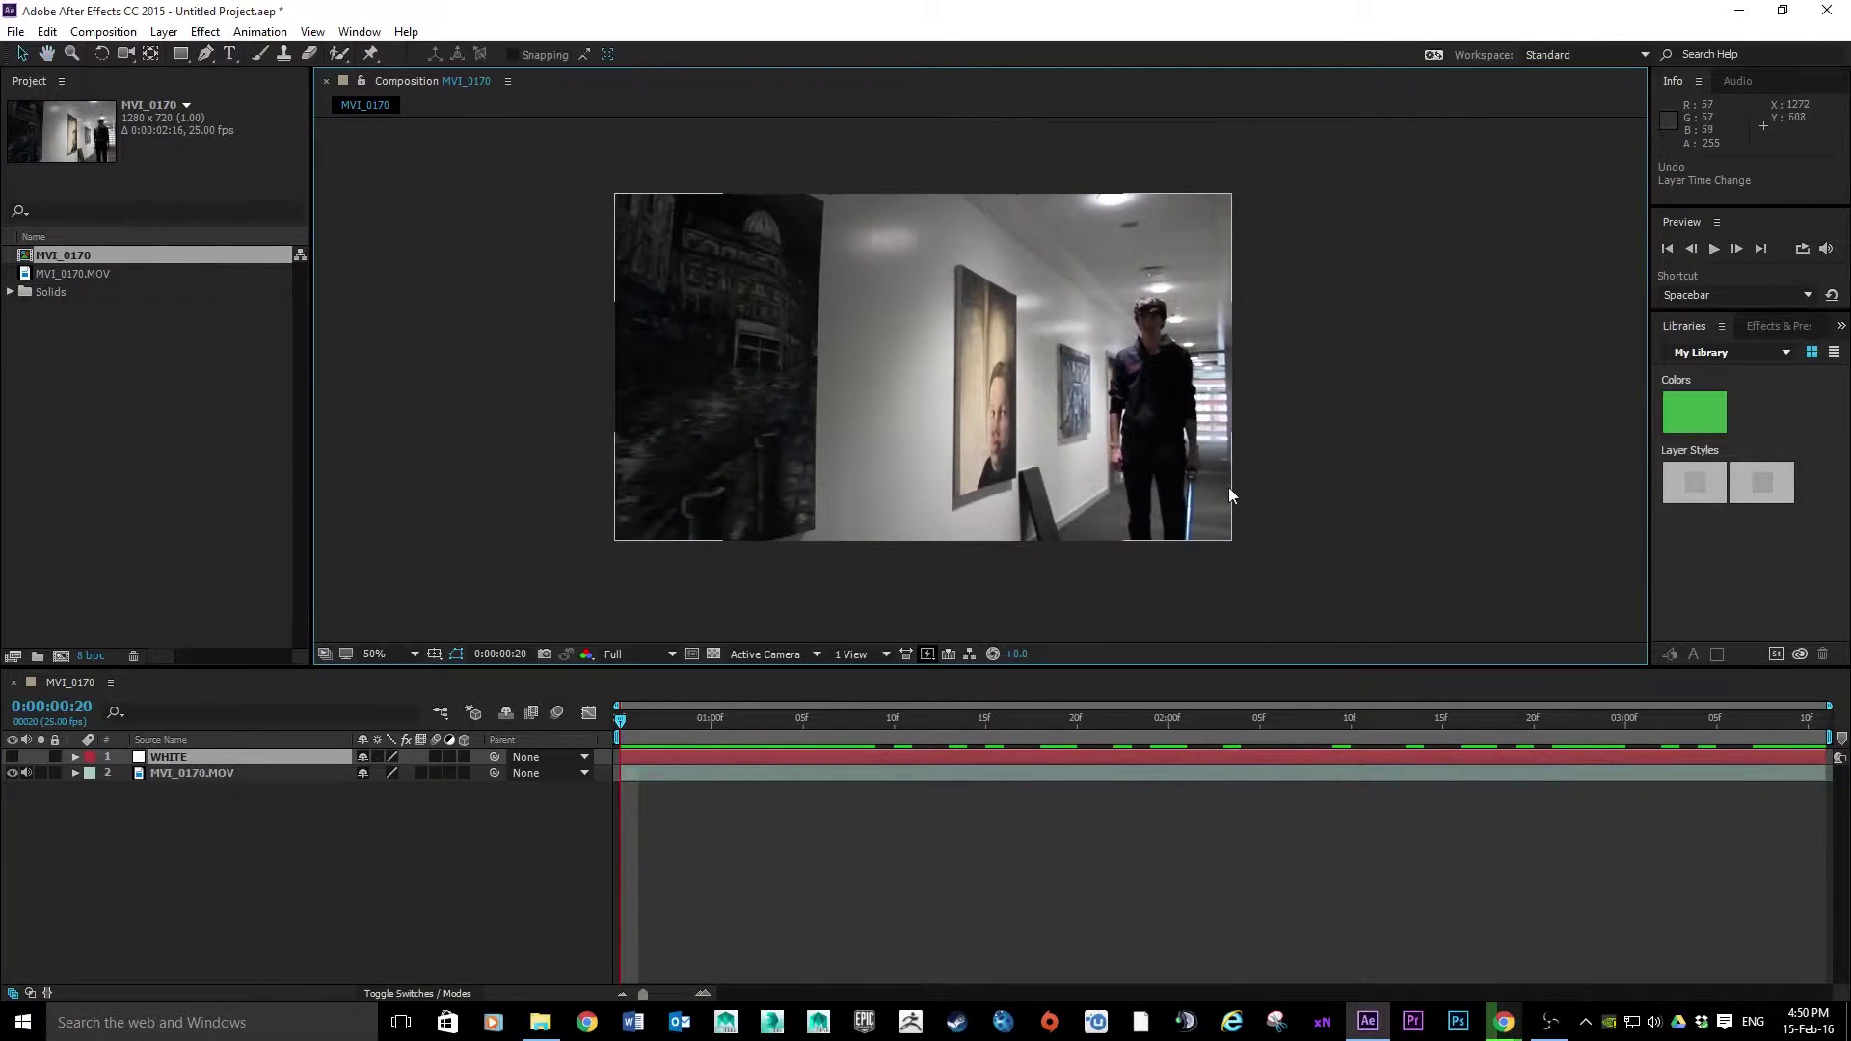
key("slash")
key("h")
left_click_drag(1460, 584, 1006, 274)
key("v")
scroll(1159, 450, "up", 1)
scroll(1041, 330, "up", 1)
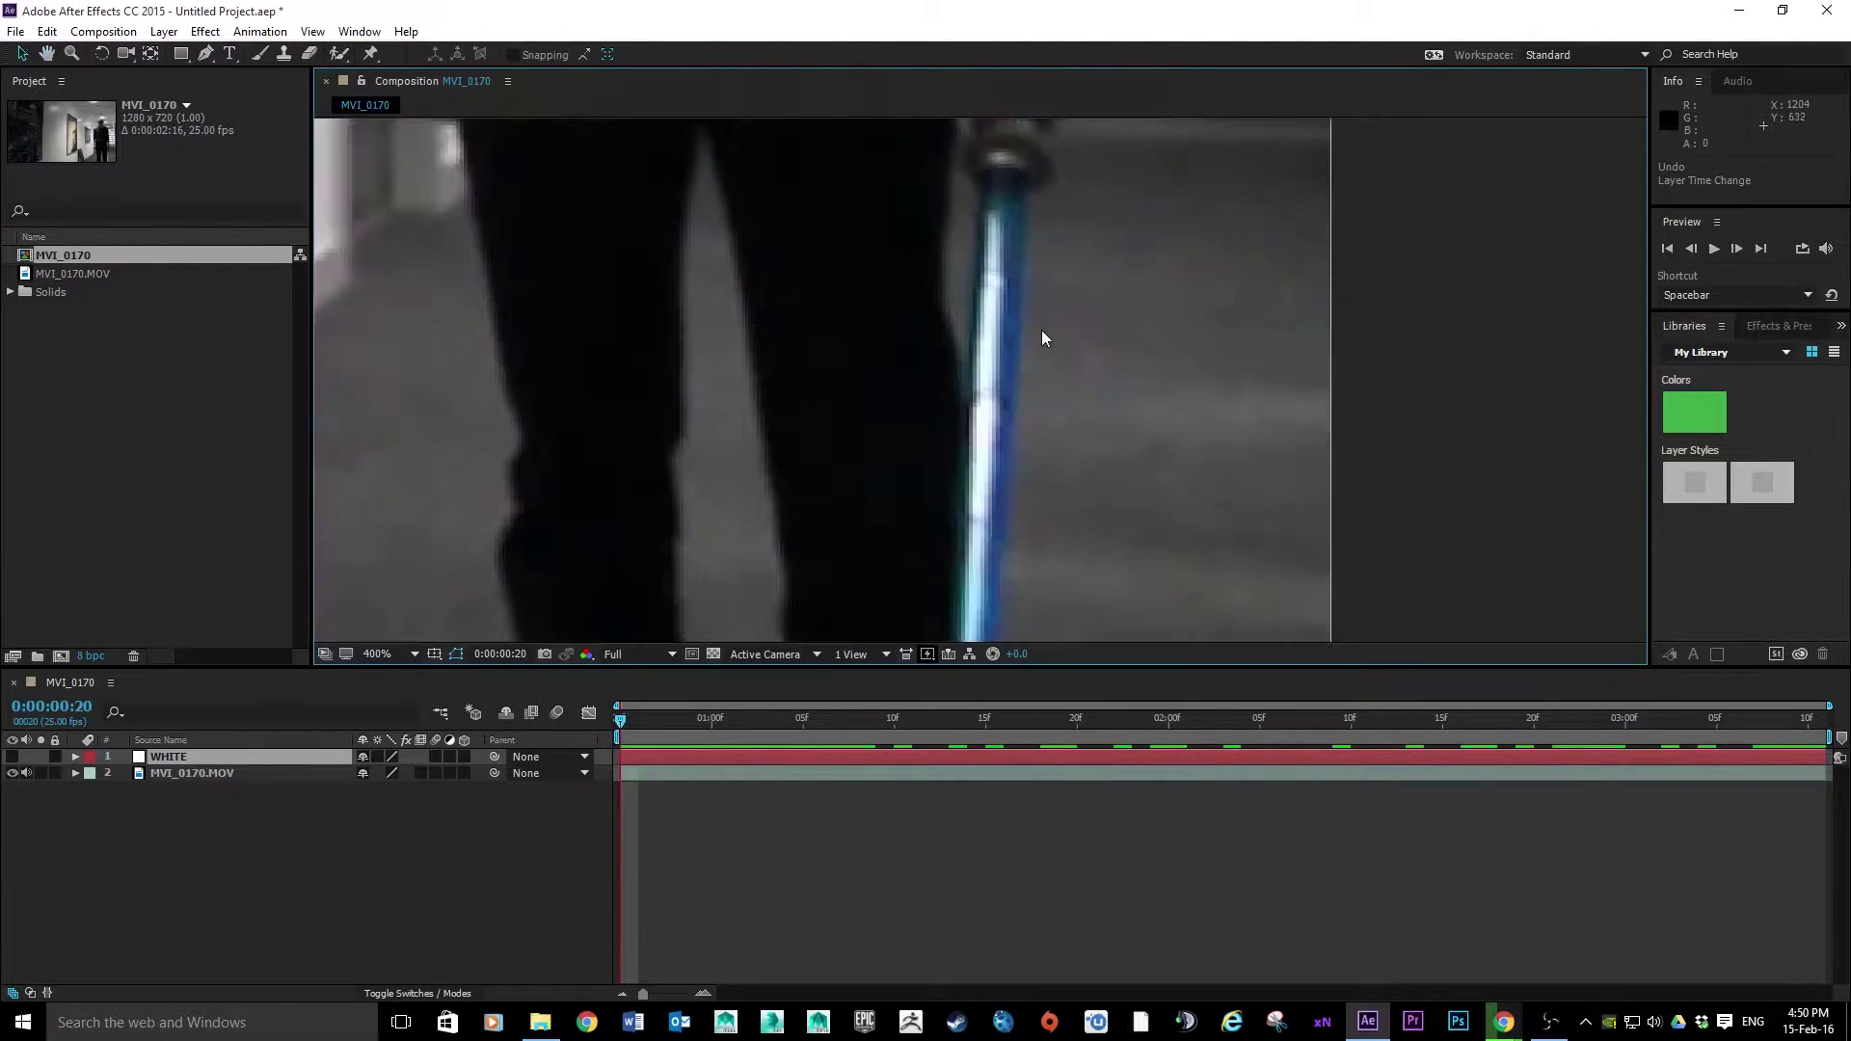
scroll(1088, 333, "down", 1)
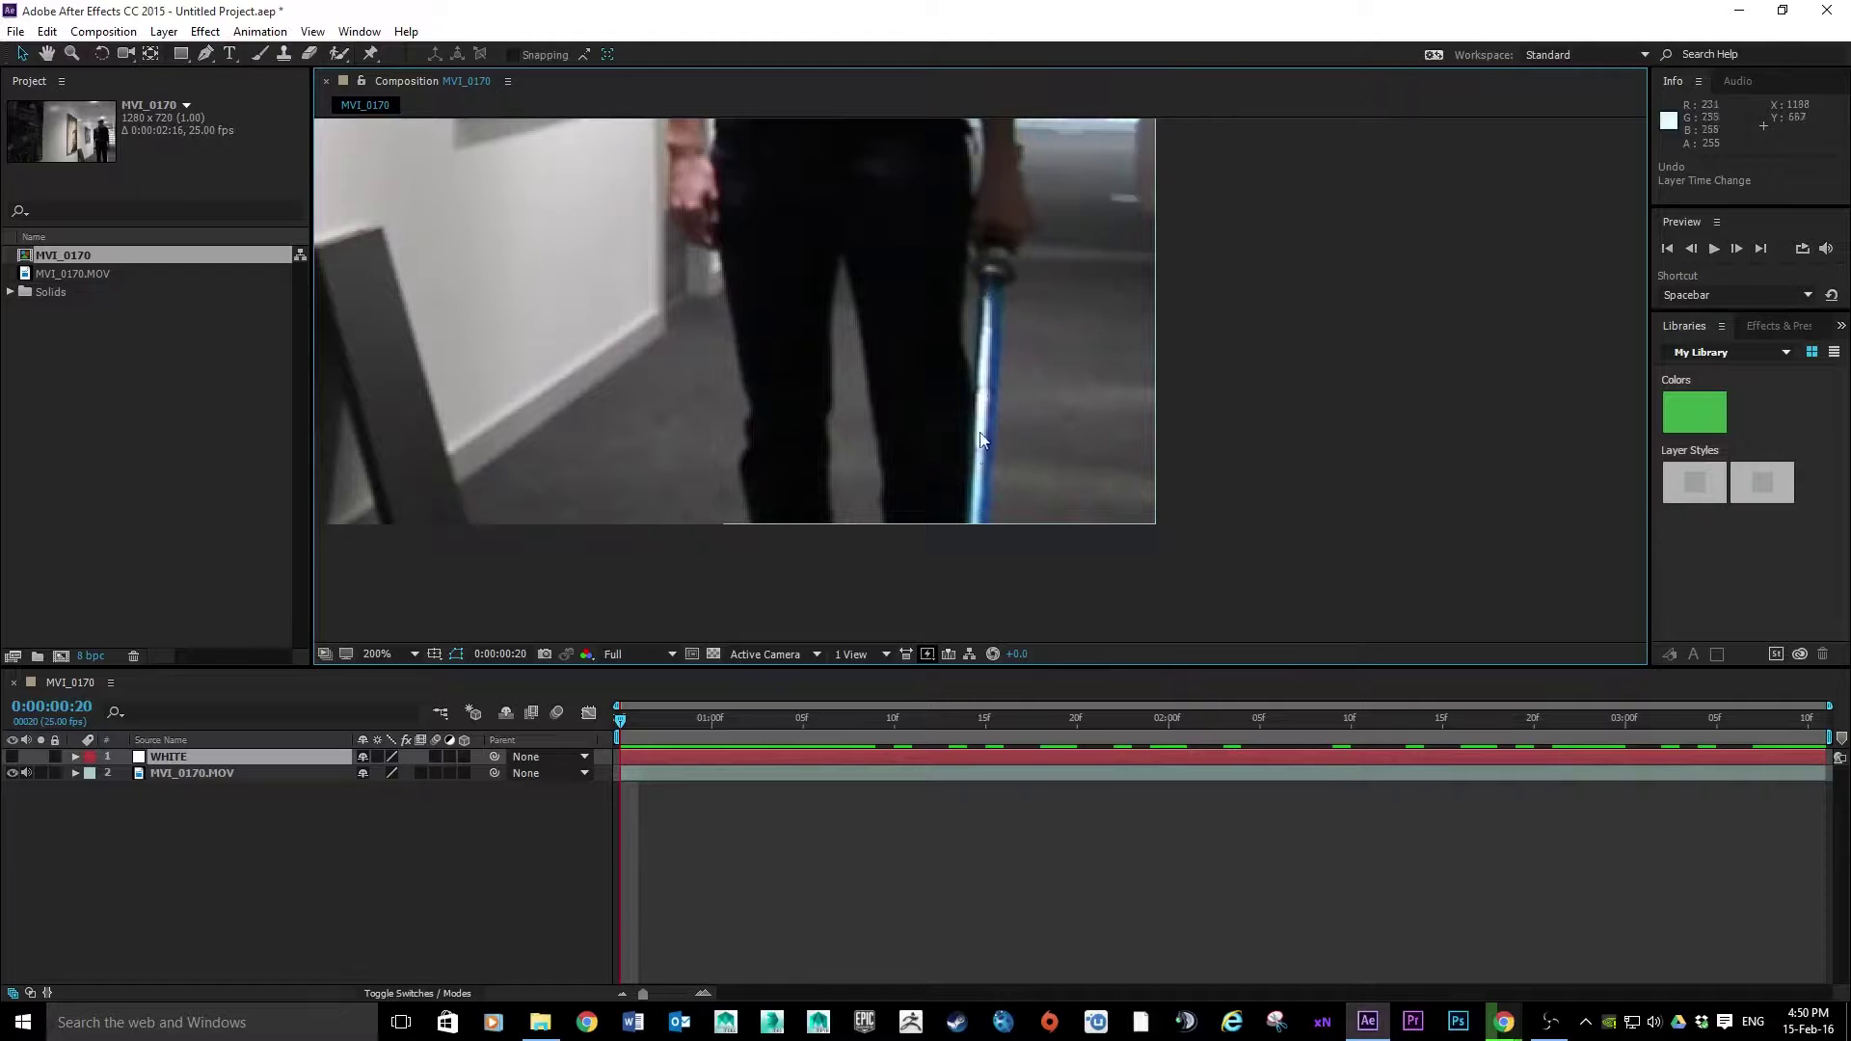
left_click(207, 56)
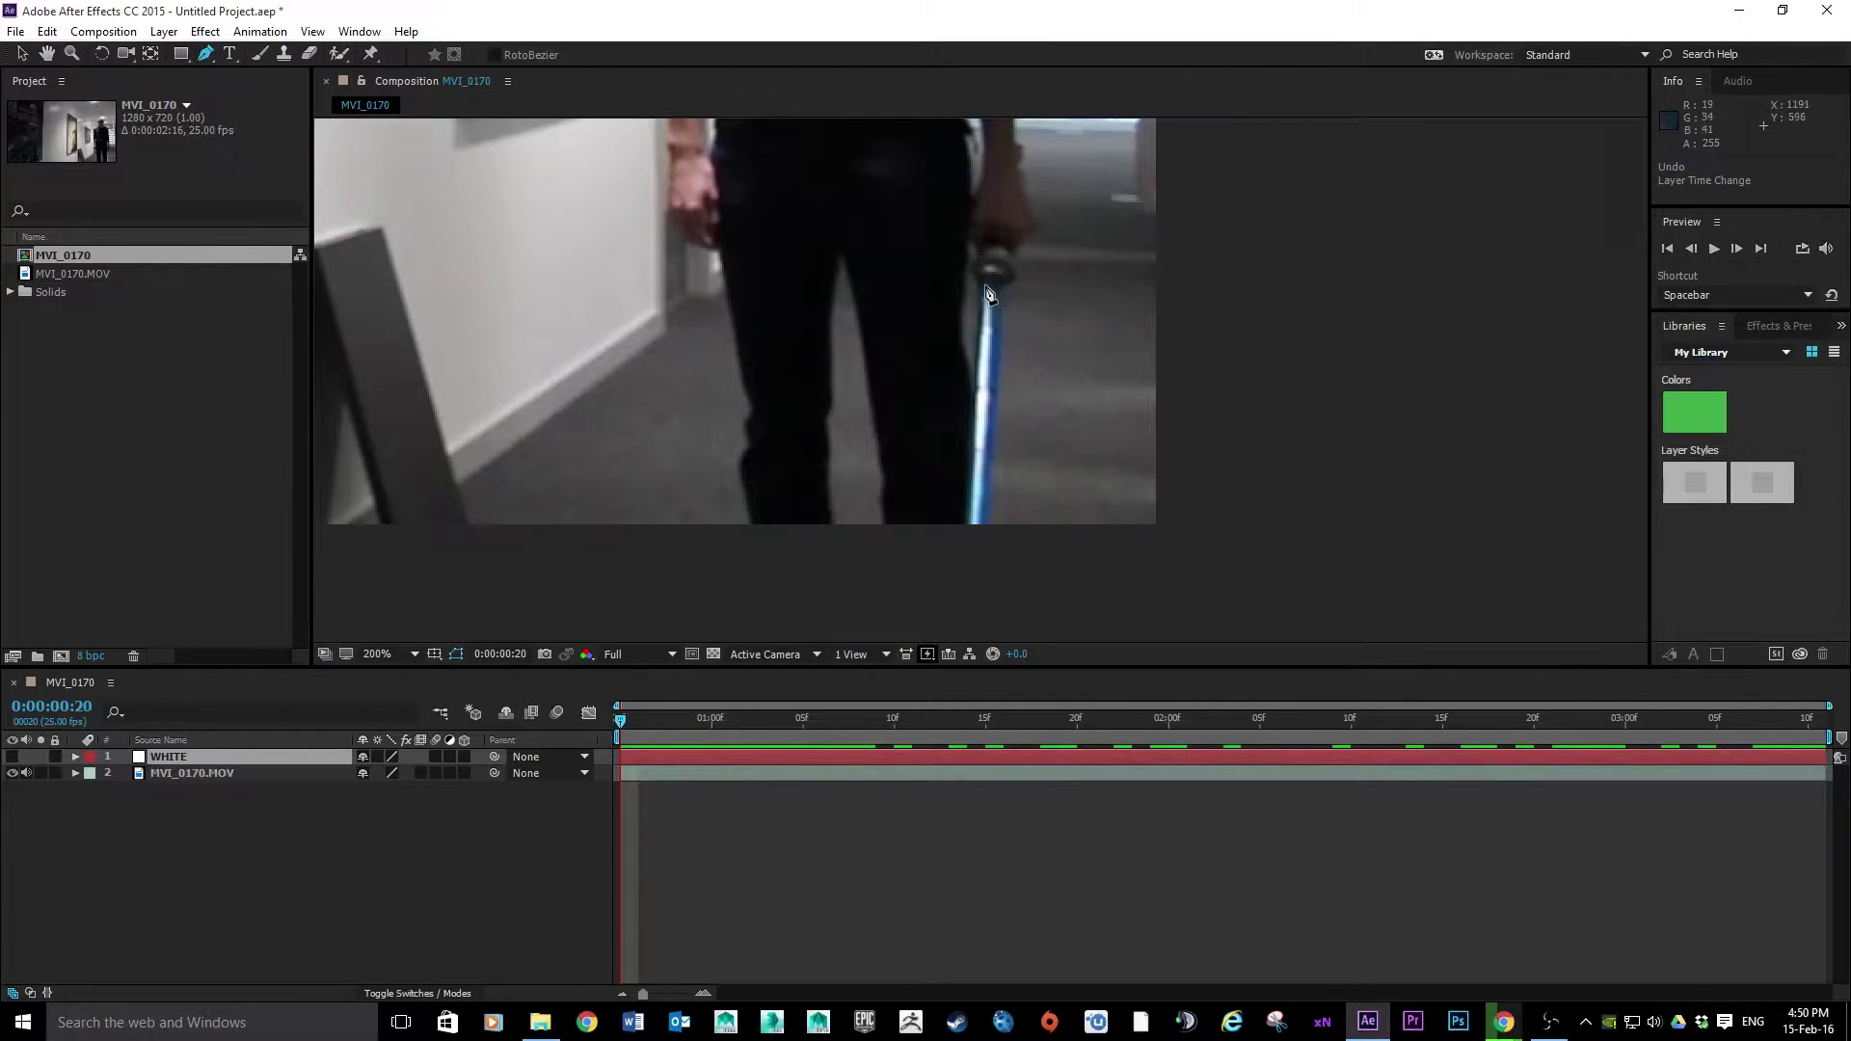
key("period")
key("h")
left_click_drag(1091, 324, 1095, 231)
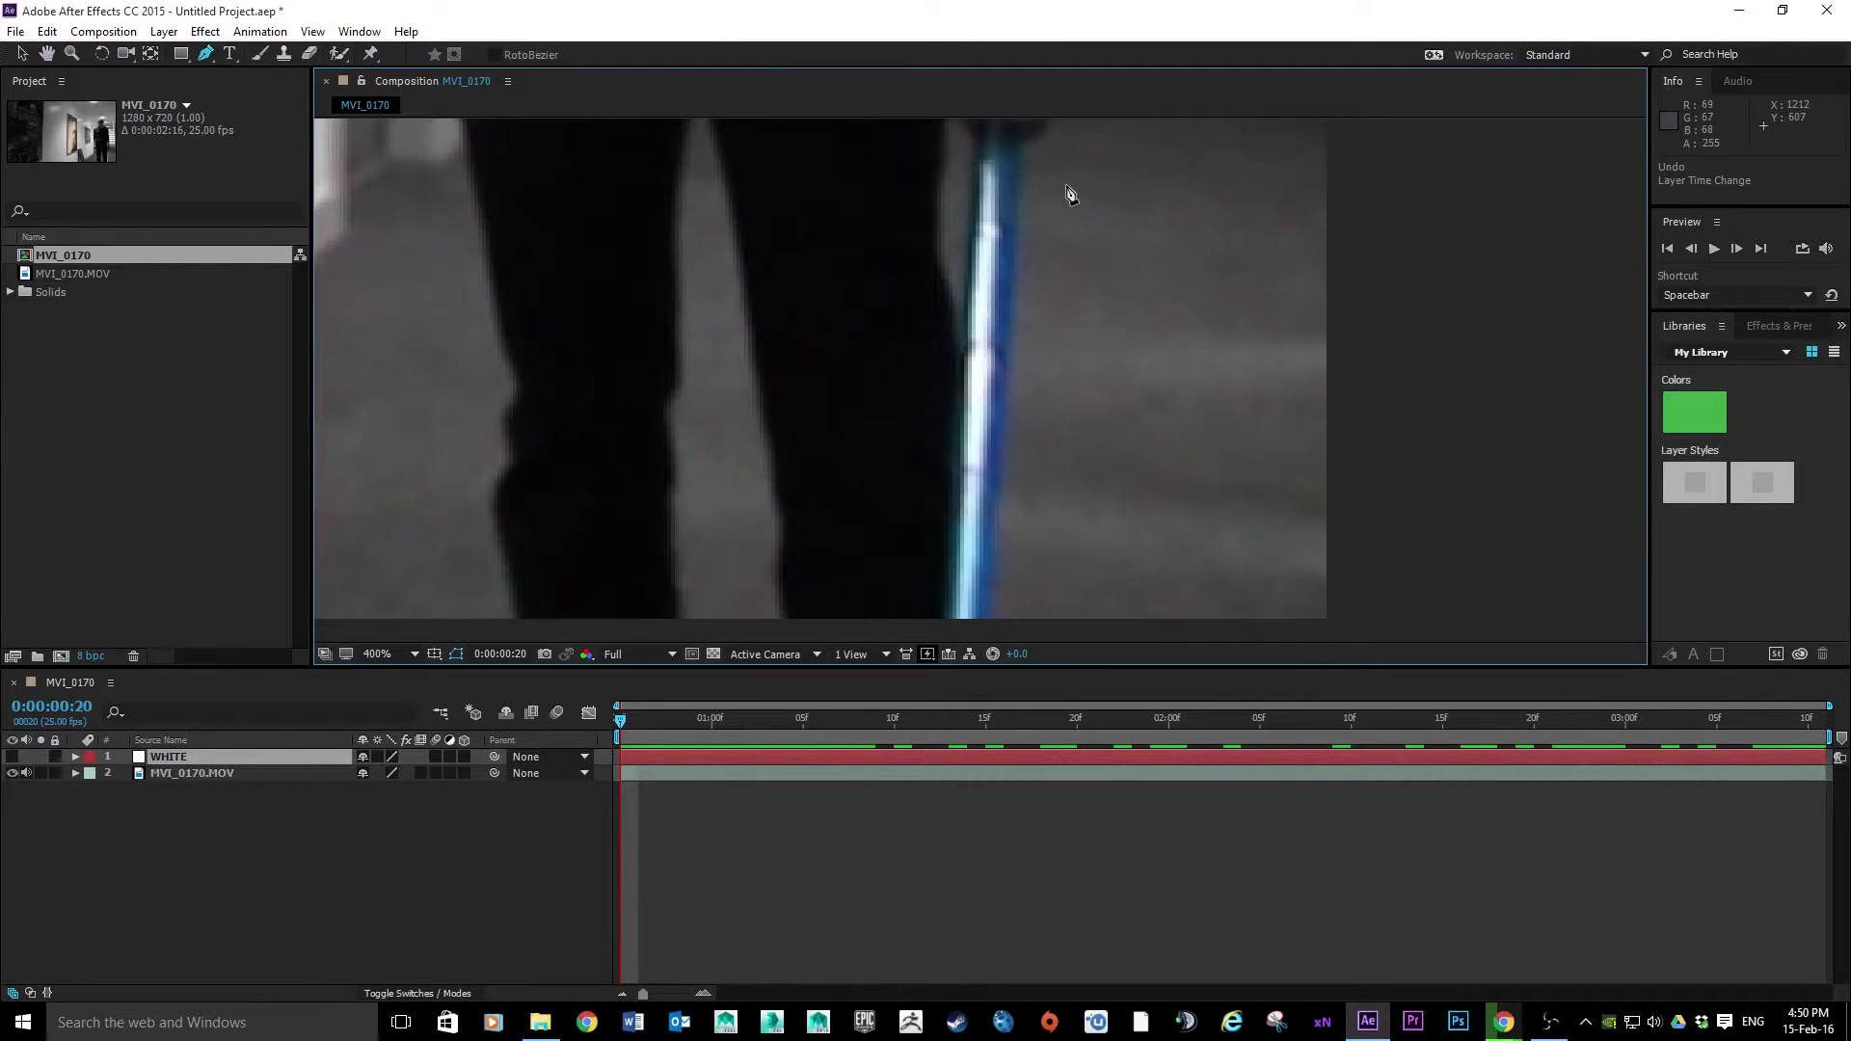
scroll(1109, 241, "down", 1)
scroll(1011, 287, "up", 1)
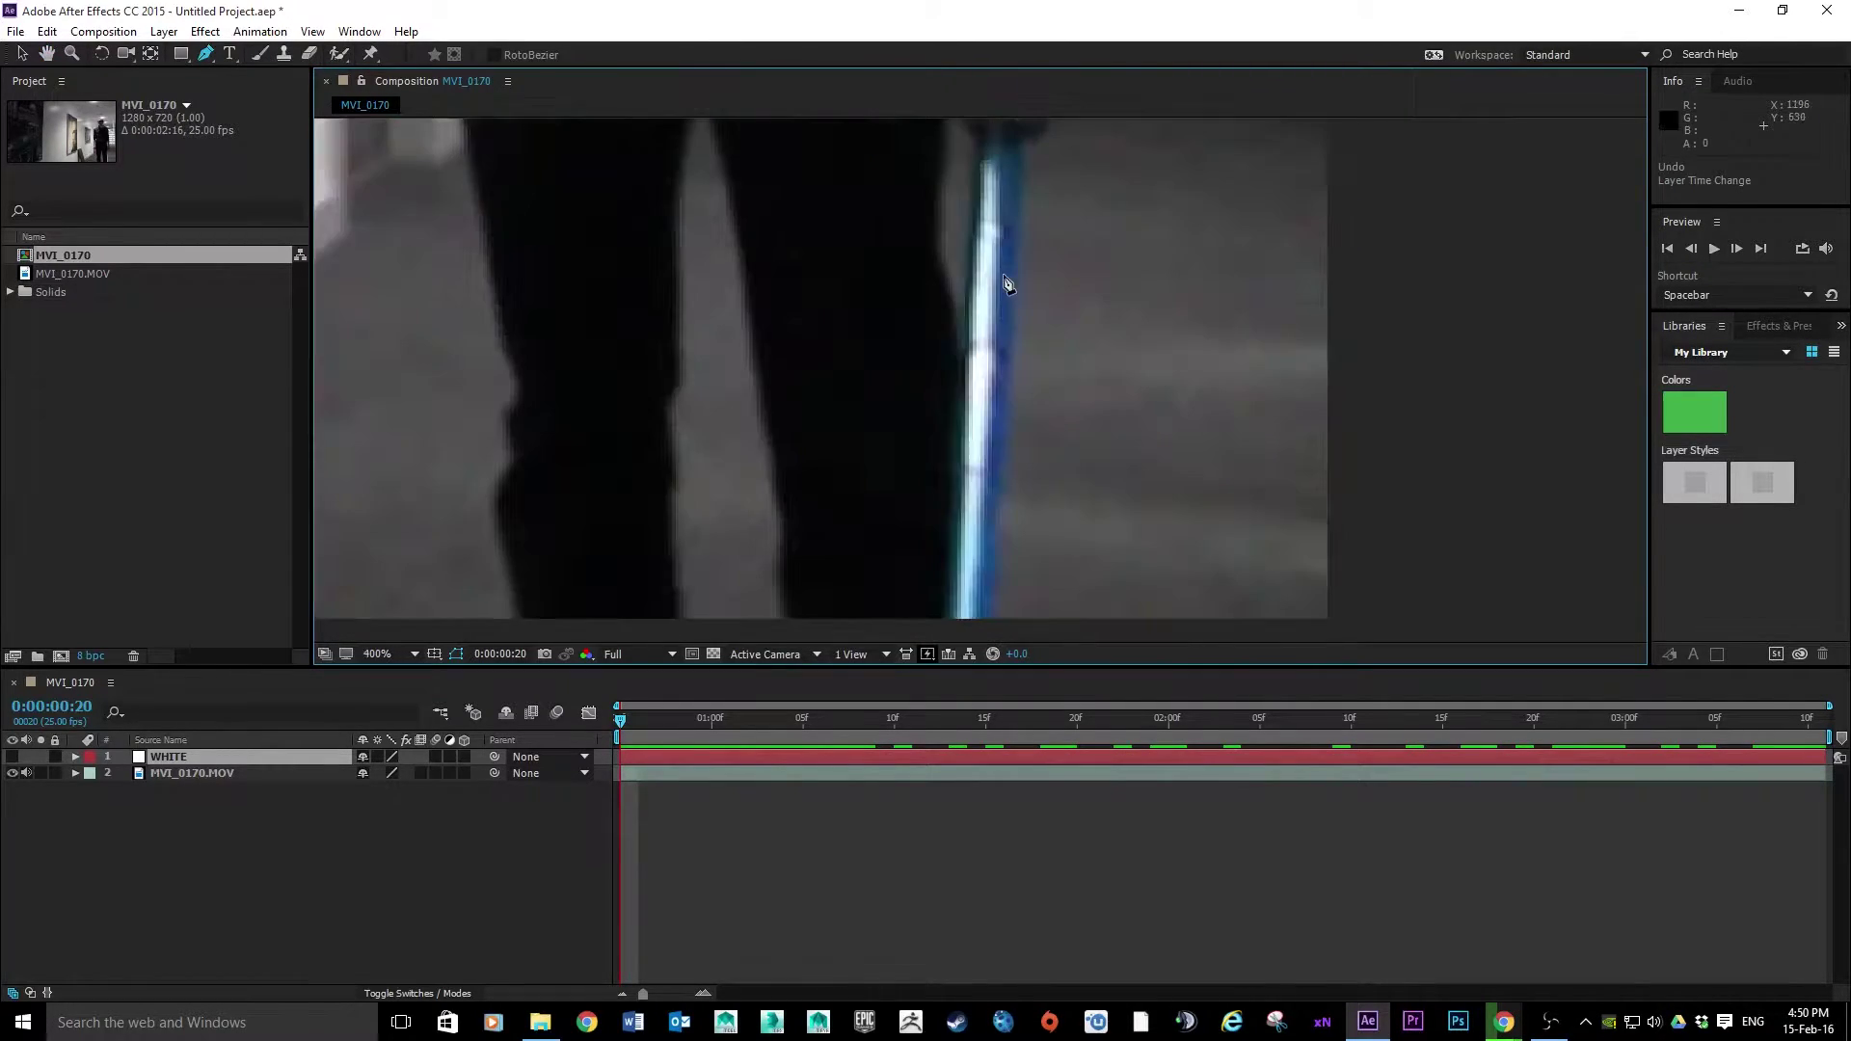
left_click(976, 139)
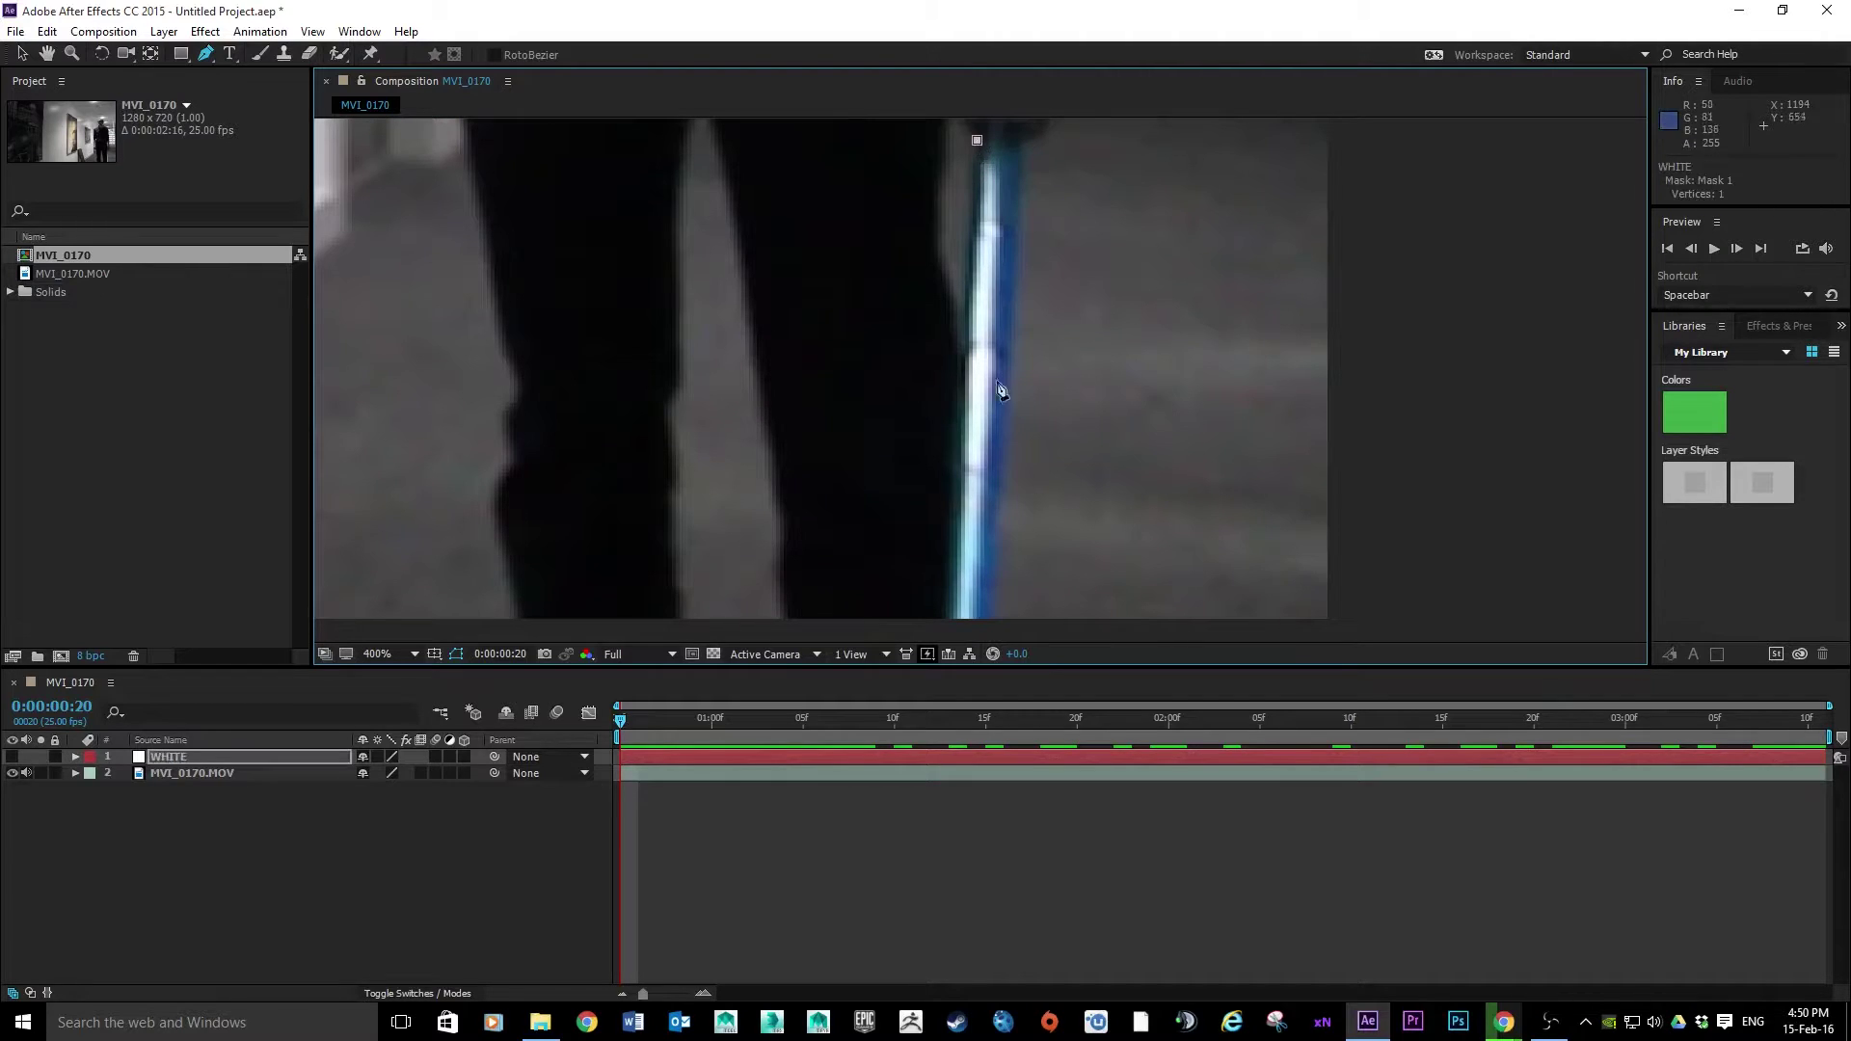
left_click(944, 624)
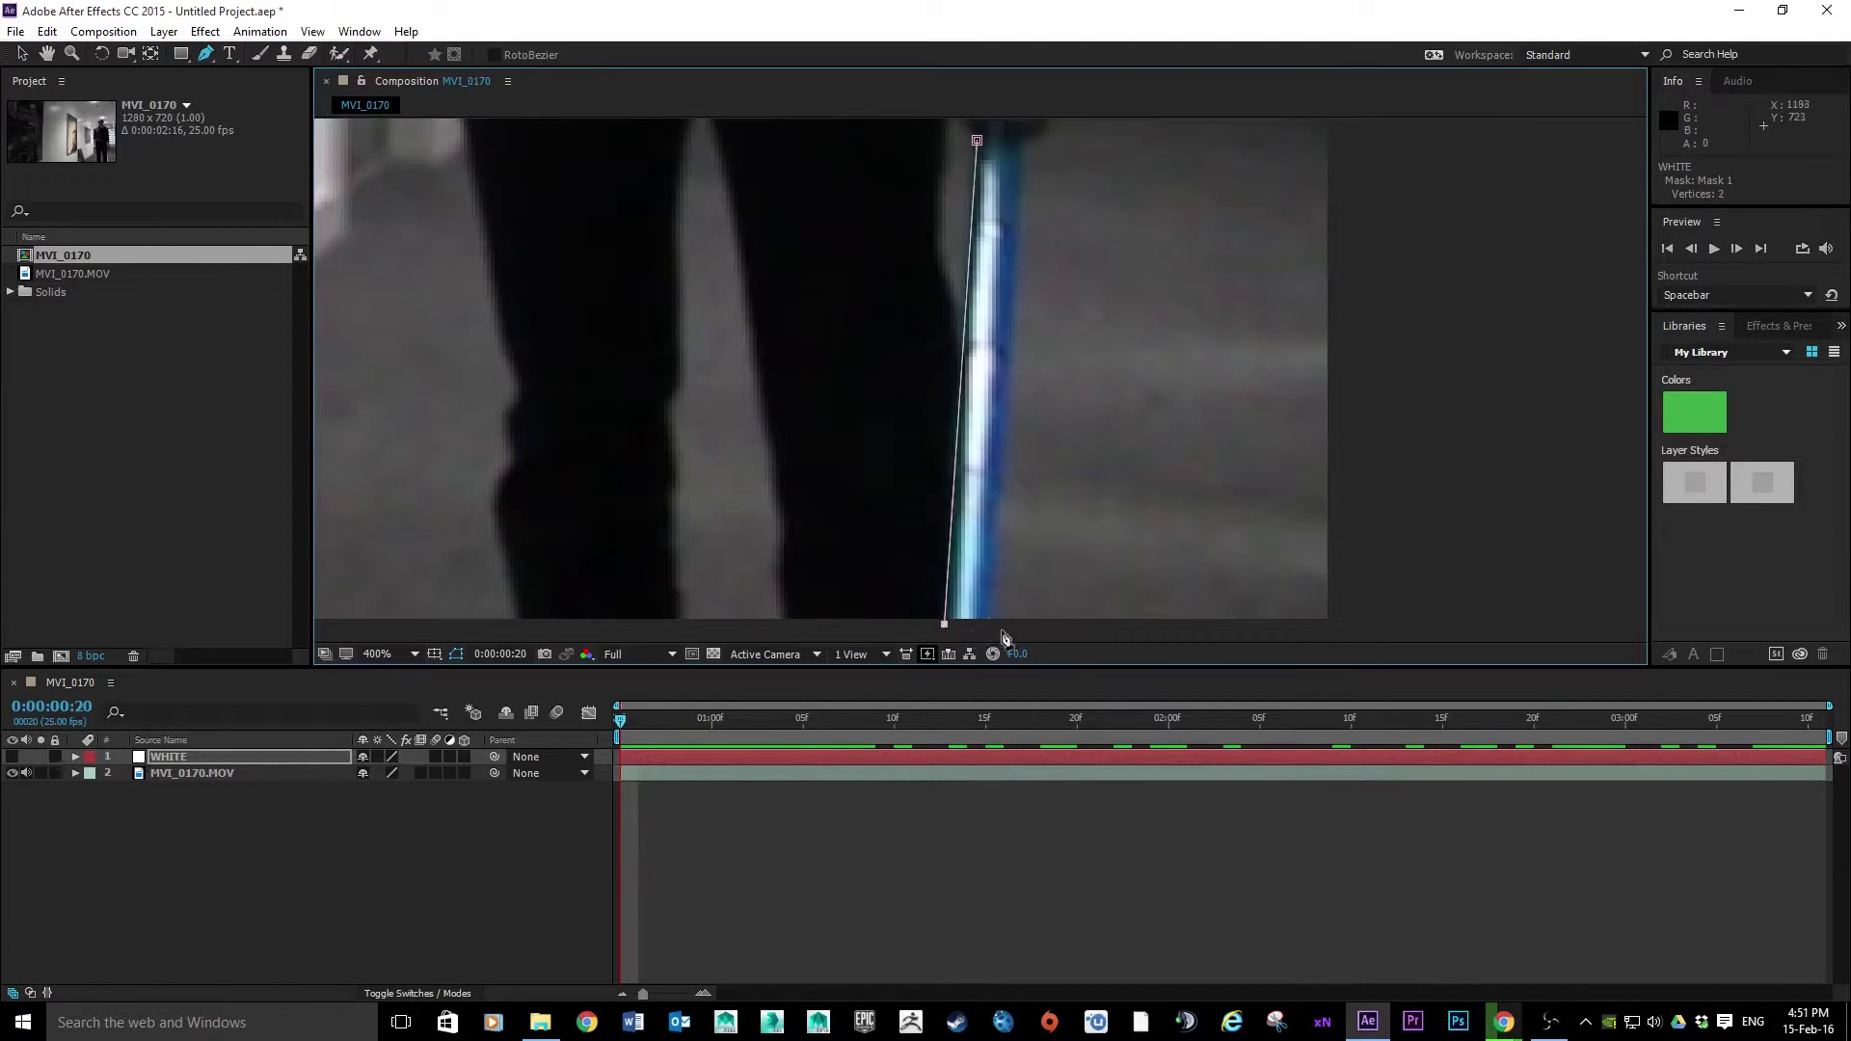
left_click(985, 628)
left_click(1022, 137)
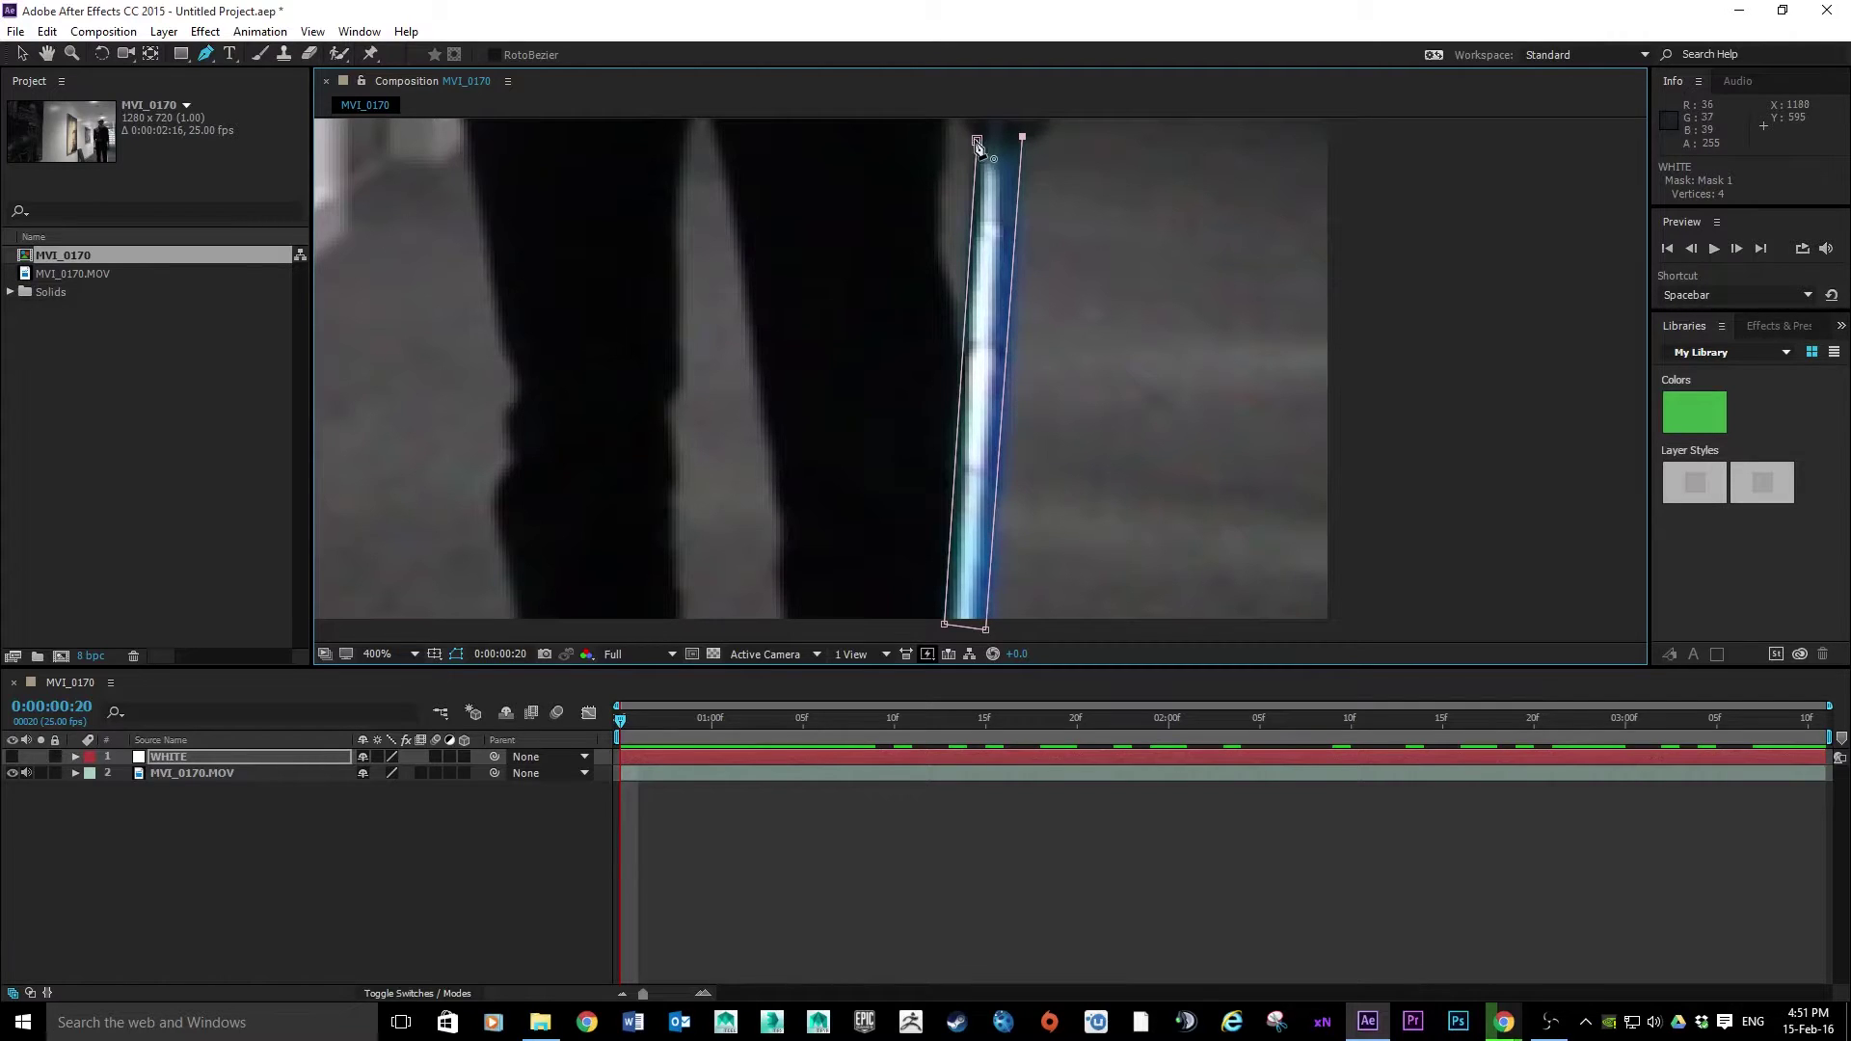
left_click(978, 141)
Step: Examine the whole frame with the blade mask and the WHITE layer's Mask 1 properties
scroll(1171, 326, "down", 1)
scroll(1174, 331, "down", 1)
key("space")
left_click_drag(1250, 287, 1511, 409)
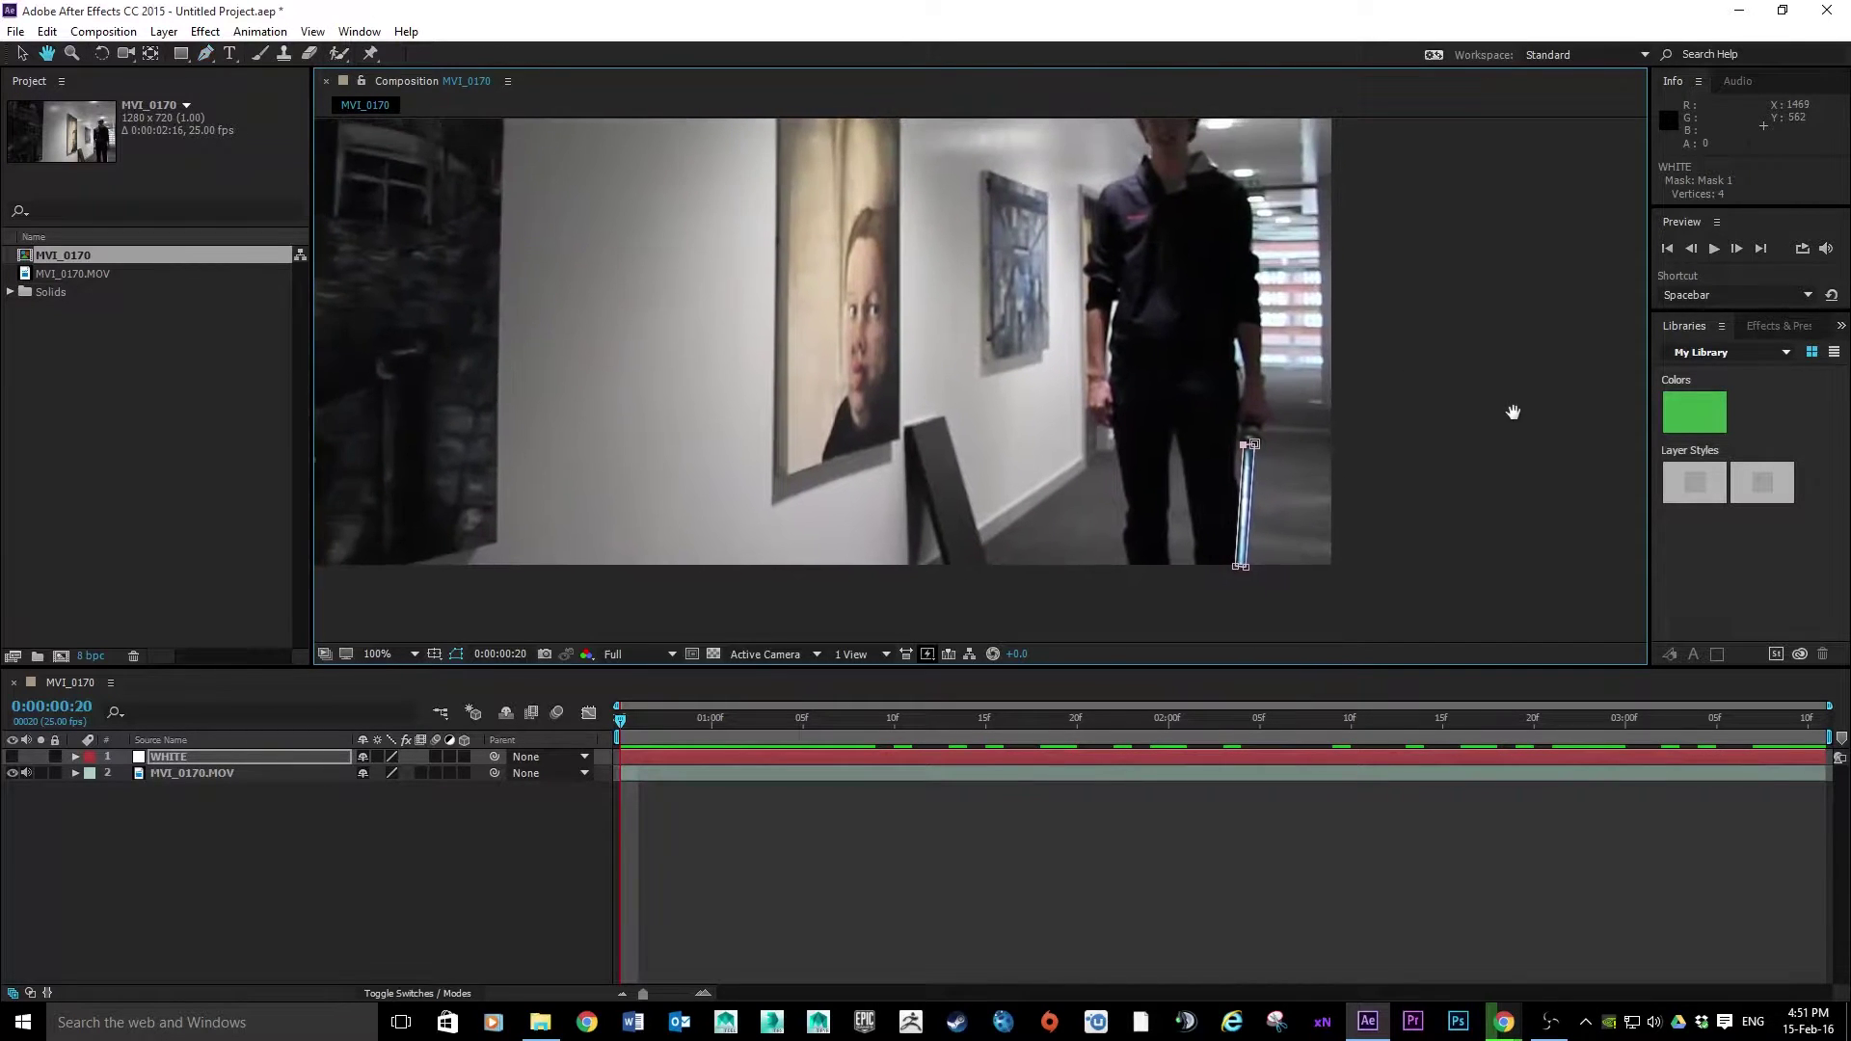
scroll(1223, 228, "down", 1)
left_click_drag(1222, 227, 1372, 304)
scroll(1376, 329, "up", 1)
scroll(1408, 347, "down", 1)
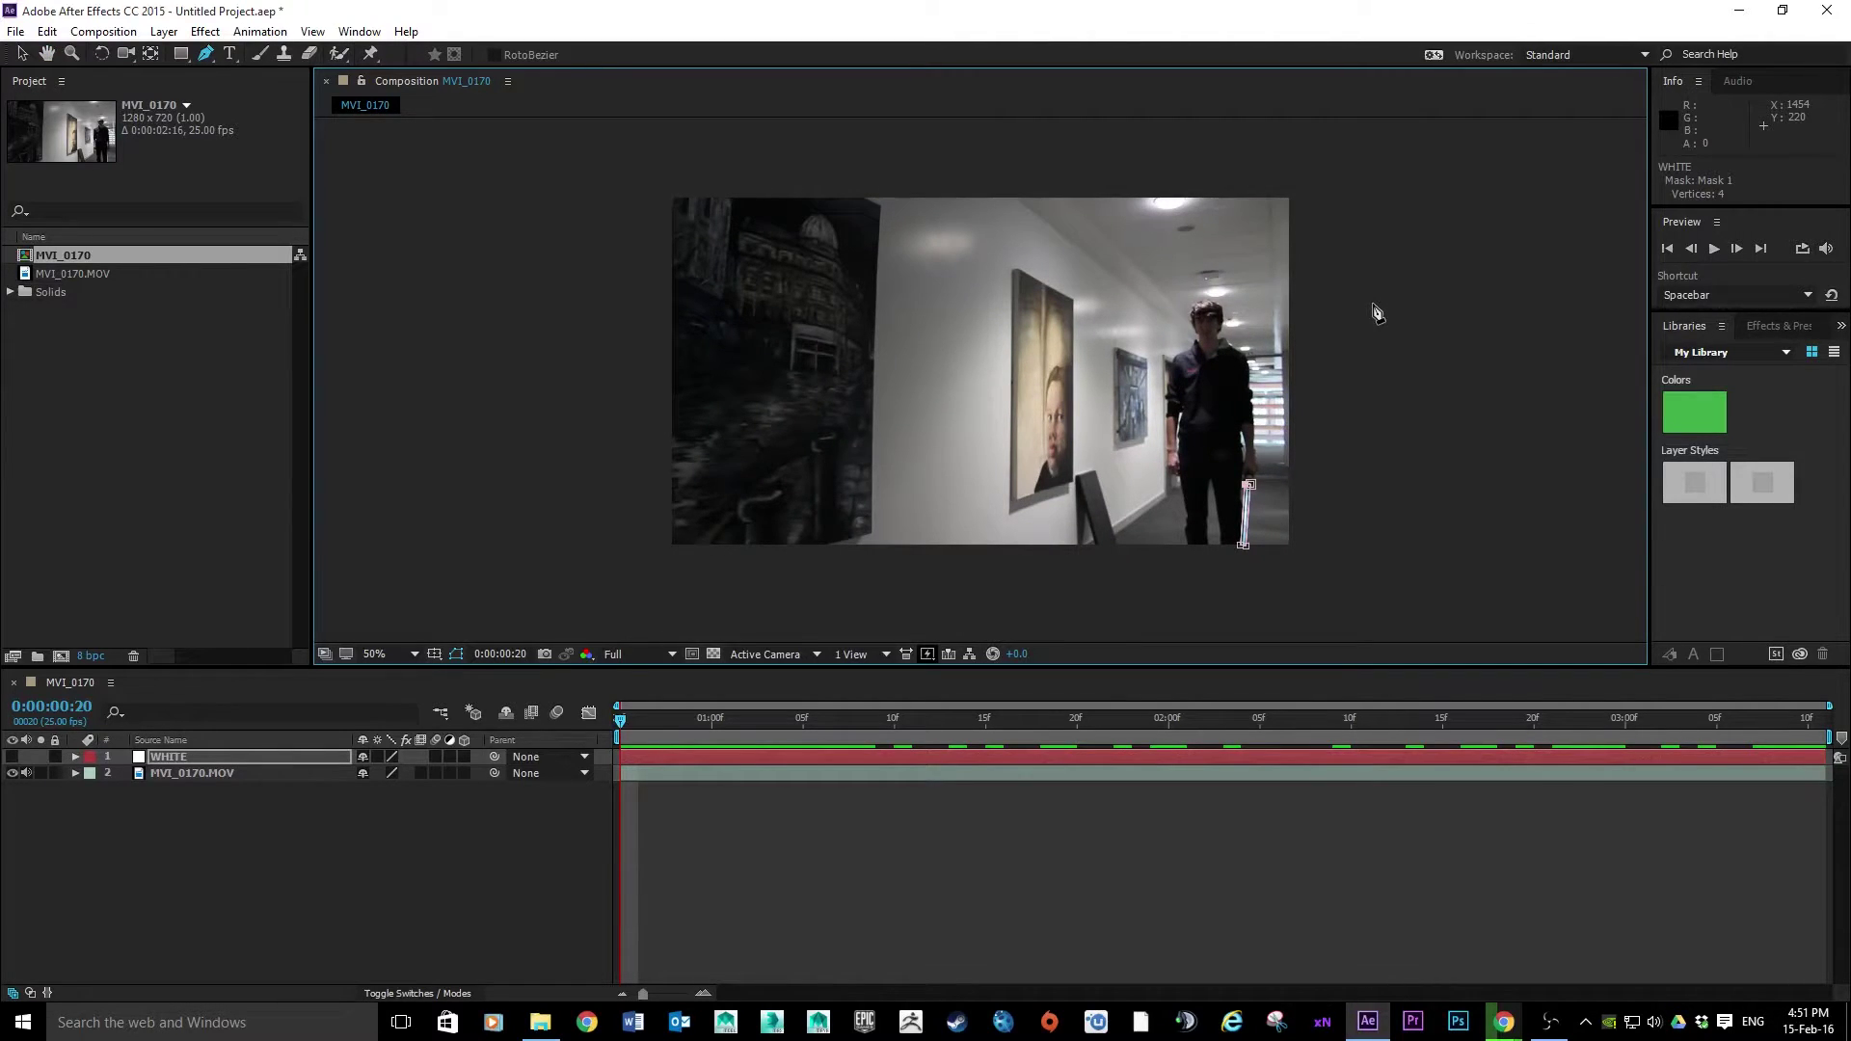
left_click(76, 756)
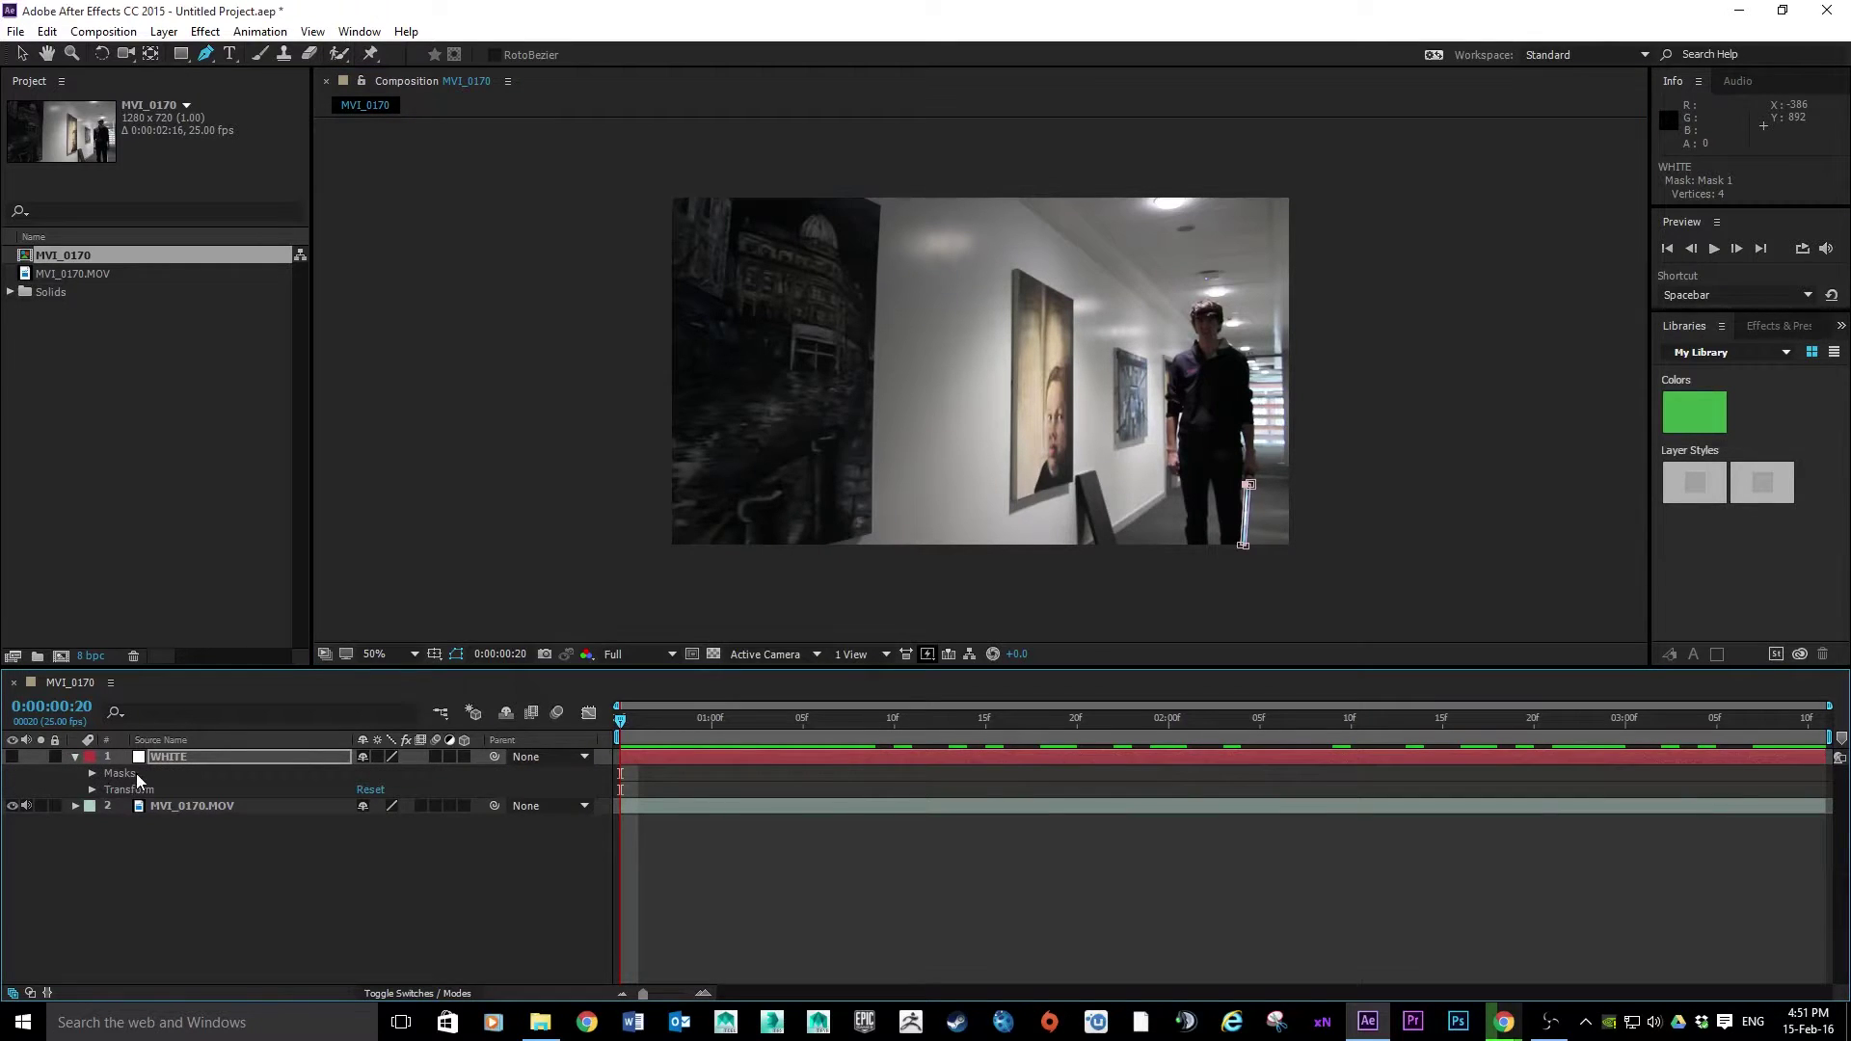
left_click(75, 806)
left_click(75, 805)
left_click(91, 773)
left_click(108, 790)
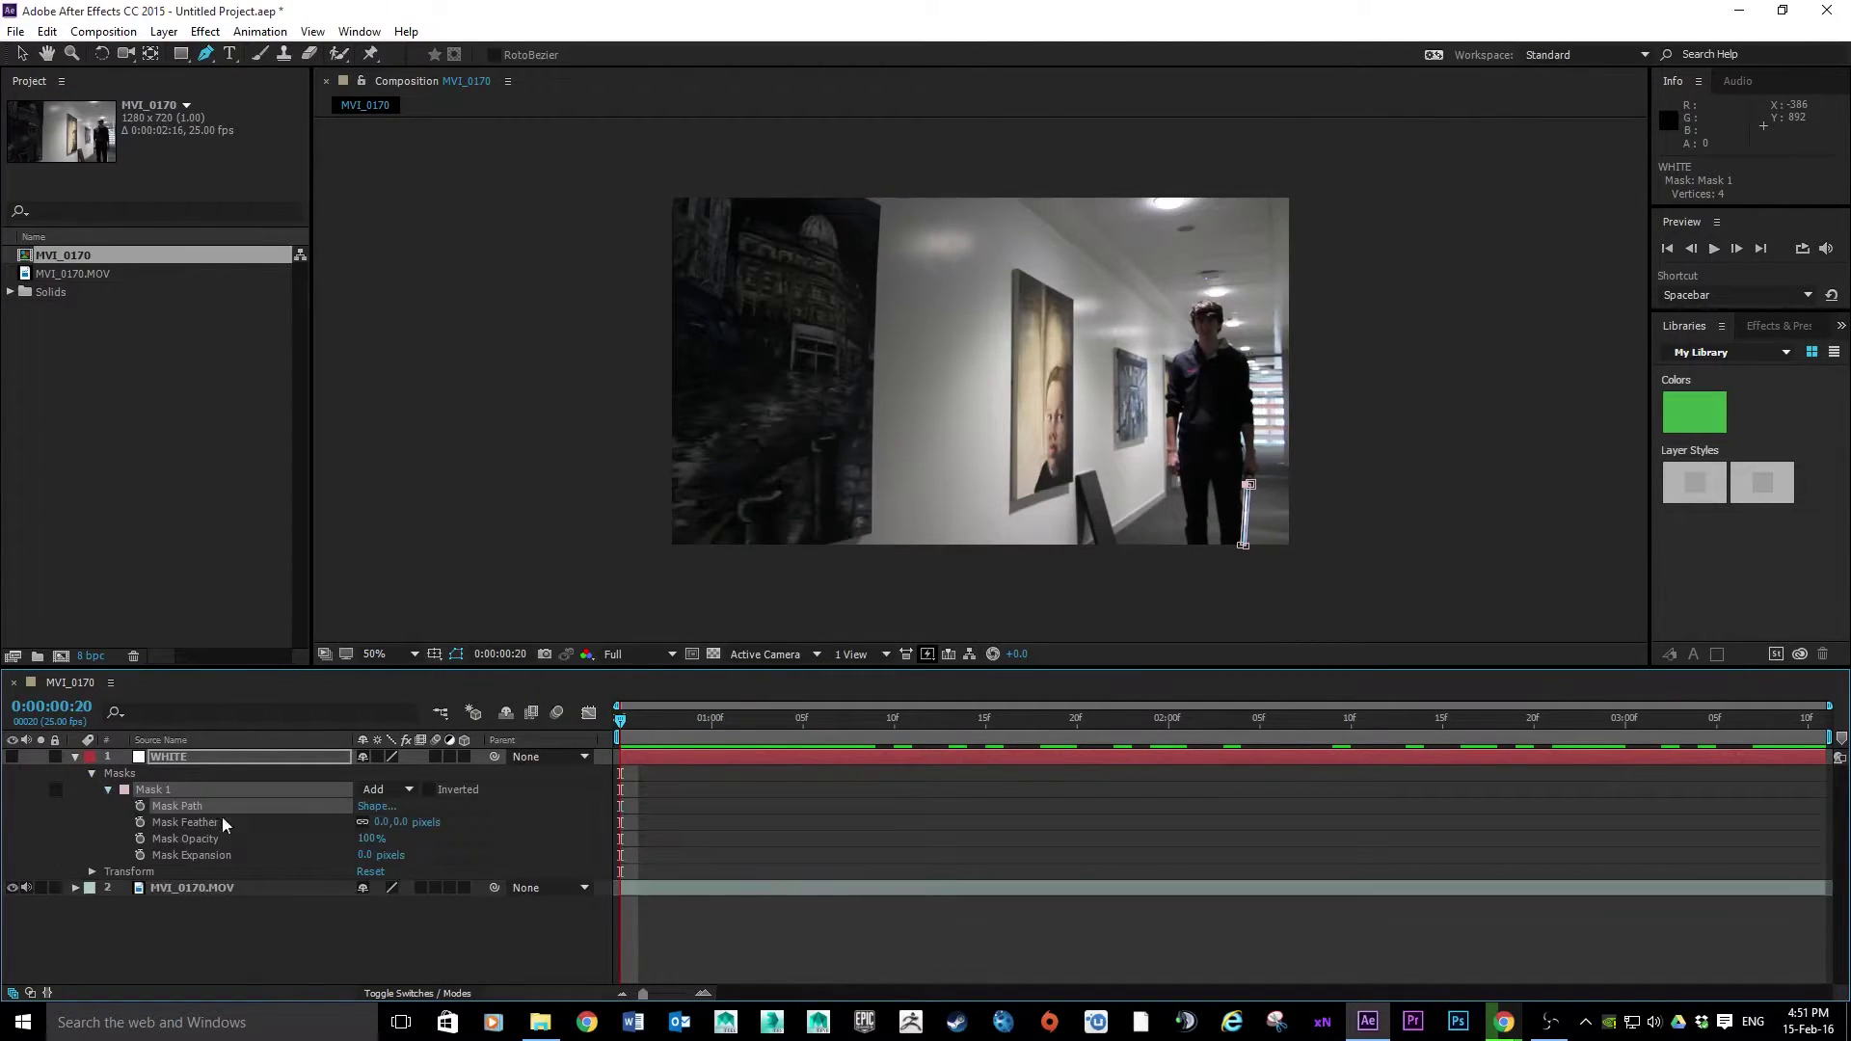
left_click(91, 773)
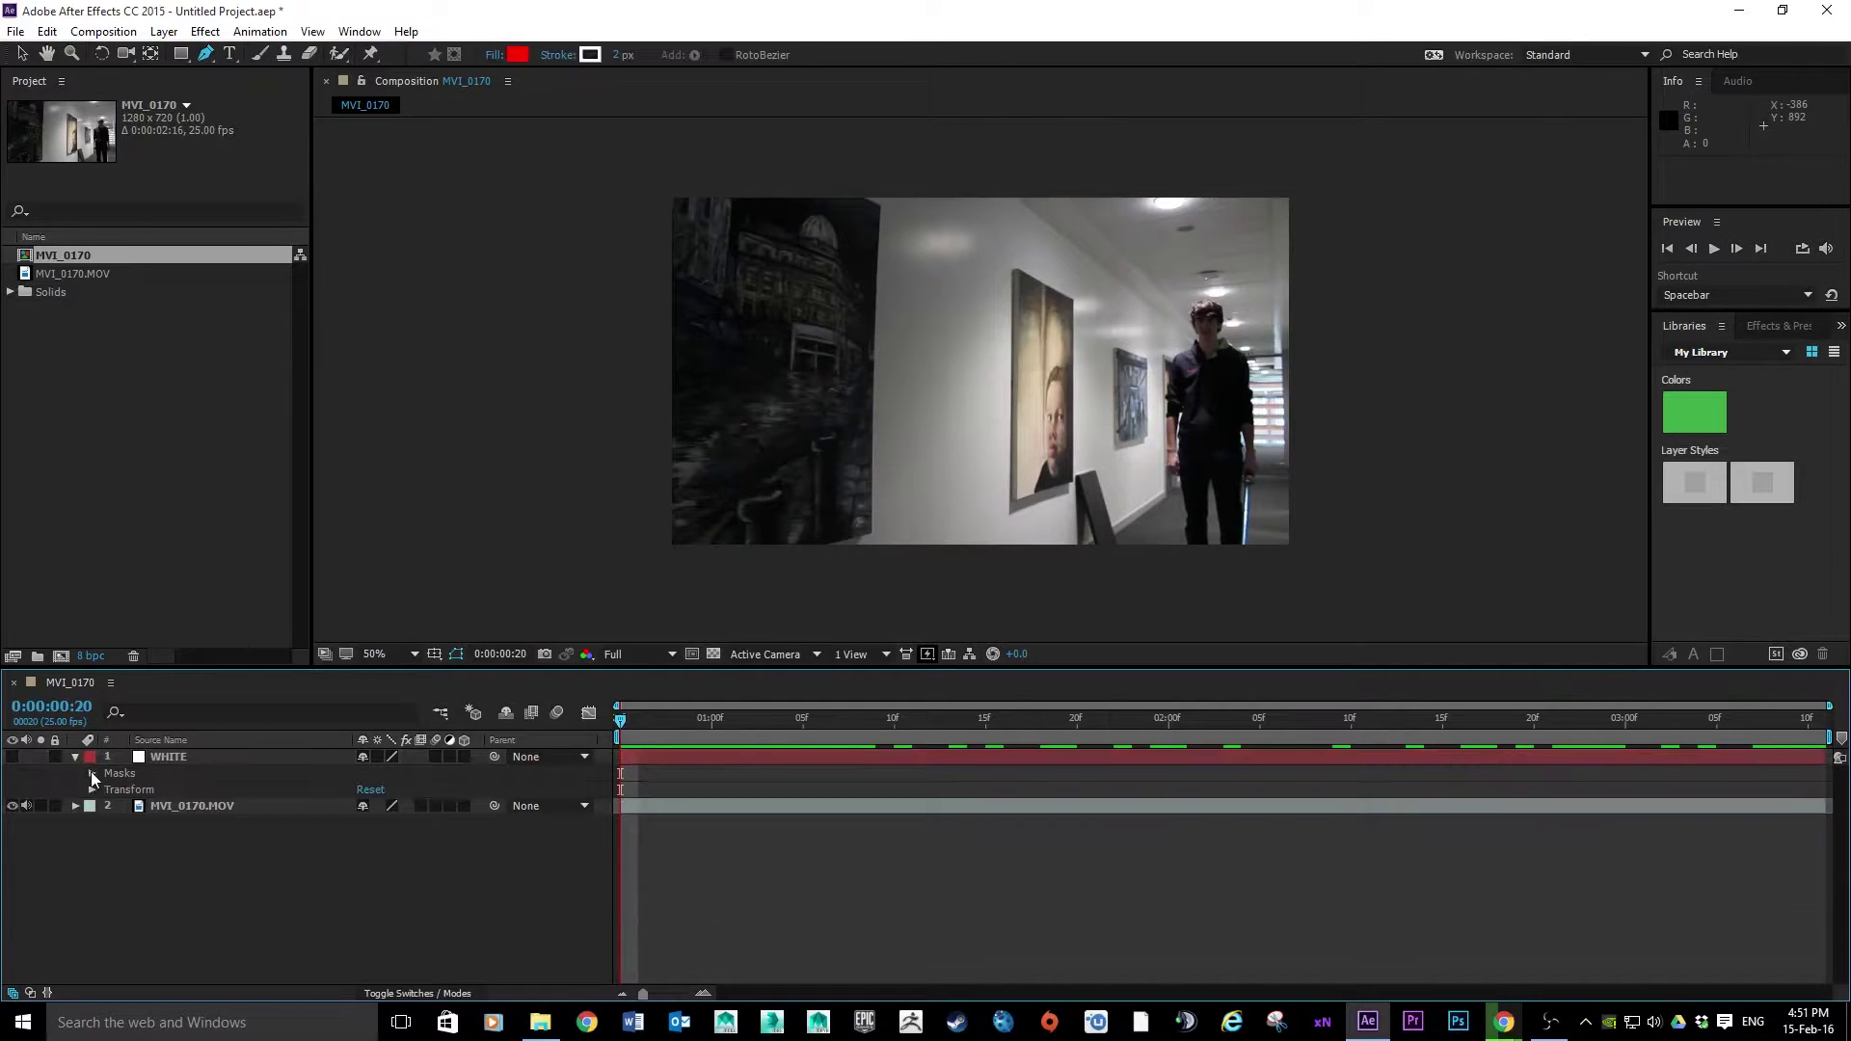
left_click(75, 756)
Step: Show the WHITE layer to check the masked white blade against the footage
left_click(13, 757)
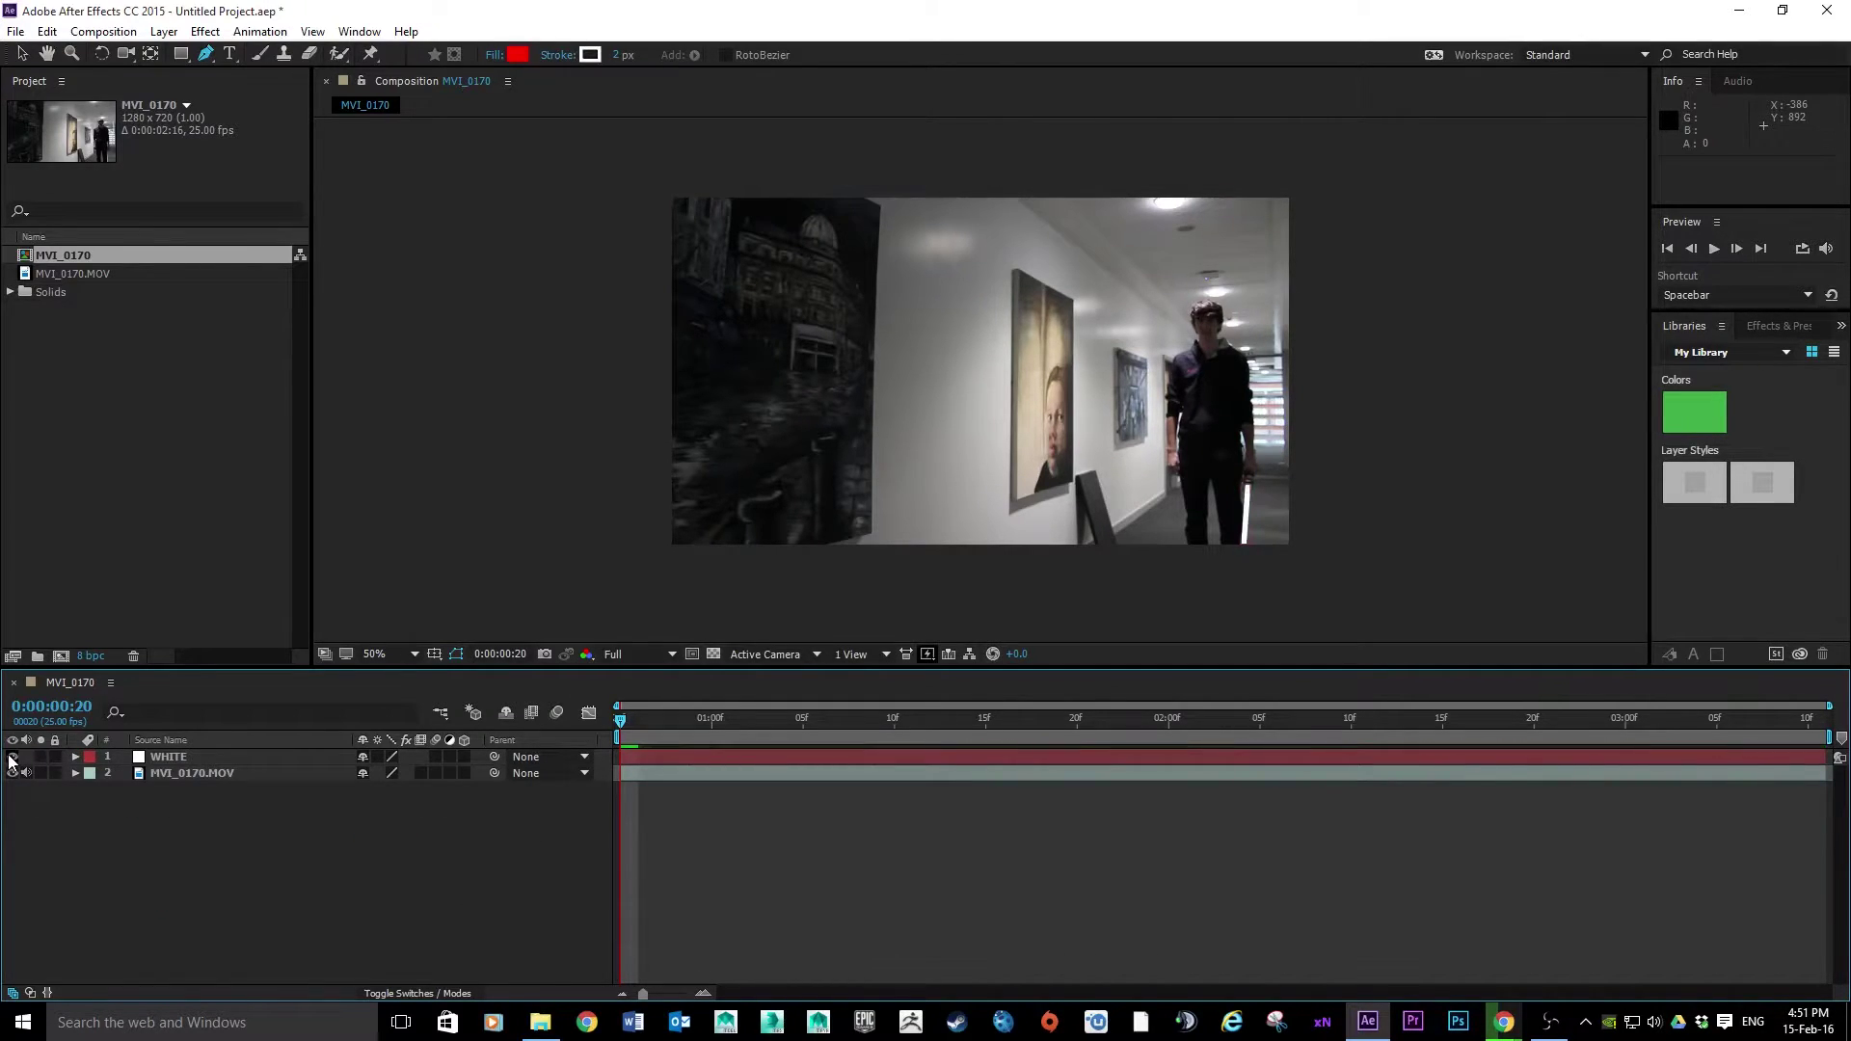
key("period")
left_click_drag(1449, 489, 1395, 473)
key("comma")
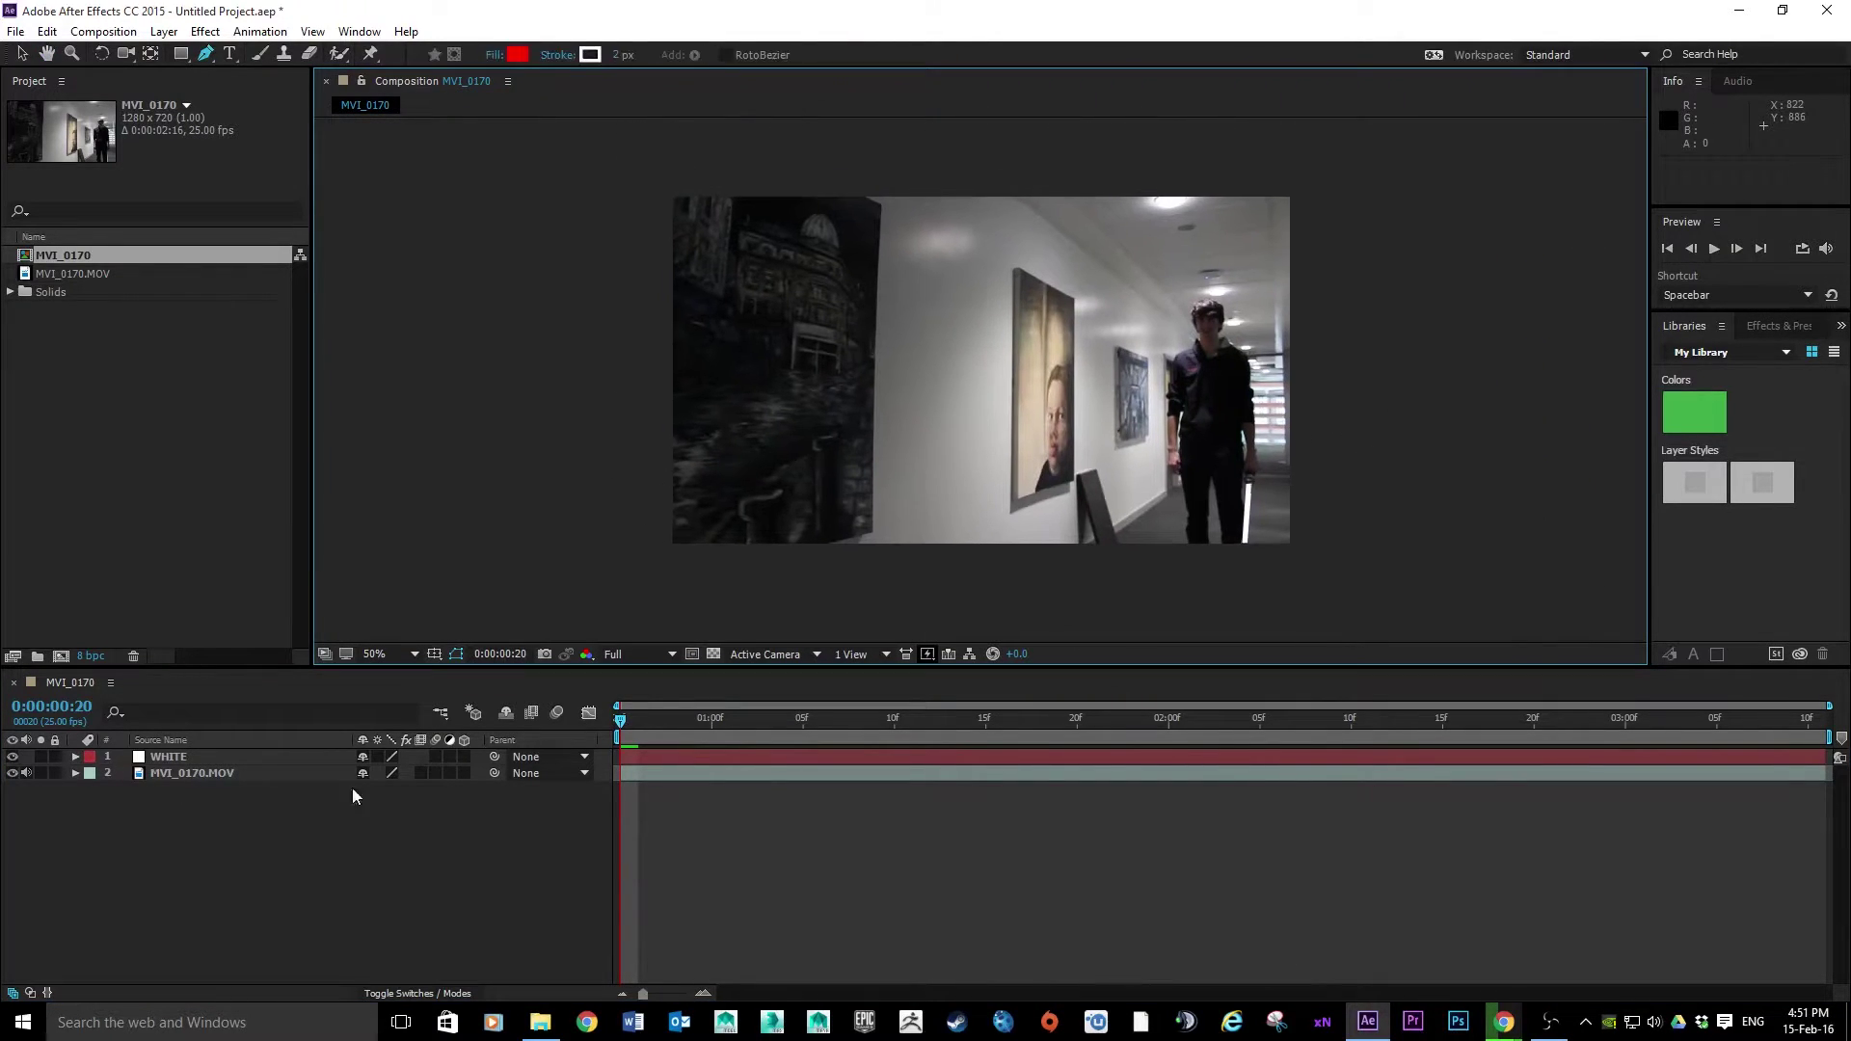
Step: Try the Subtract mode on the WHITE layer's Mask 1
left_click(75, 757)
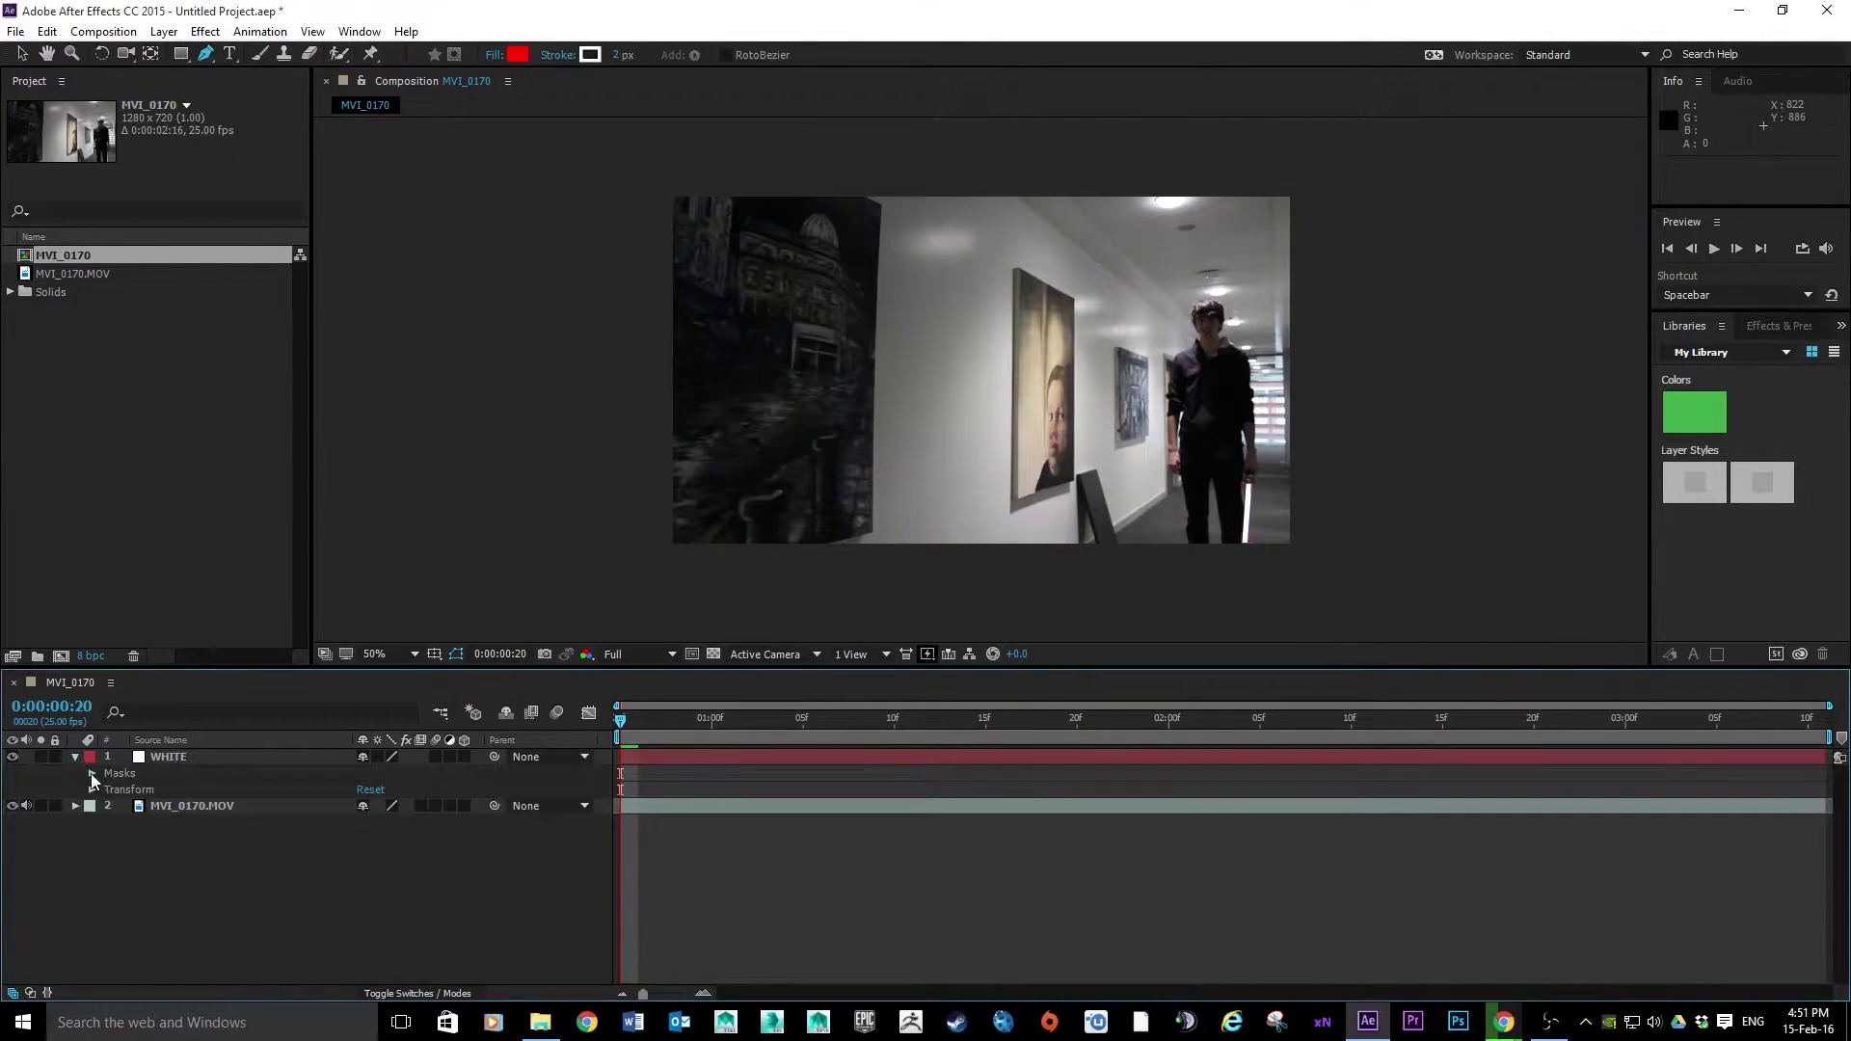
left_click(91, 773)
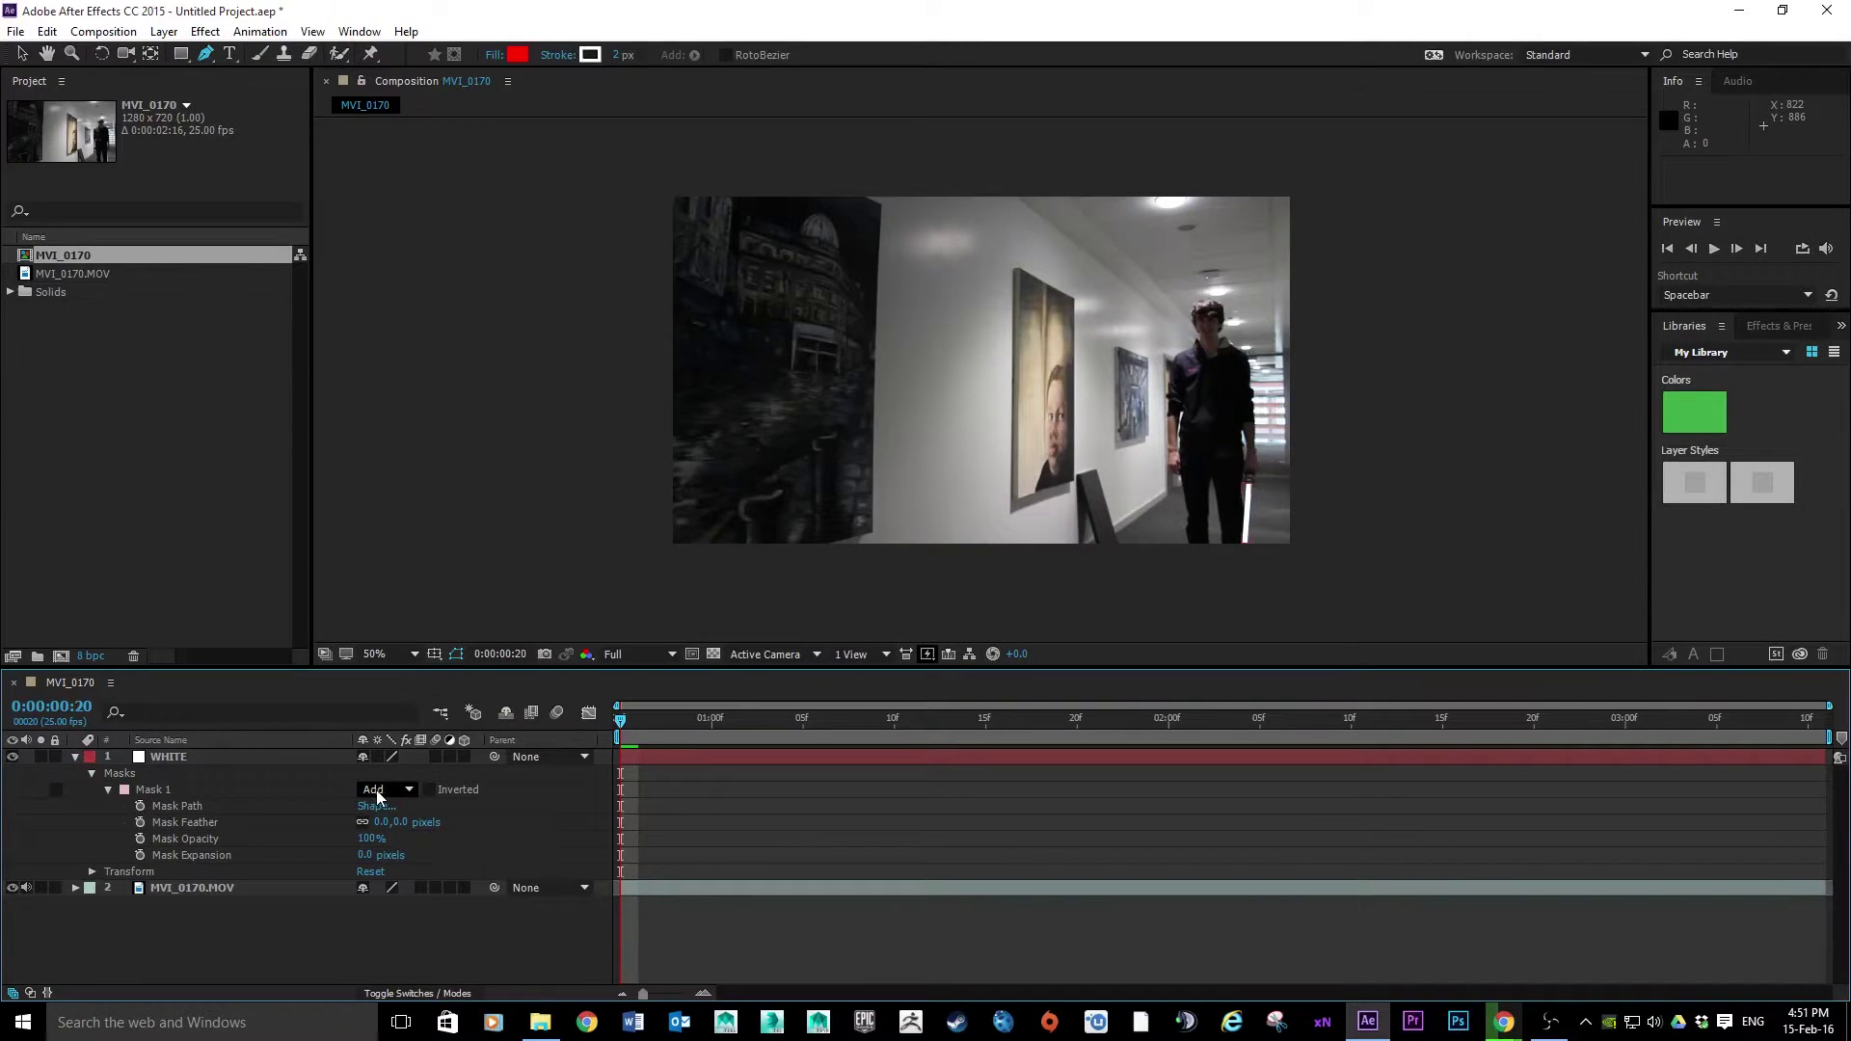
left_click(409, 791)
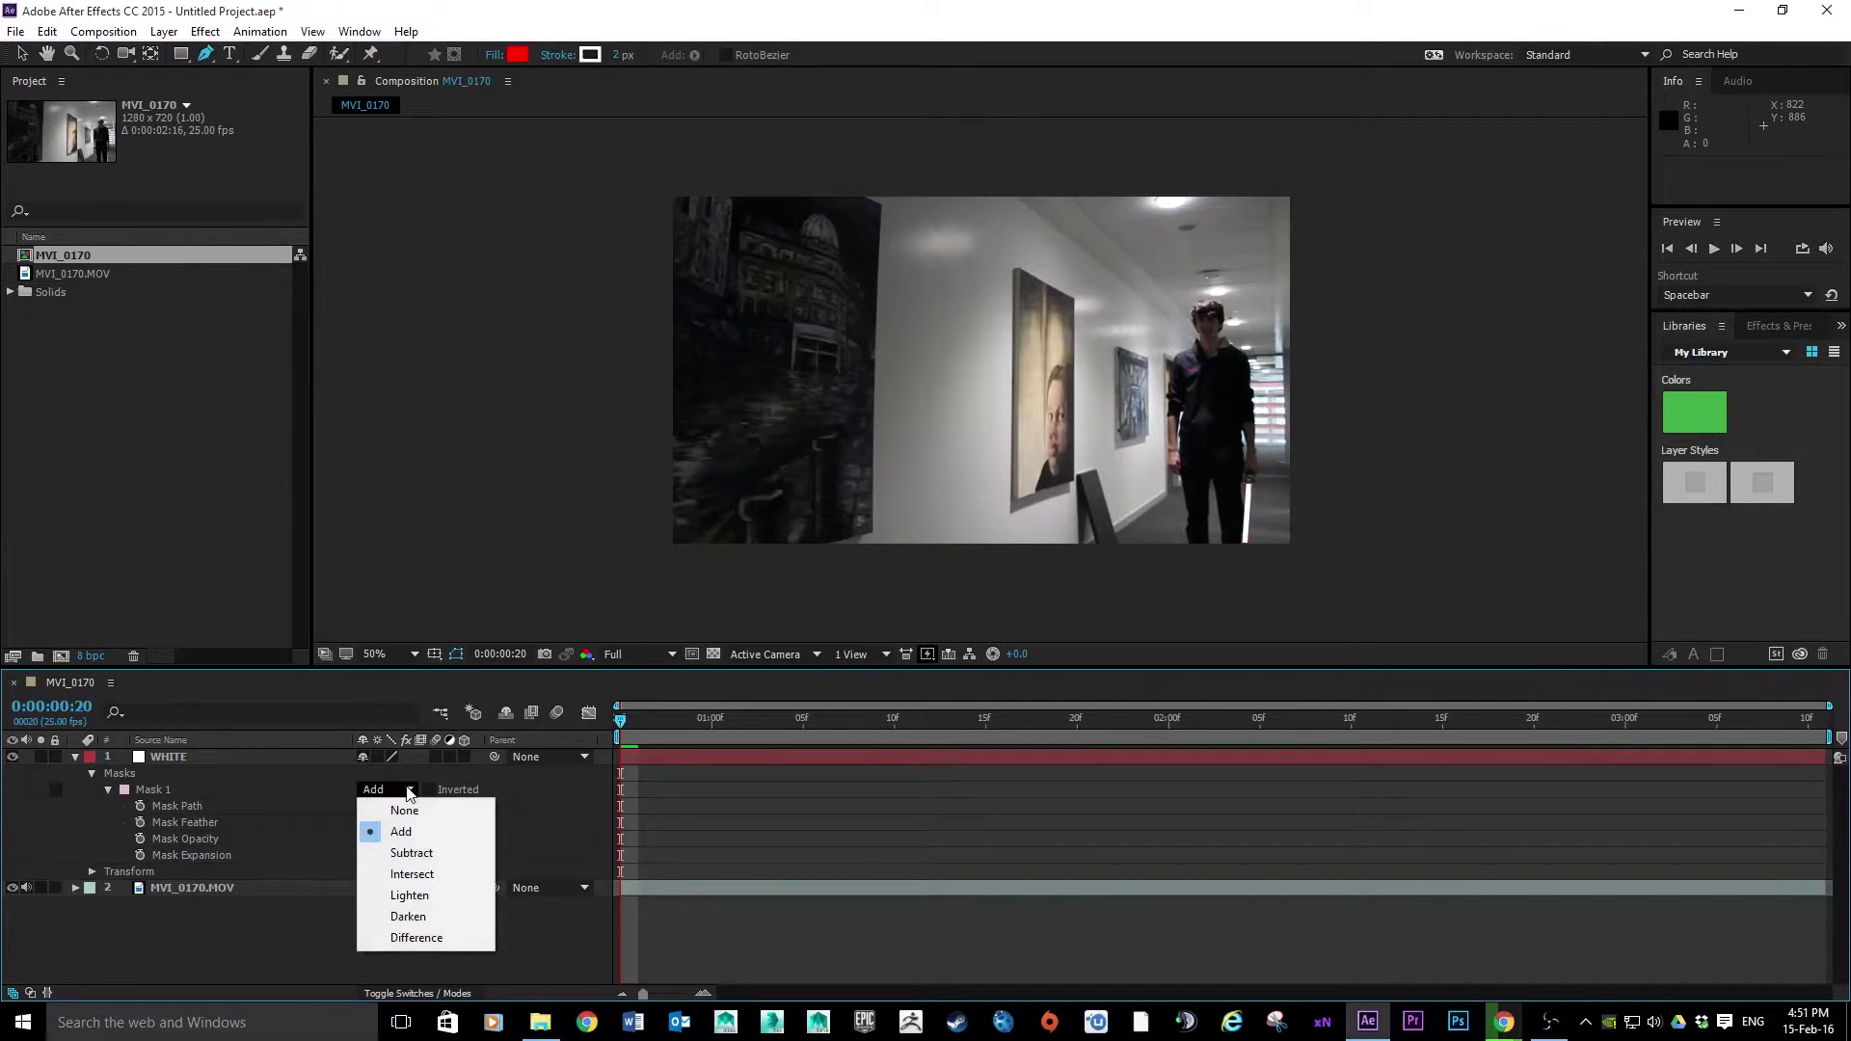
left_click(424, 854)
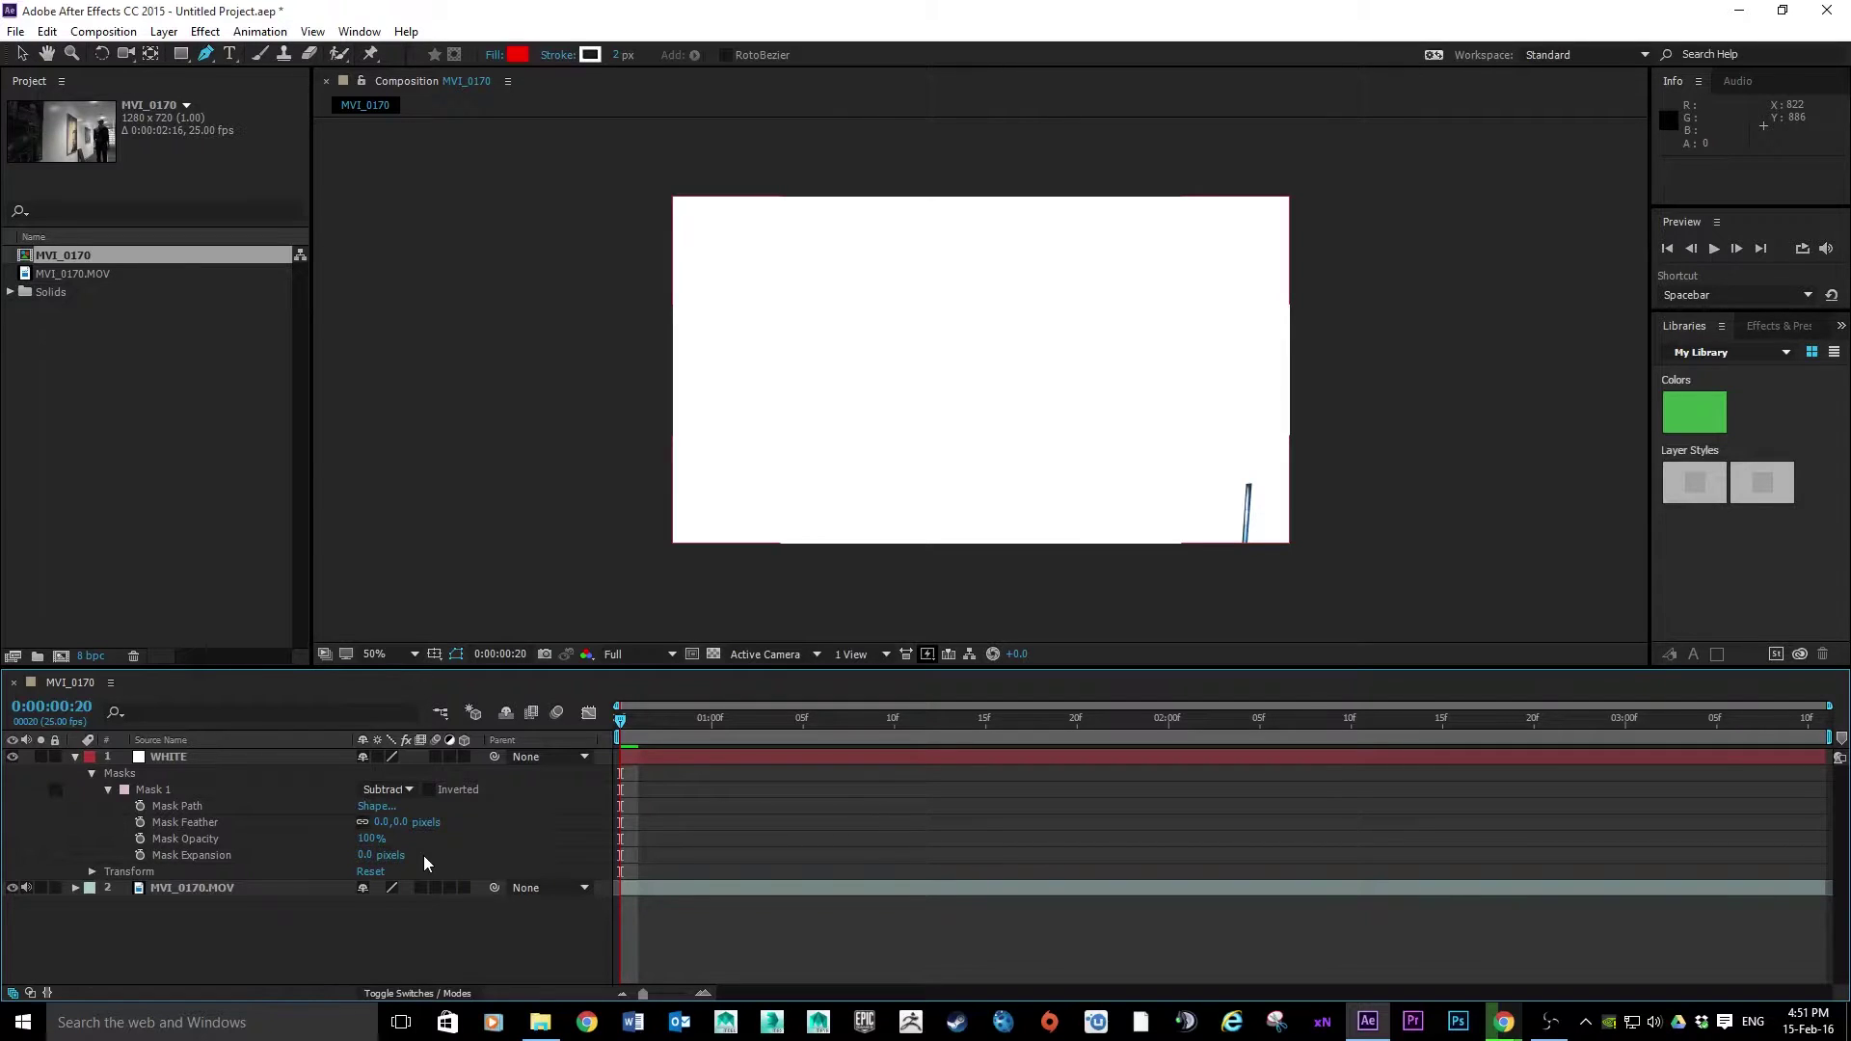
Step: Hide the WHITE layer and set the mode of Mask 1 back to Add
left_click(12, 757)
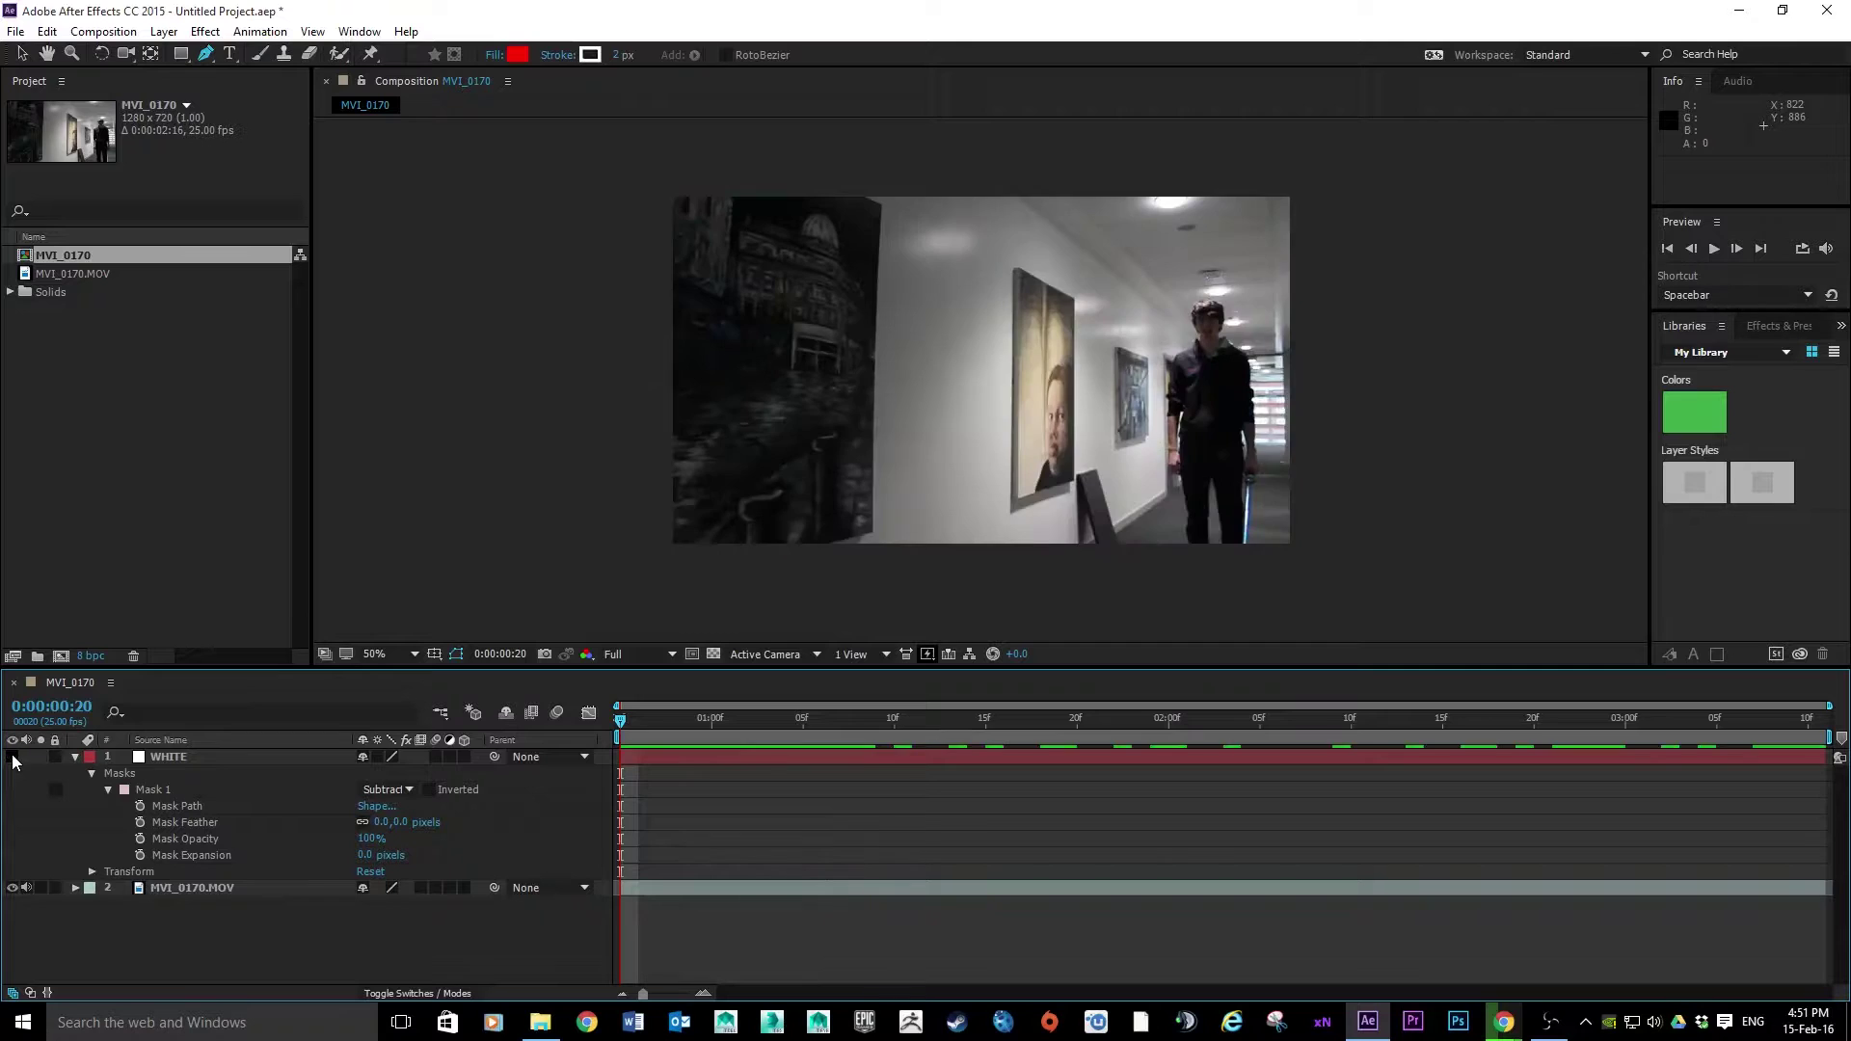
left_click(397, 789)
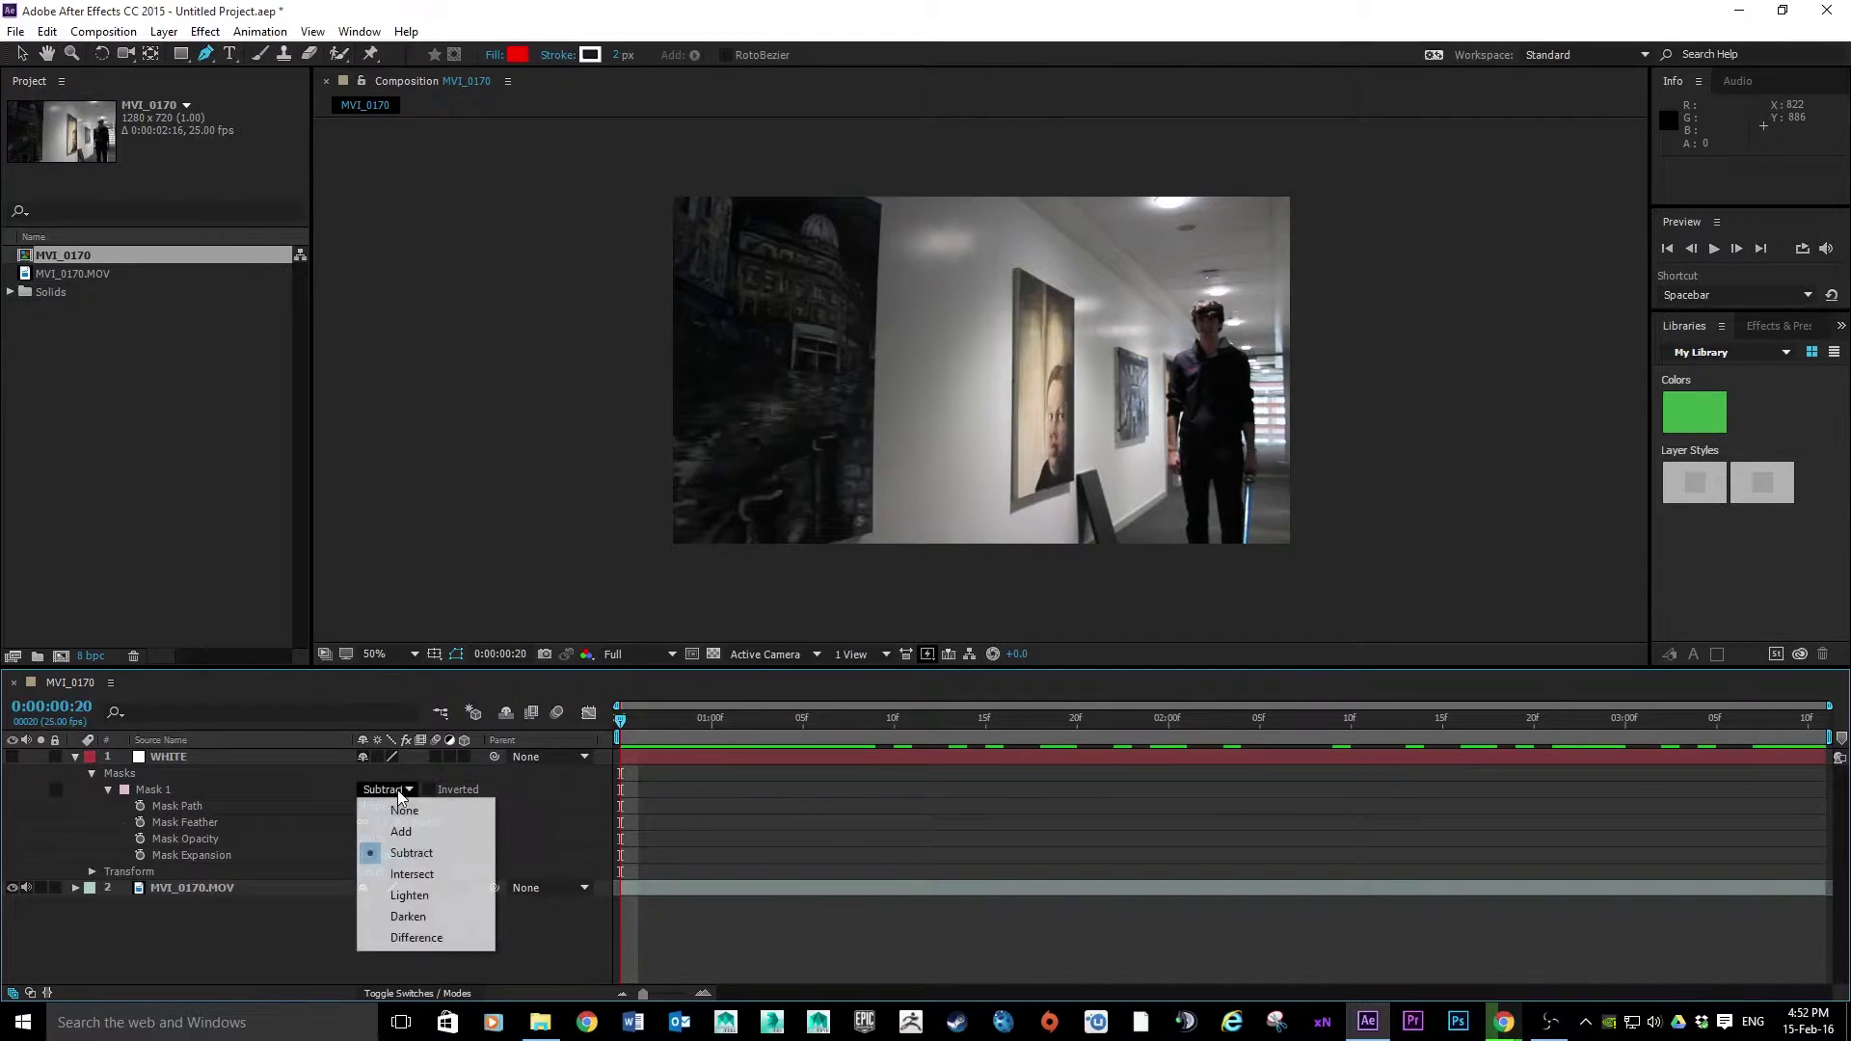
left_click(424, 827)
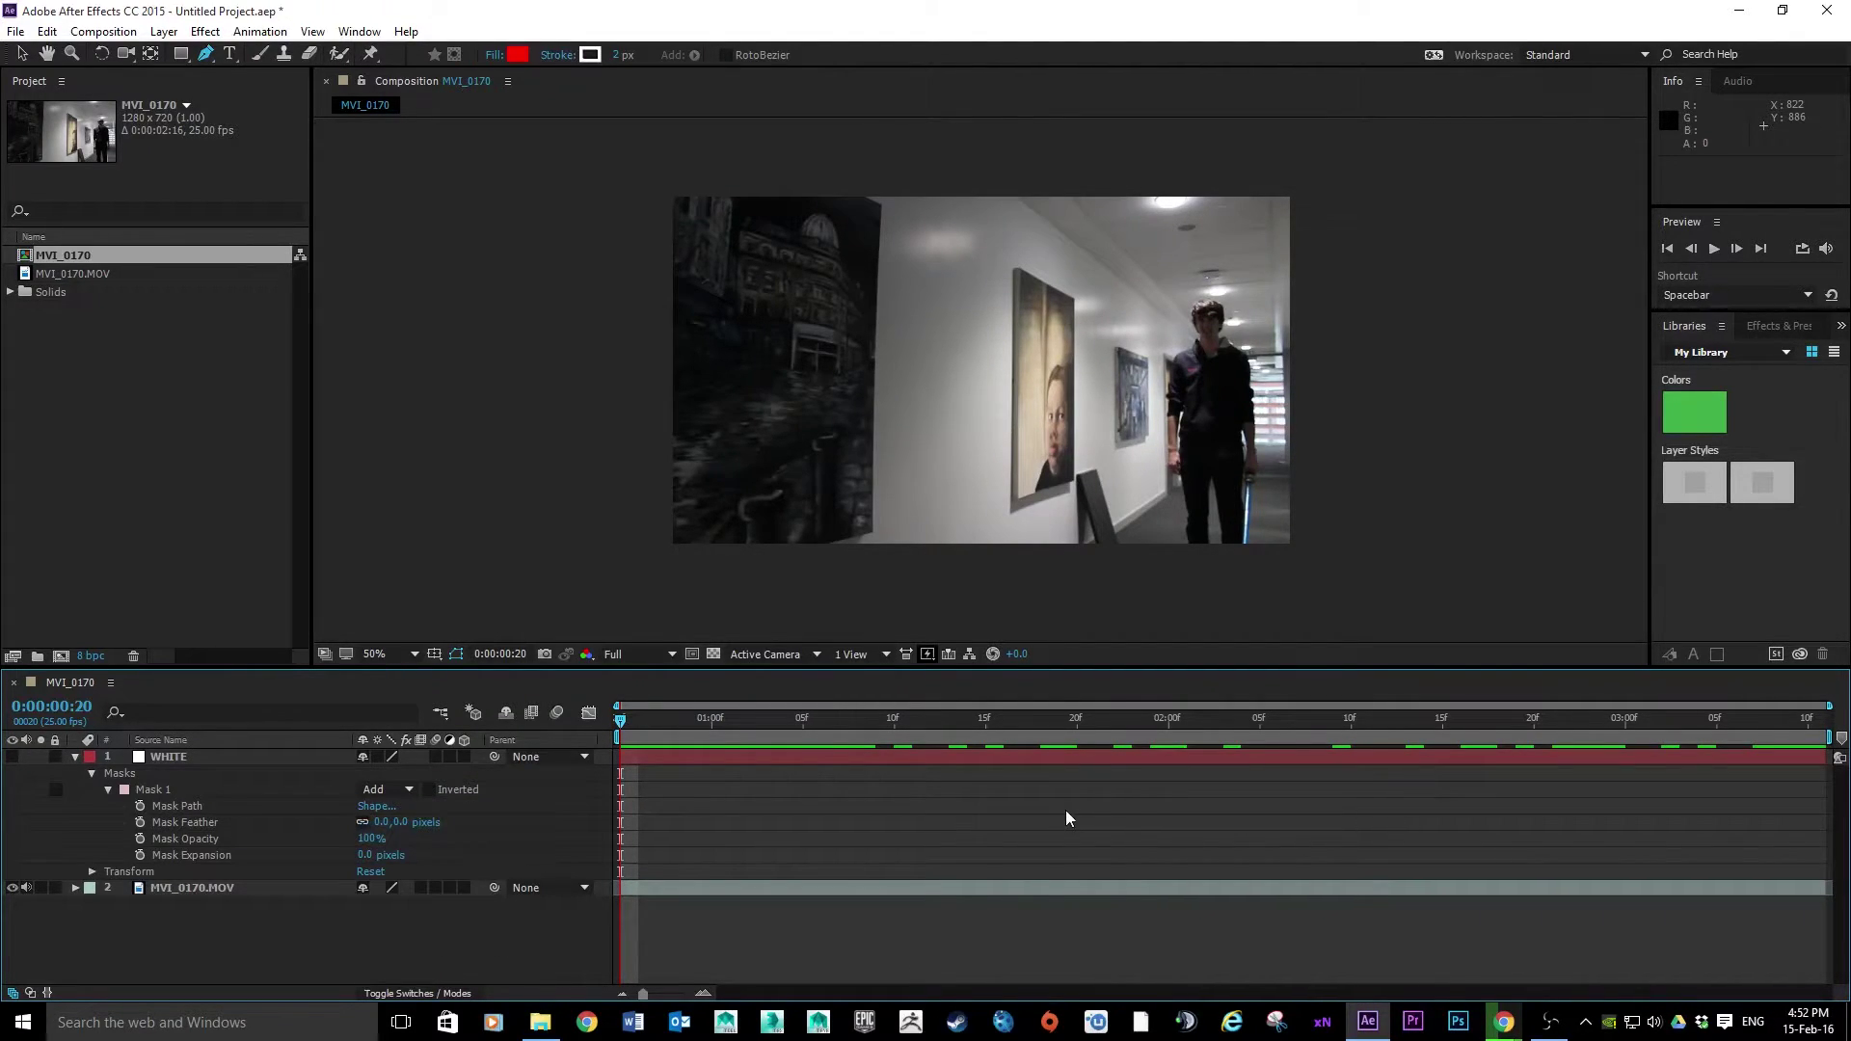
Step: Enable Mask Path animation for Mask 1 to set its first keyframe at 0:00:00:20
left_click(166, 789)
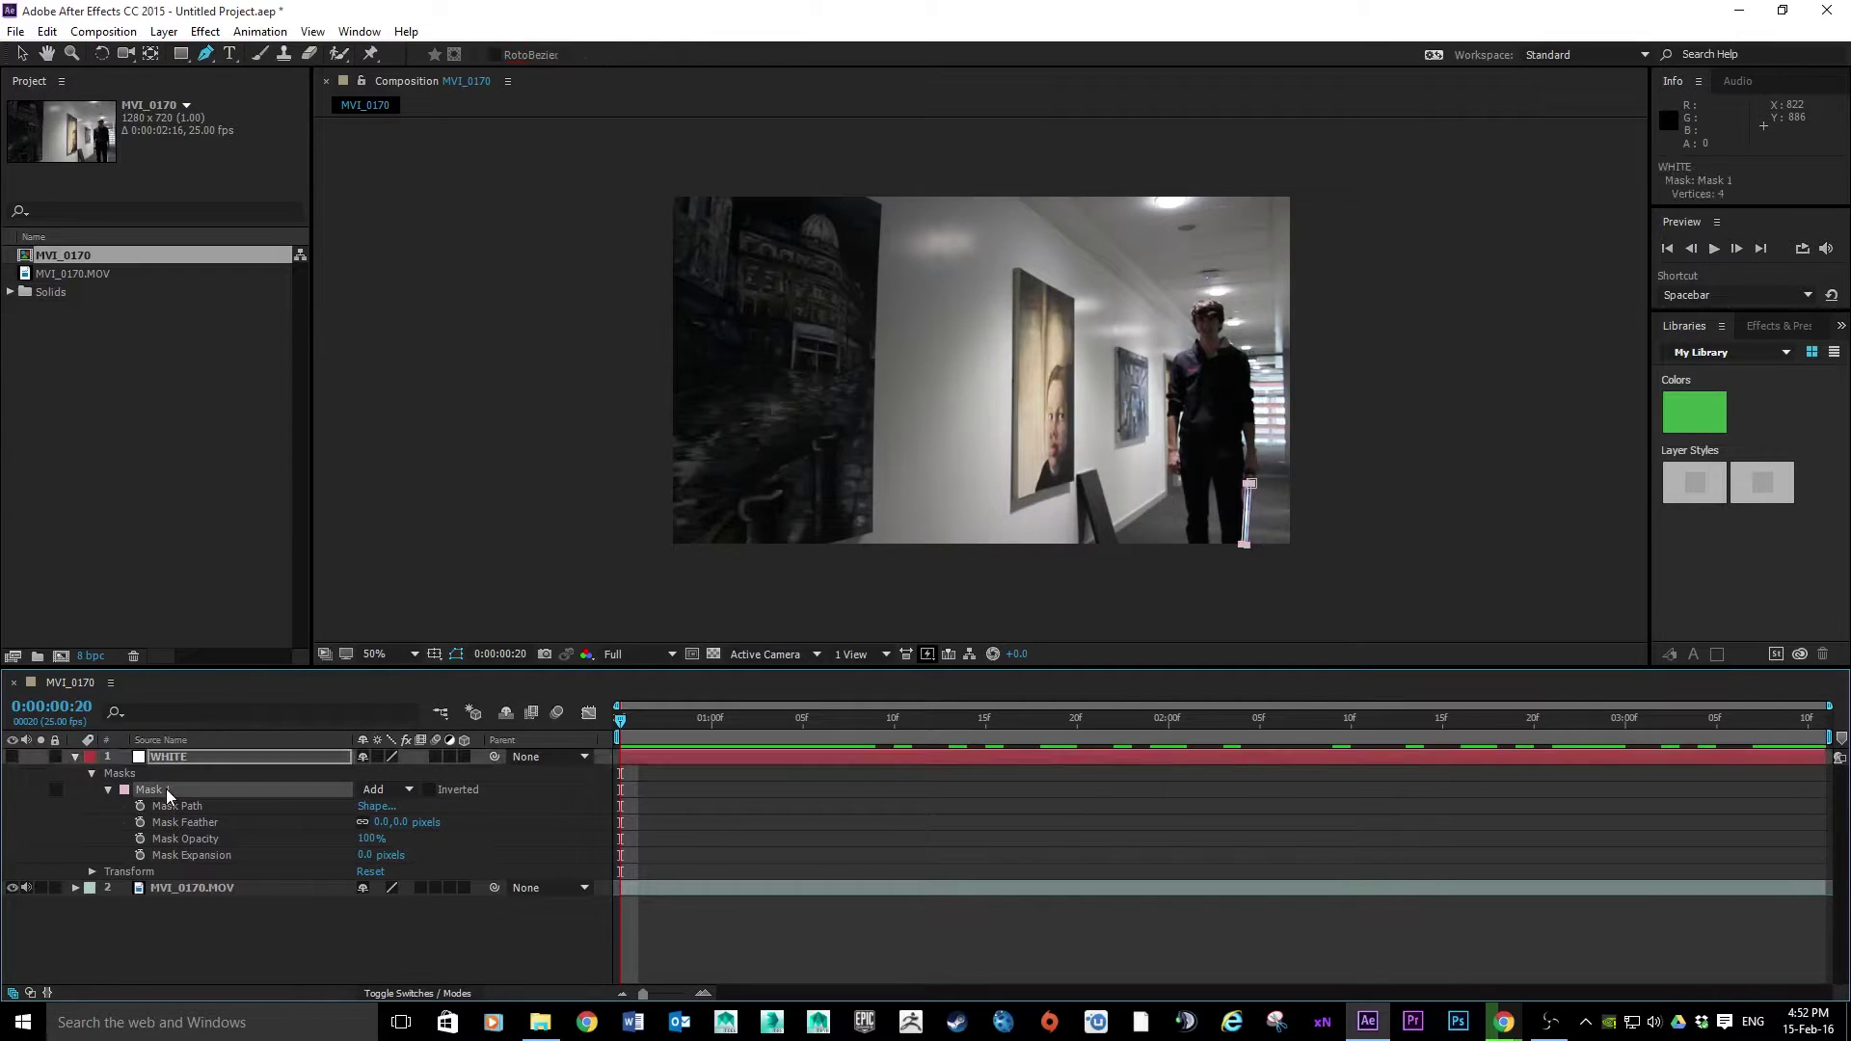
scroll(1269, 495, "up", 1)
key("space")
left_click_drag(1454, 503, 1024, 201)
scroll(1253, 340, "up", 1)
key("space")
left_click_drag(1294, 333, 1321, 355)
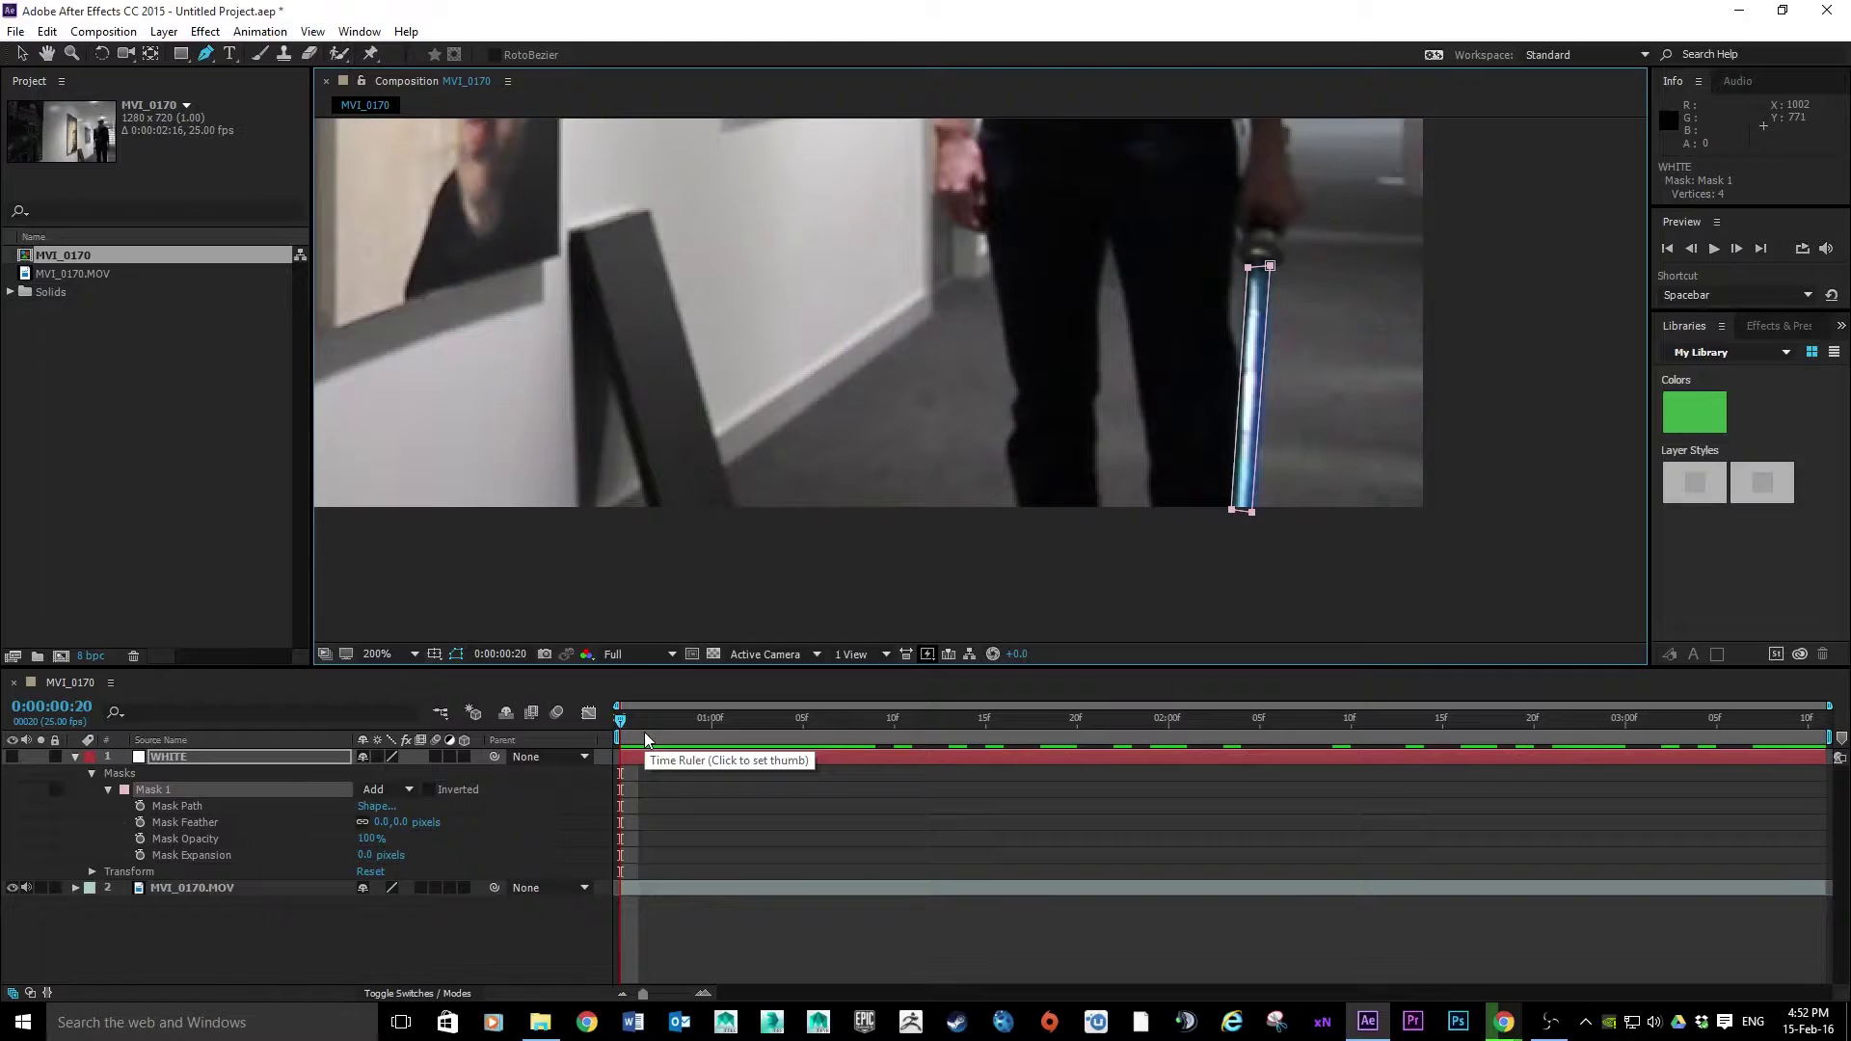
left_click(140, 806)
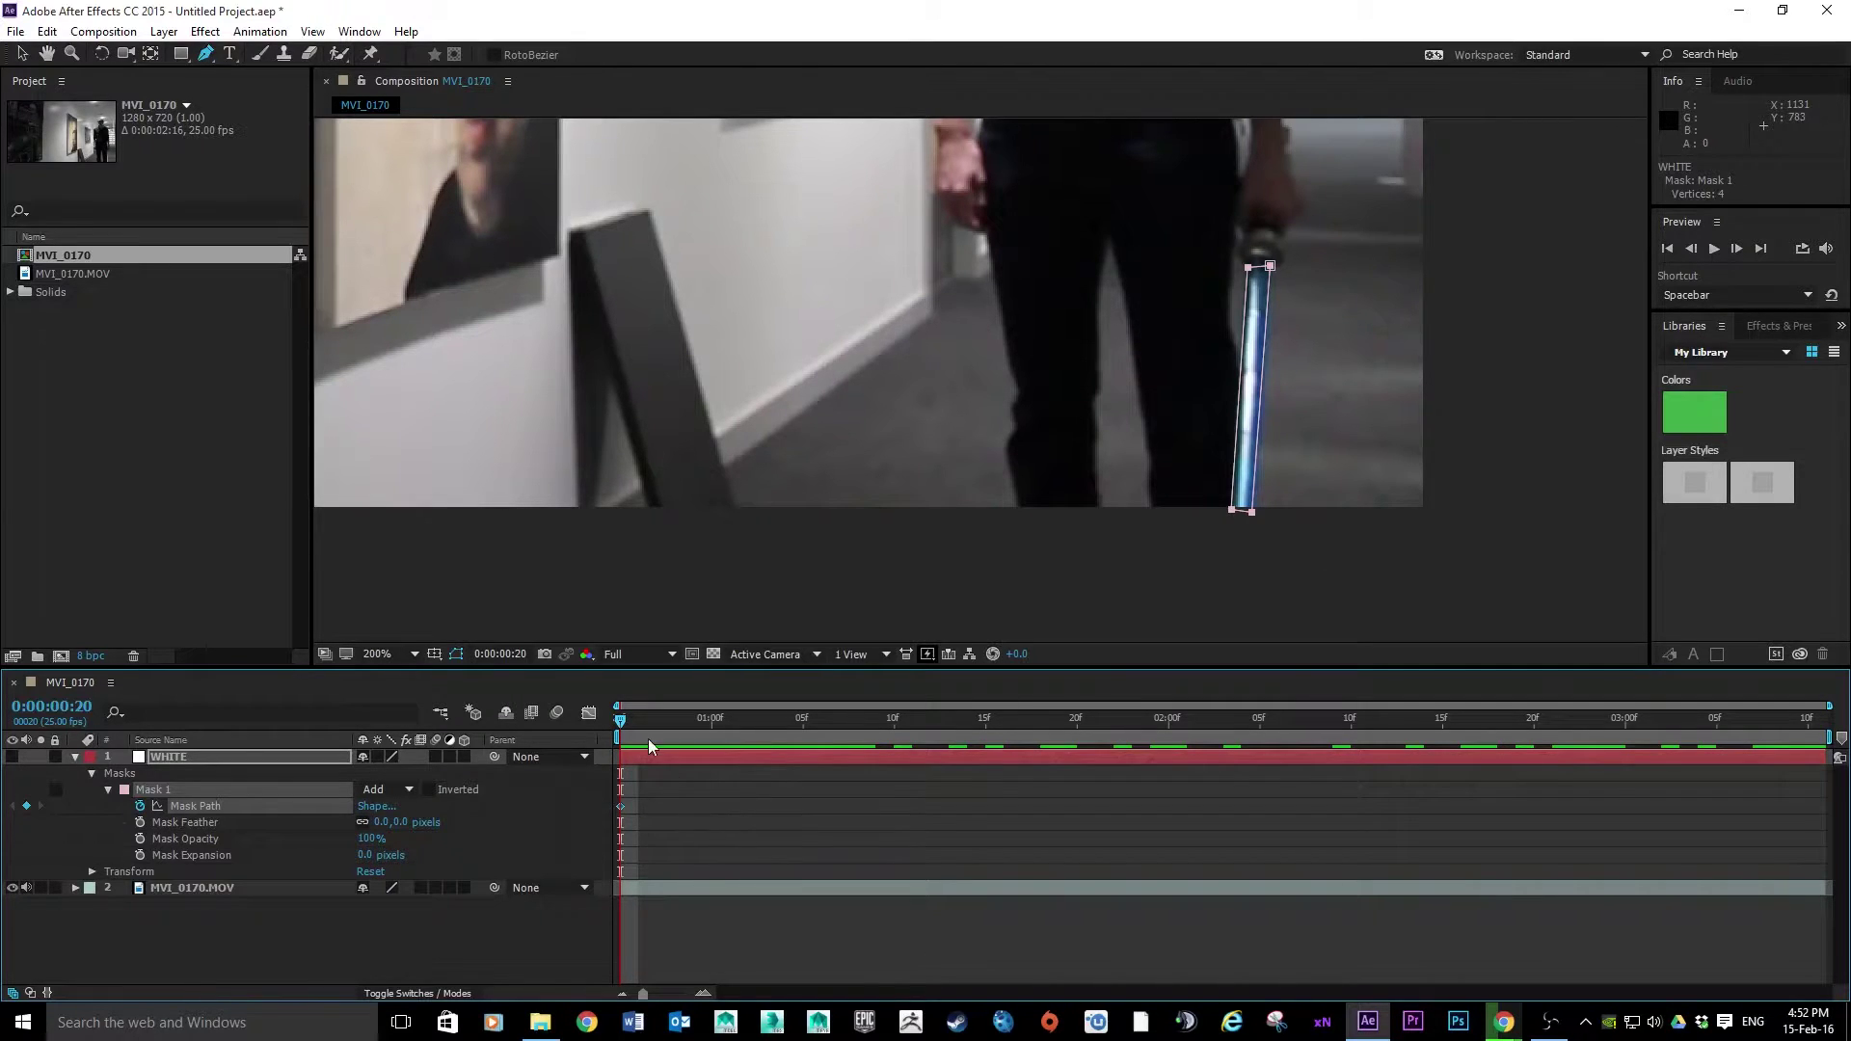
Step: At 0:00:00:21, adjust the corner points of Mask 1 individually to fit the blade's new position
left_click_drag(620, 721, 633, 725)
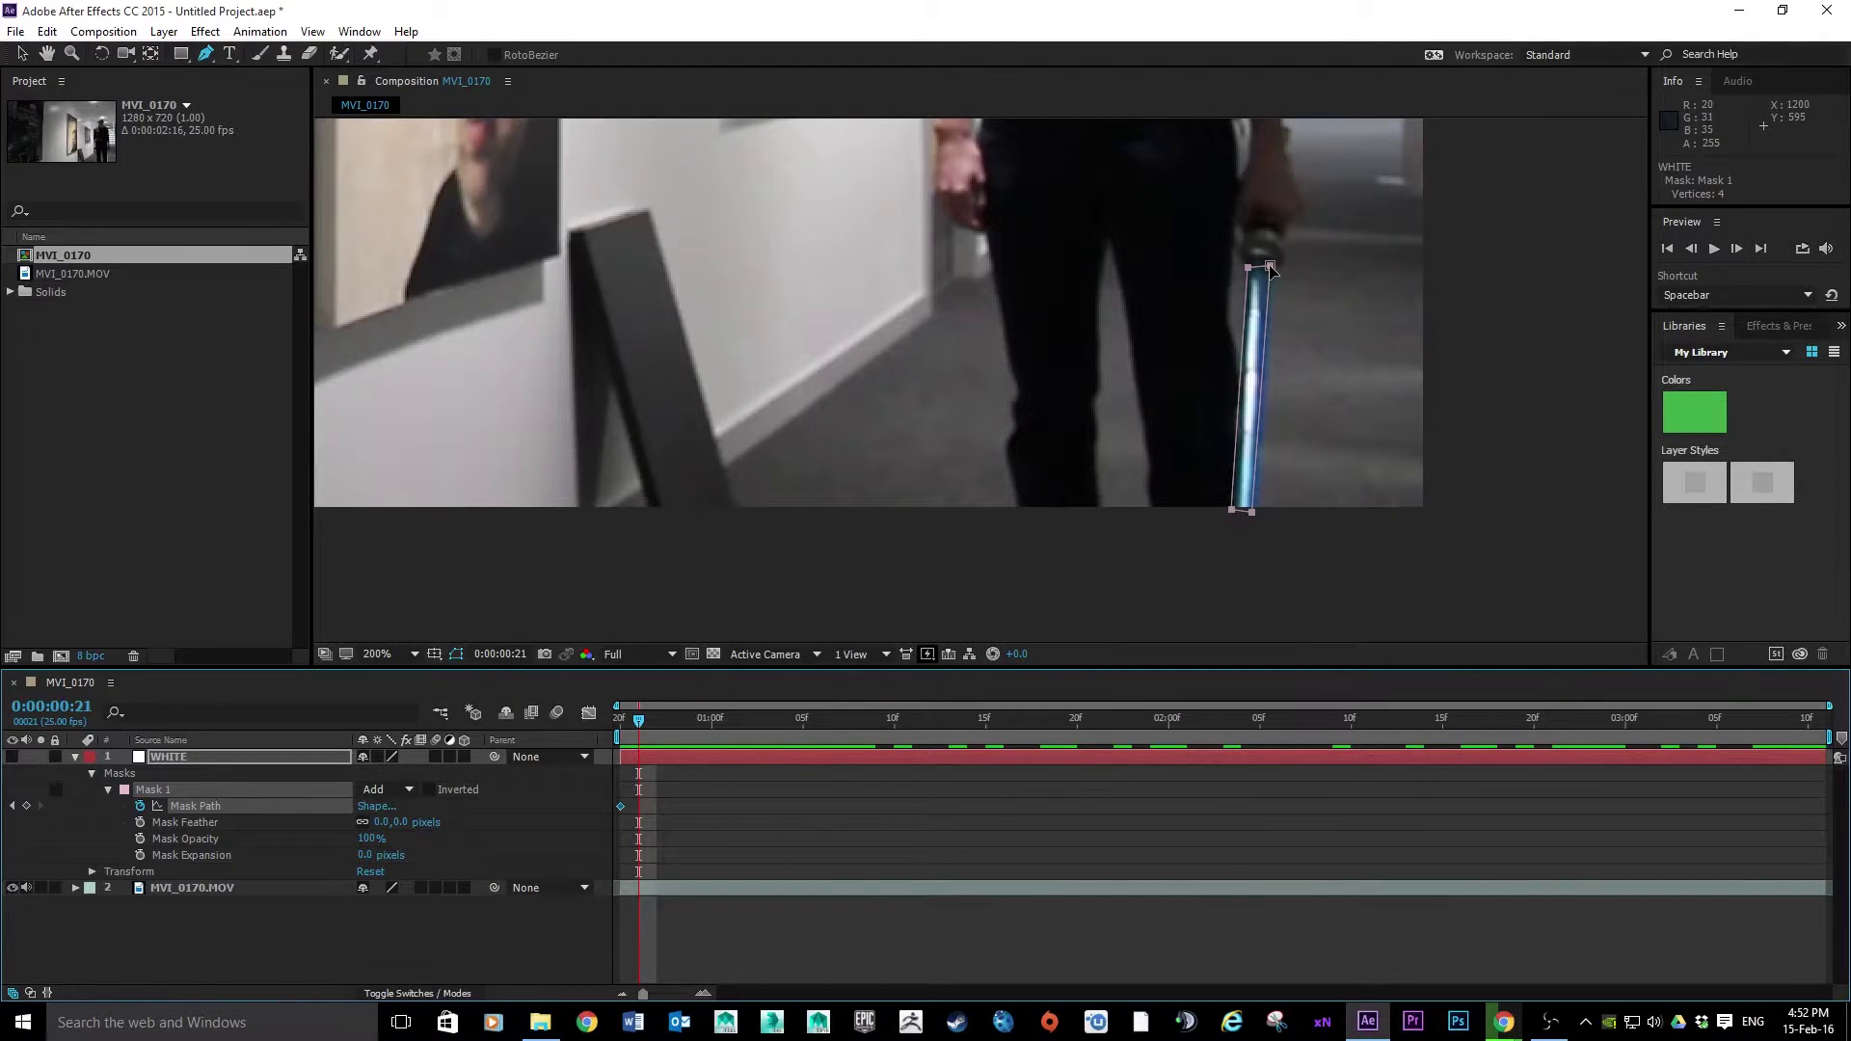
left_click_drag(1271, 266, 1278, 273)
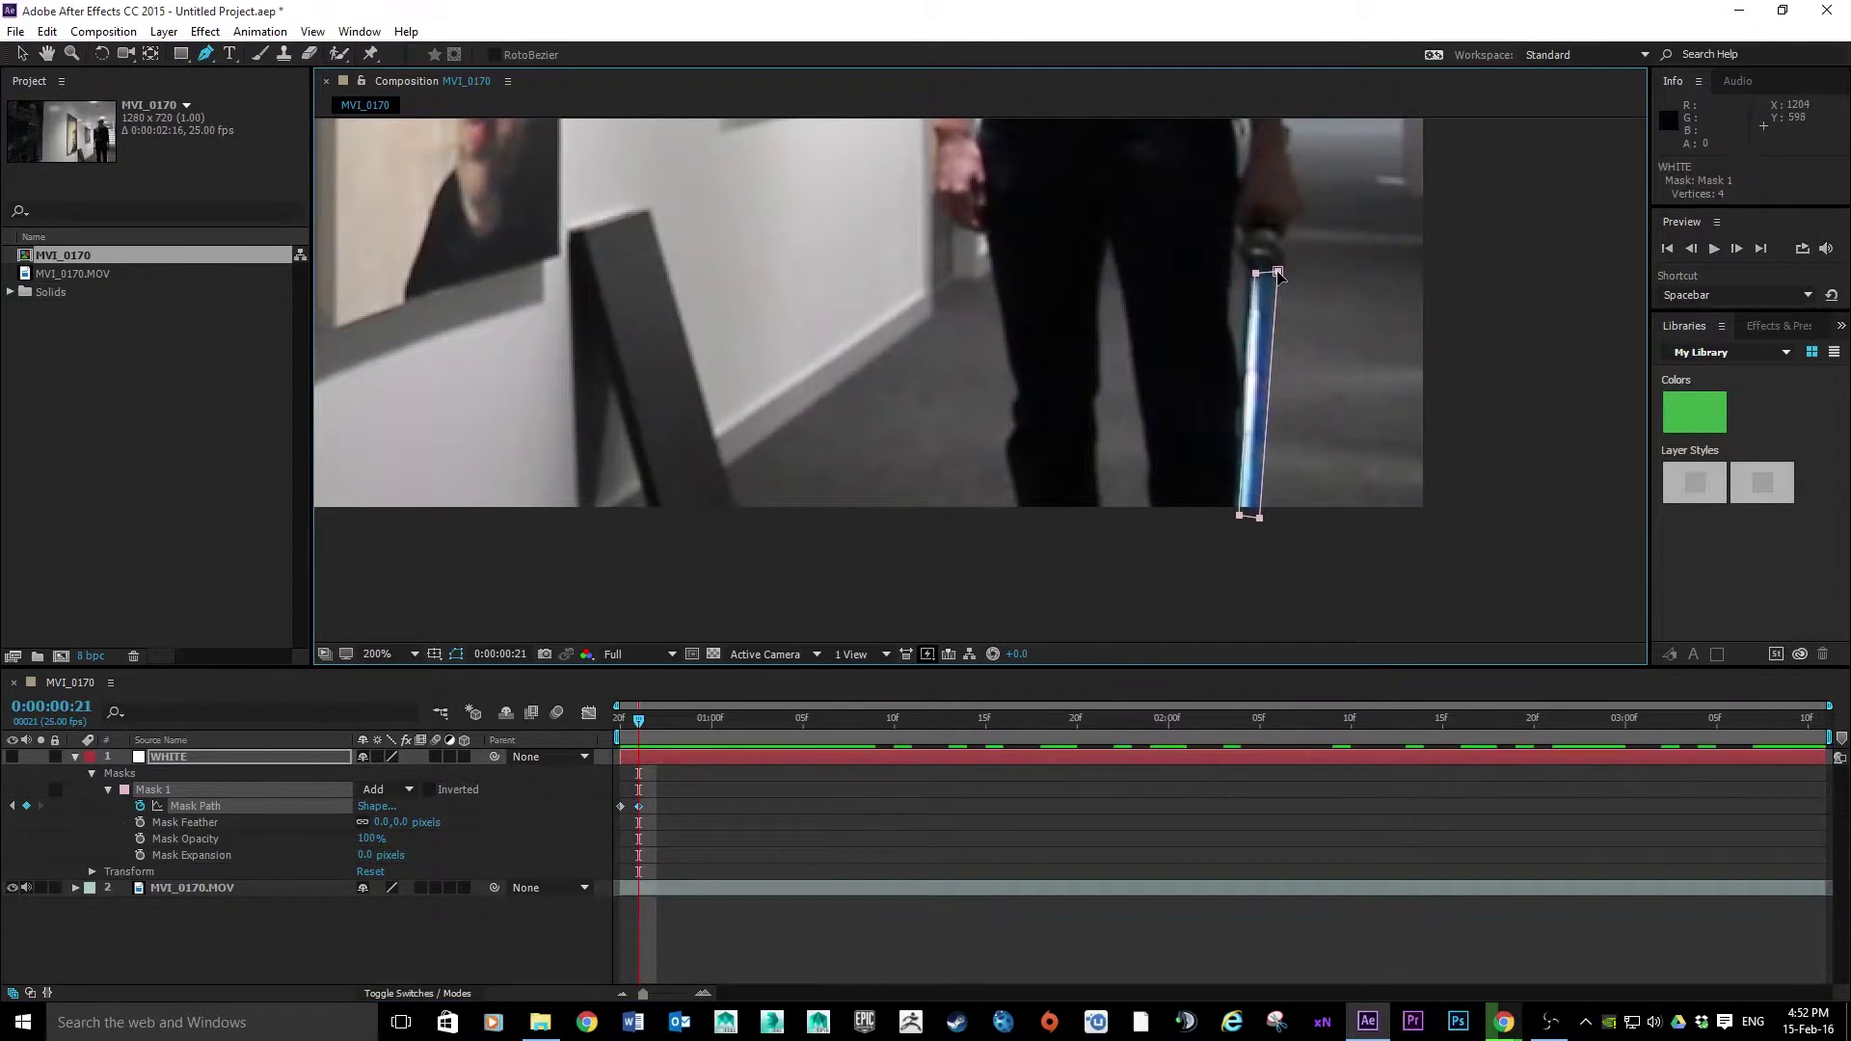
key("ctrl+z")
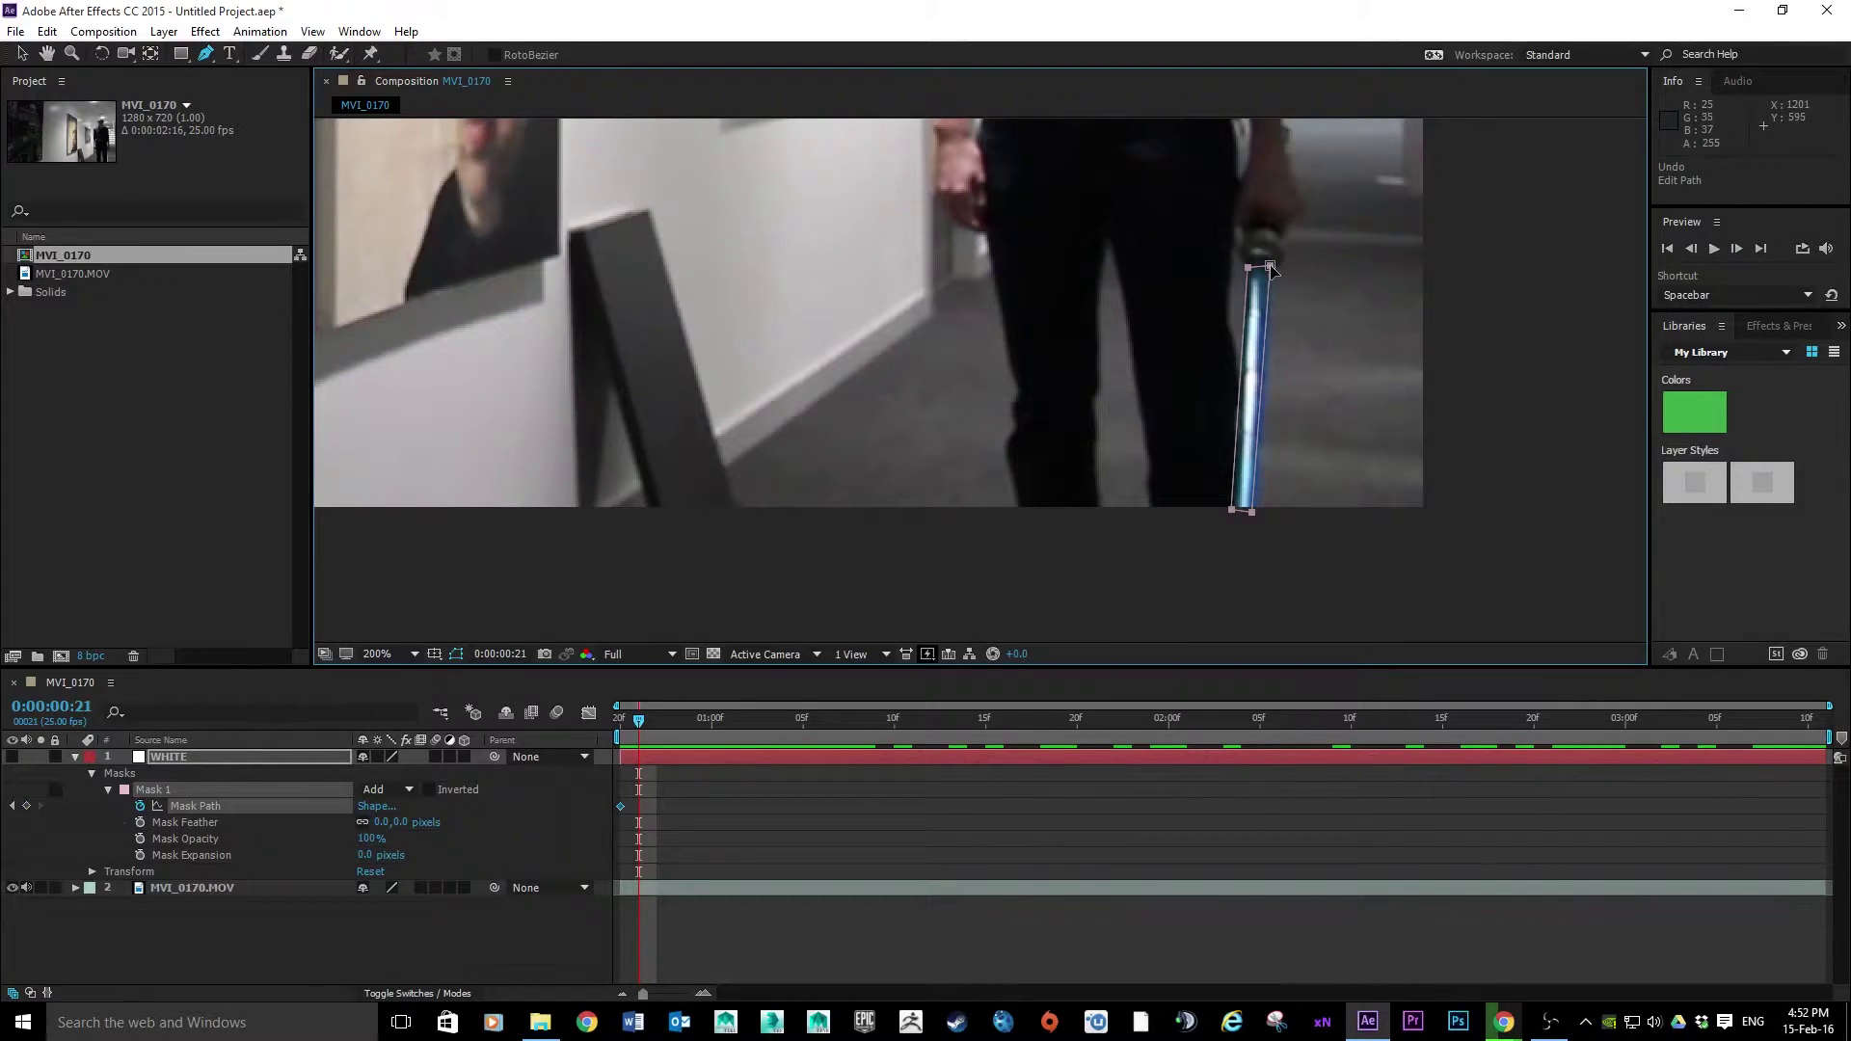
mouse_move(1270, 267)
left_mouse_down()
mouse_move(1278, 296)
mouse_move(1273, 269)
mouse_move(1249, 271)
left_mouse_up()
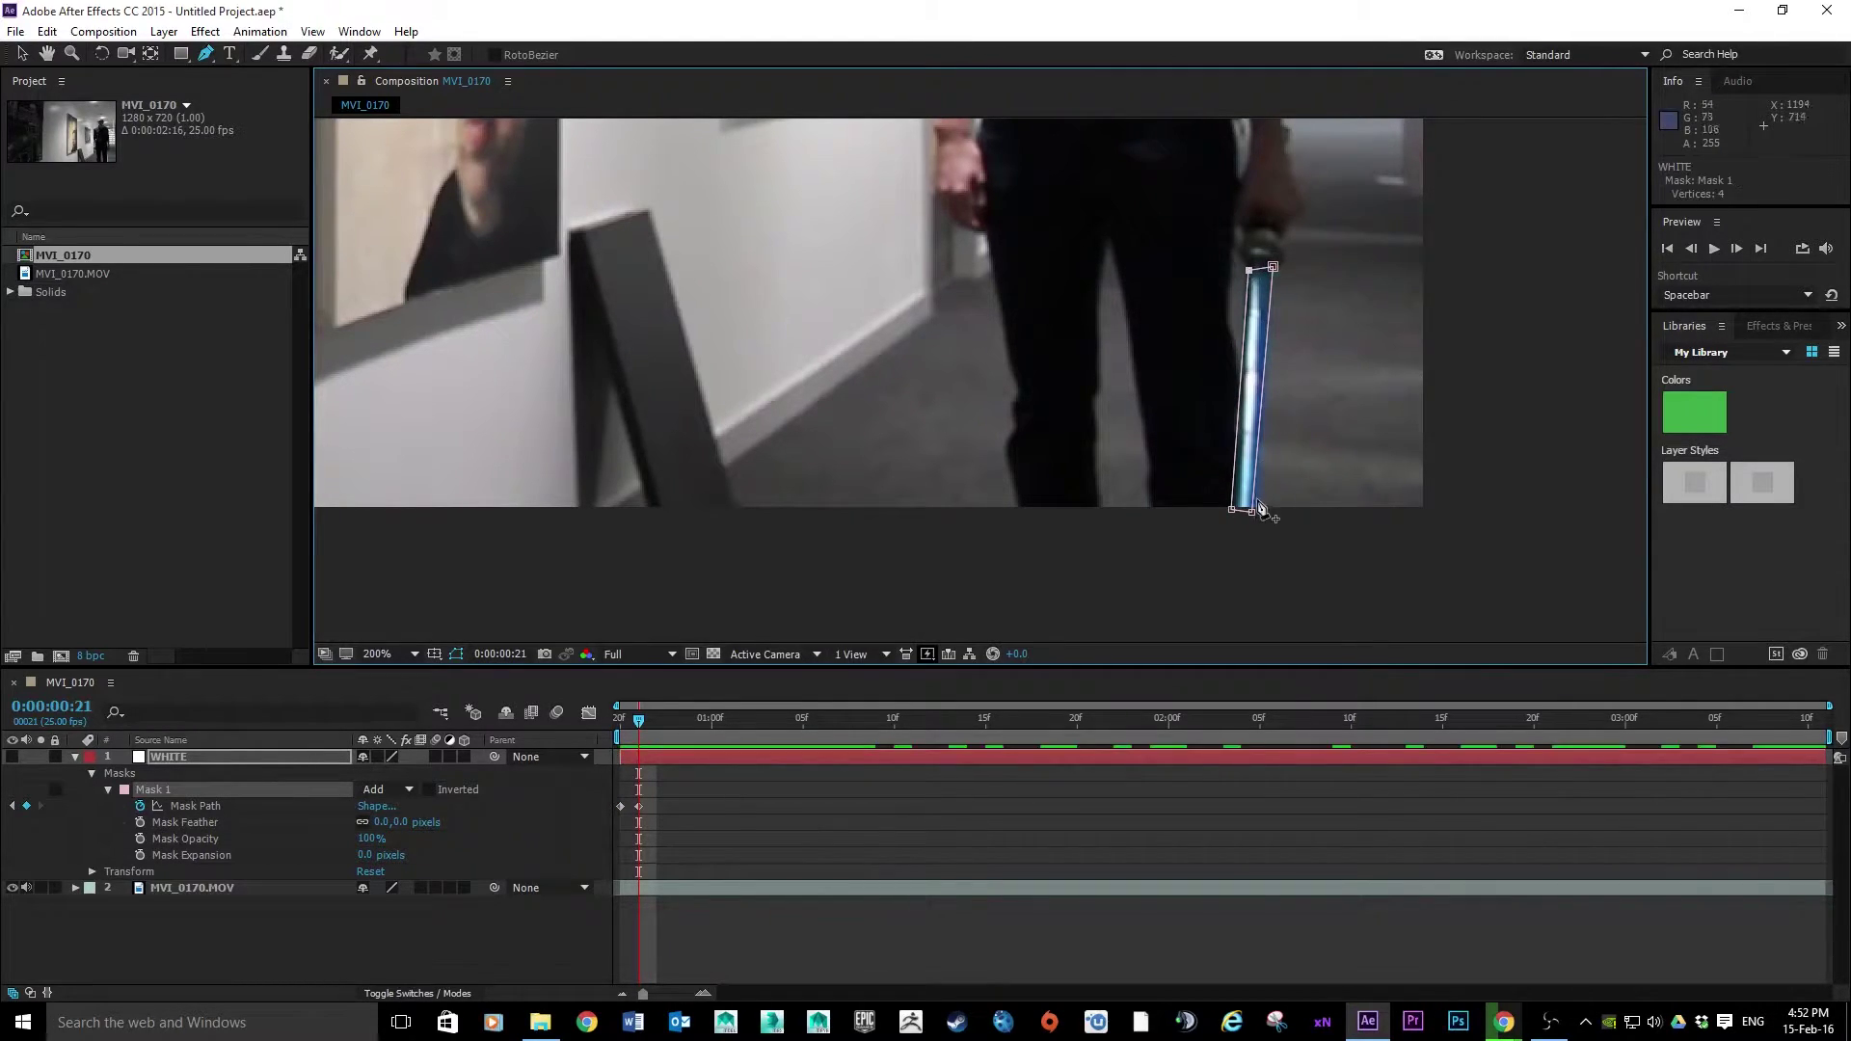
left_click_drag(1251, 512, 1234, 512)
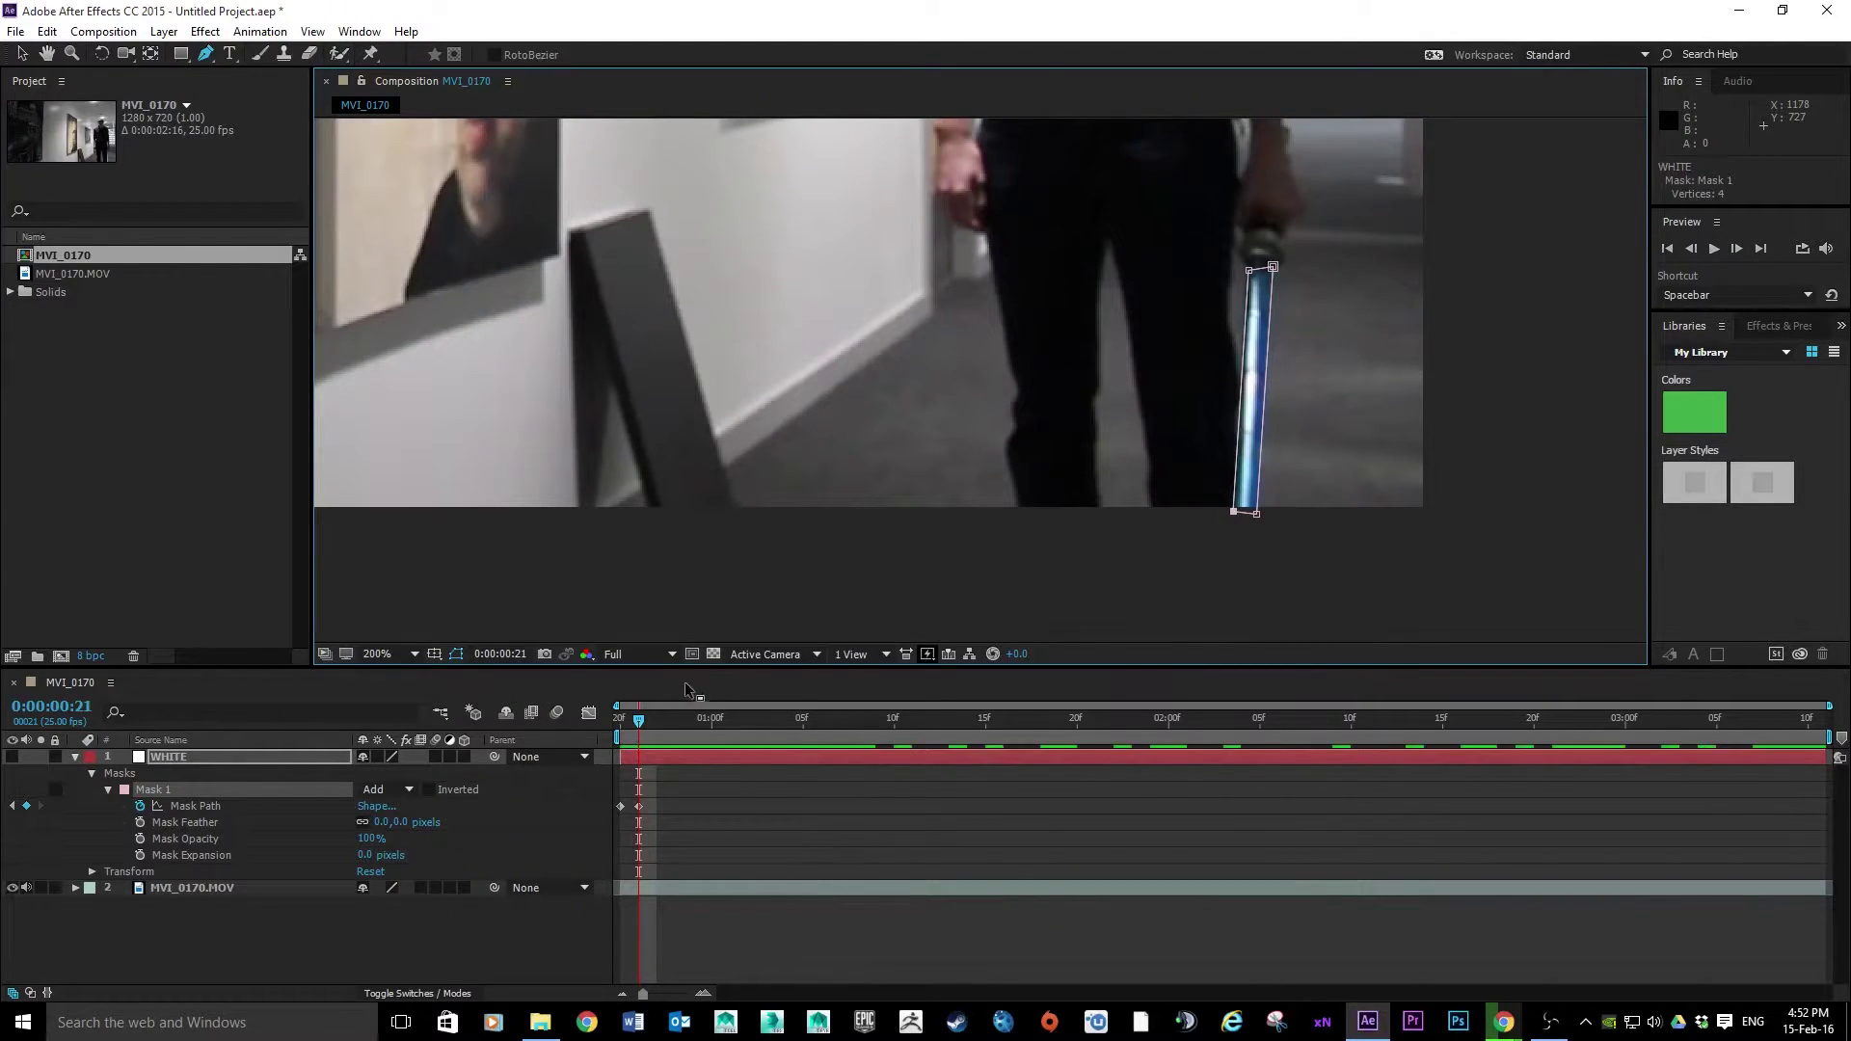
Step: Keyframe the Mask 1 path at 0:00:00:22 and 0:00:00:23 by nudging its lower corner points to follow the blade
left_click_drag(636, 723, 657, 718)
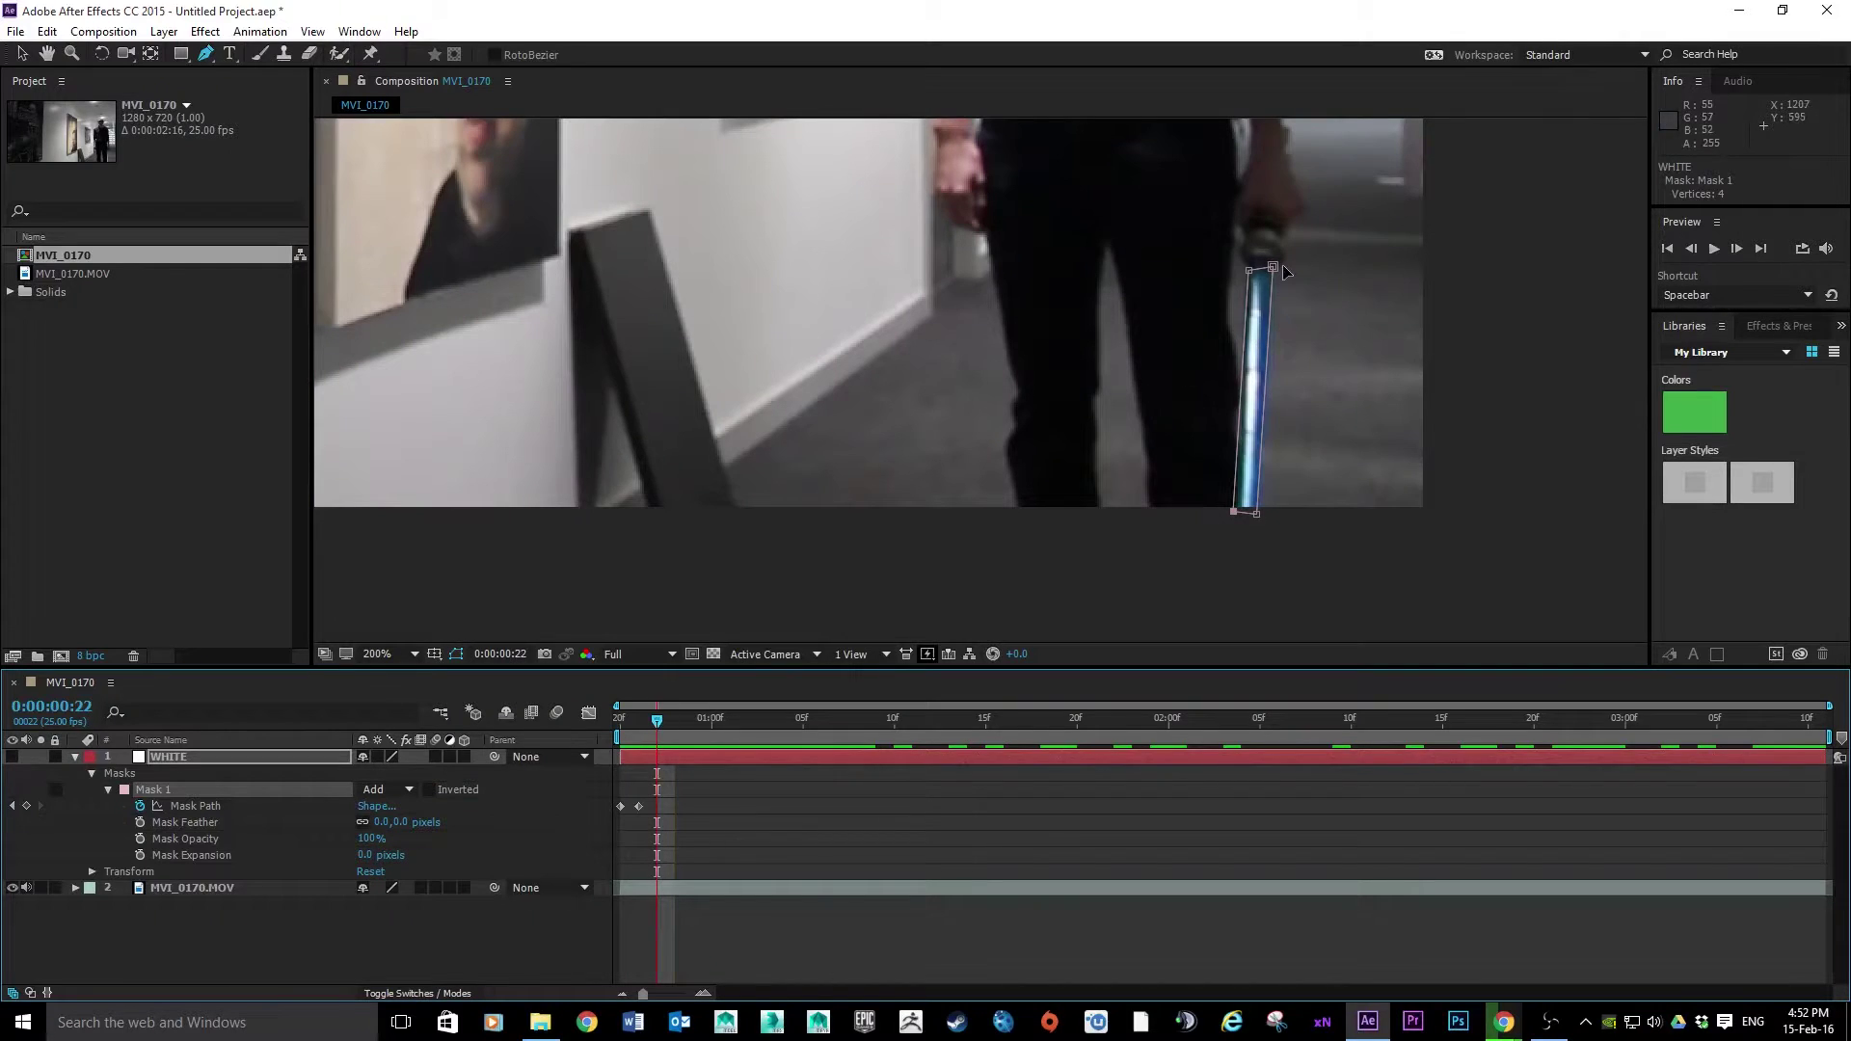
left_click_drag(1256, 514, 1260, 516)
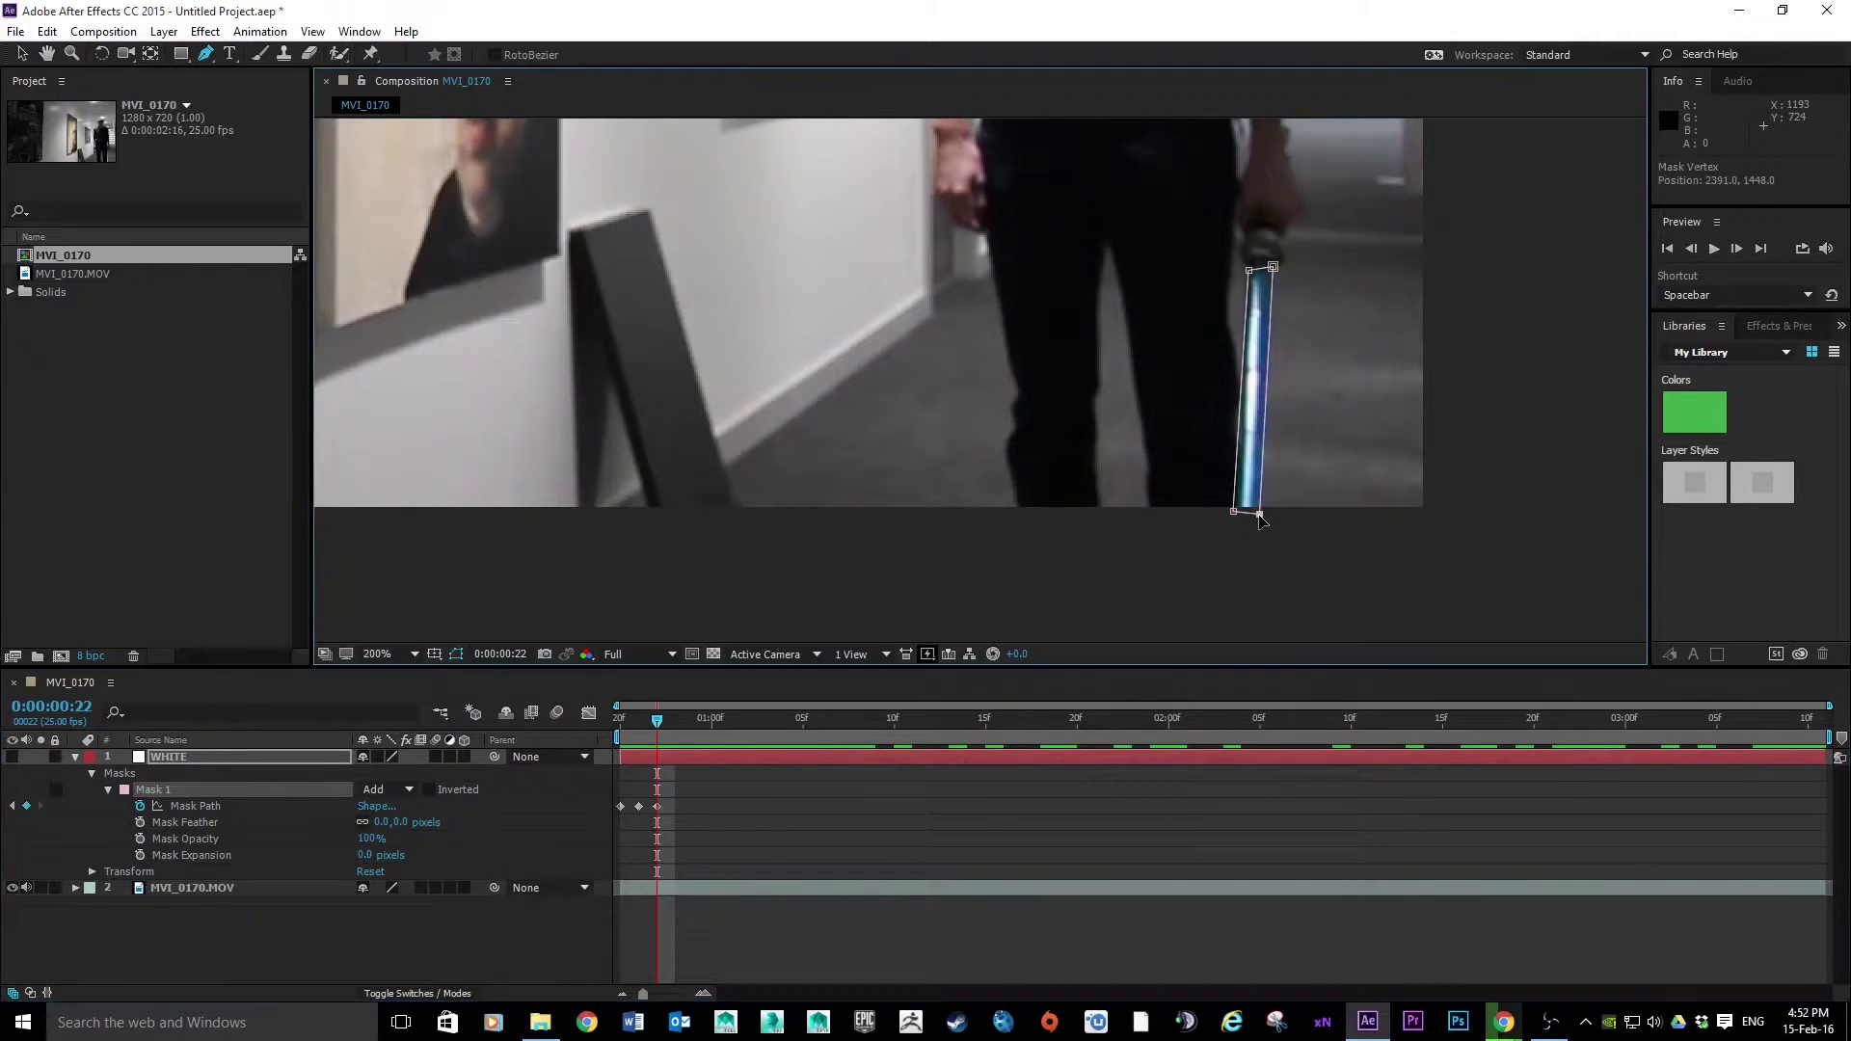
left_click_drag(657, 721, 672, 725)
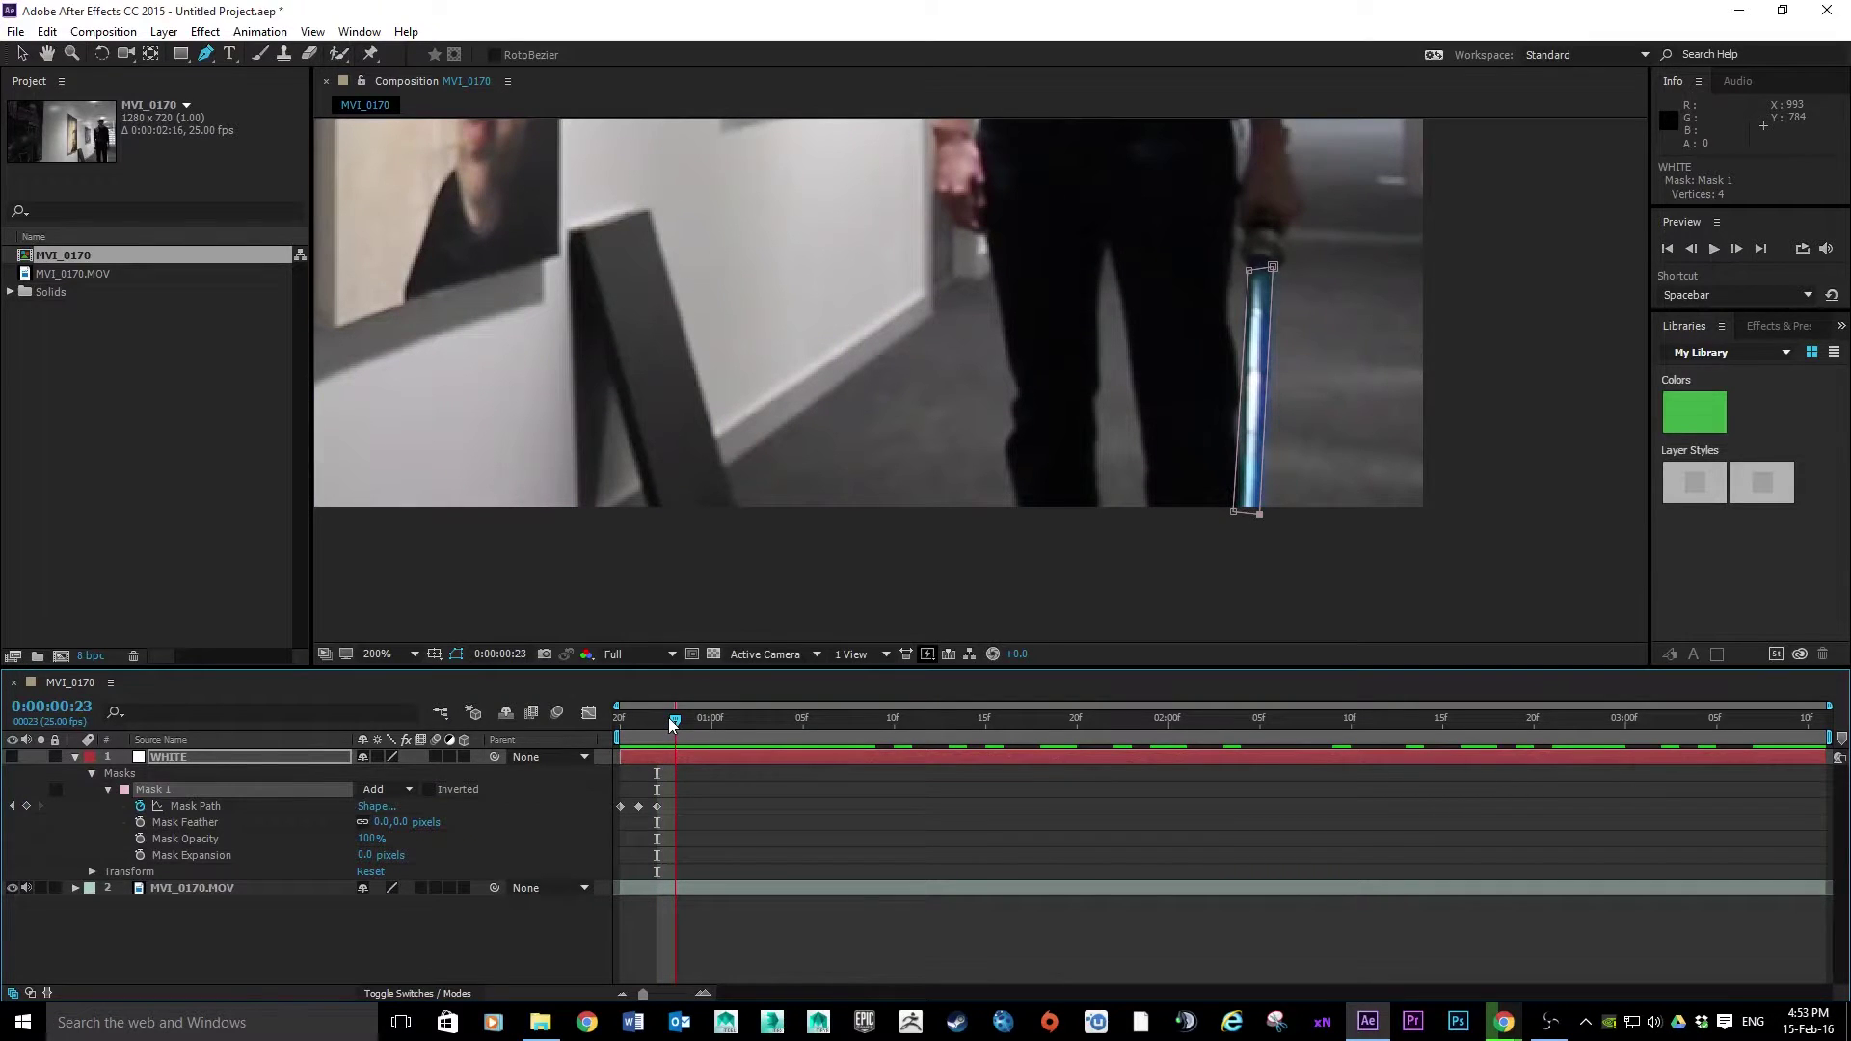
left_click_drag(1234, 511, 1237, 513)
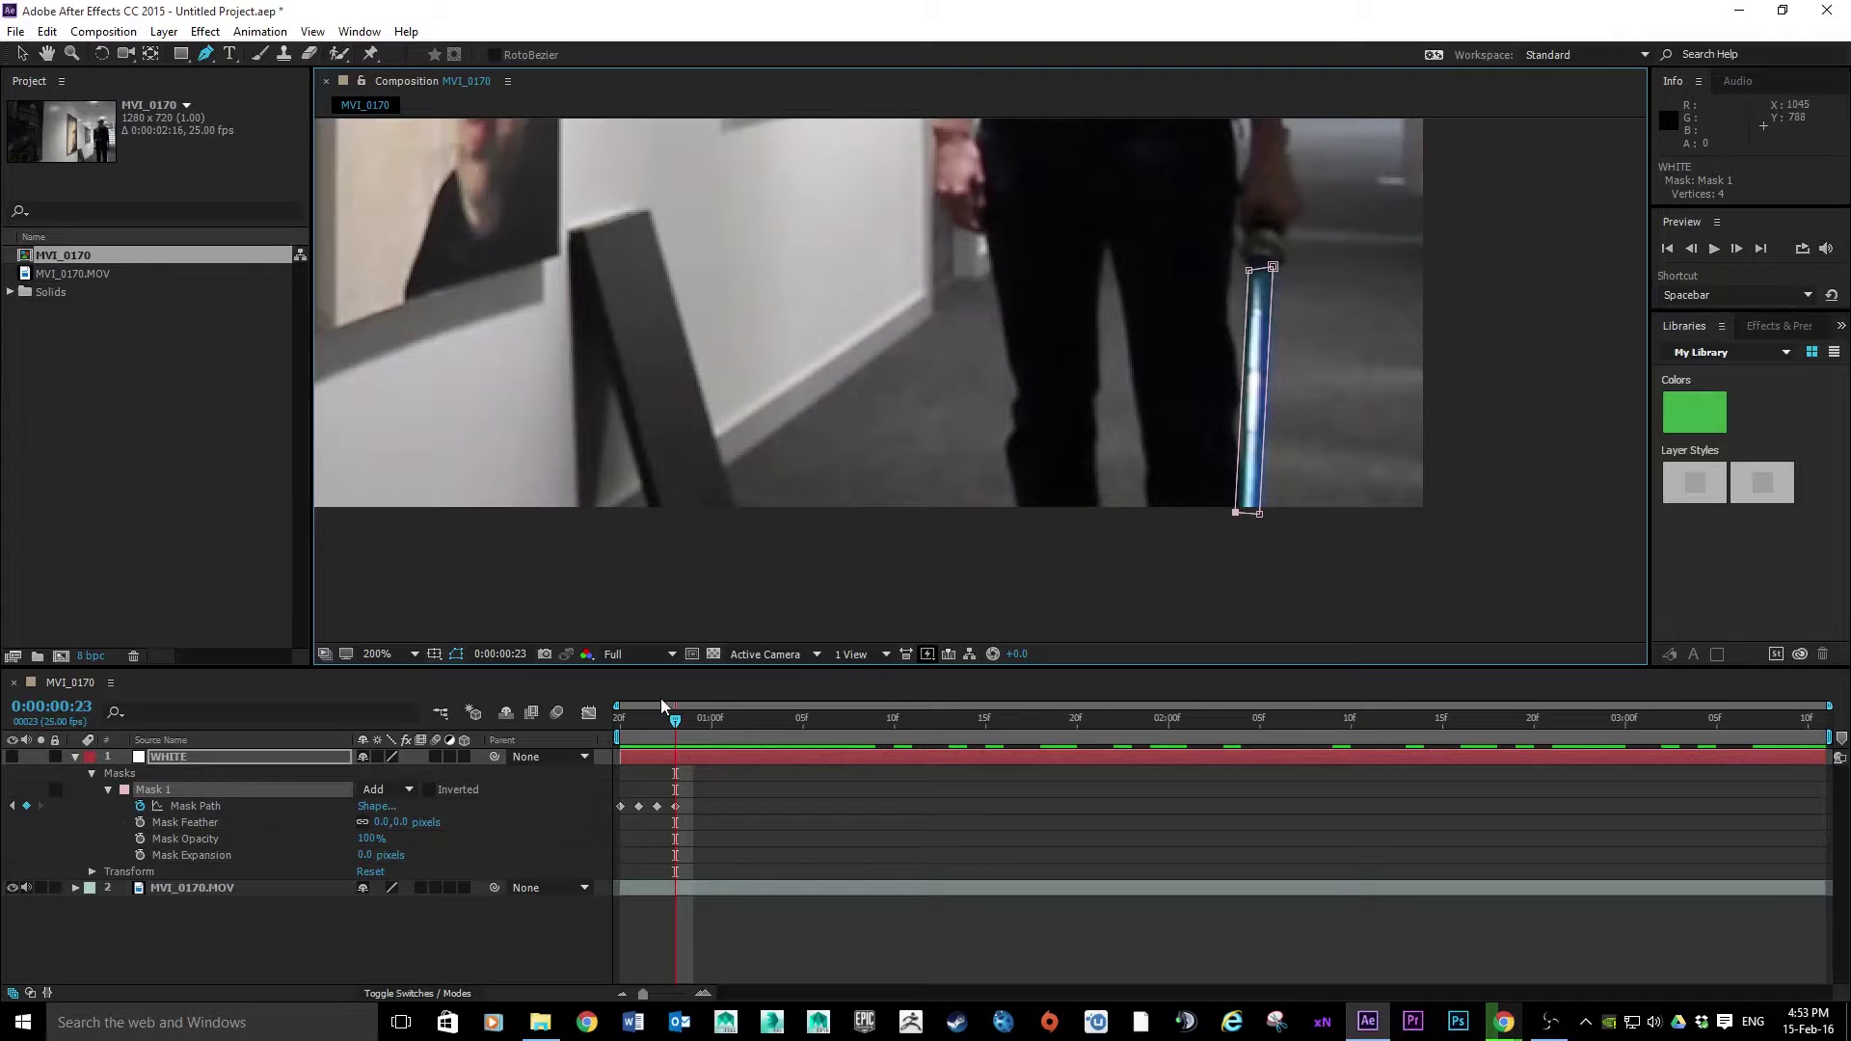
Step: Keyframe the Mask 1 path at 0:00:00:24 and 0:00:01:00 by nudging its corner points onto the blade's edges
left_click(691, 721)
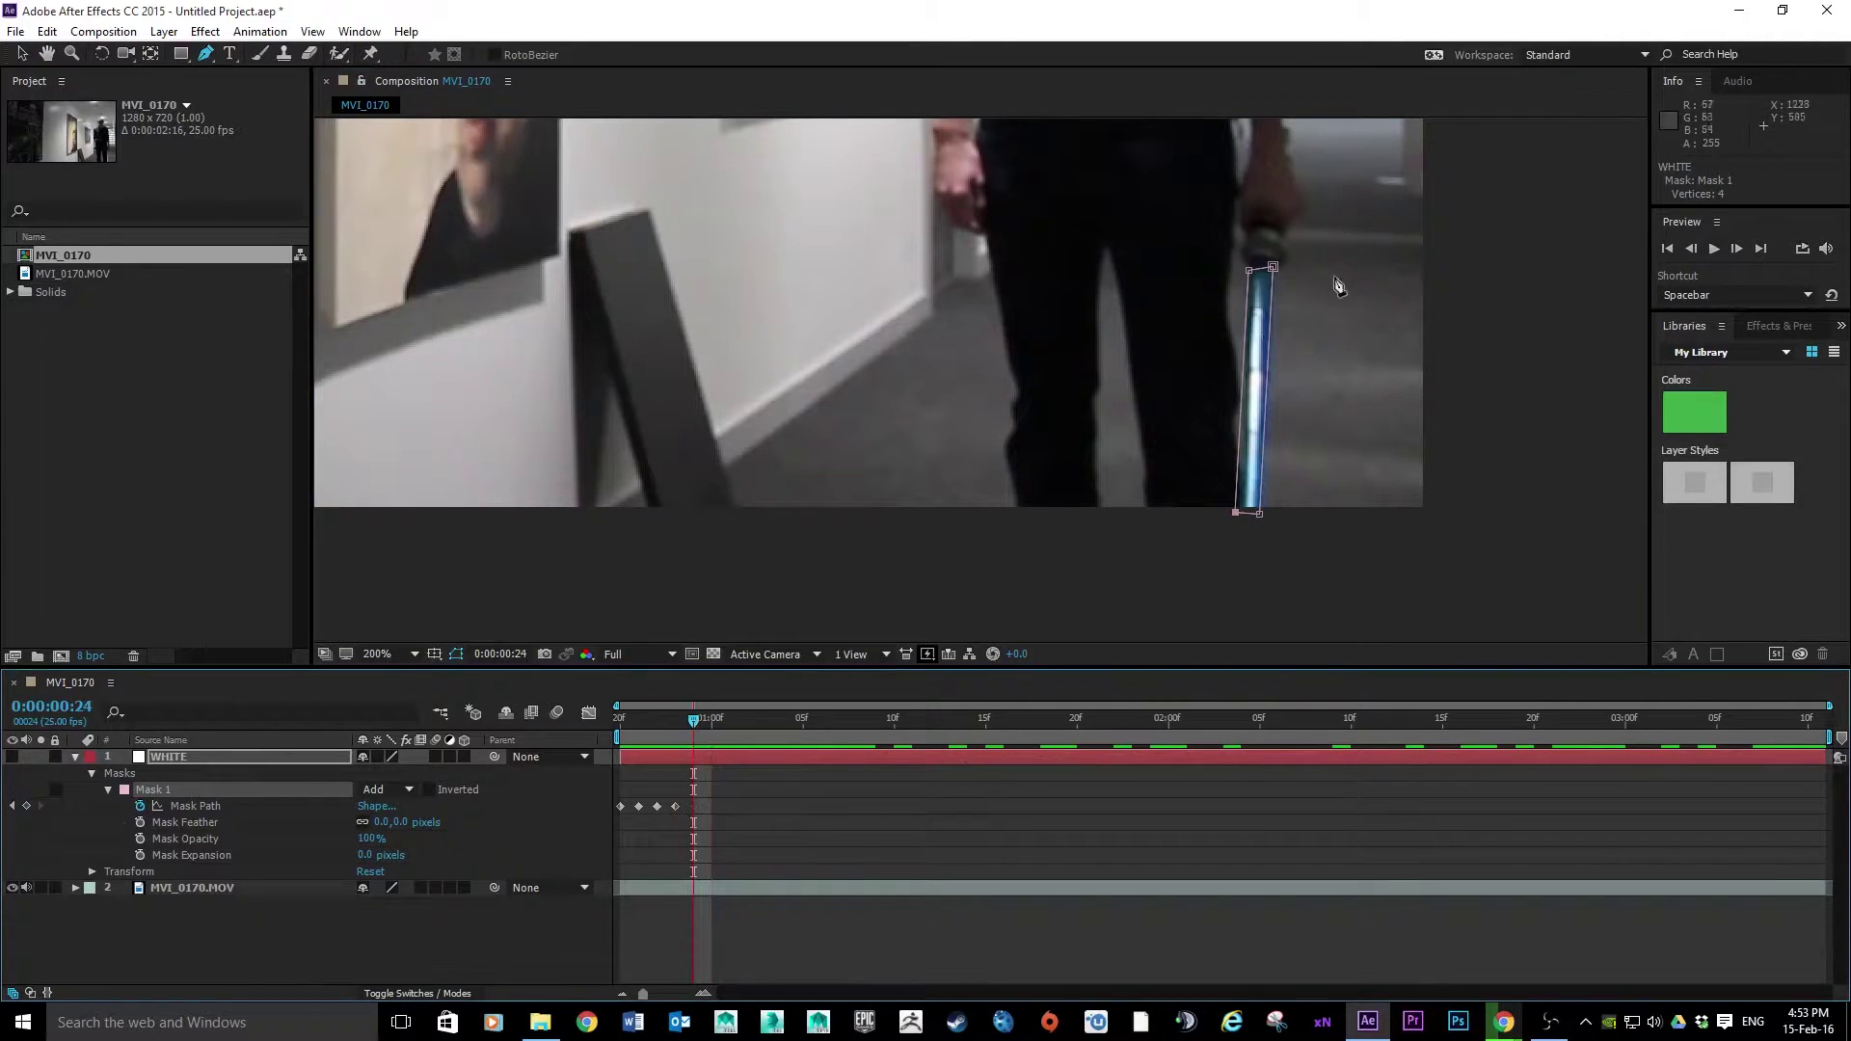
left_click_drag(1273, 267, 1275, 272)
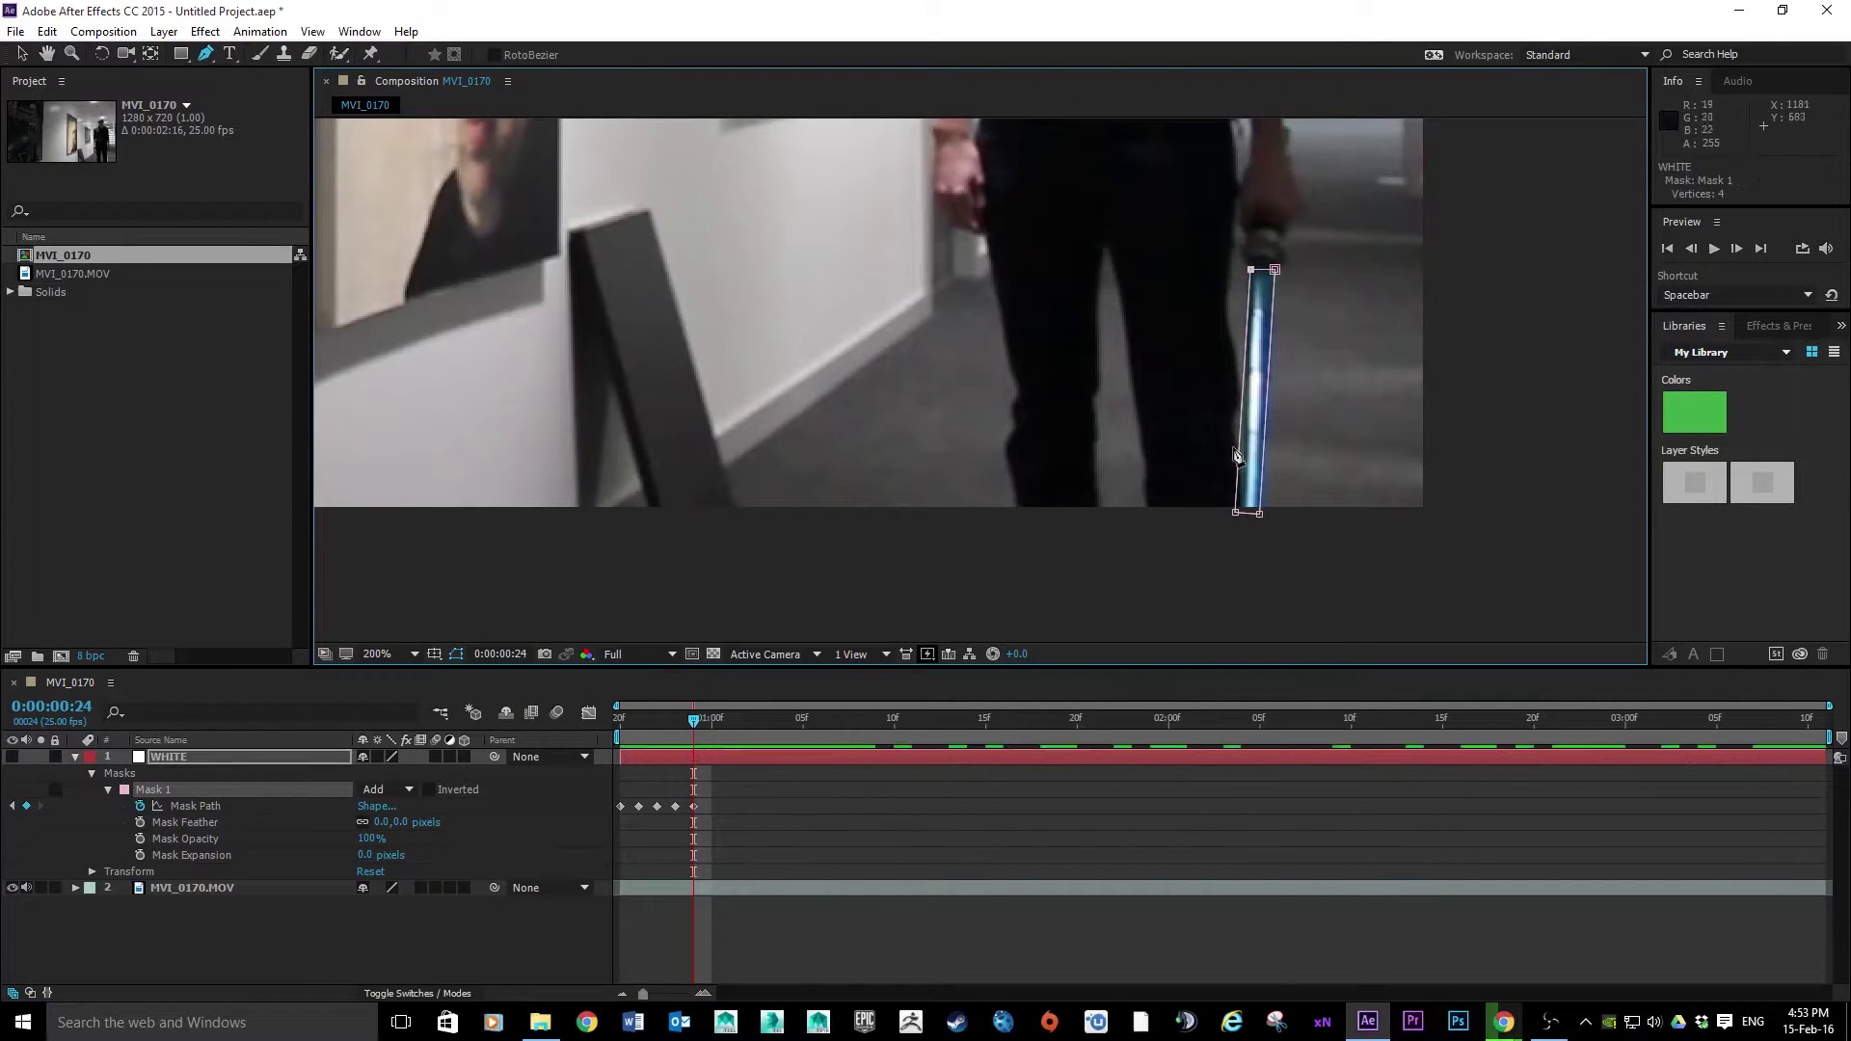
left_click_drag(1235, 513, 1263, 517)
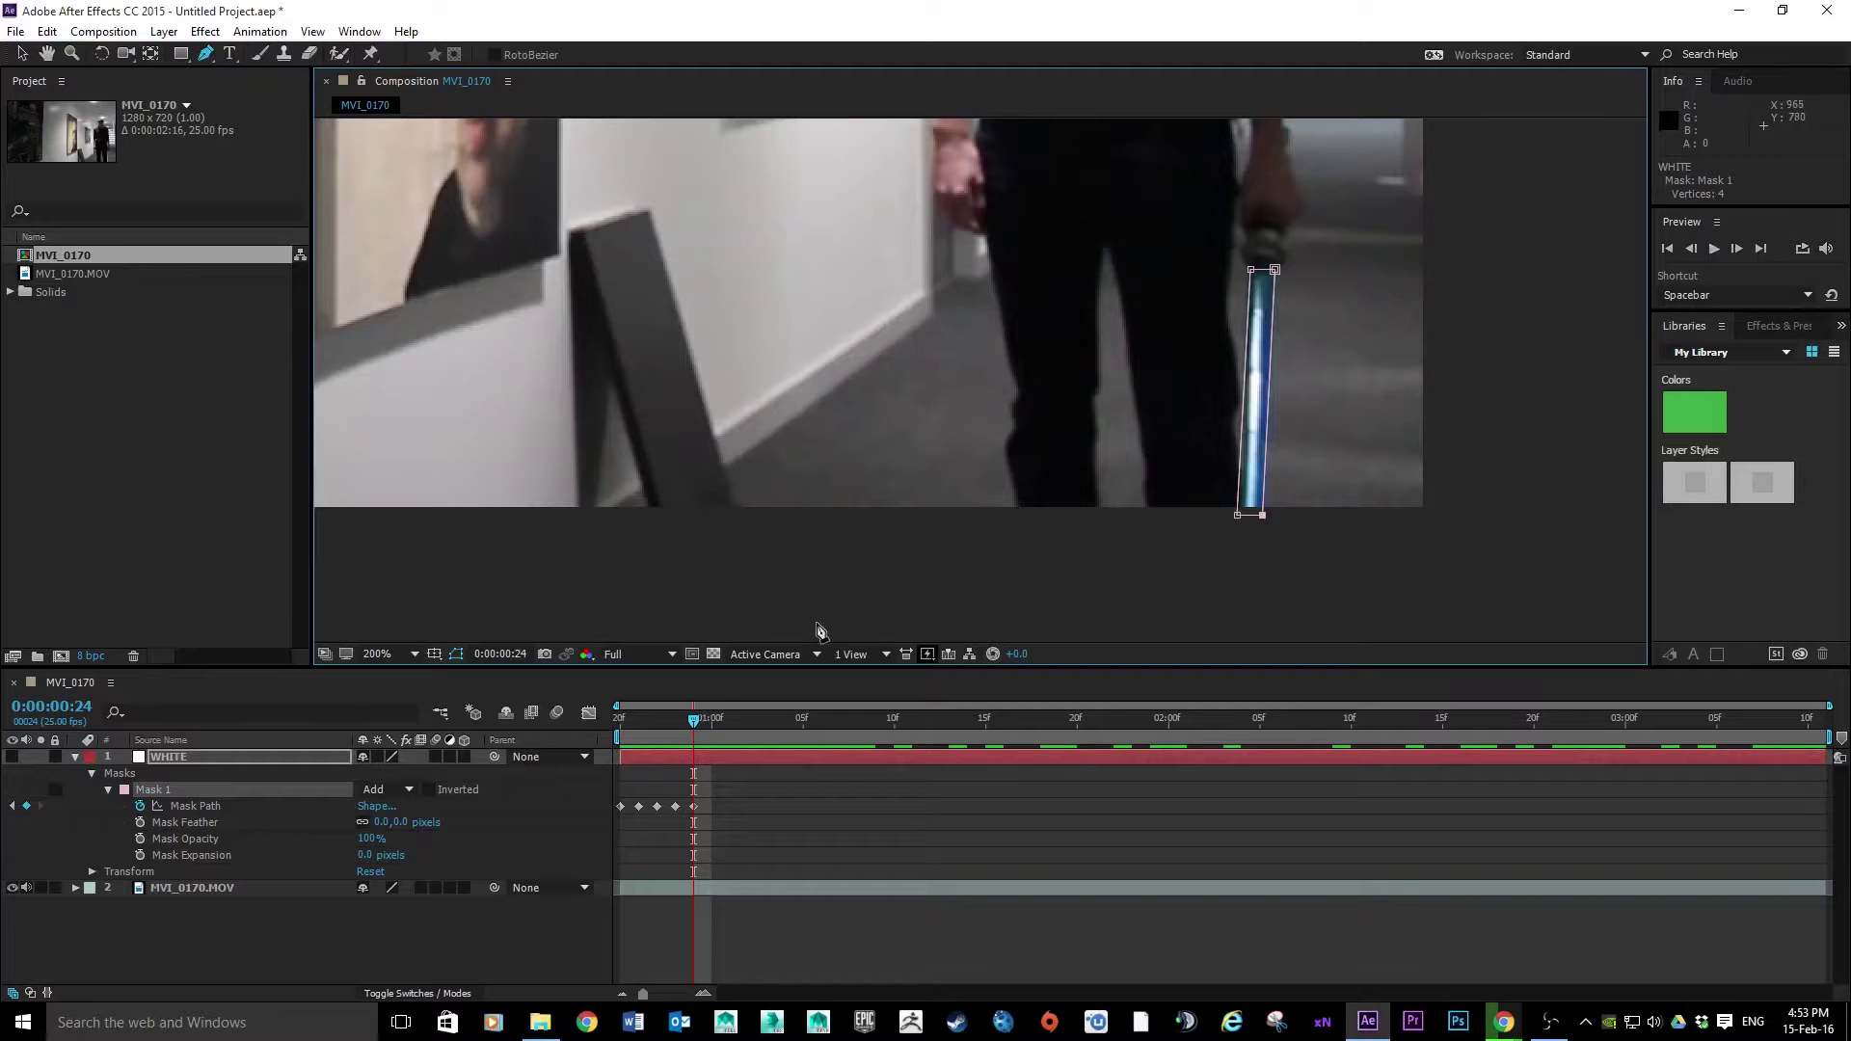
left_click_drag(696, 721, 711, 721)
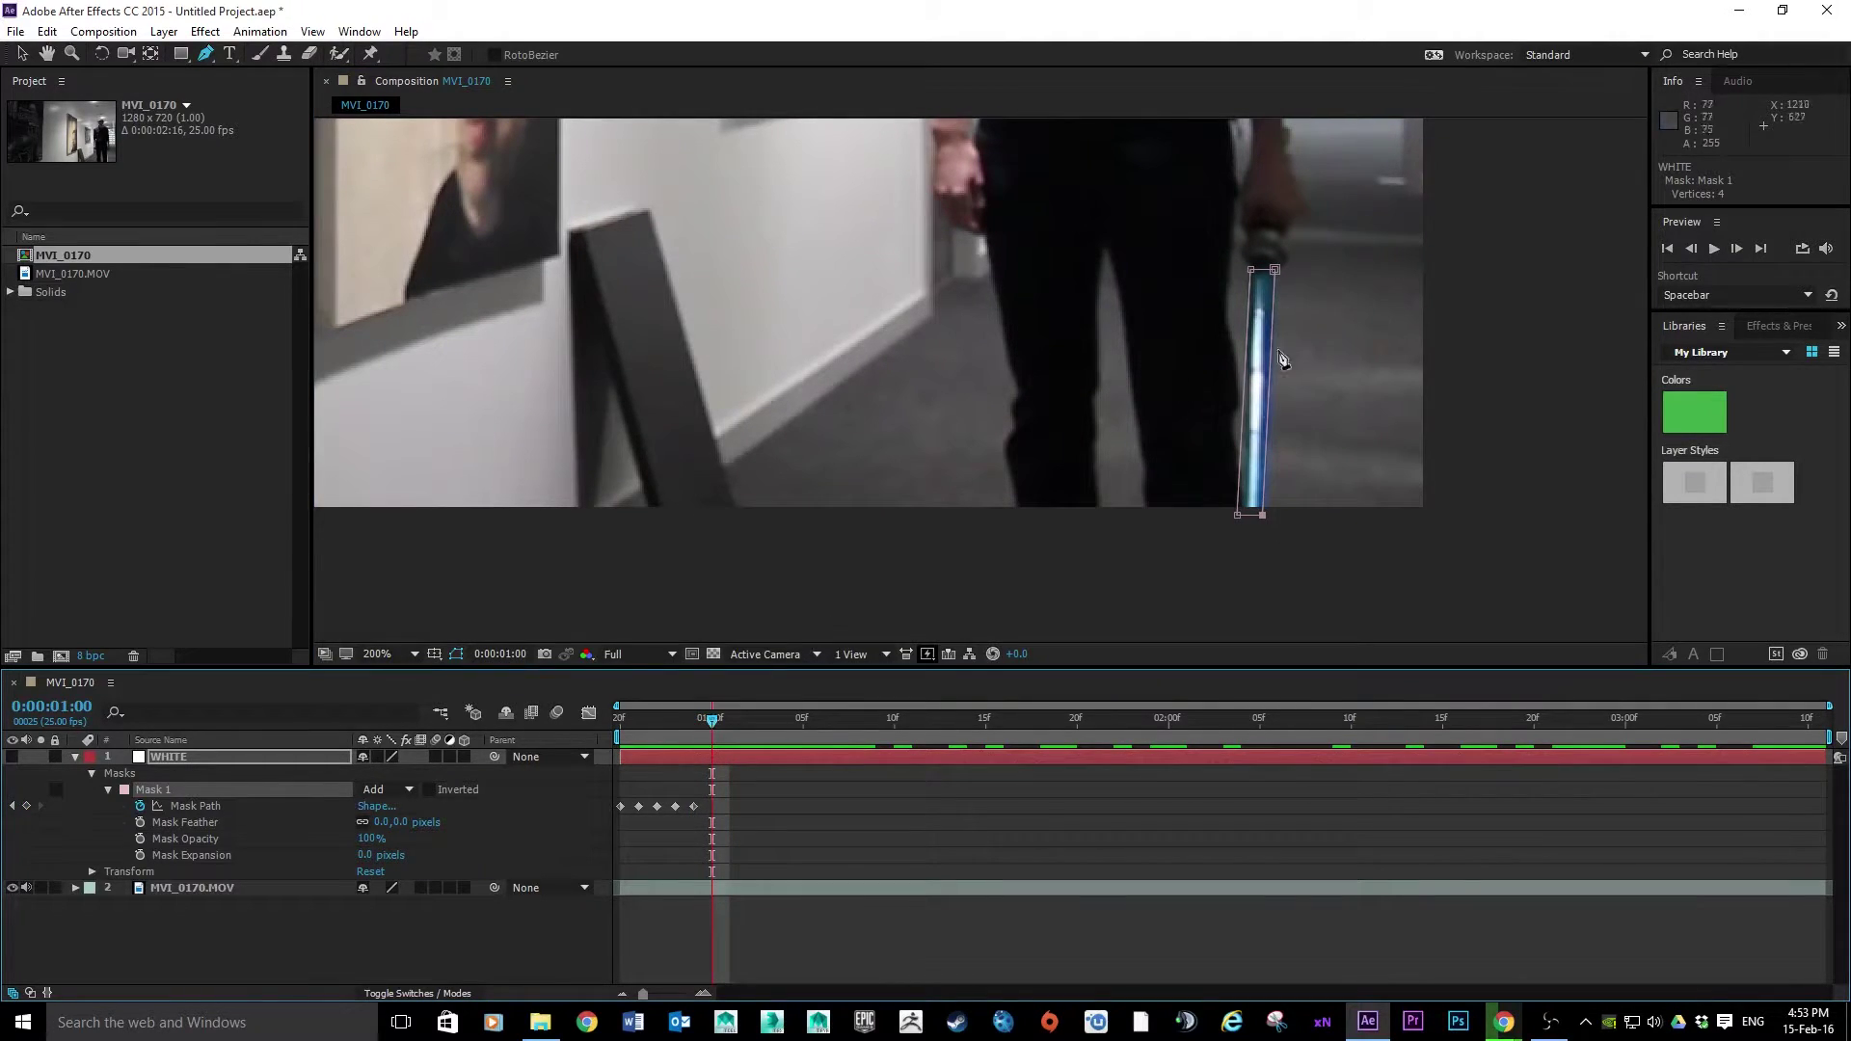
left_click_drag(1238, 515, 1240, 515)
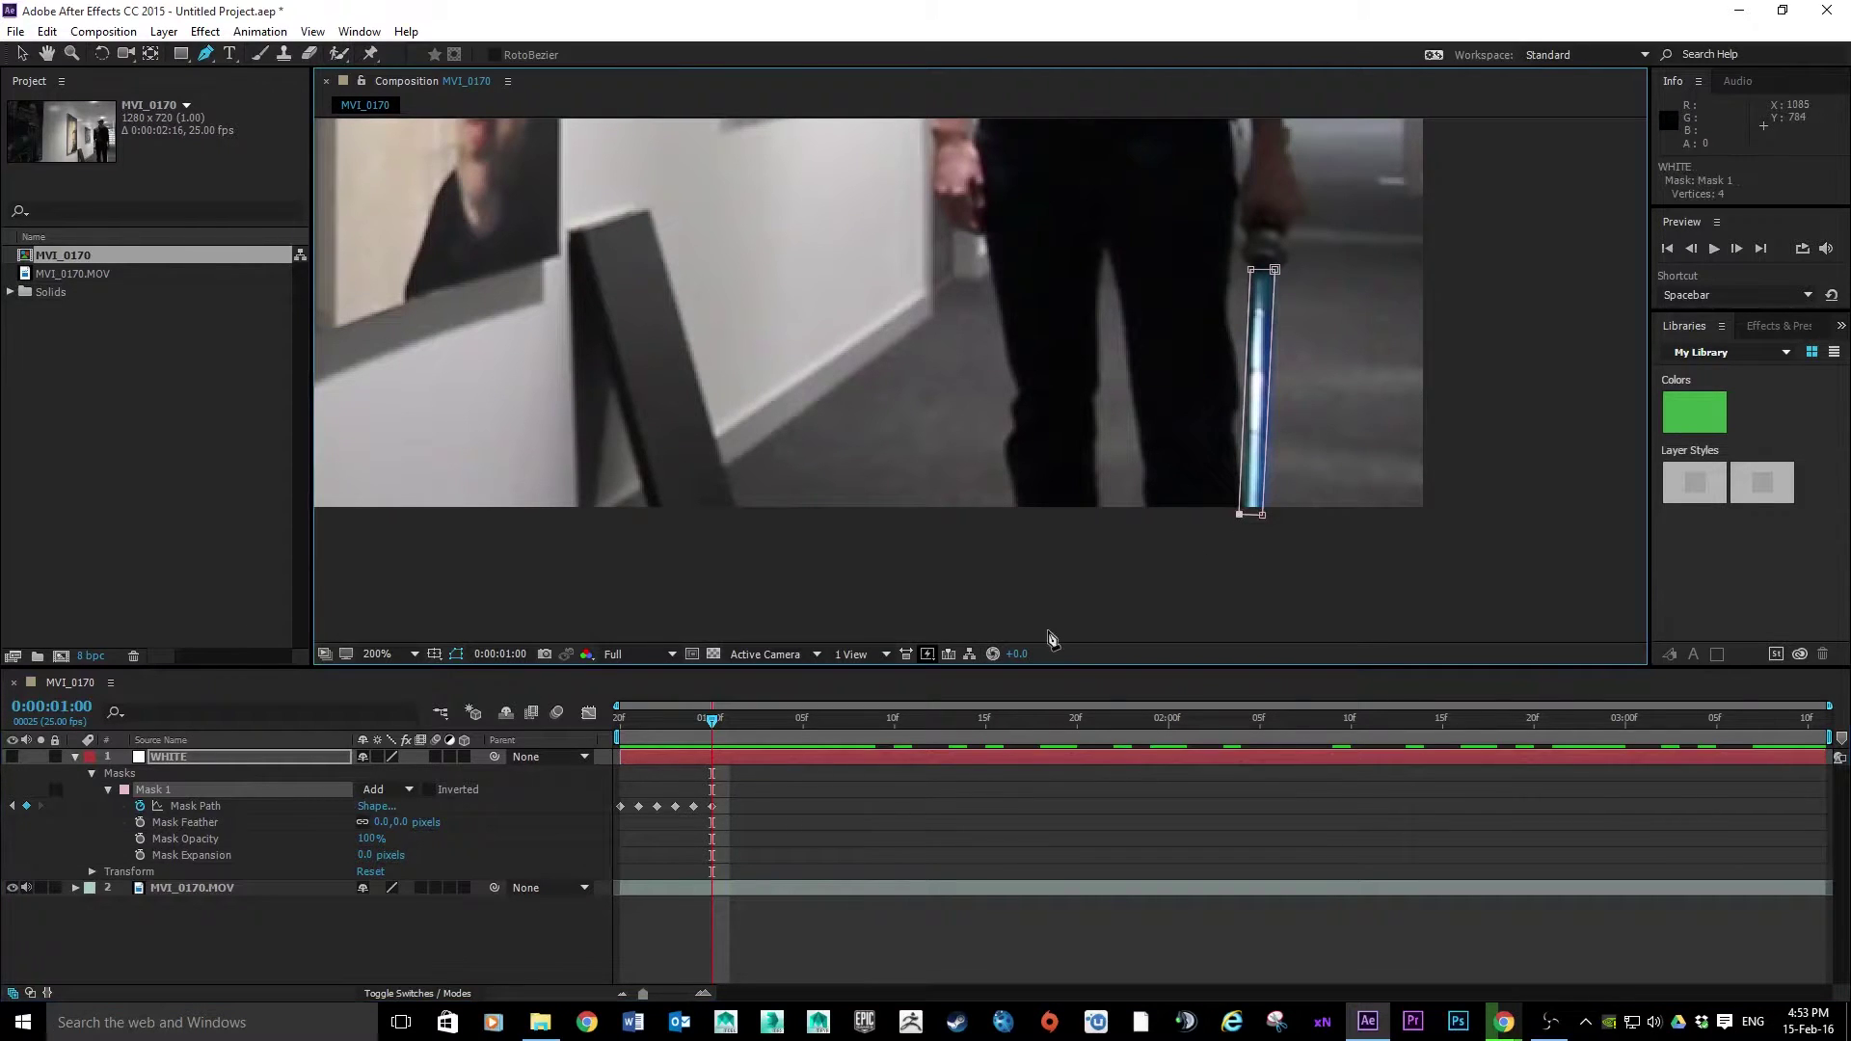
Step: At 0:00:01:01, 0:00:01:02 and 0:00:01:03, shift the lower corner points of Mask 1 to follow the blade
left_click_drag(713, 721, 725, 721)
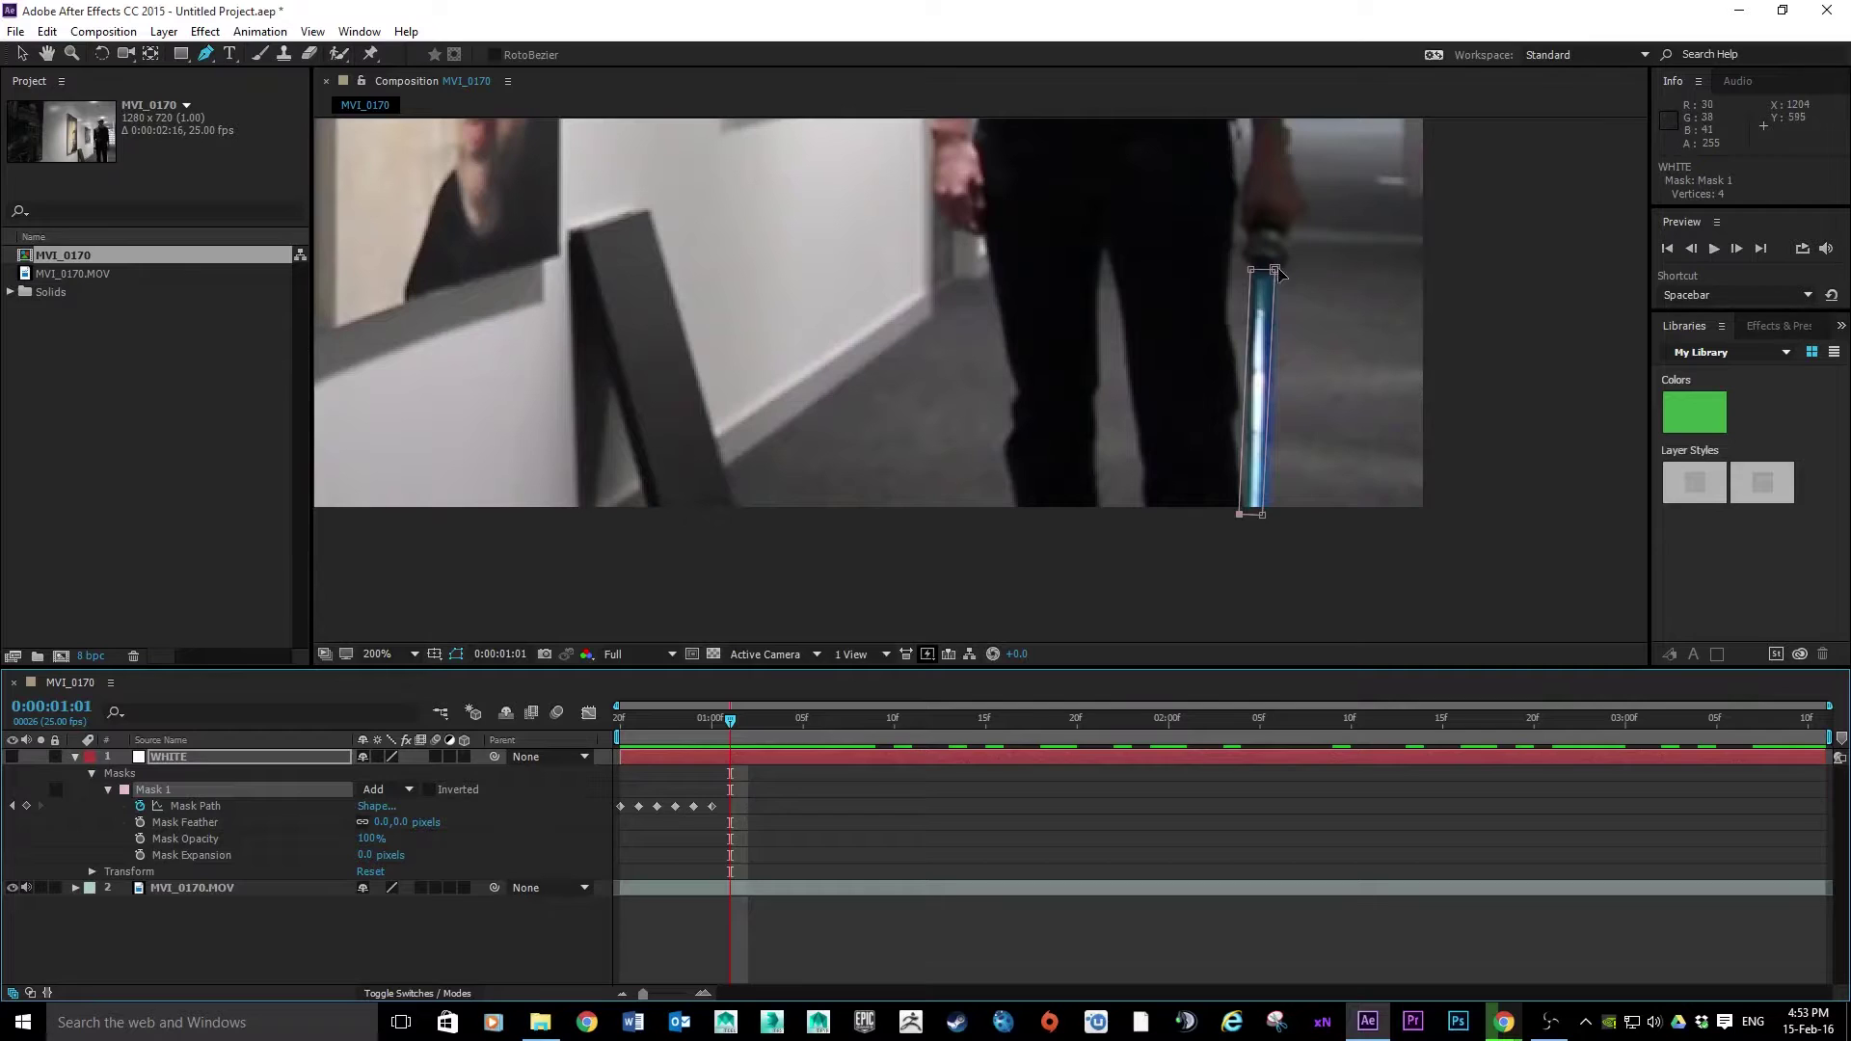
left_click_drag(1263, 515, 1241, 515)
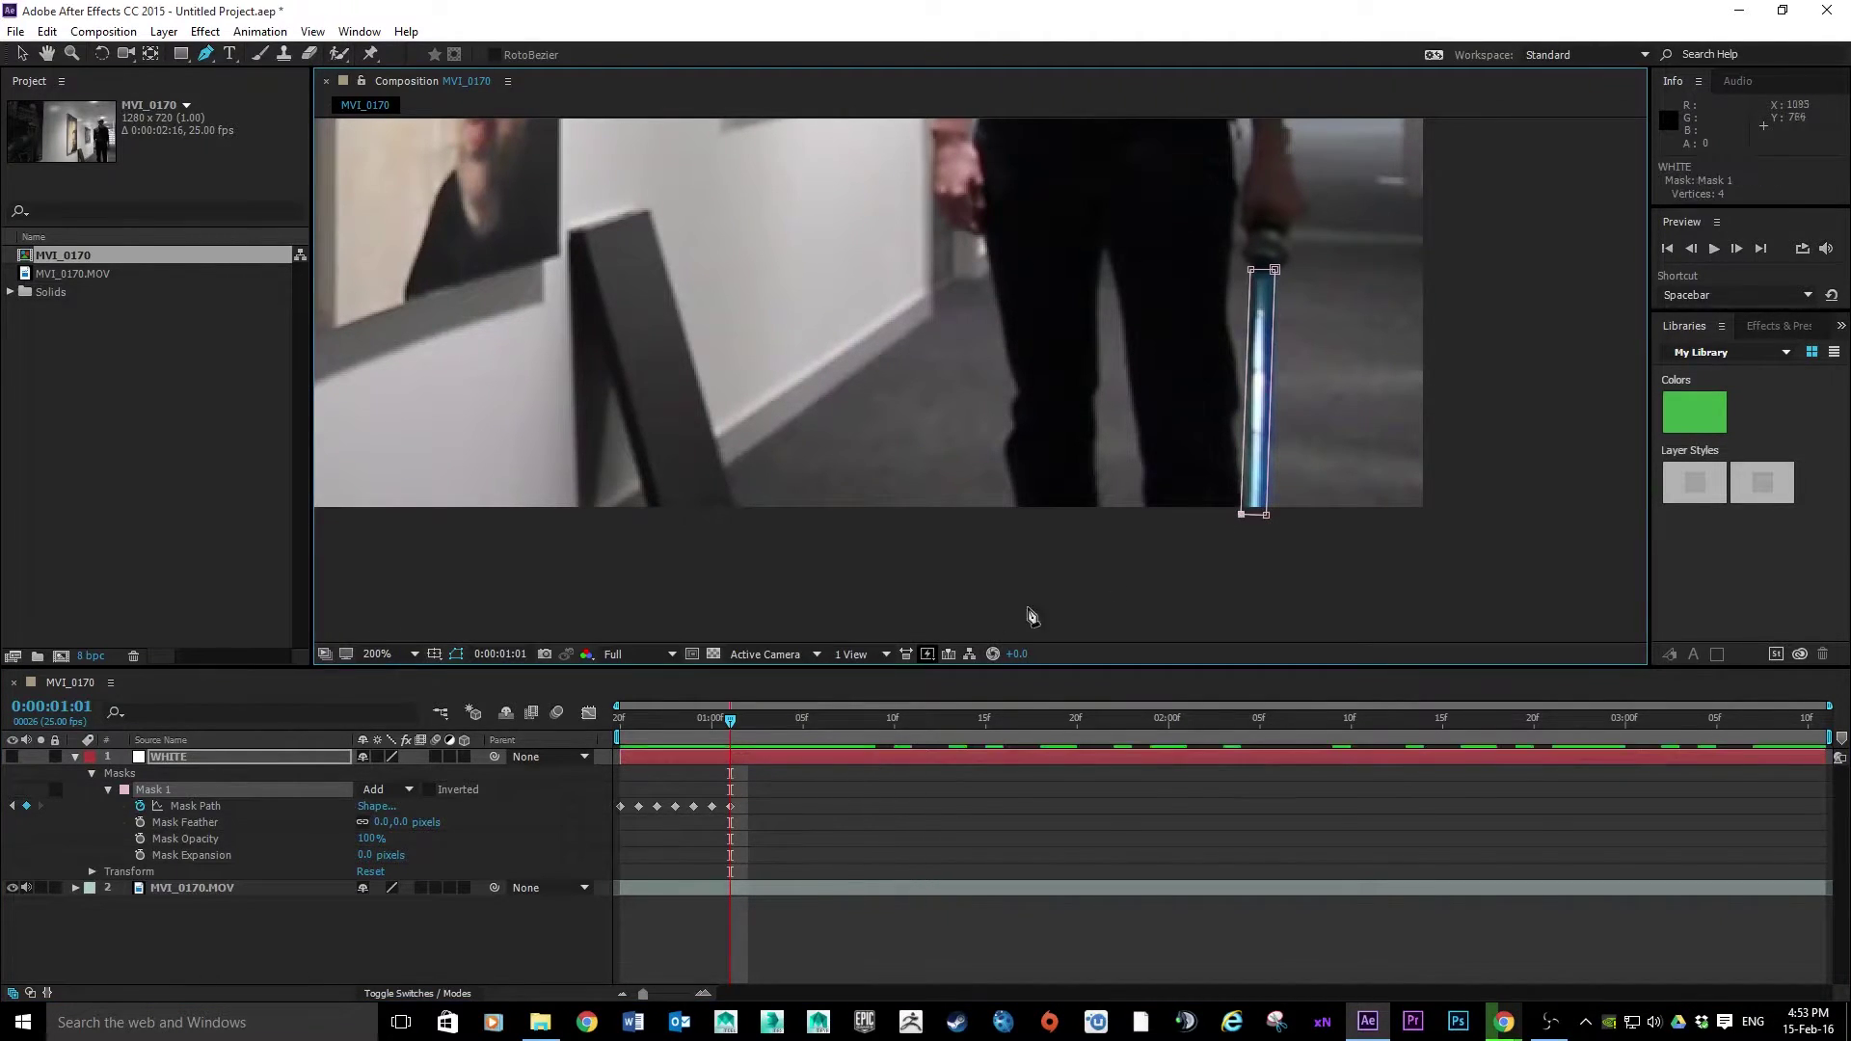
left_click_drag(731, 716, 742, 718)
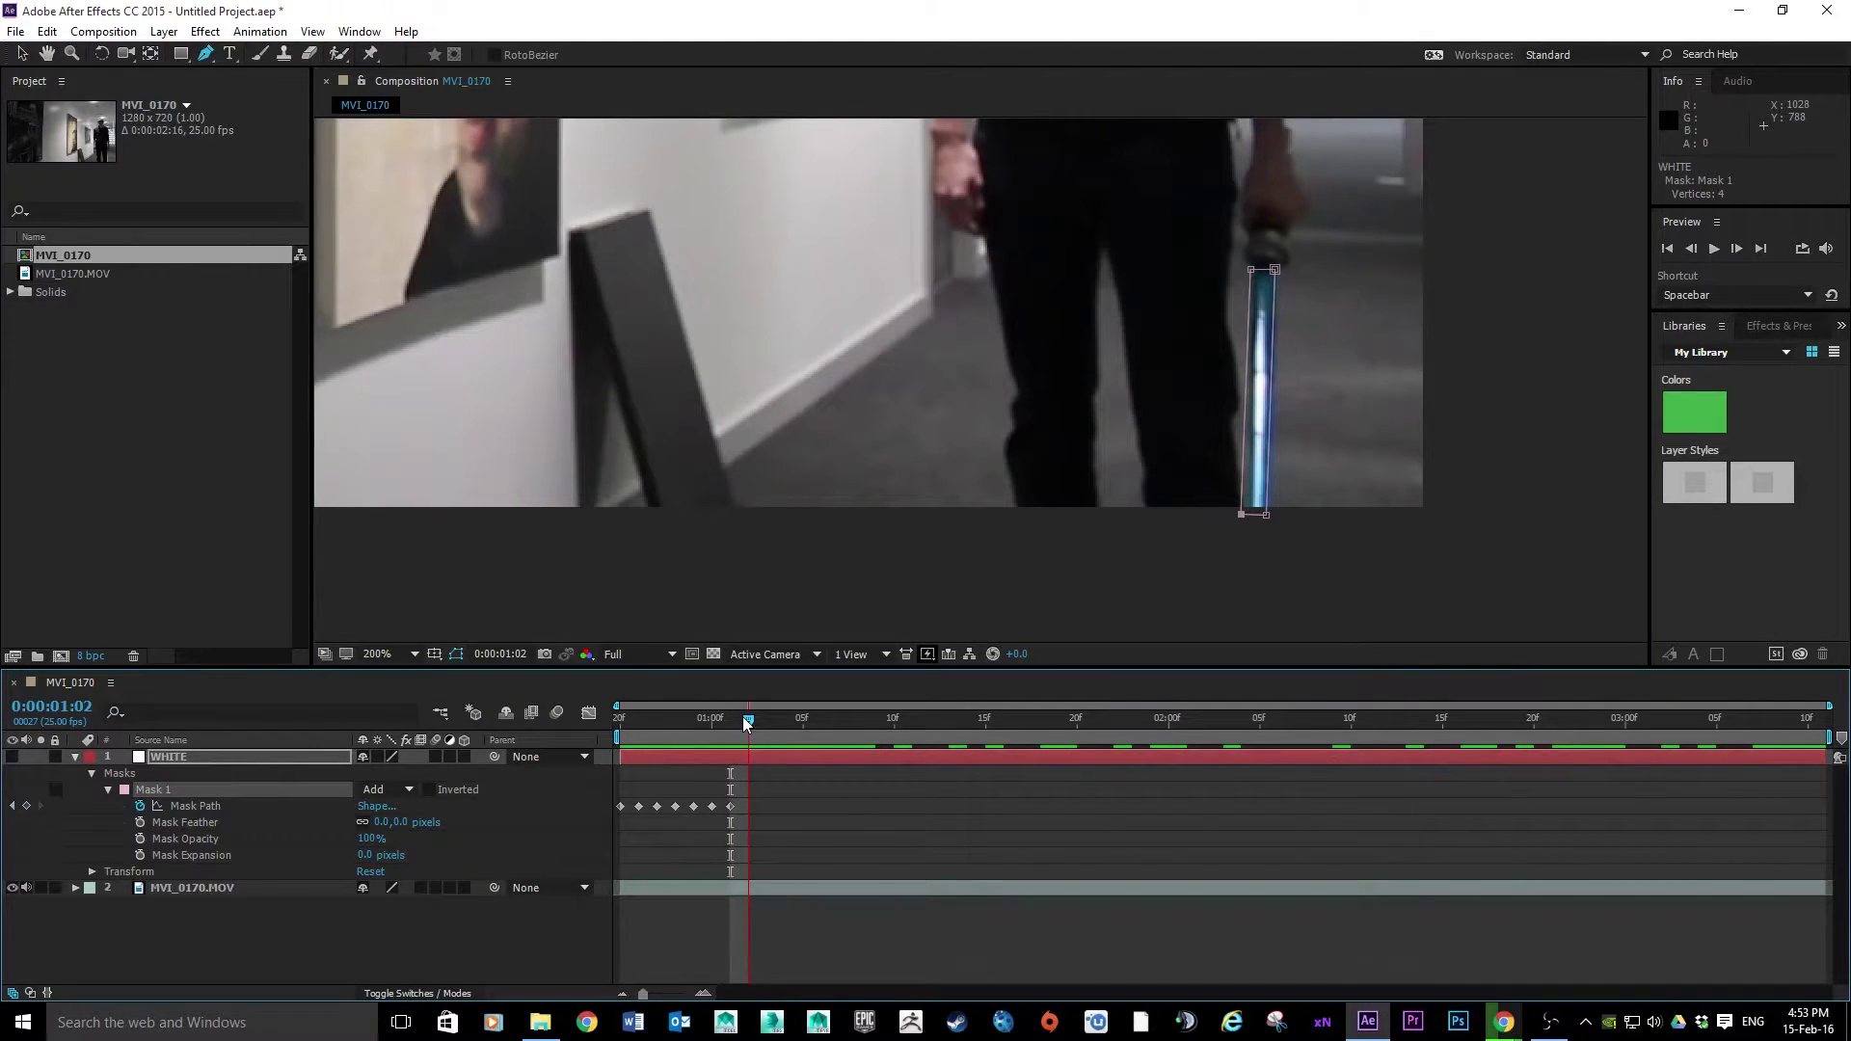
left_click_drag(1266, 515, 1269, 515)
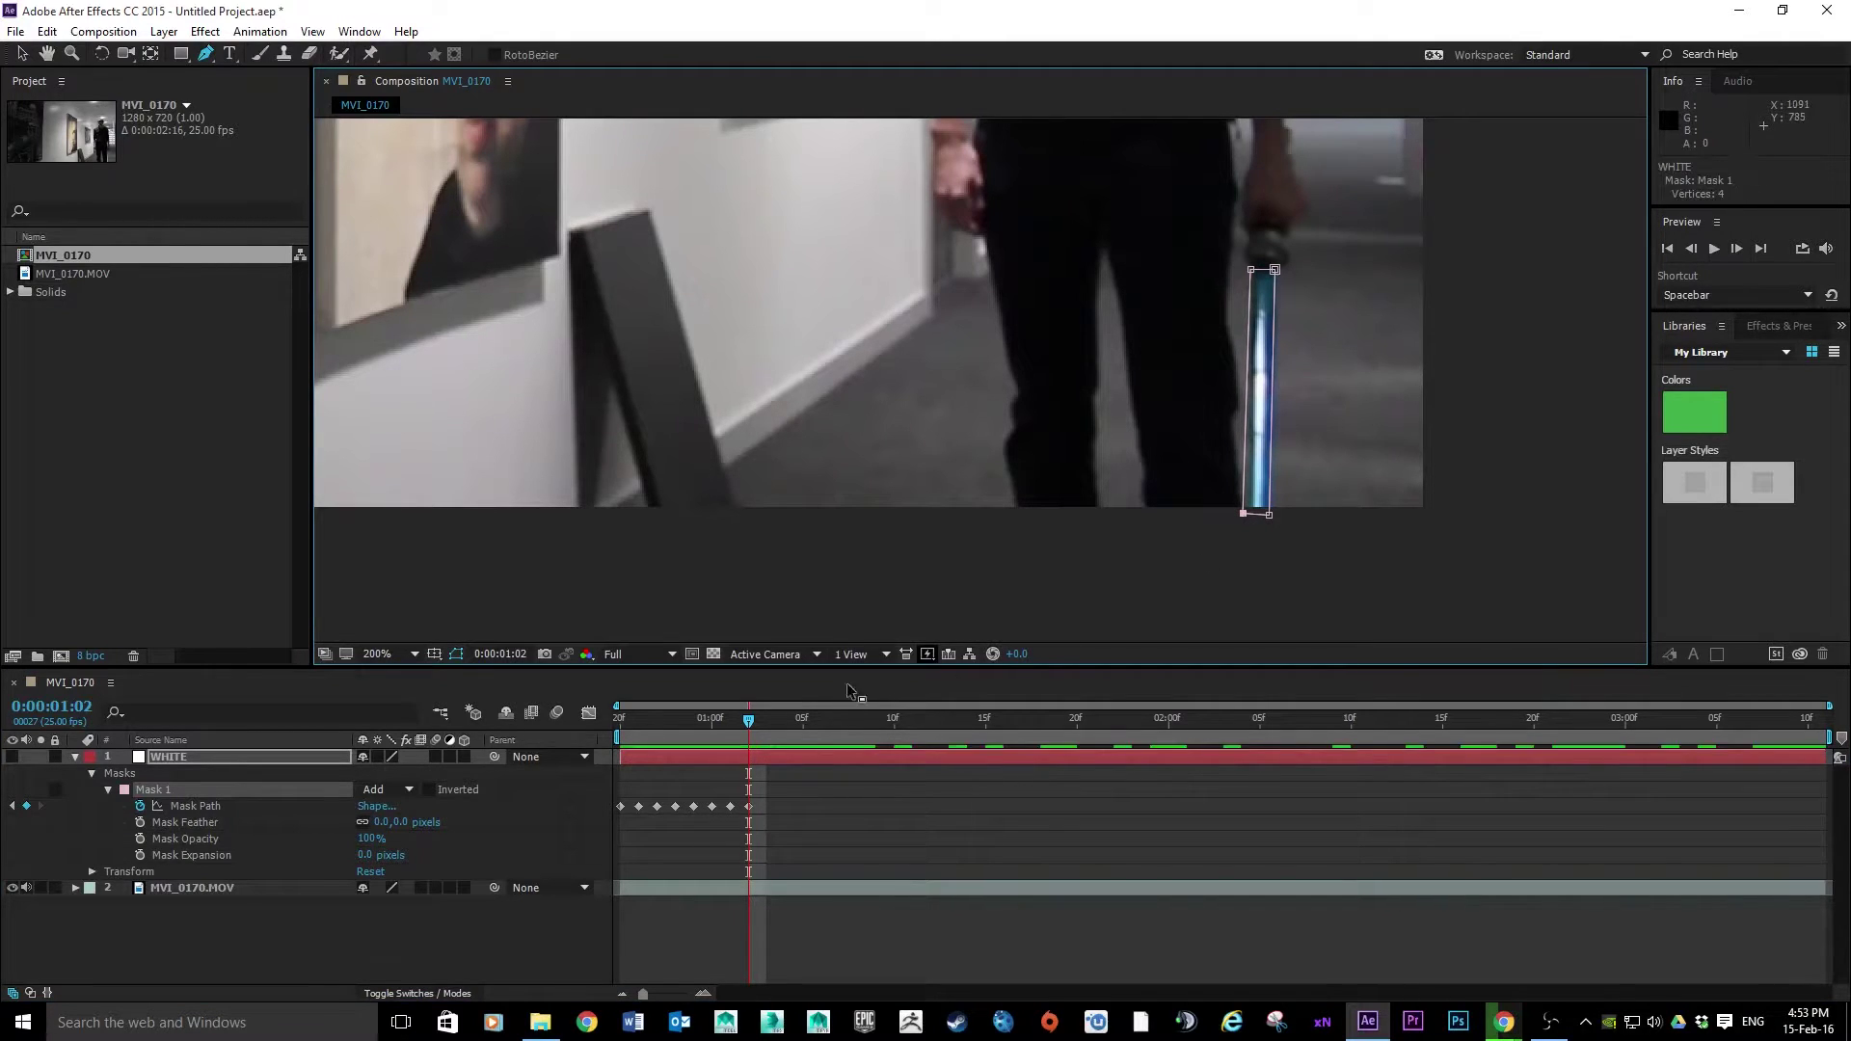
left_click_drag(754, 719, 760, 720)
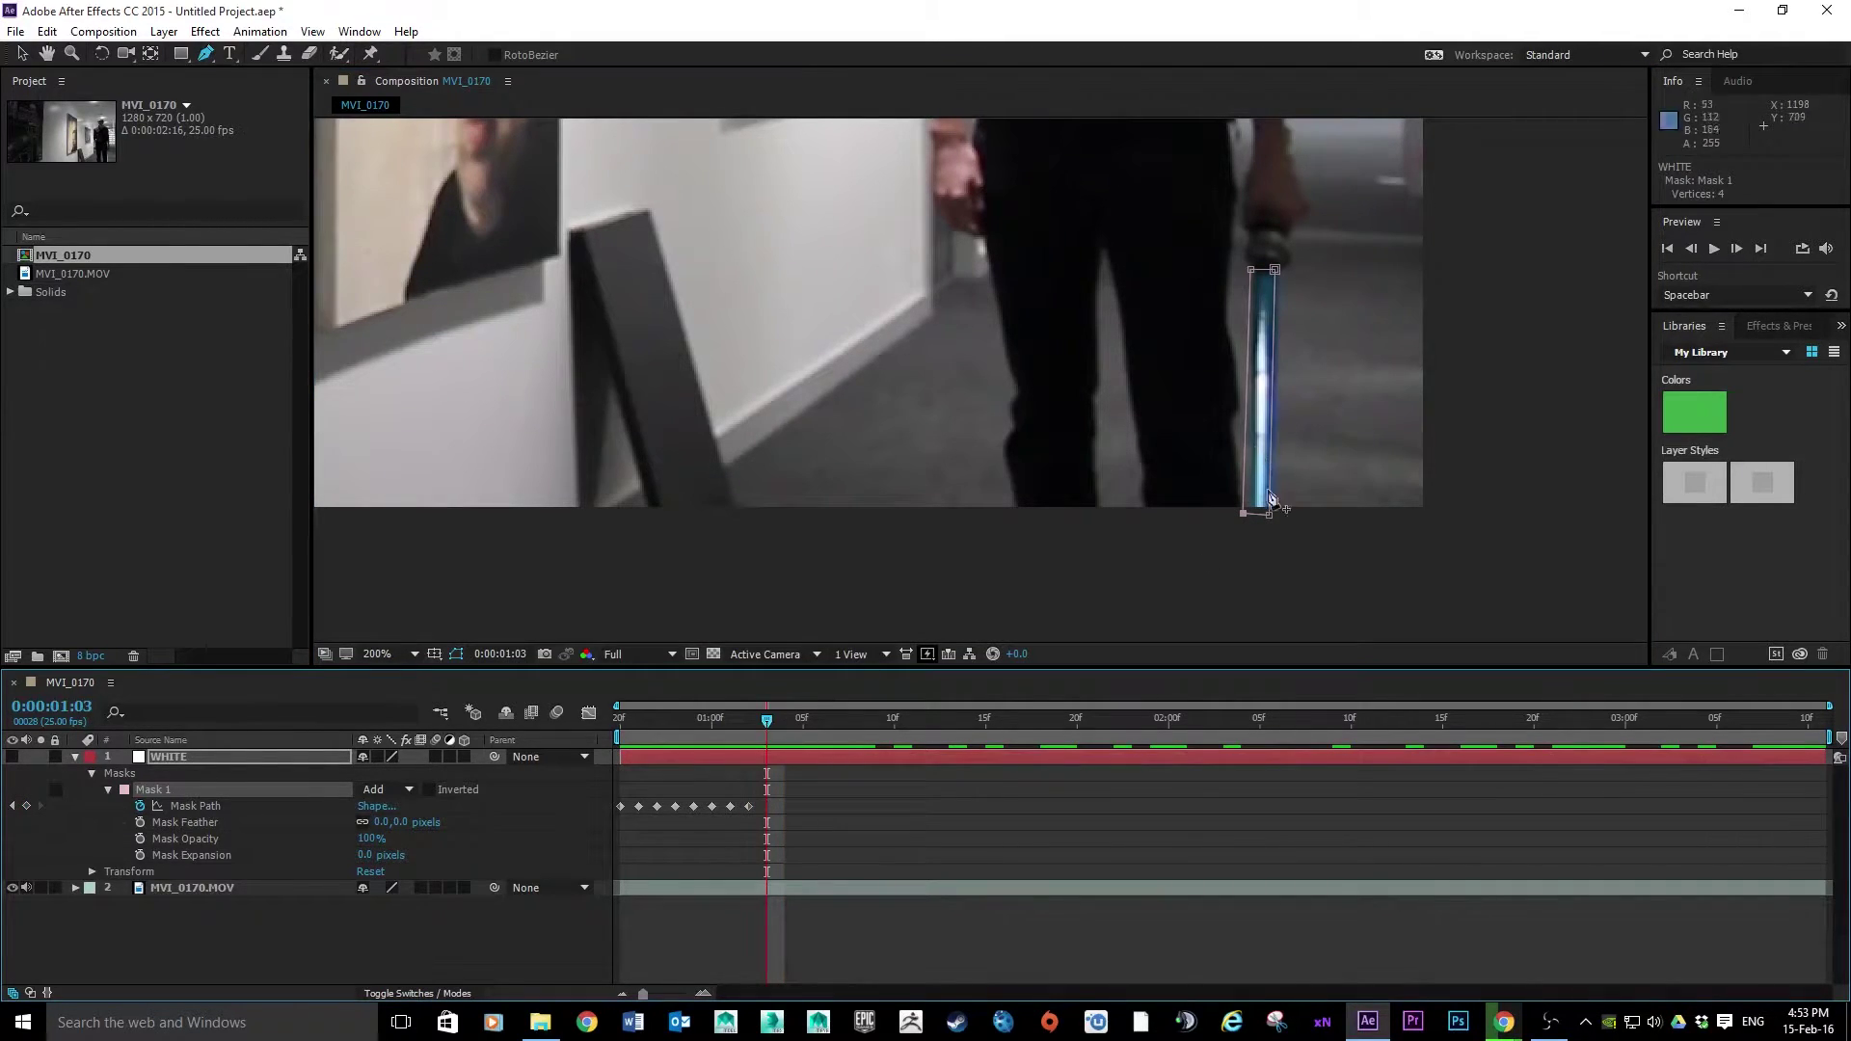
left_click_drag(1269, 517, 1249, 514)
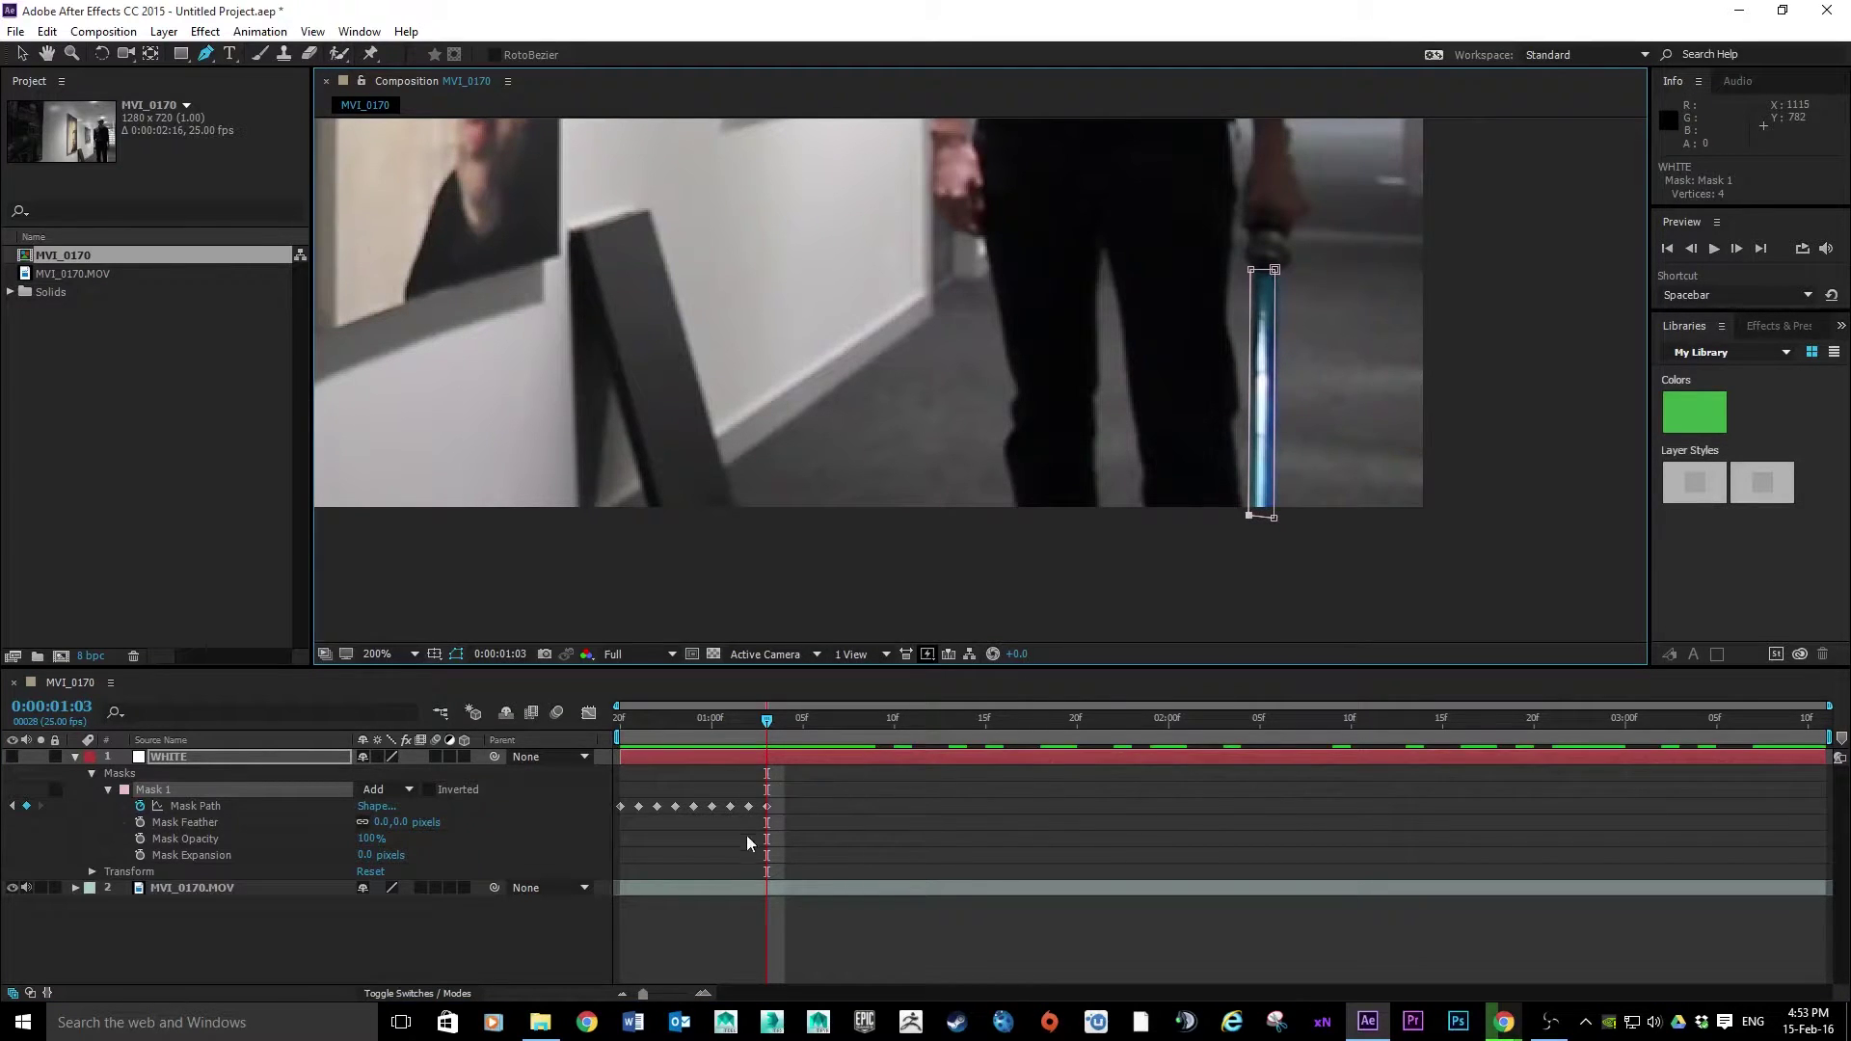
Step: Fit Mask 1 to the blade at 0:00:01:04 and 0:00:01:05 by adjusting its lower and upper corner points
left_click_drag(769, 725, 786, 723)
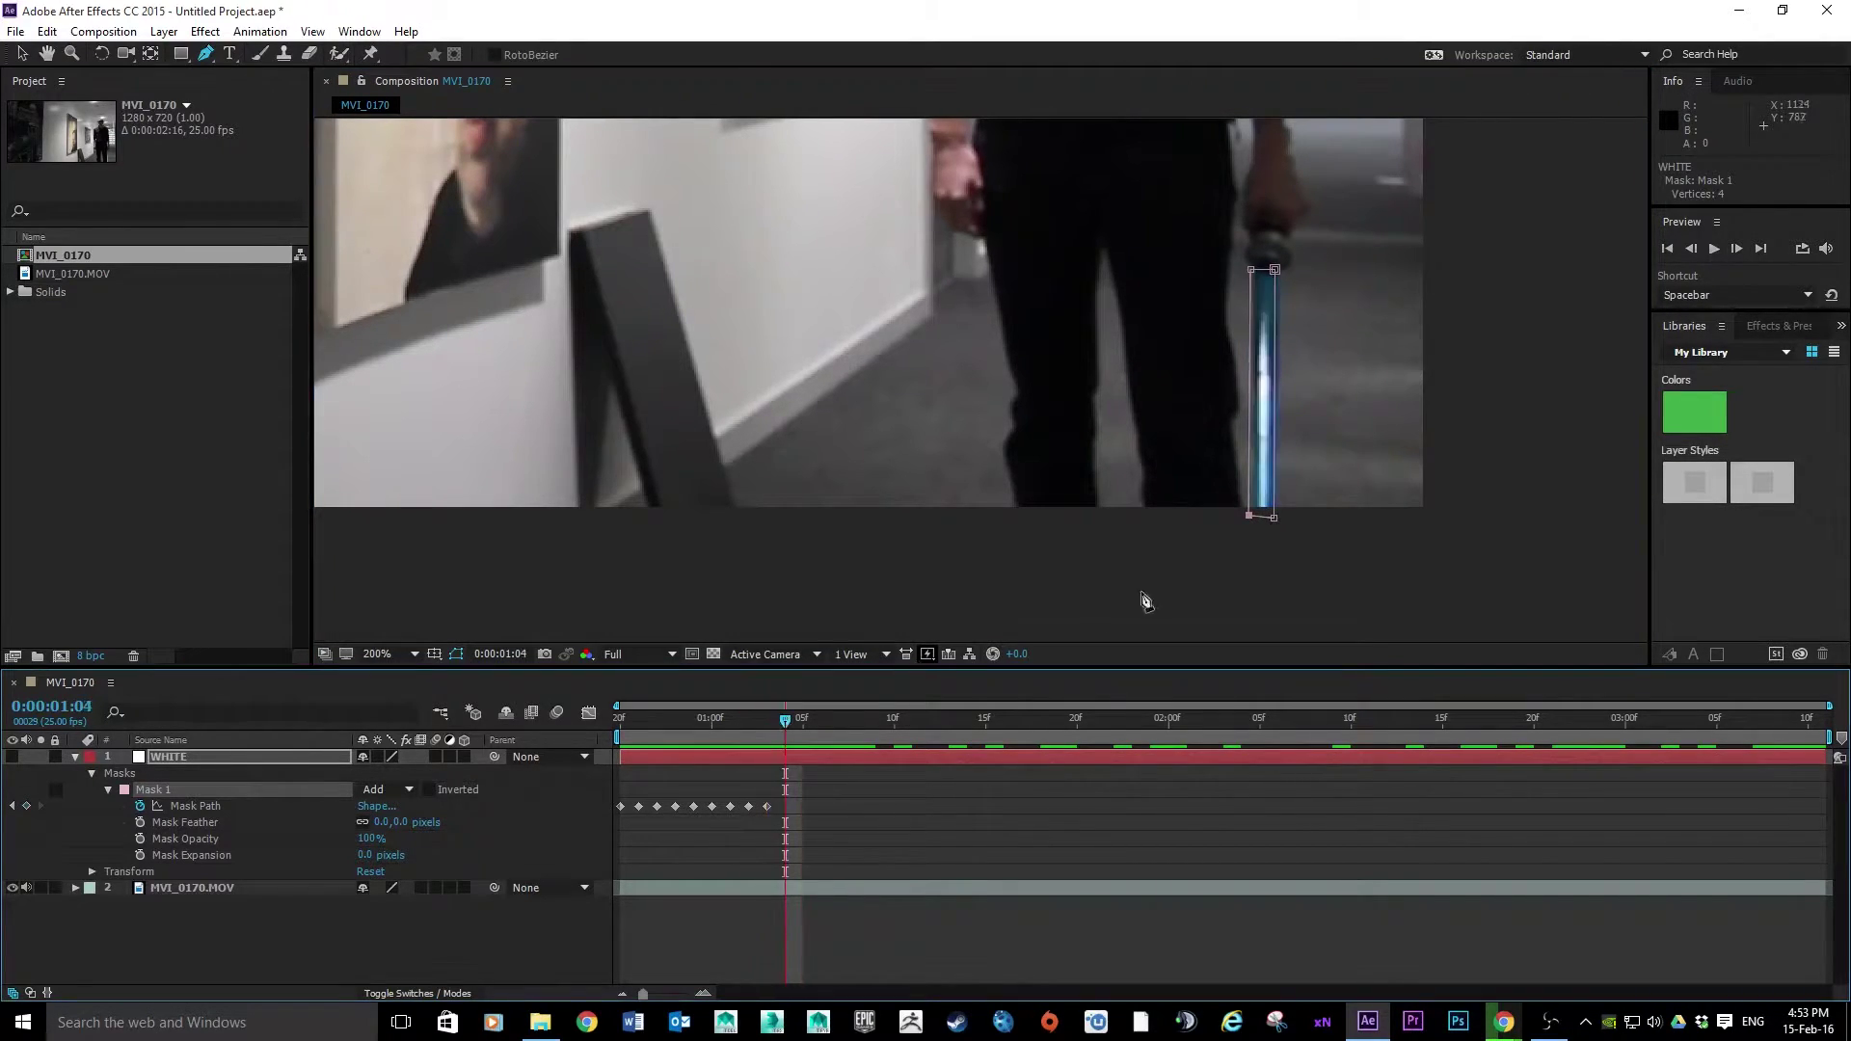
left_click_drag(1275, 520, 1253, 516)
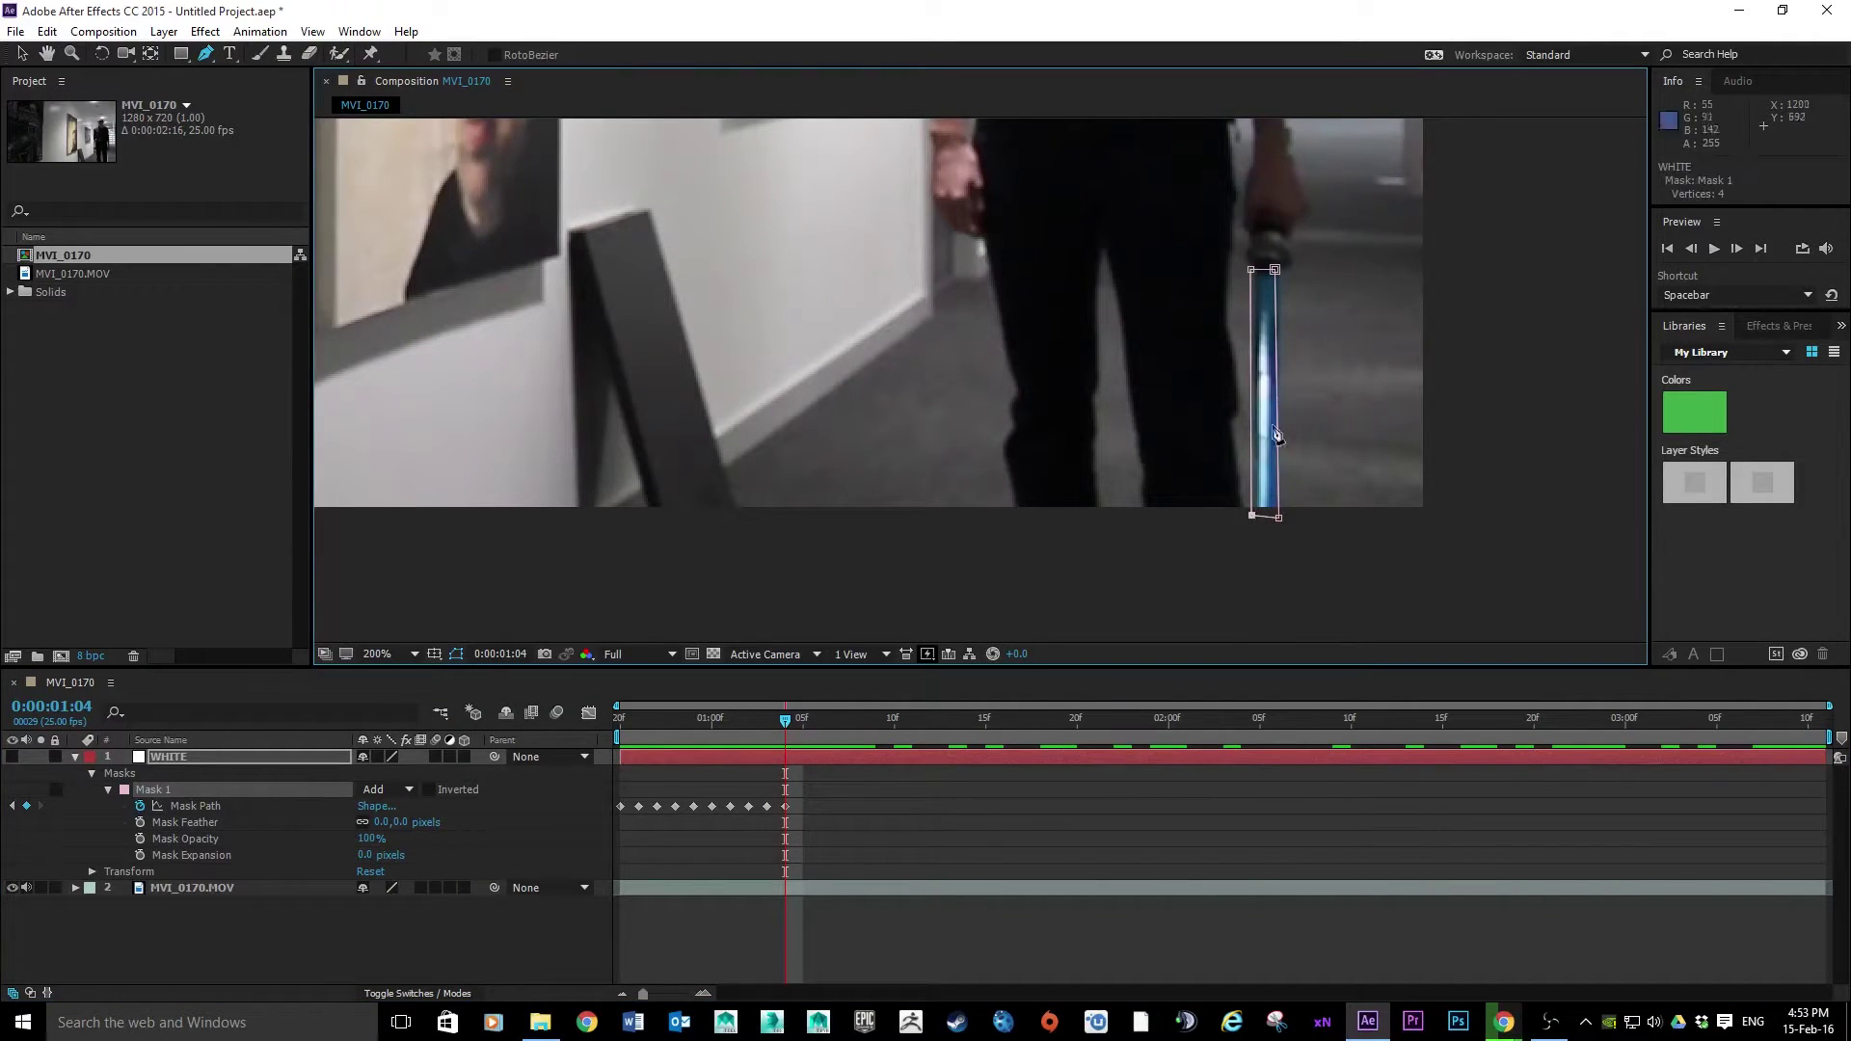
left_click_drag(1251, 269, 1256, 270)
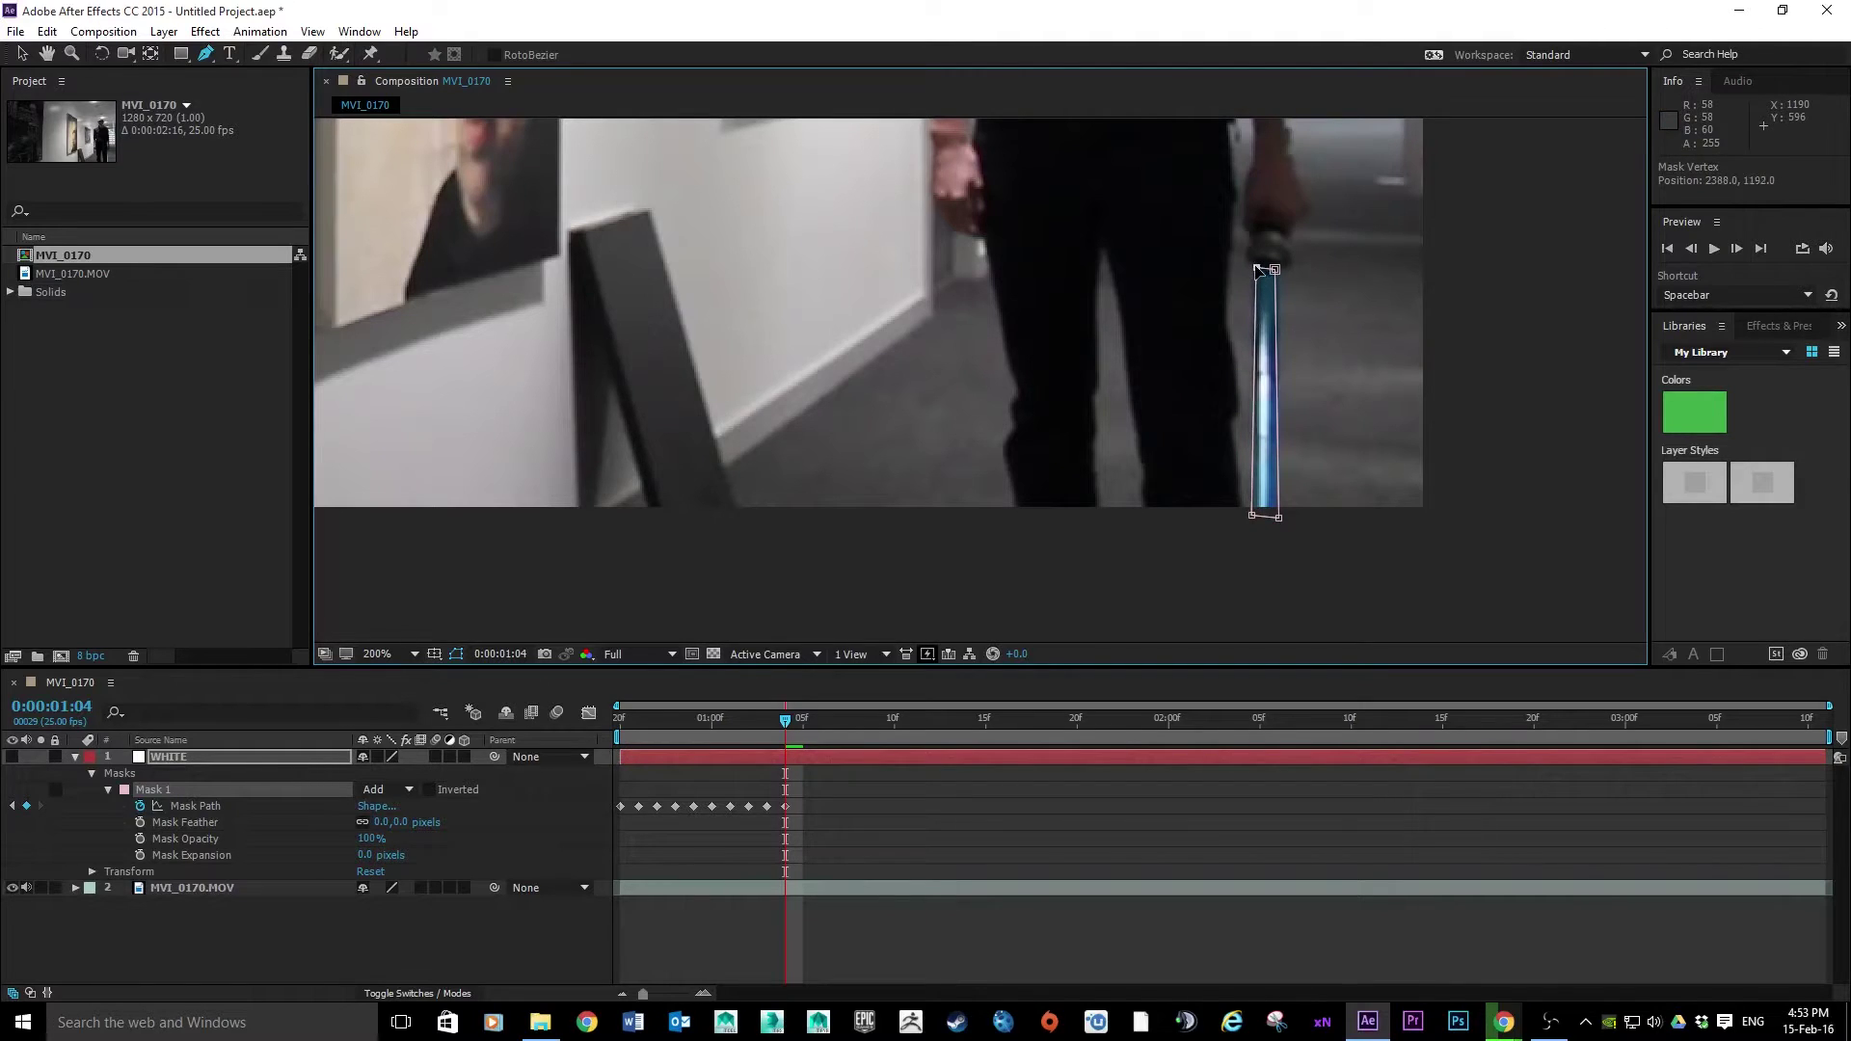
left_click(804, 714)
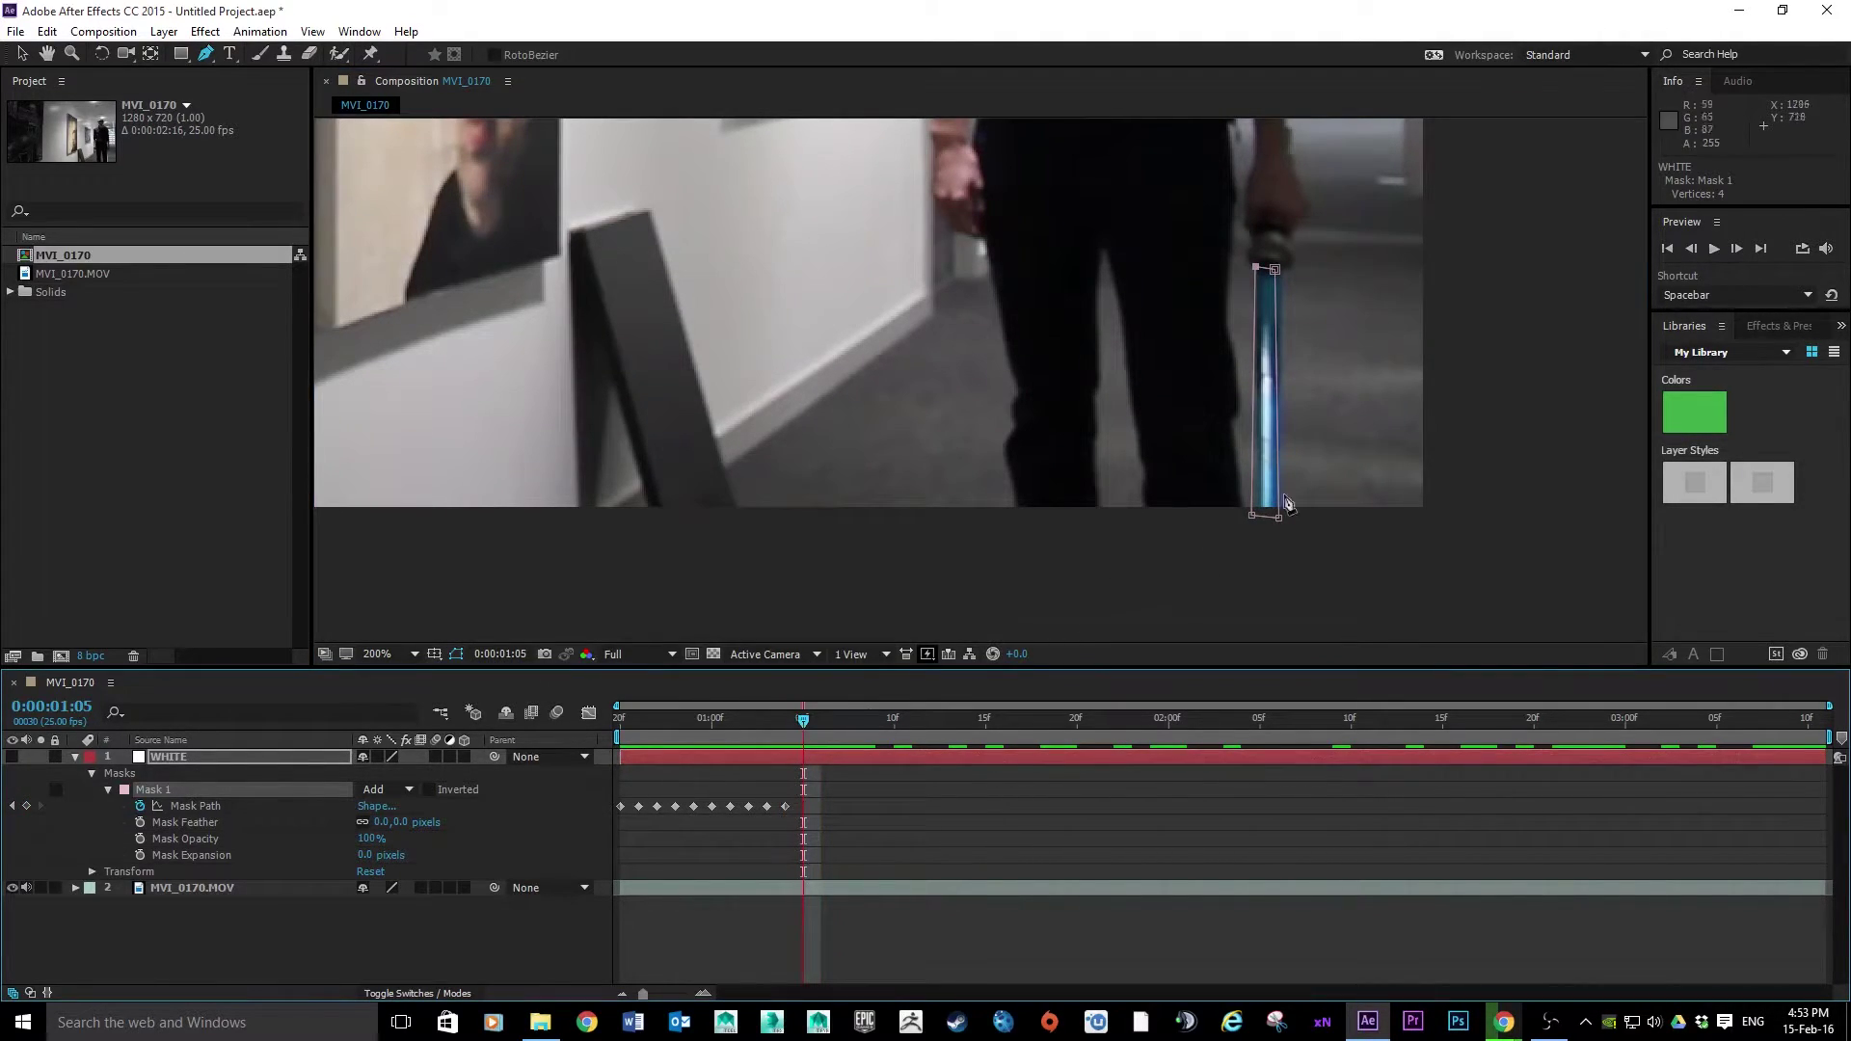
left_click_drag(1275, 269, 1258, 273)
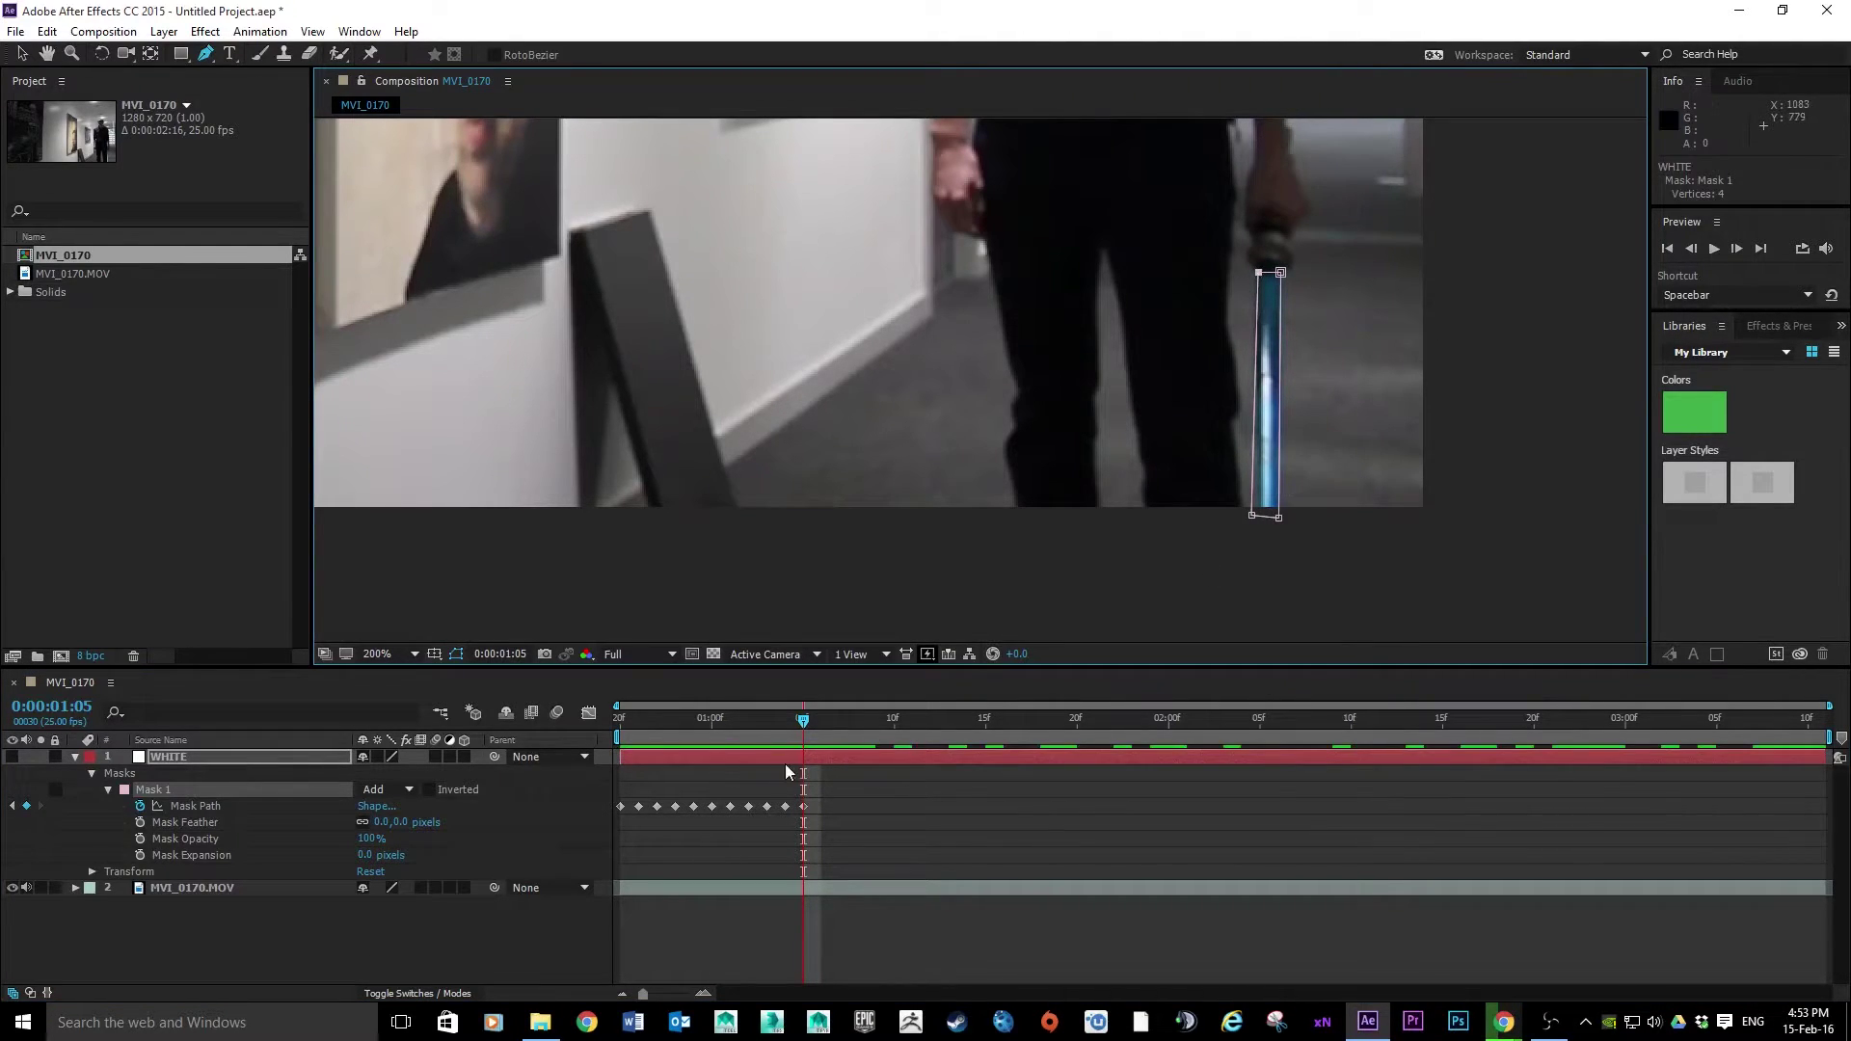
Step: Shift the lower corners of Mask 1 at 0:00:01:06 and nudge its upper corner at 0:00:01:07 to match the blade
left_click(816, 719)
left_click_drag(1278, 517, 1260, 519)
left_click(833, 719)
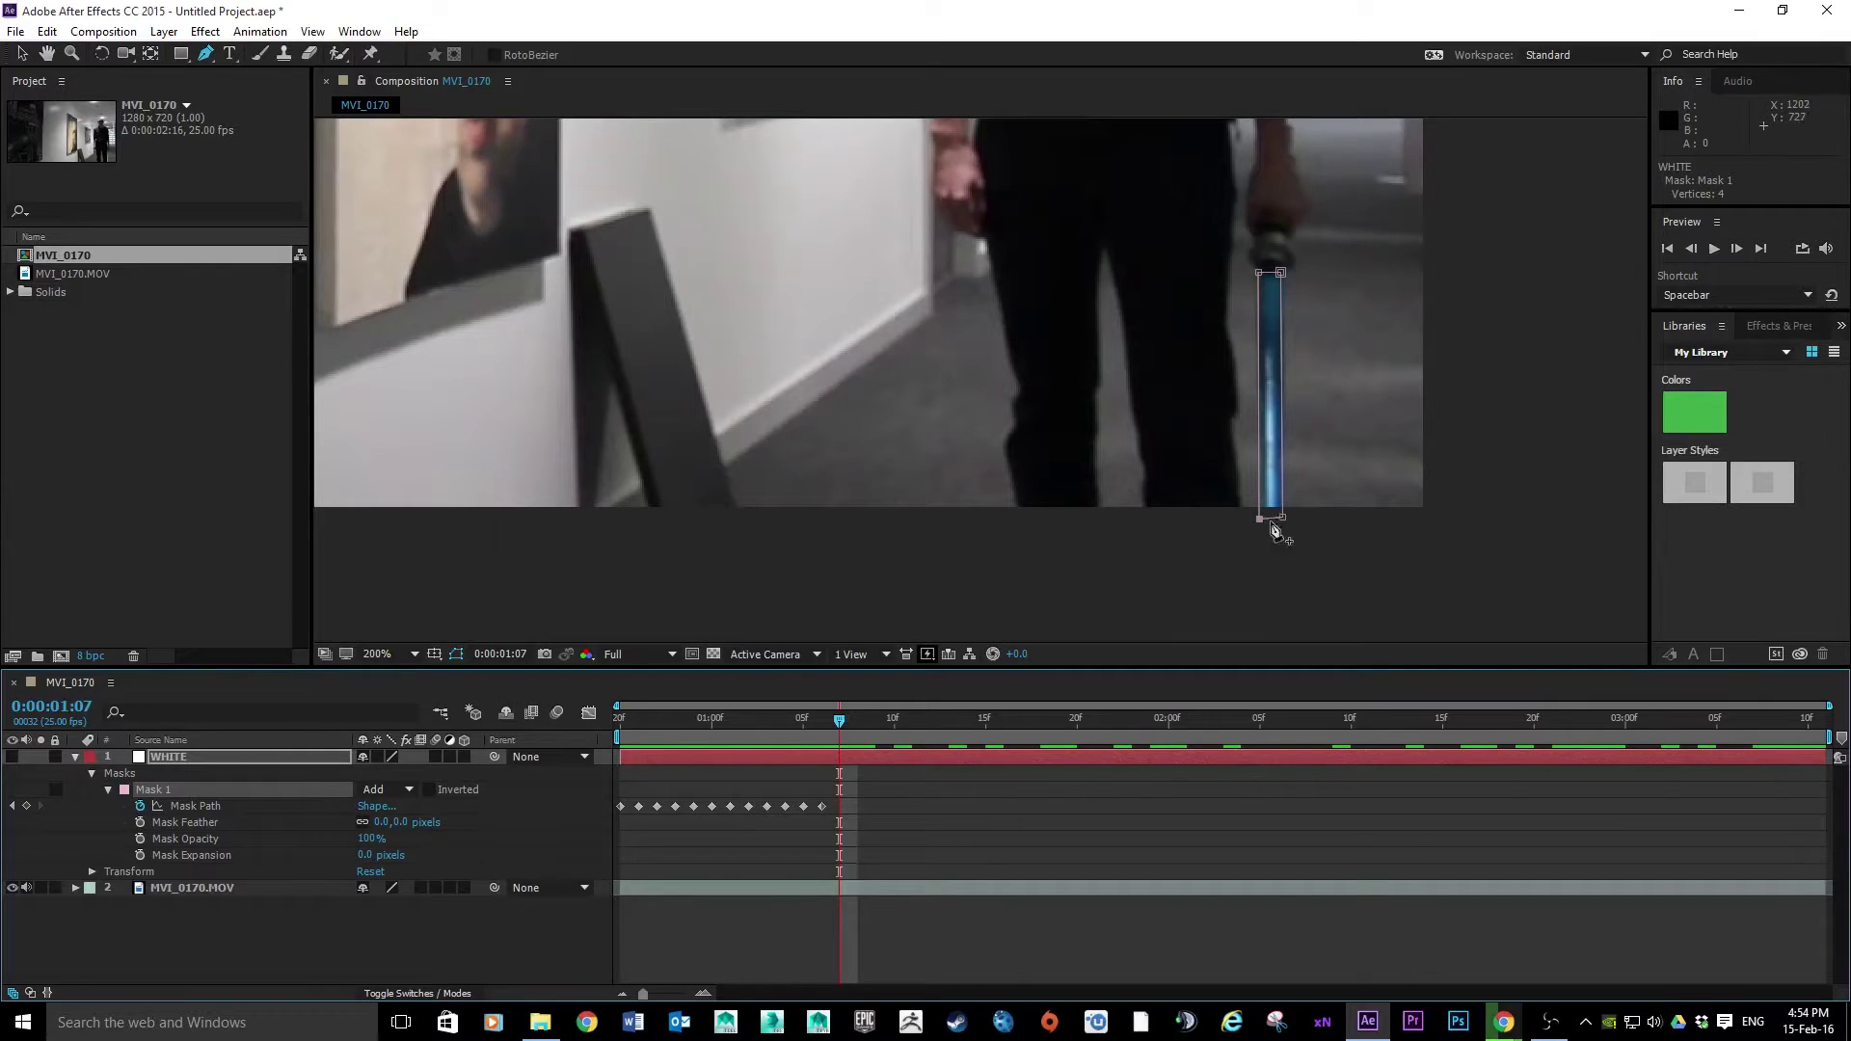
left_click_drag(1281, 274, 1284, 276)
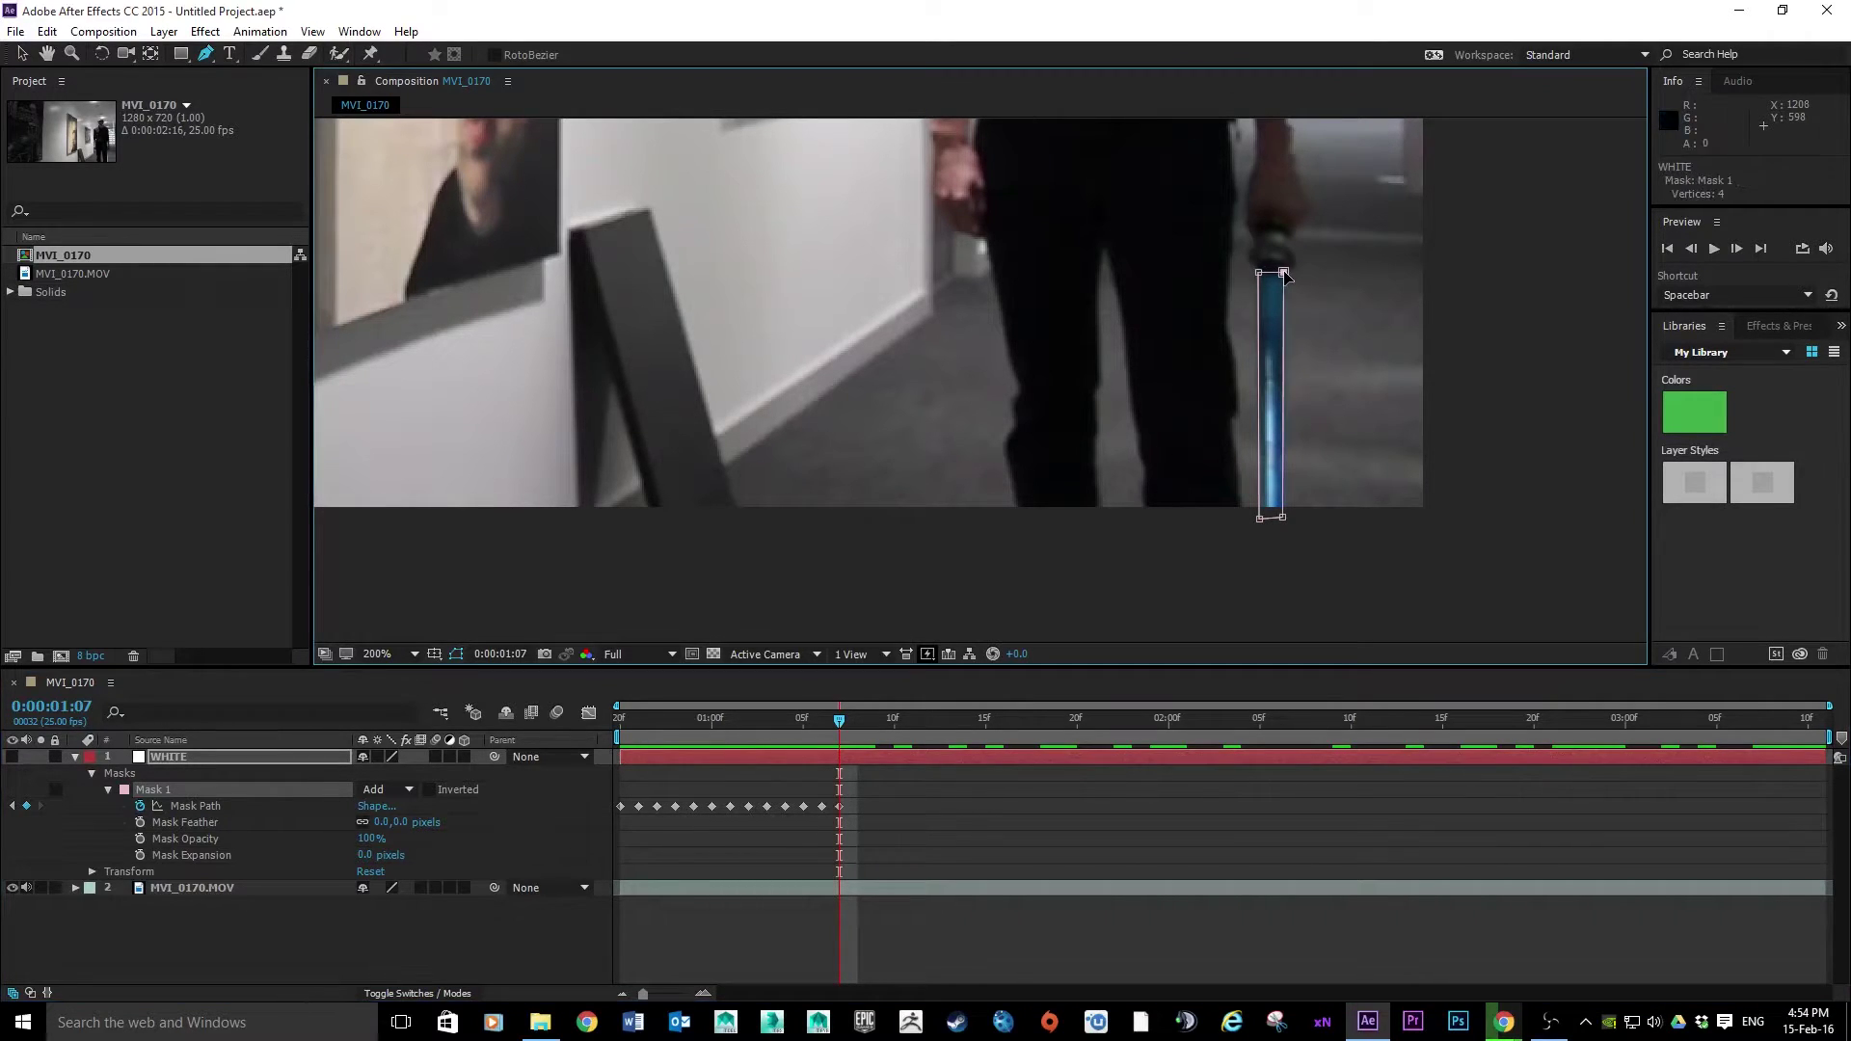
Step: Add a Mask Path keyframe at 0:00:01:08 without reshaping, and move the whole mask onto the blade at 0:00:01:09
left_click_drag(842, 715, 857, 723)
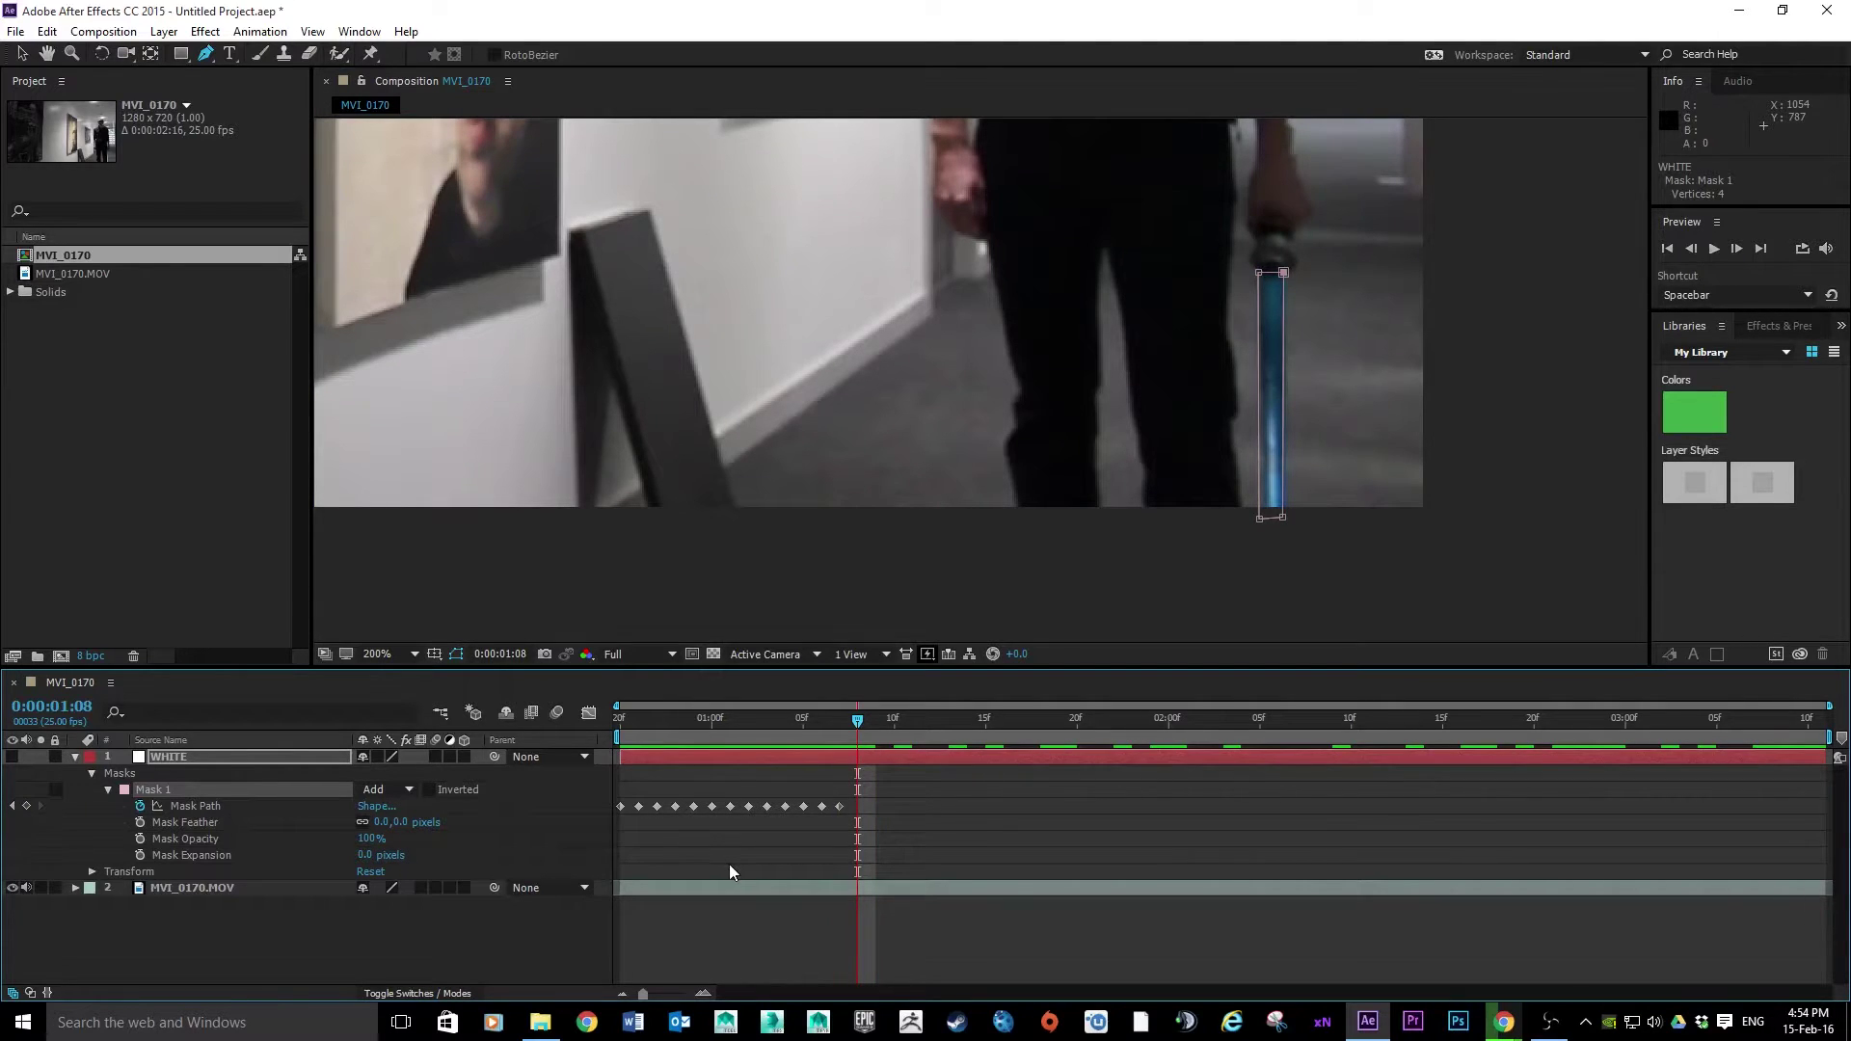
left_click(27, 808)
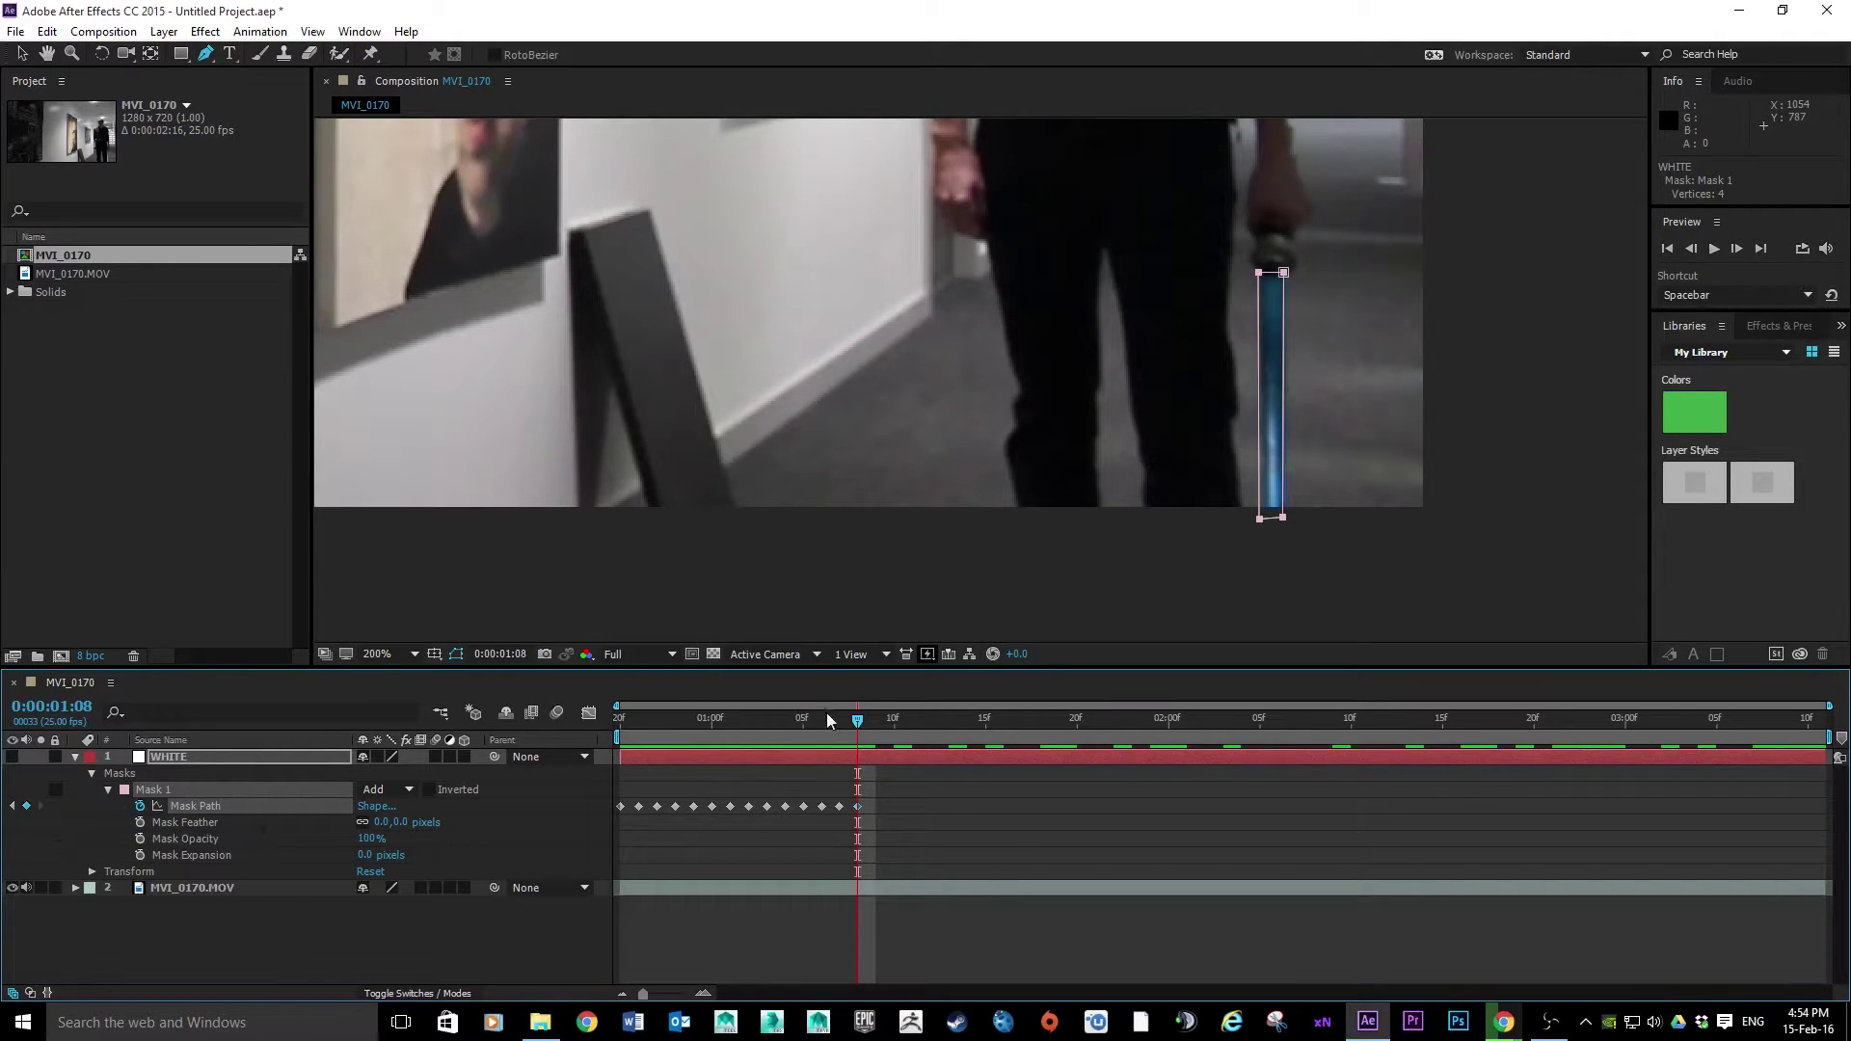
left_click(870, 717)
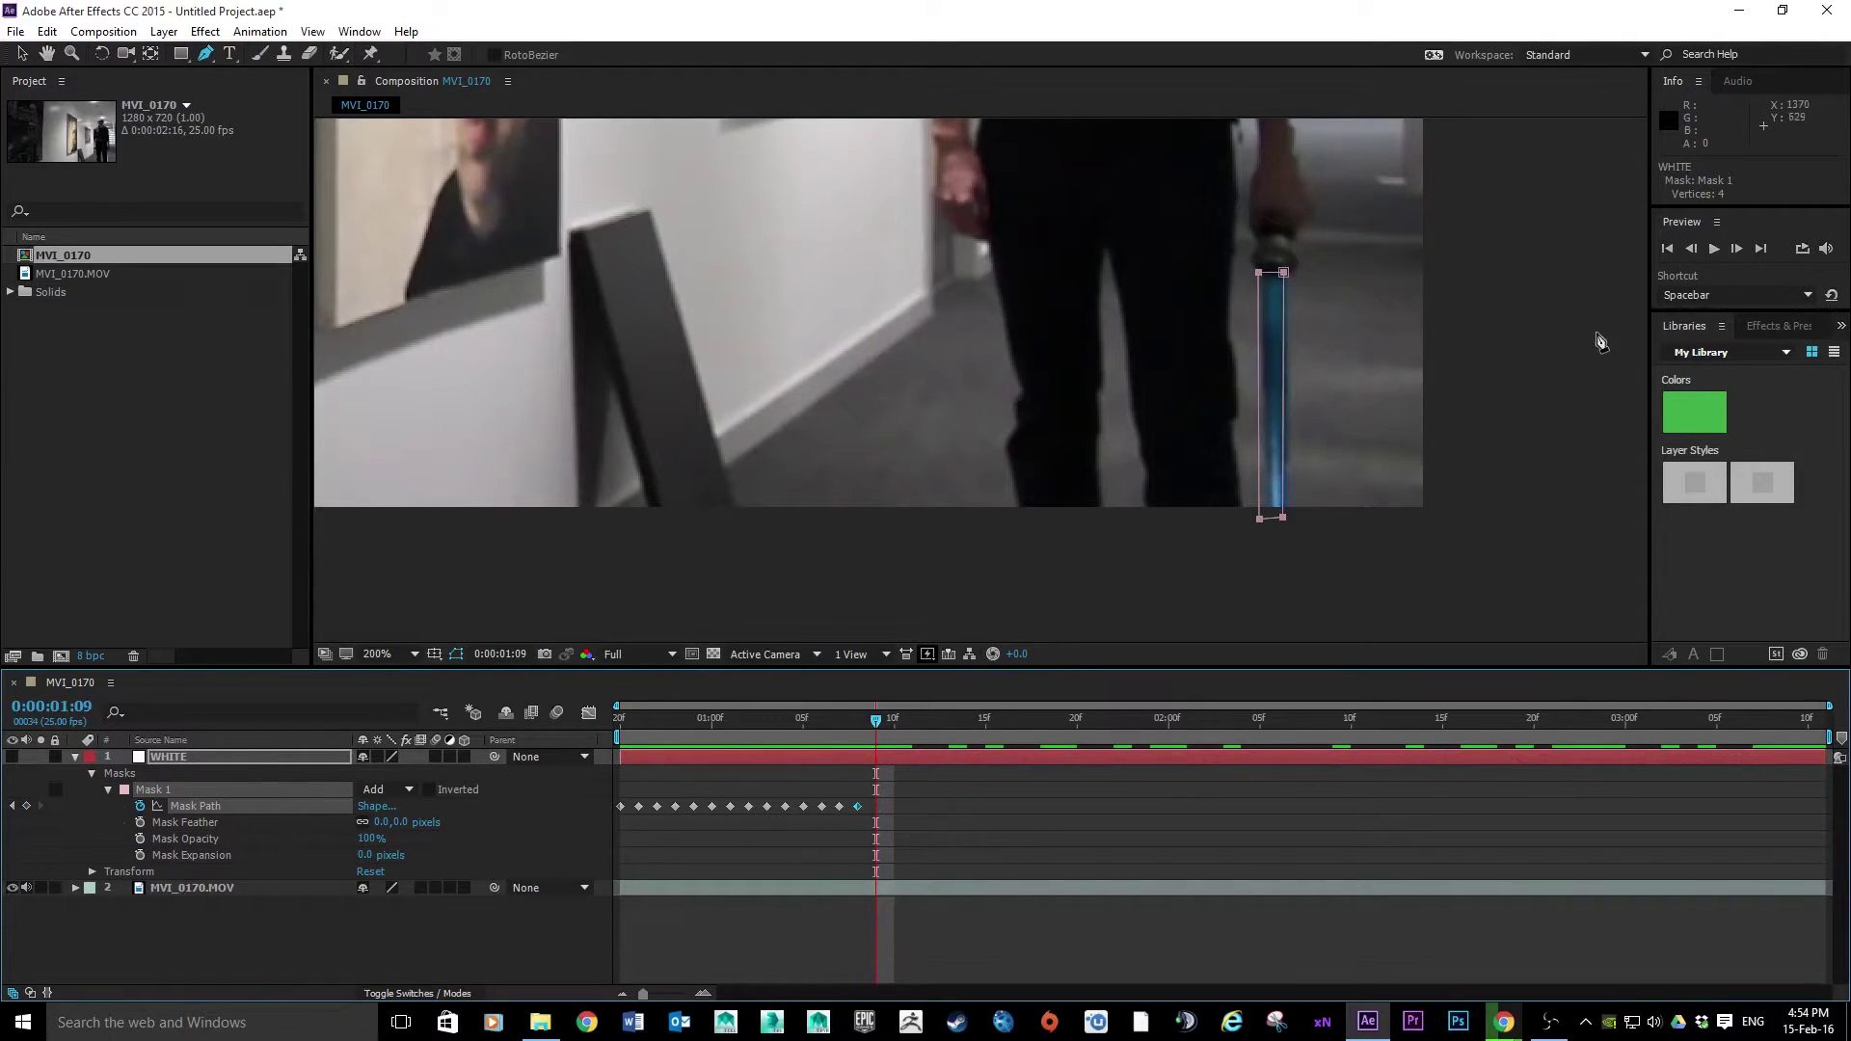
left_click_drag(1283, 273, 1289, 277)
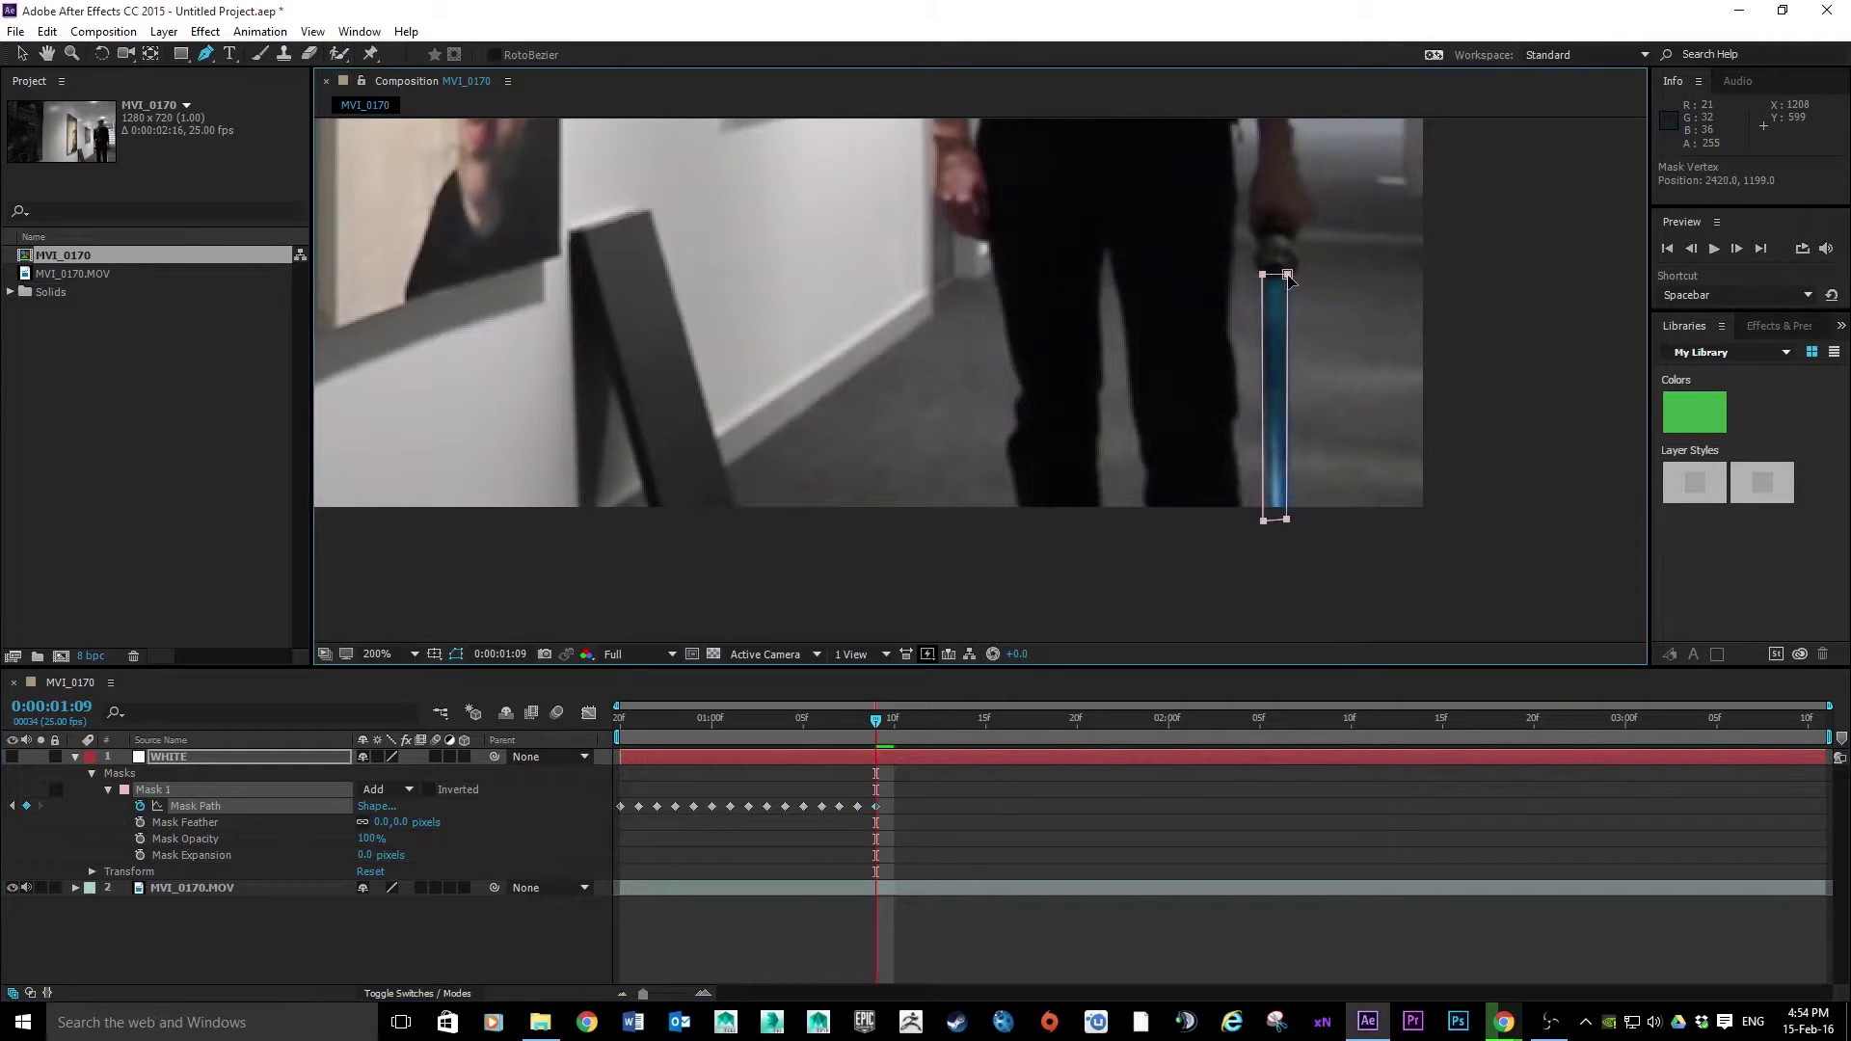
Step: At 0:00:01:10, adjust the upper and lower corner points of Mask 1 to align both edges with the blade
left_click(892, 721)
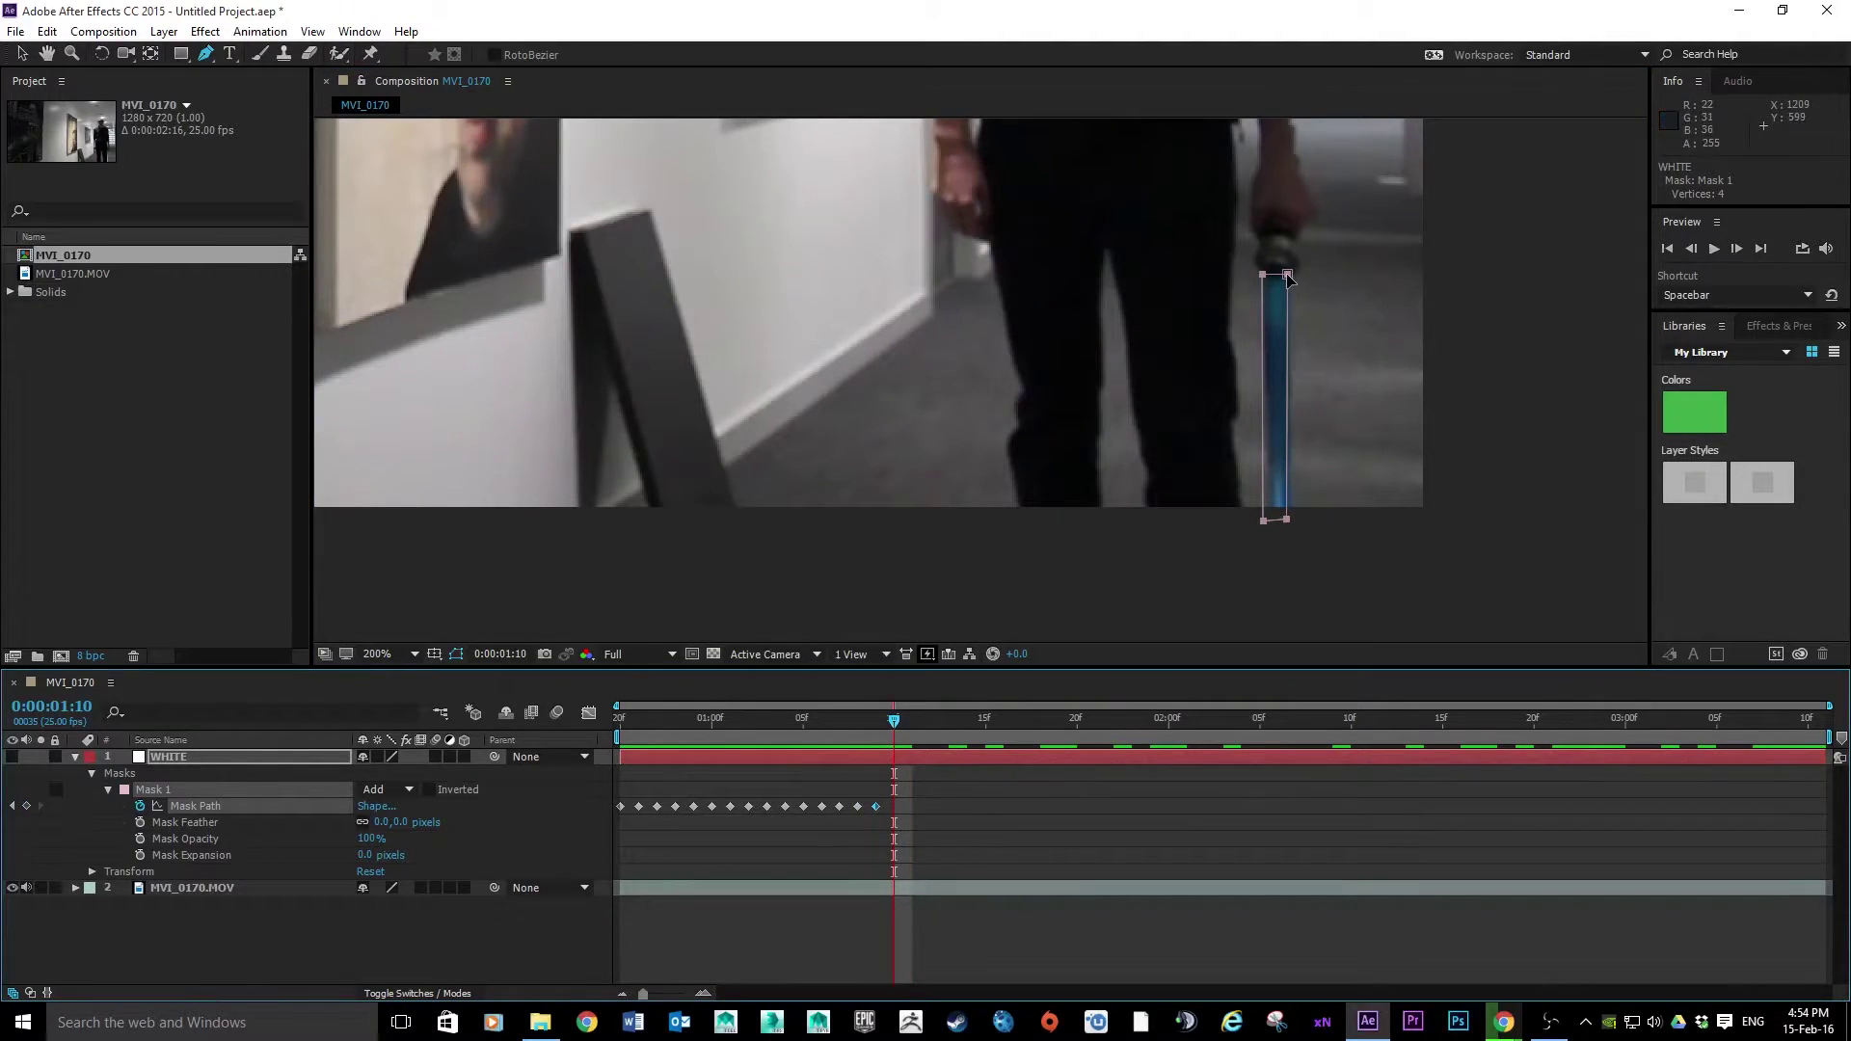
left_click_drag(1289, 277, 1291, 278)
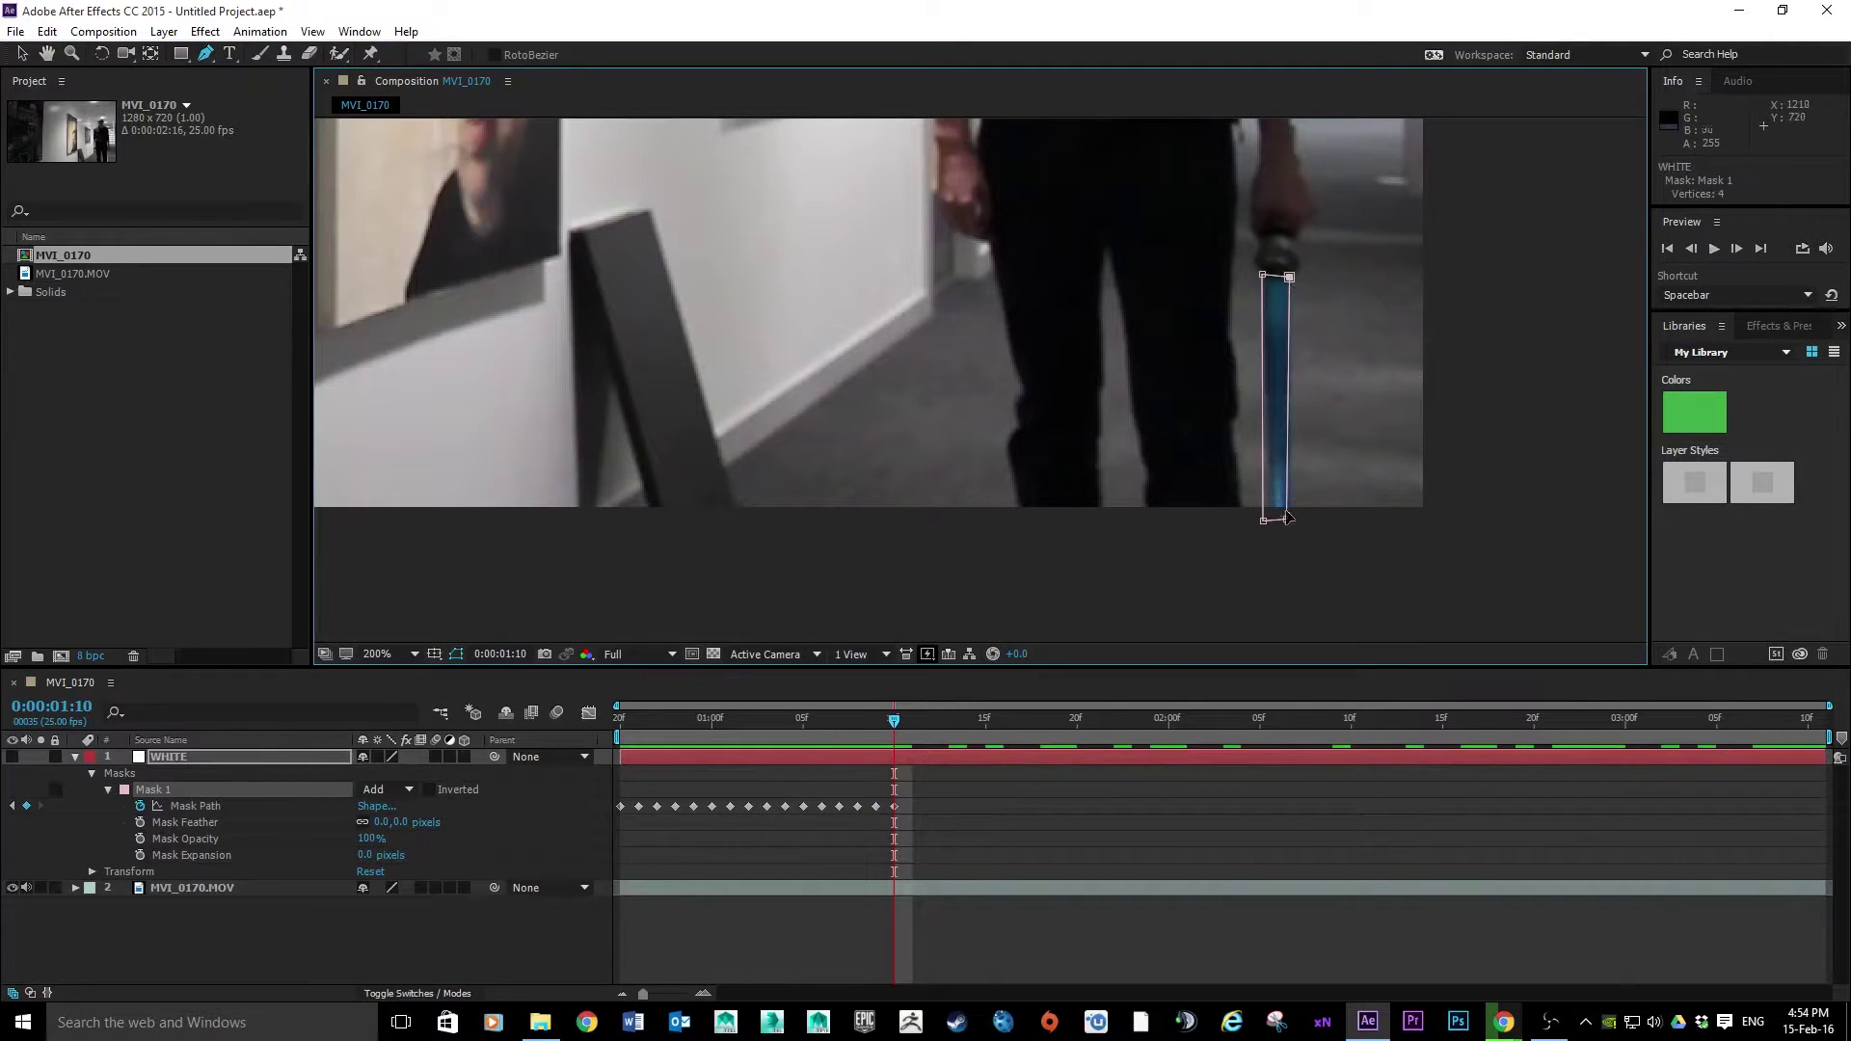
left_click_drag(1288, 521, 1266, 520)
left_click_drag(1263, 277, 1267, 278)
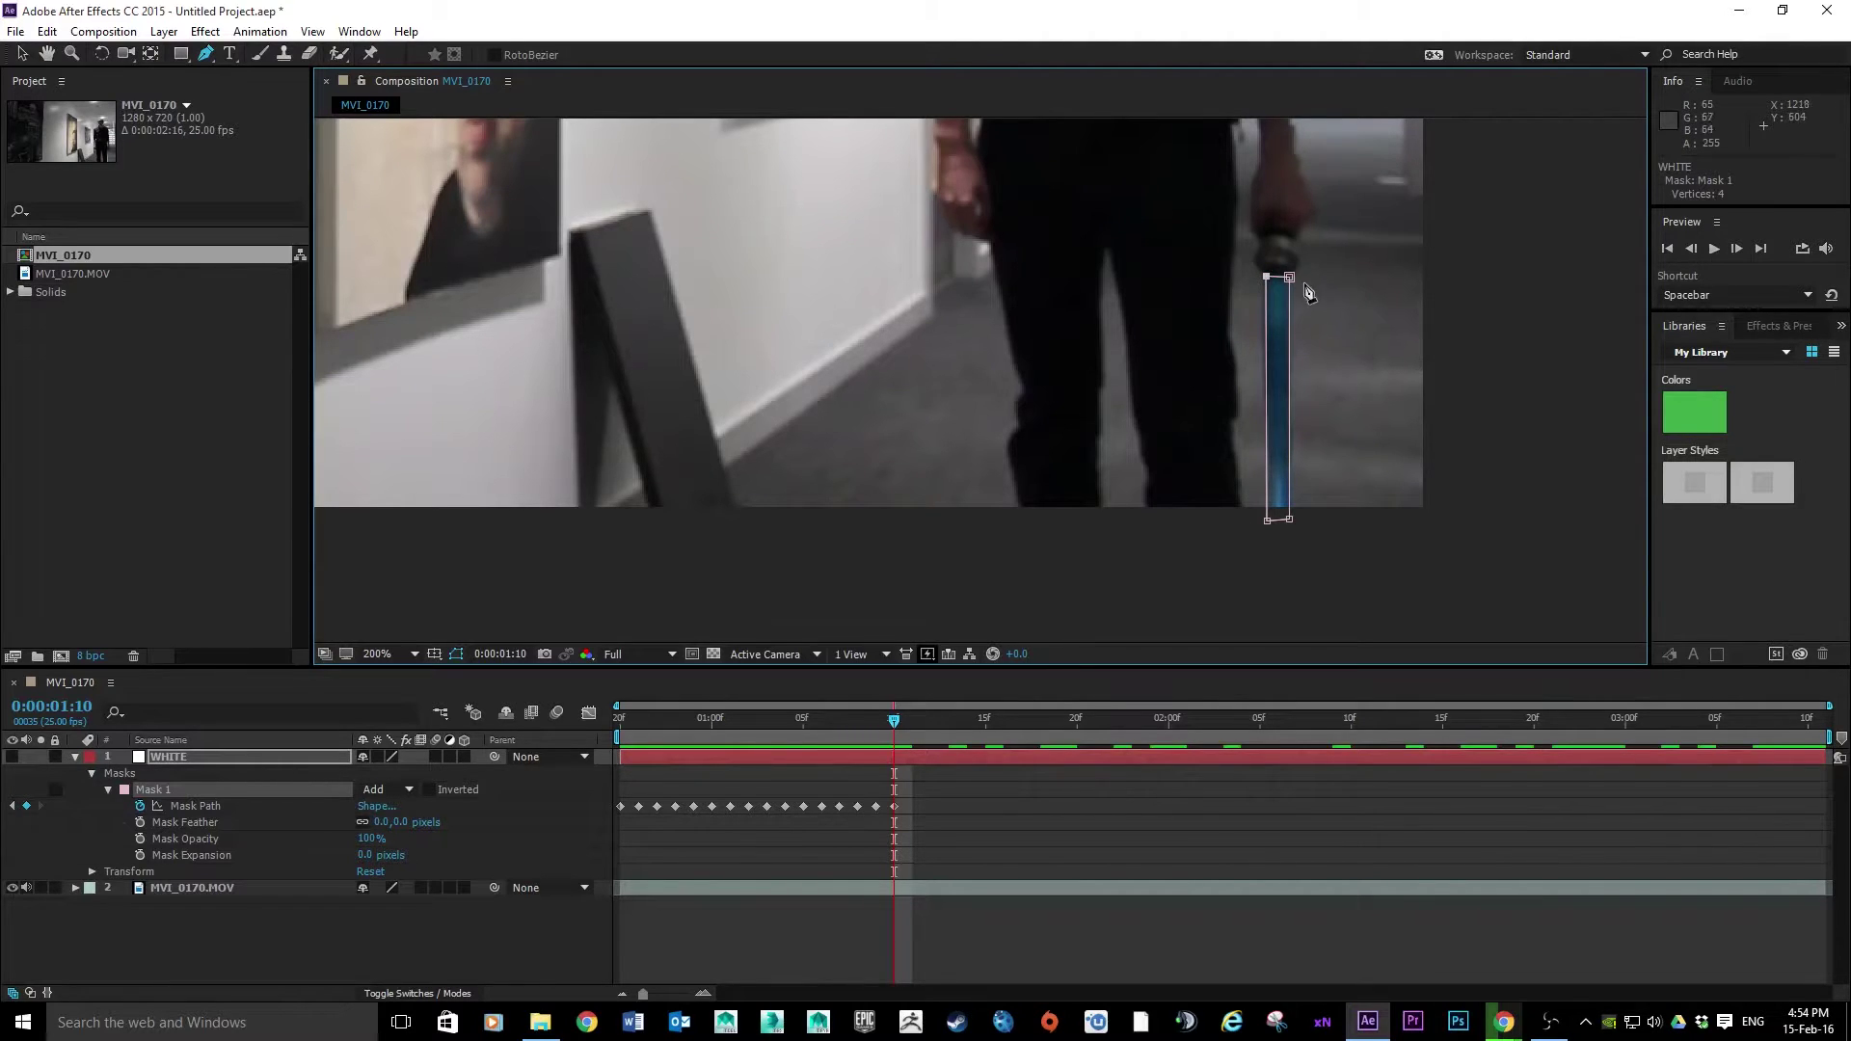
Step: Skip 0:00:01:11 and keyframe the Mask 1 path at 0:00:01:12 by shifting its upper and lower corner points with the blade
left_click(910, 718)
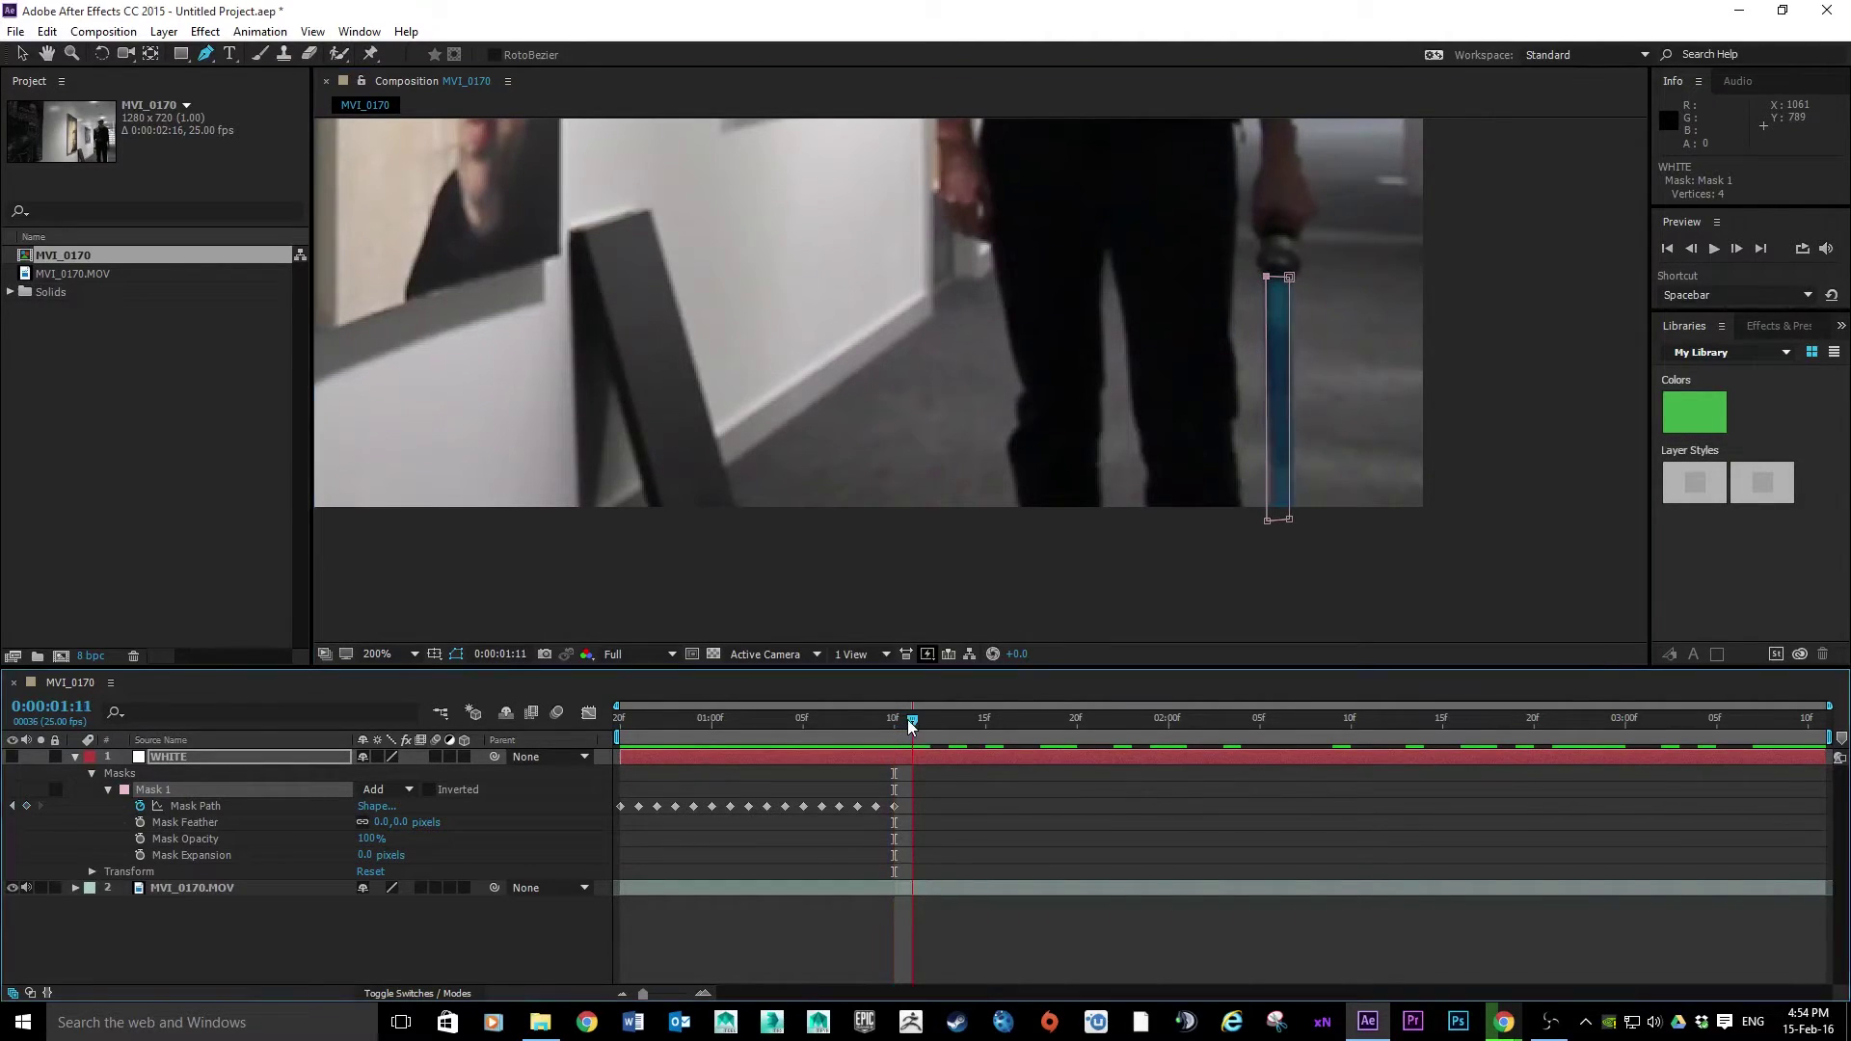
left_click_drag(918, 720, 930, 721)
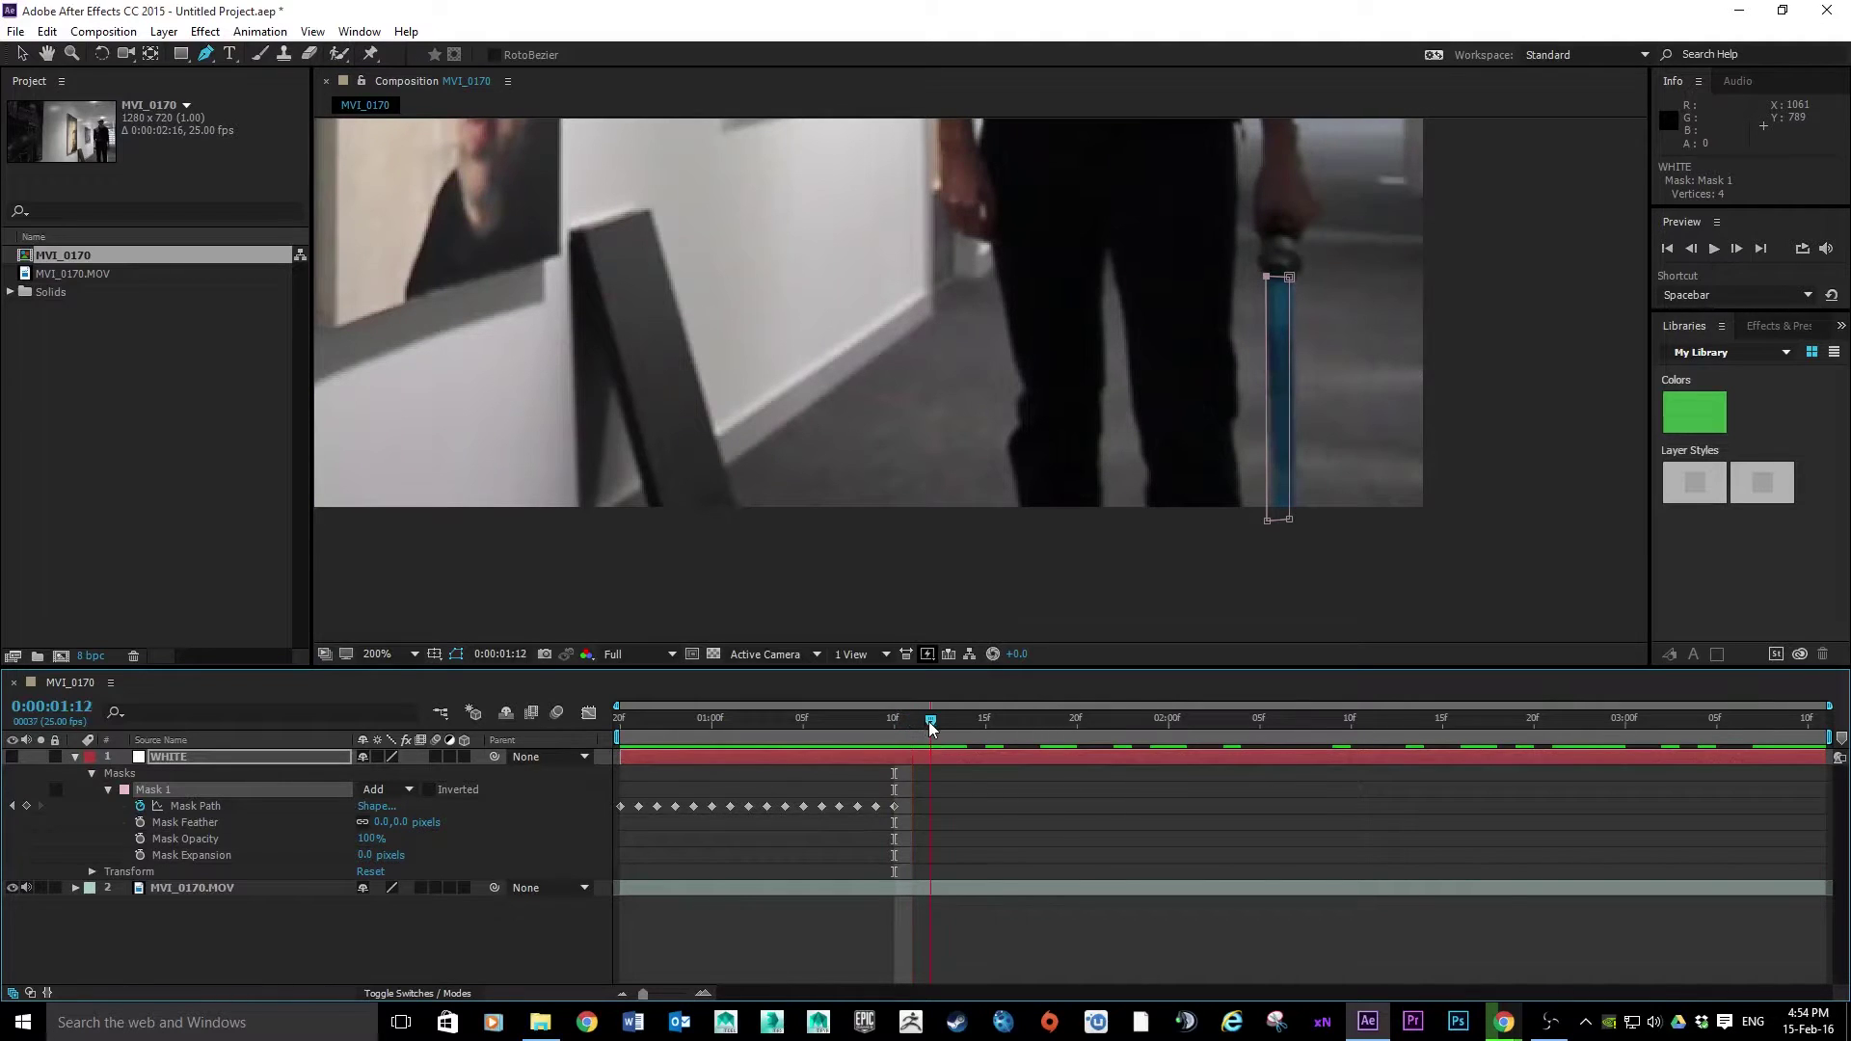
left_click_drag(1290, 277, 1292, 276)
left_click_drag(1291, 519, 1274, 521)
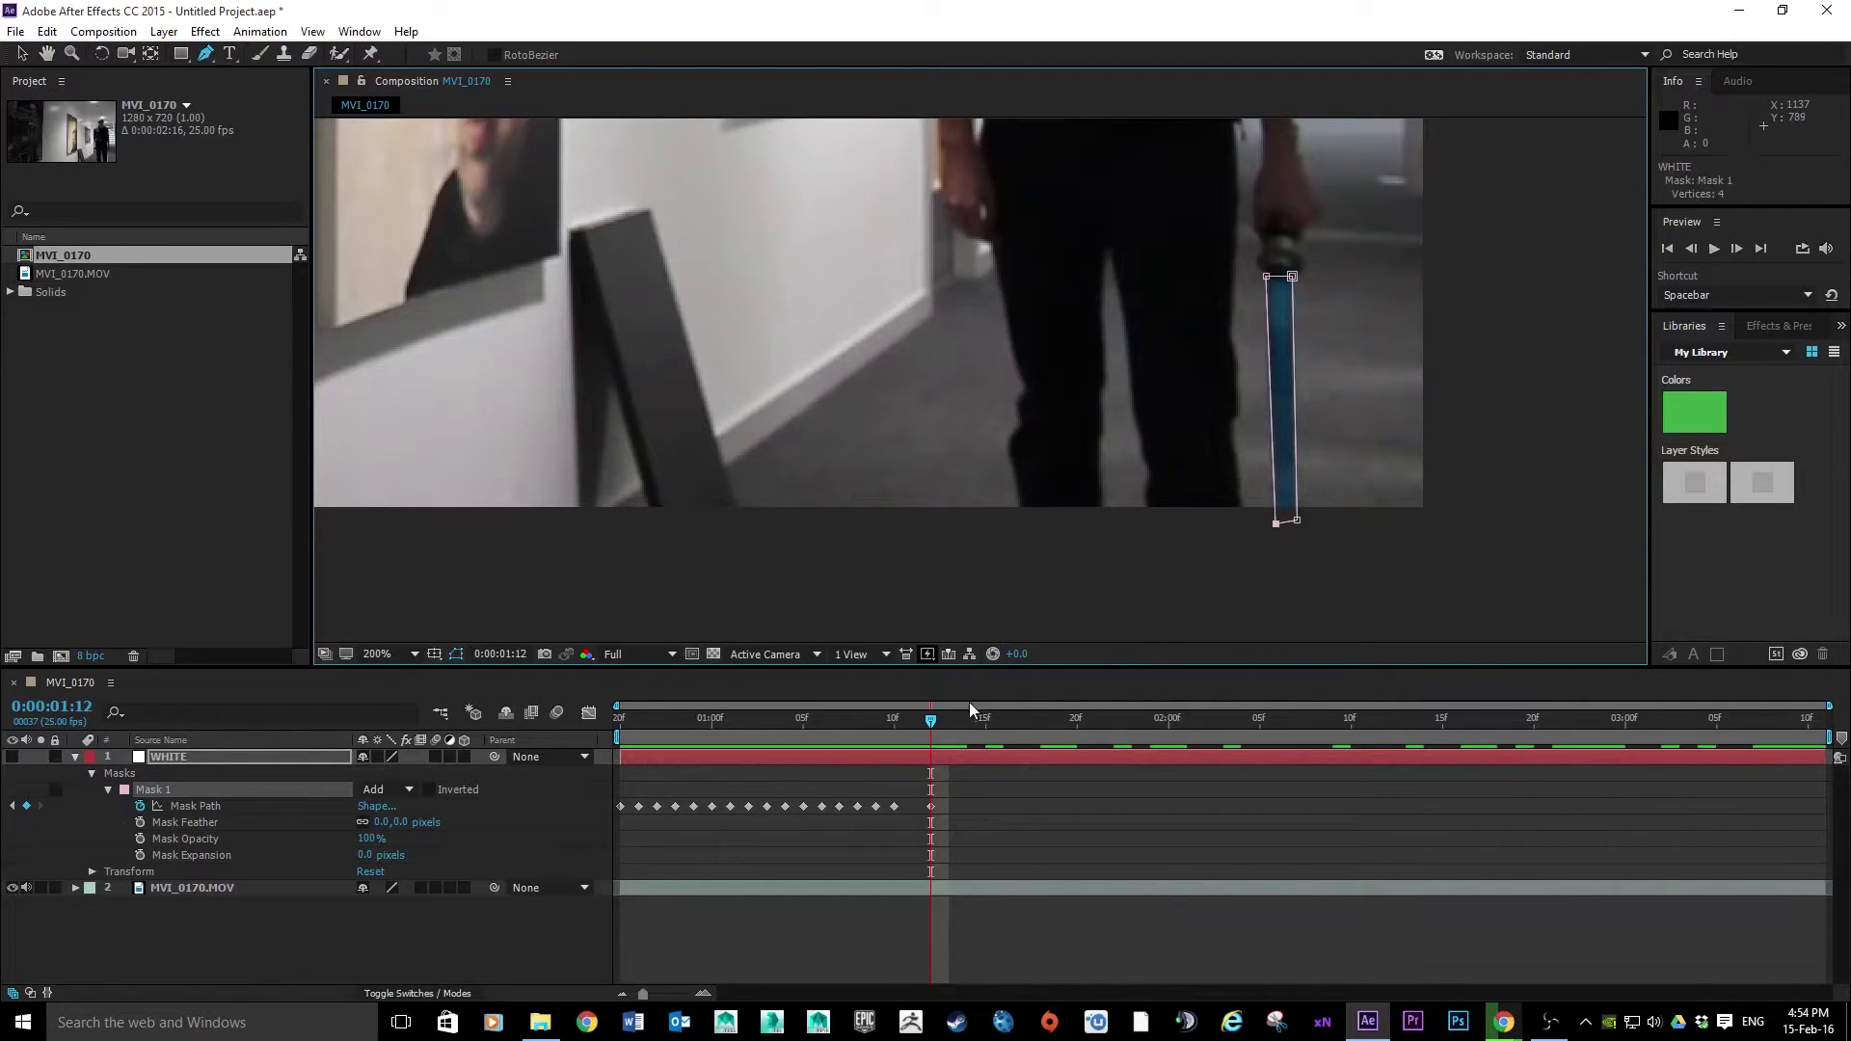
Step: Keyframe the Mask 1 path at 0:00:01:13 and 0:00:01:14, moving its corner points to follow the tilting blade
left_click_drag(932, 725, 951, 725)
left_click_drag(1293, 276, 1267, 278)
left_click_drag(959, 719, 972, 729)
left_click_drag(1295, 280, 1301, 281)
left_click_drag(1296, 521, 1280, 526)
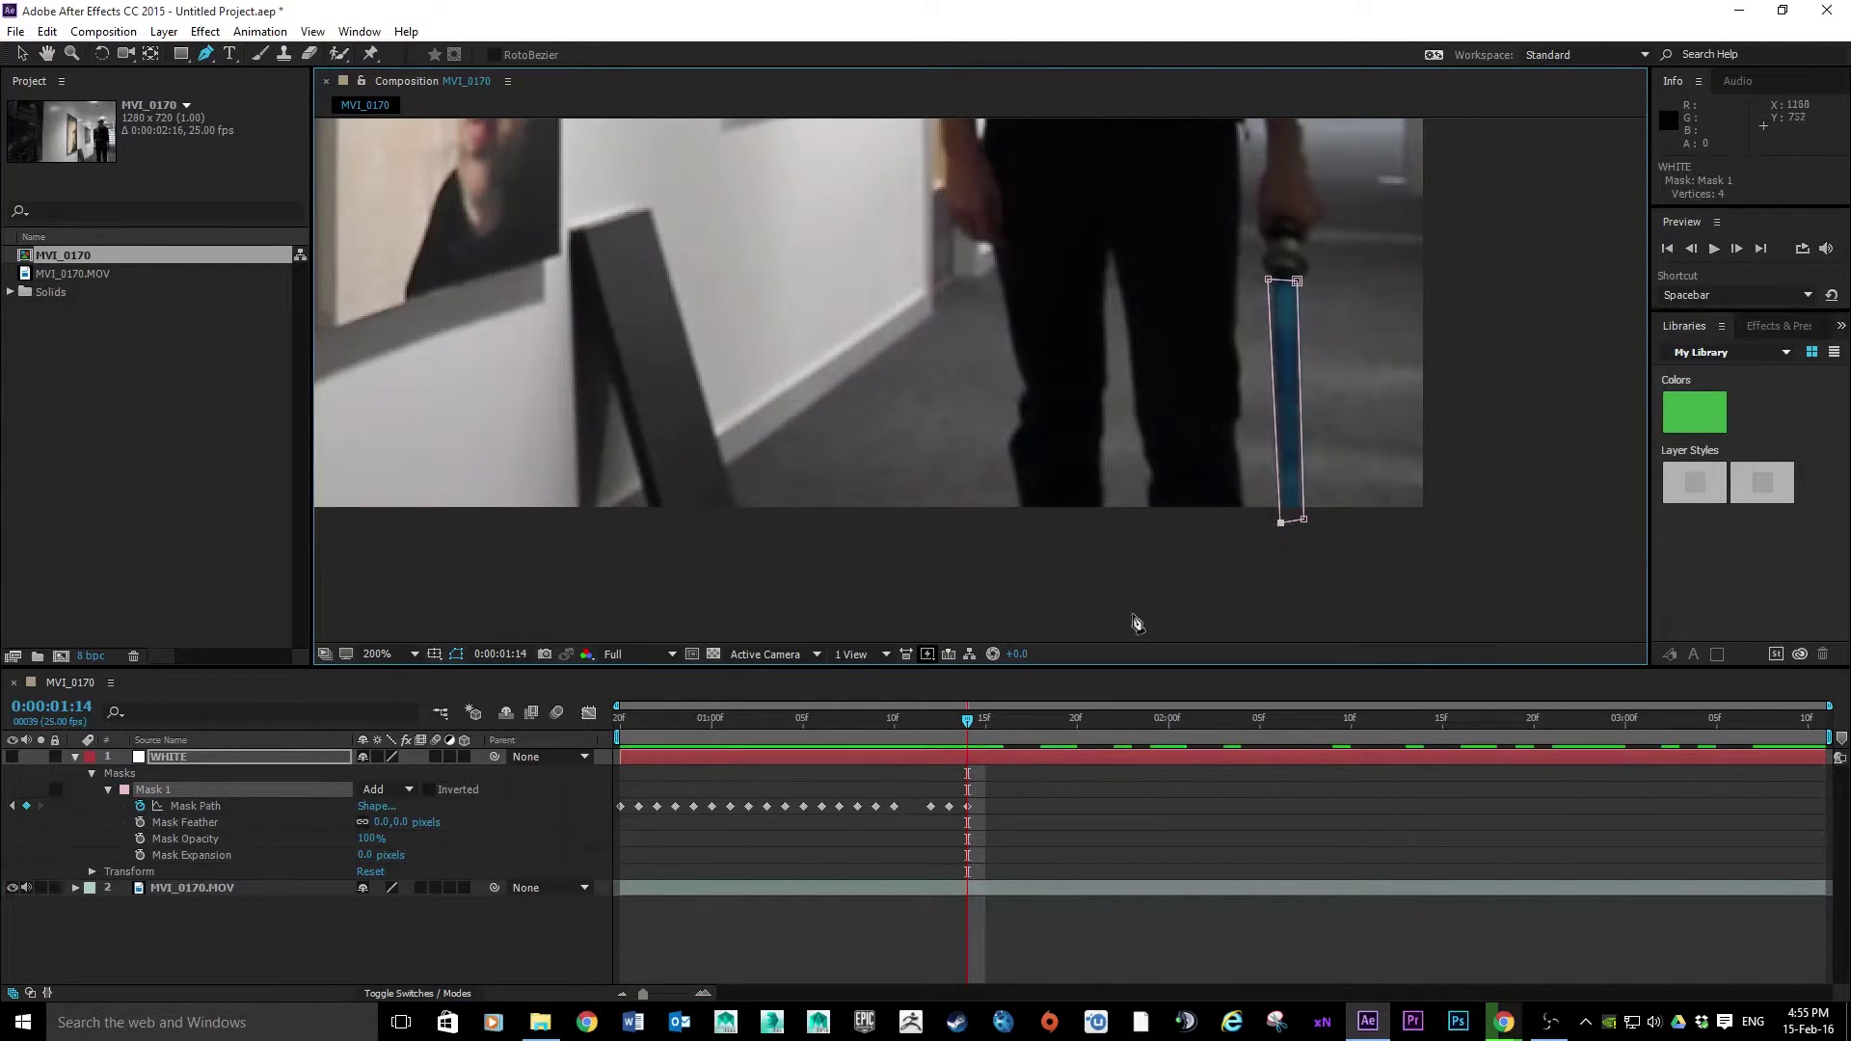
Step: Temporarily show the WHITE layer and scrub from 0:00:00:20 through the keyframed range to check the mask's tracking
left_click_drag(969, 721, 55, 774)
left_click(13, 757)
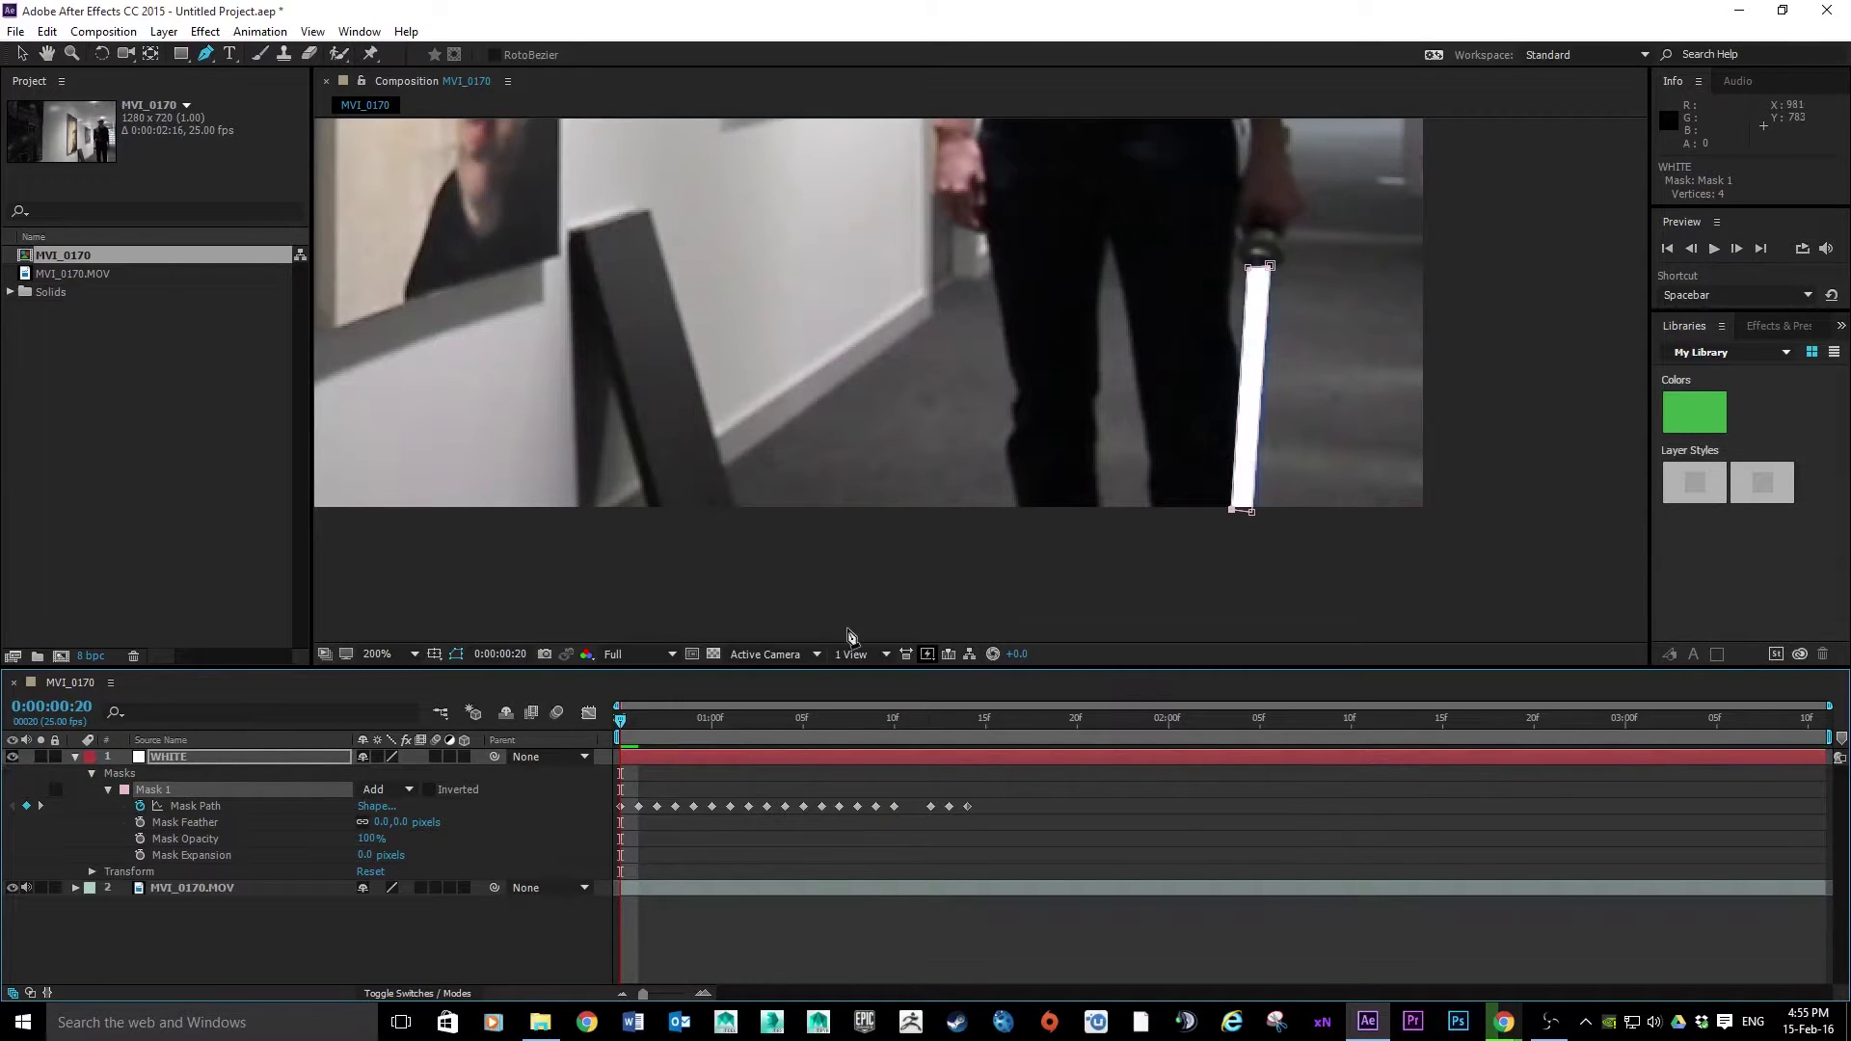
left_click_drag(620, 719, 914, 821)
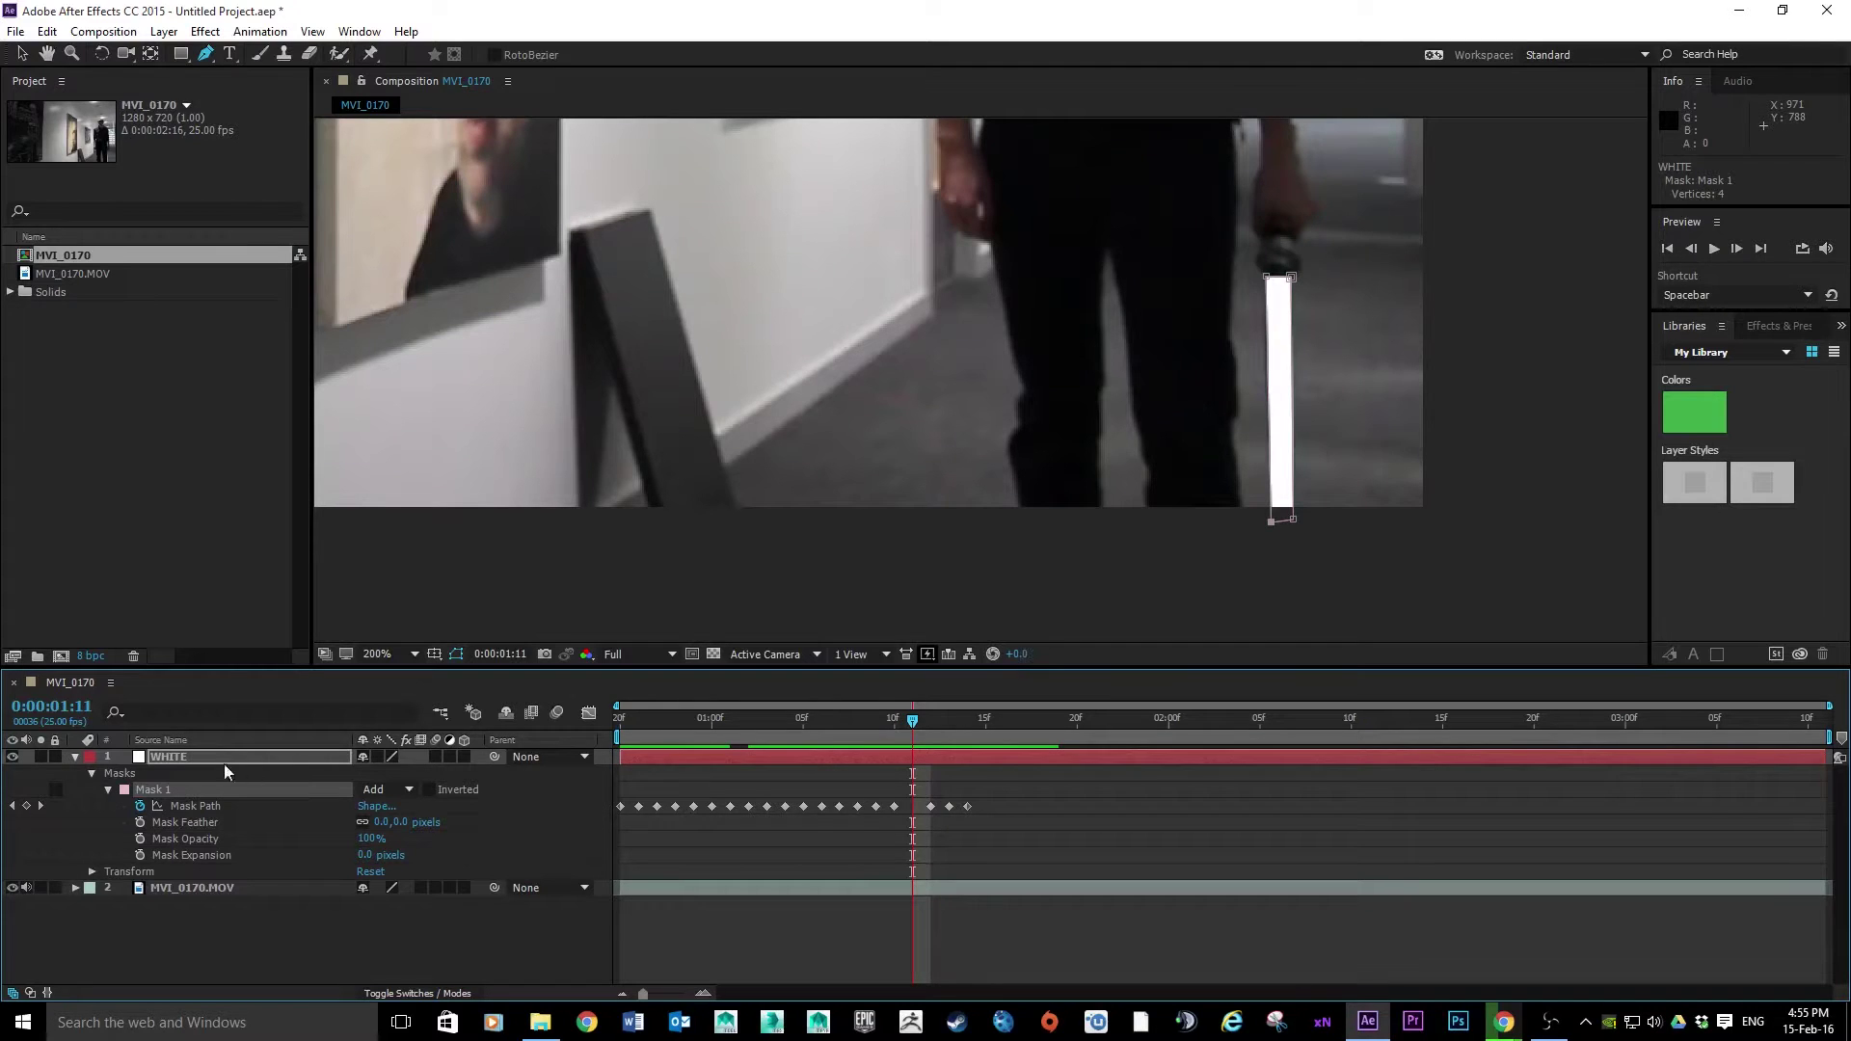
left_click(12, 759)
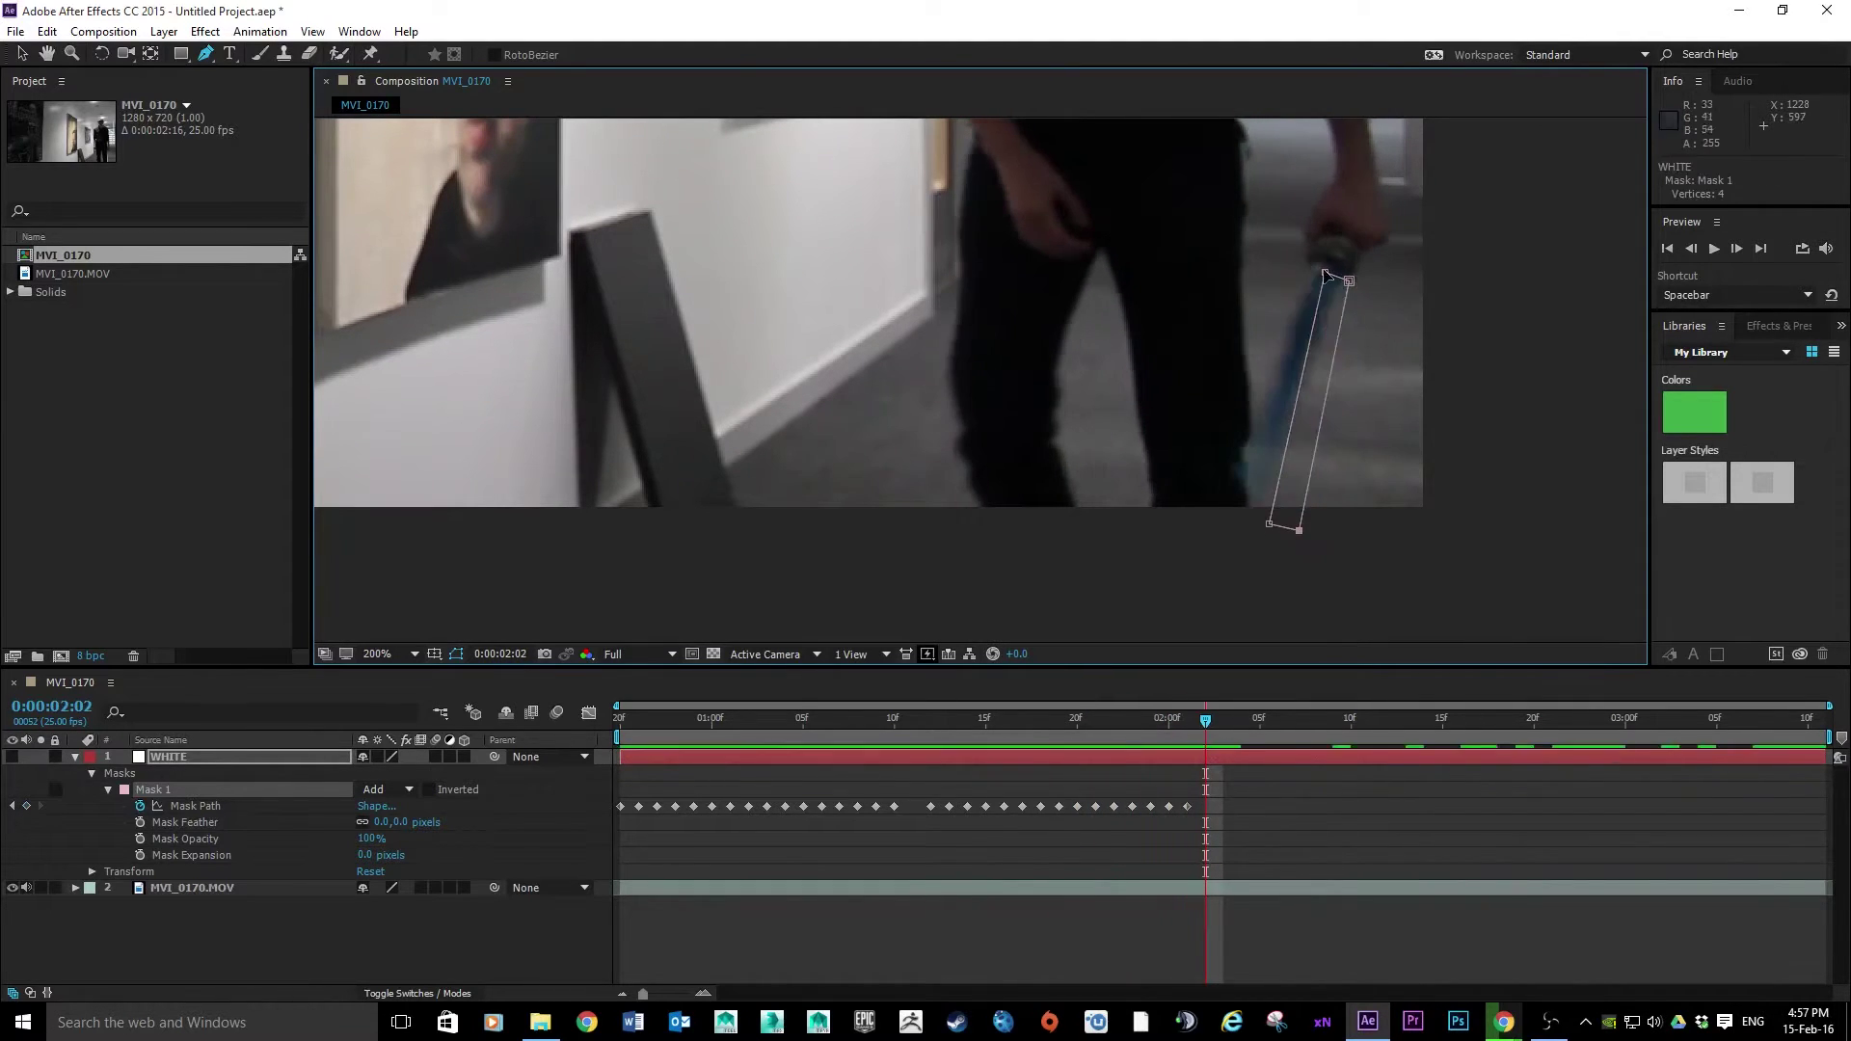
Step: Continue frame by frame from 0:00:02:02 to 0:00:02:11, keyframing Mask 1 to follow the blade as it swings upward
key("Page_Down")
key("Page_Down")
key("Page_Down")
key("Page_Down")
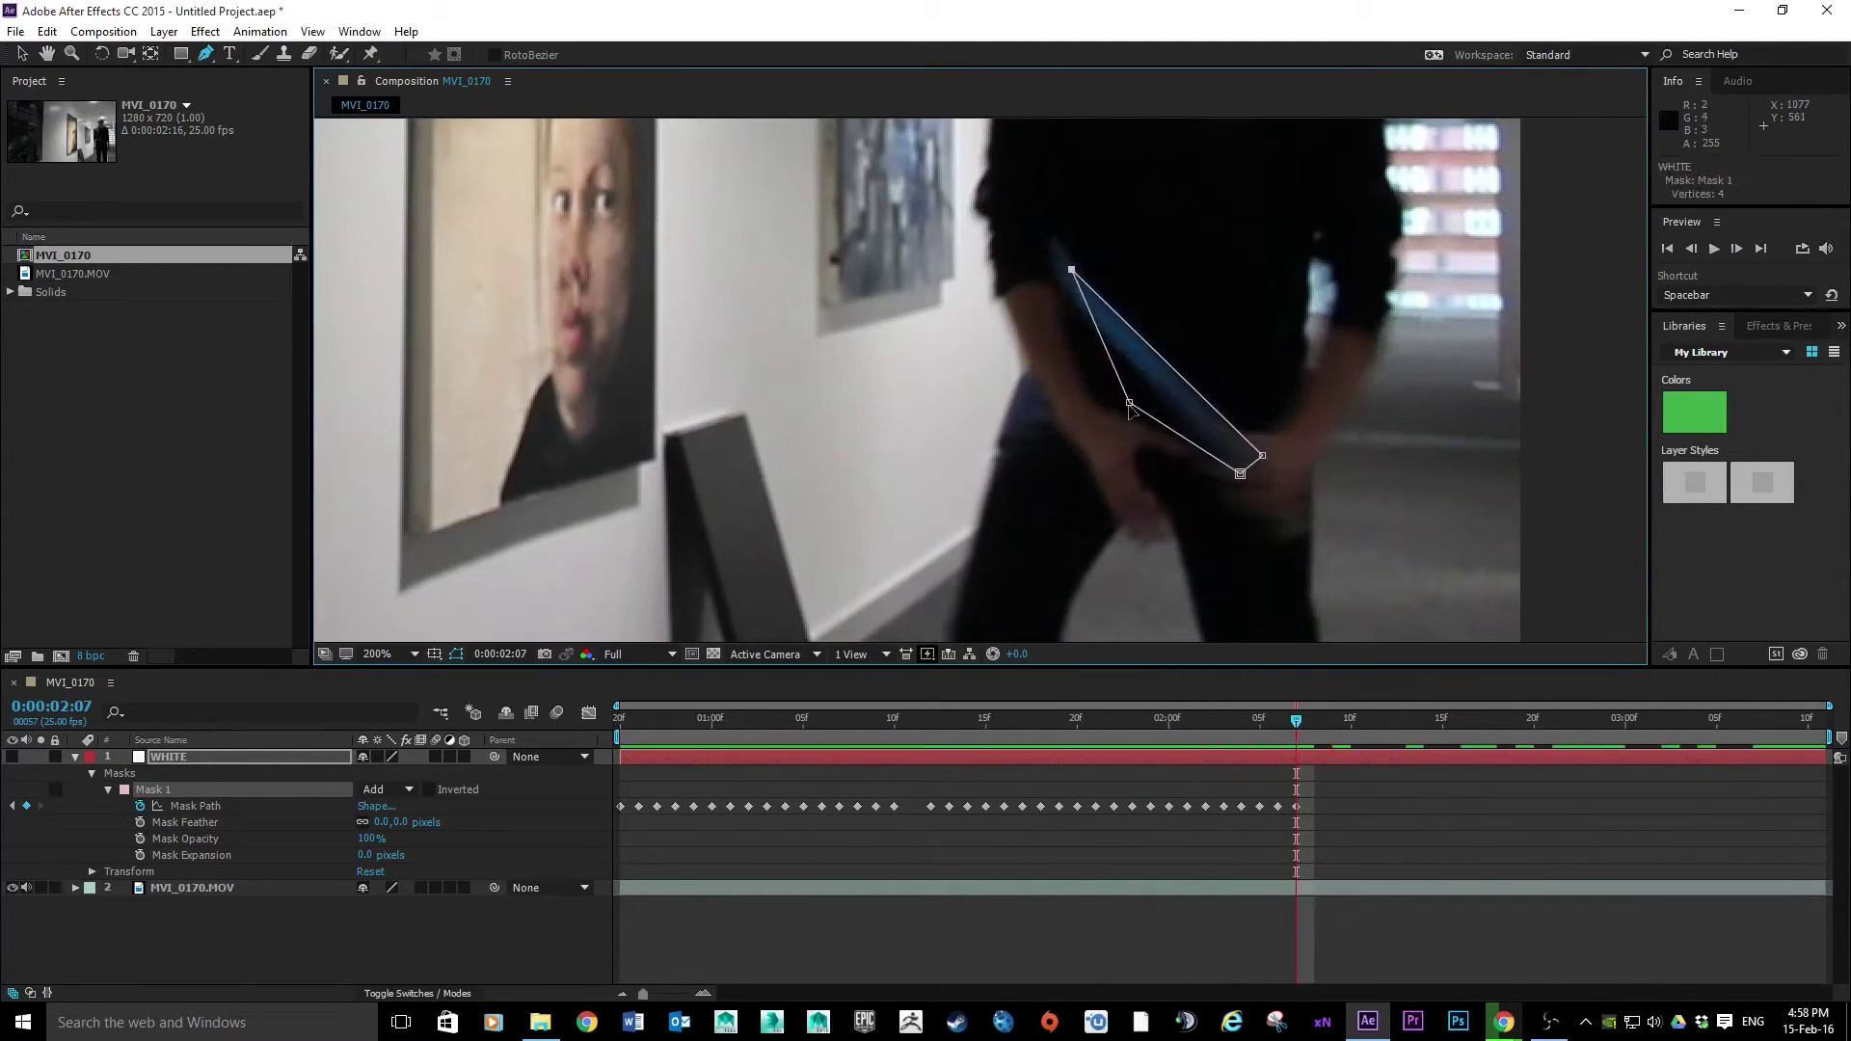
key("Page_Down")
key("Page_Down")
key("Page_Down")
key("Page_Down")
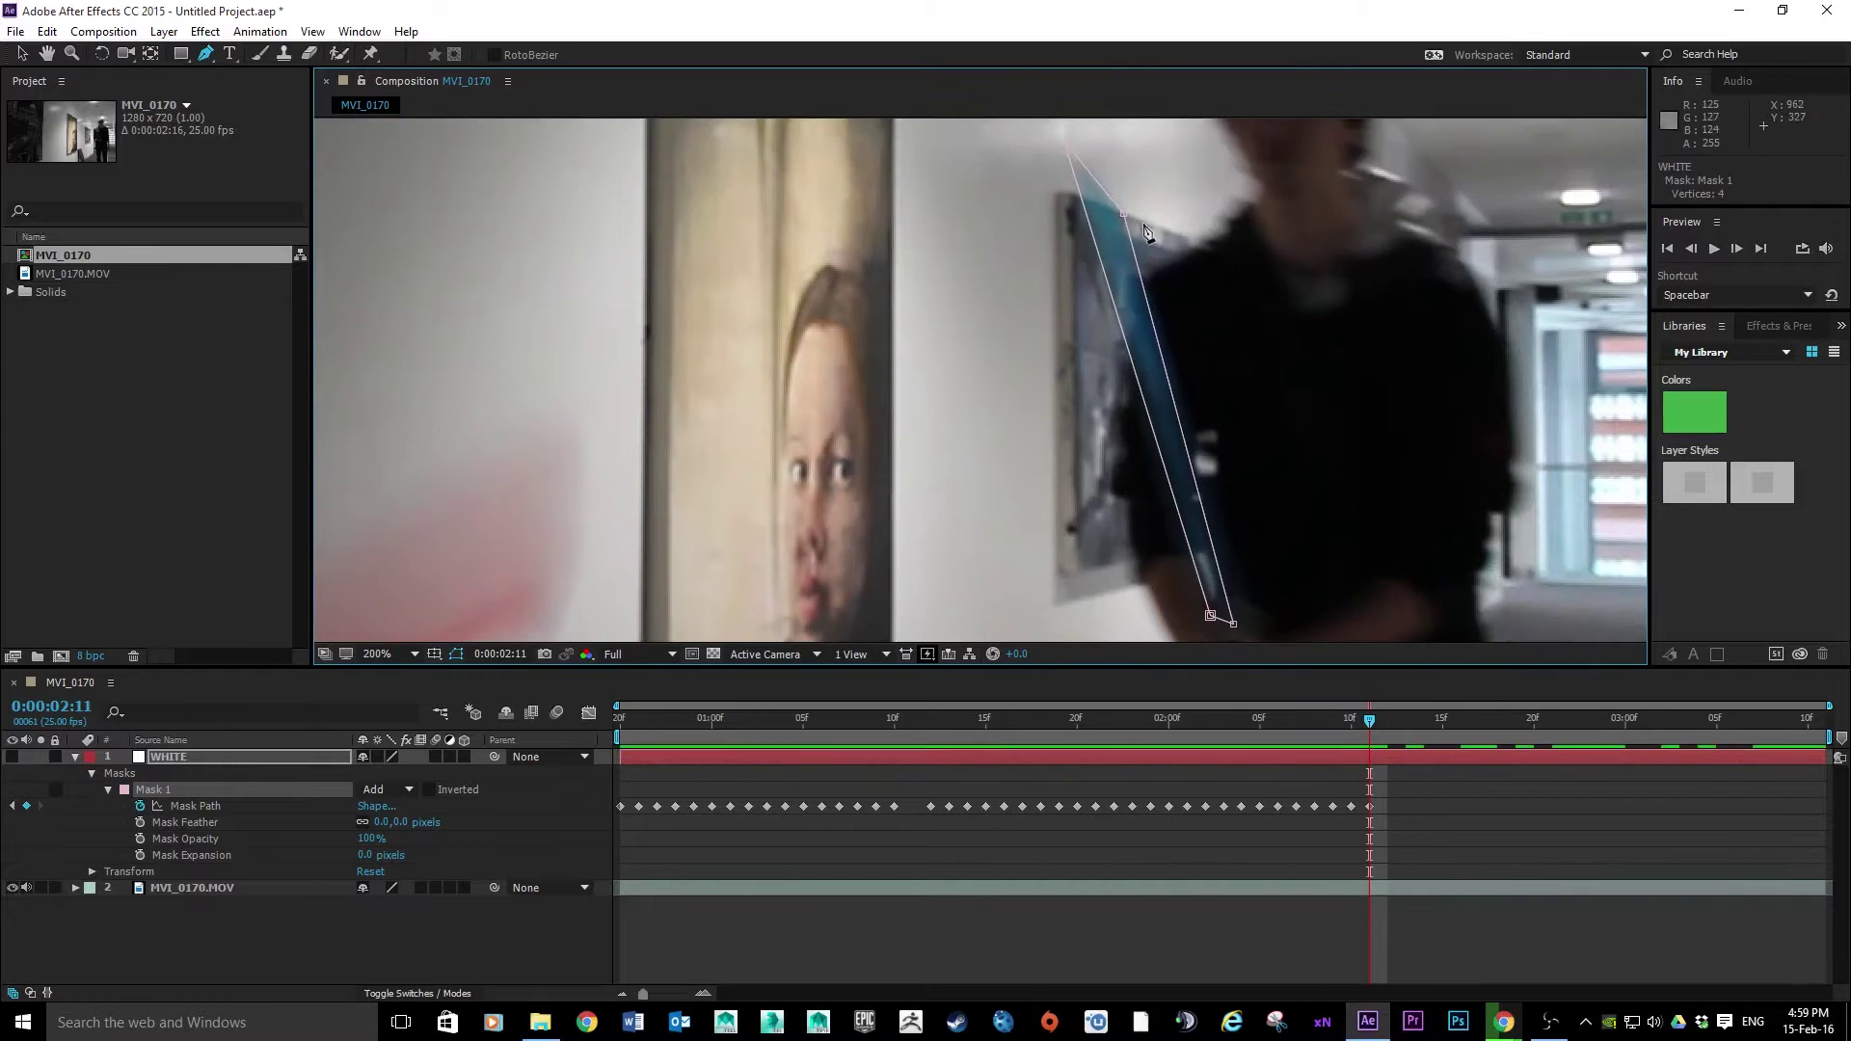
Step: Keyframe the Mask 1 path on every frame from 0:00:02:12 to 0:00:02:19, fitting it to the raised blade
key("Page_Down")
key("Page_Down")
key("Page_Down")
key("Page_Down")
key("Page_Down")
key("Page_Down")
key("Page_Down")
key("Page_Down")
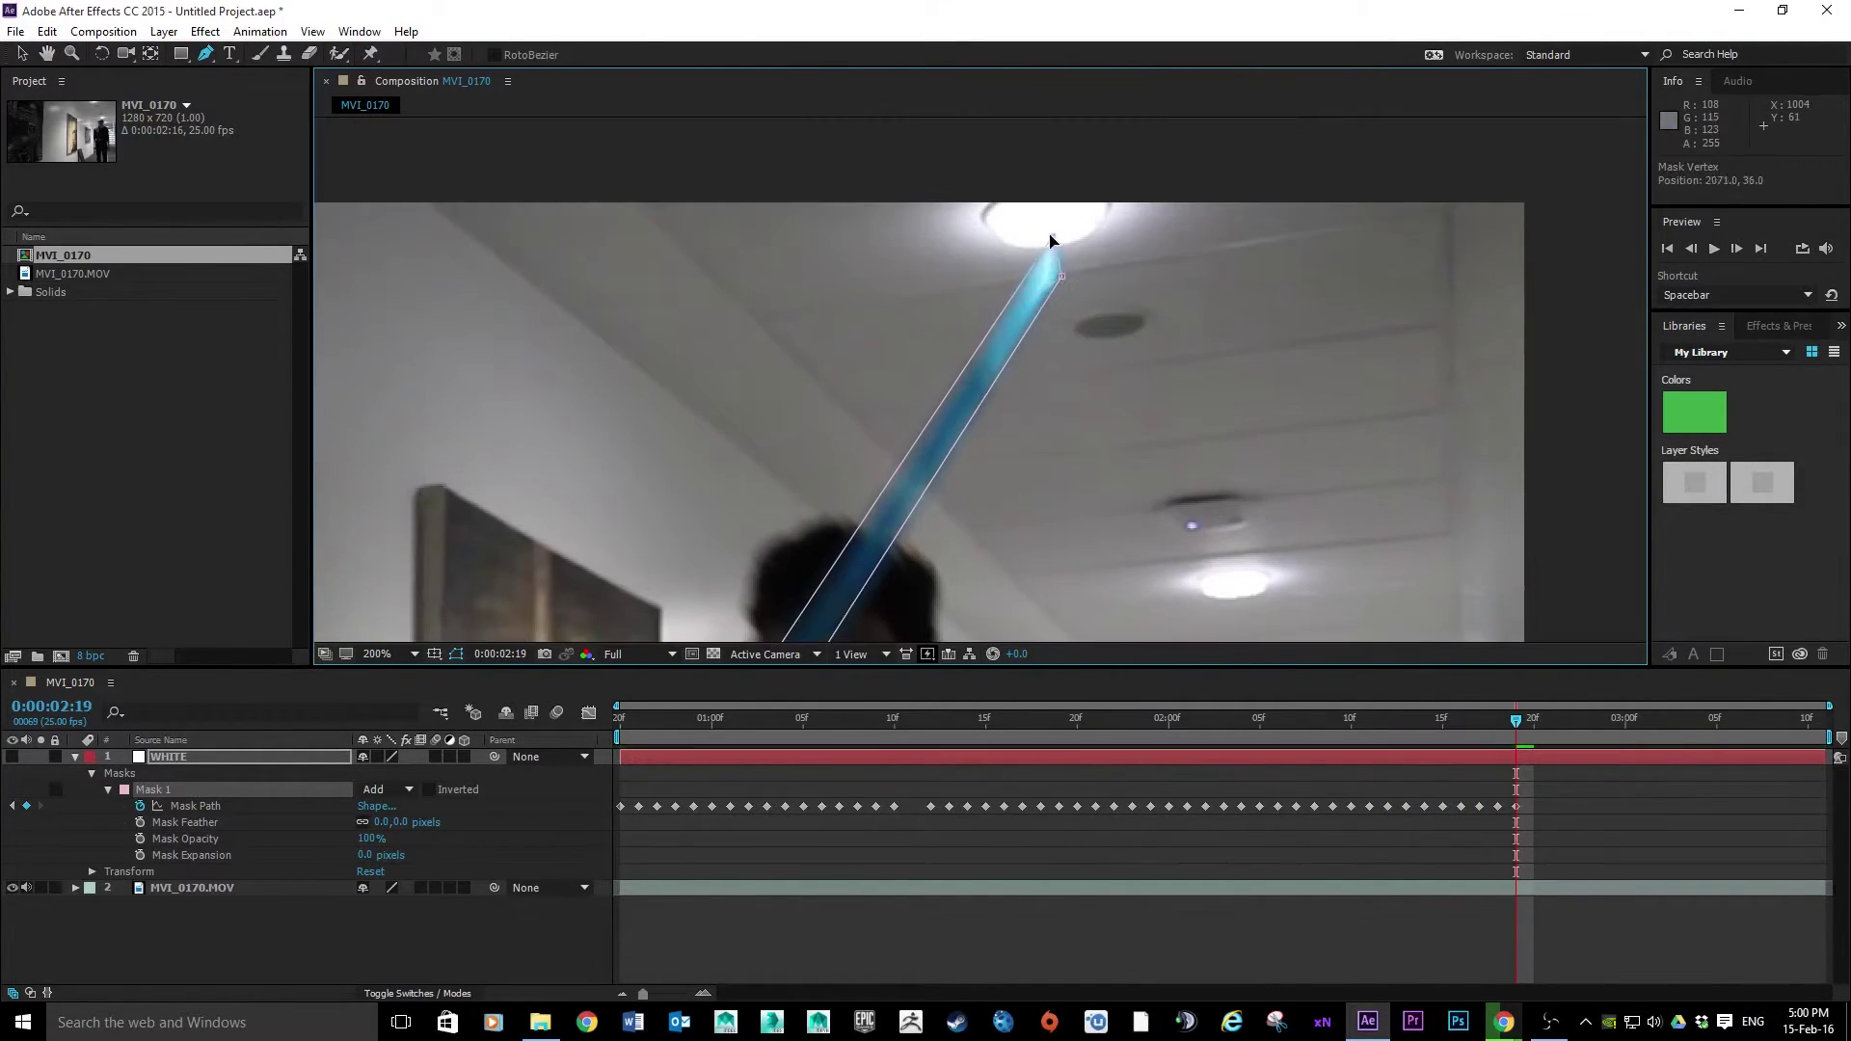
Step: Keyframe the Mask 1 path on every frame from 0:00:02:20 to 0:00:02:23, following the raised blade past the frame's upper edge
scroll(1058, 205, "down", 1)
key("Page_Down")
key("Page_Down")
key("Page_Down")
key("Page_Down")
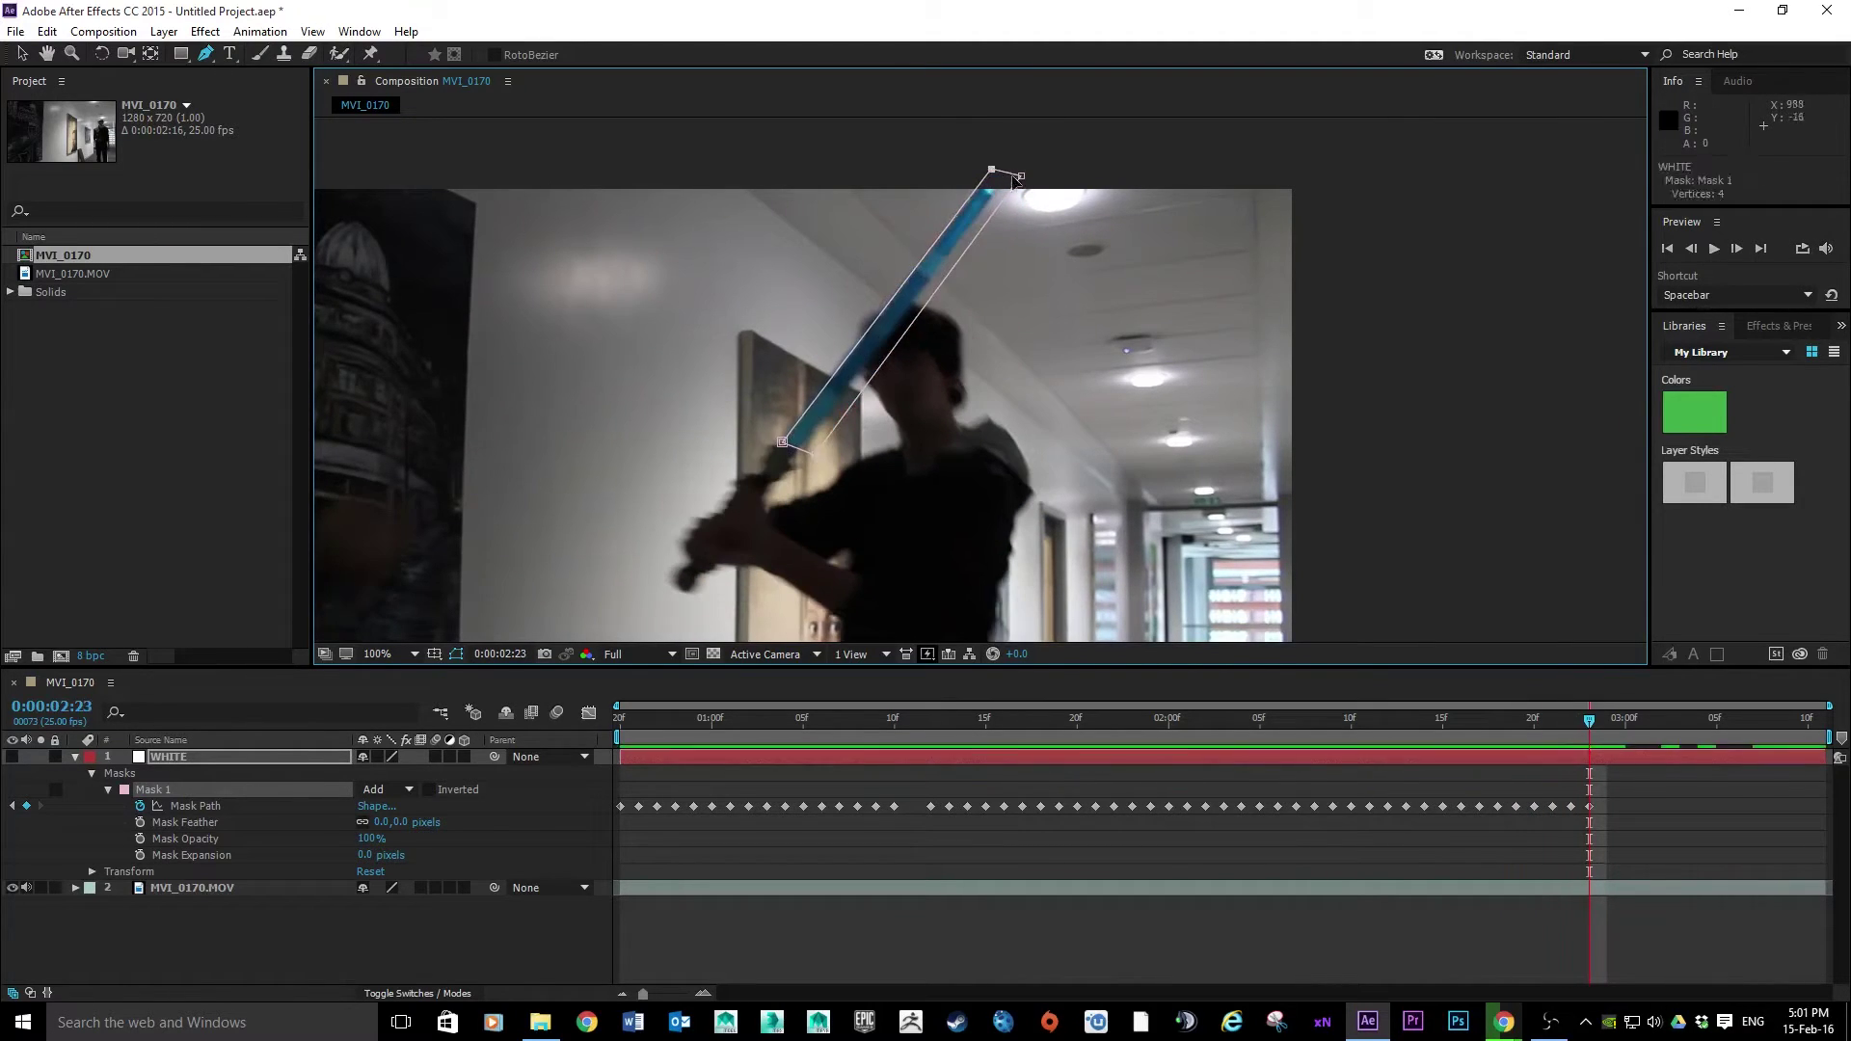
Step: Continue keyframing the Mask 1 path on each frame from 0:00:02:24 to 0:00:03:05, keeping it fitted to the moving blade
key("Page_Down")
key("Page_Down")
key("Page_Down")
key("Page_Down")
key("Page_Down")
key("Page_Down")
scroll(830, 165, "up", 1)
key("Page_Down")
left_click_drag(716, 268, 1185, 434)
Step: Keyframe the Mask 1 path on the remaining frames from 0:00:03:06 to 0:00:03:10, moving its corner points onto the blade
key("Page_Down")
key("Page_Down")
key("Page_Down")
left_click_drag(1012, 482, 974, 193)
key("Page_Down")
key("Page_Down")
left_click_drag(703, 475, 735, 475)
left_click_drag(736, 523, 755, 517)
left_click_drag(1056, 181, 1205, 220)
left_click_drag(1095, 305, 1243, 255)
key("Page_Down")
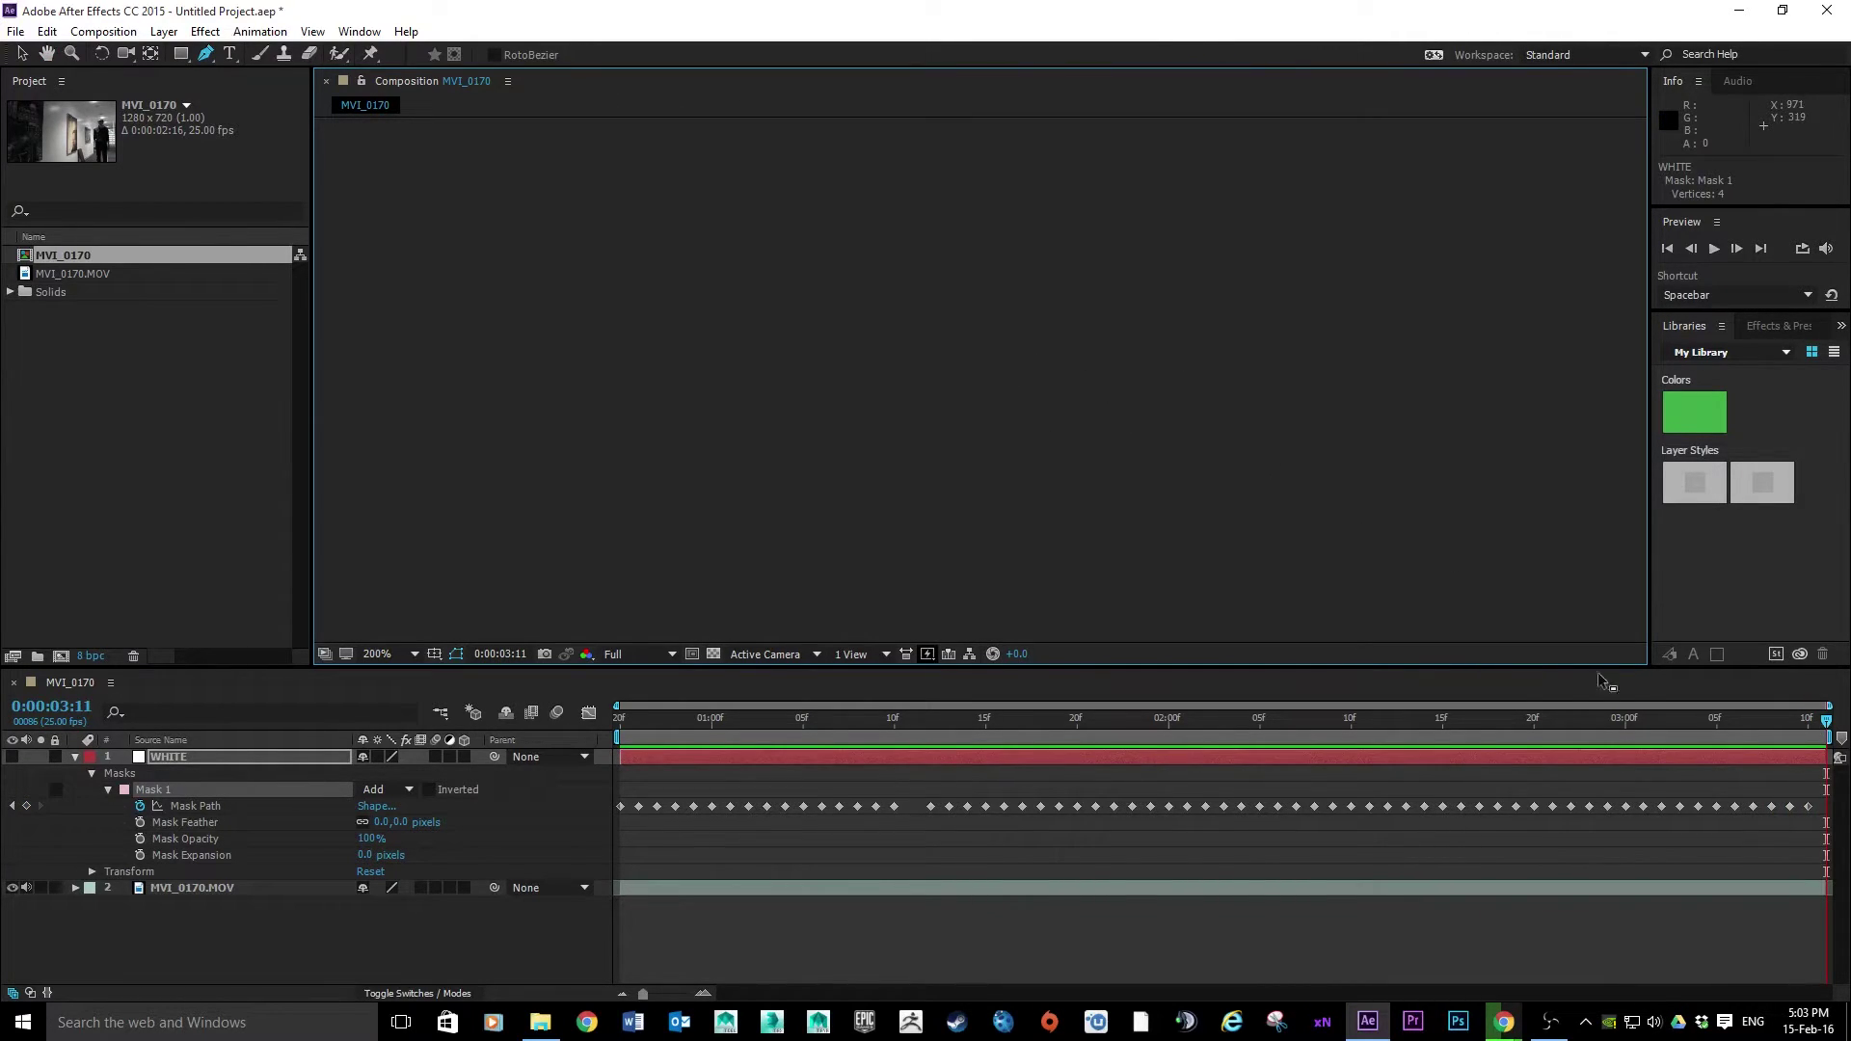
Step: Return to the first keyframe at 0:00:00:20 and make the WHITE layer visible
left_click_drag(1831, 725, 592, 718)
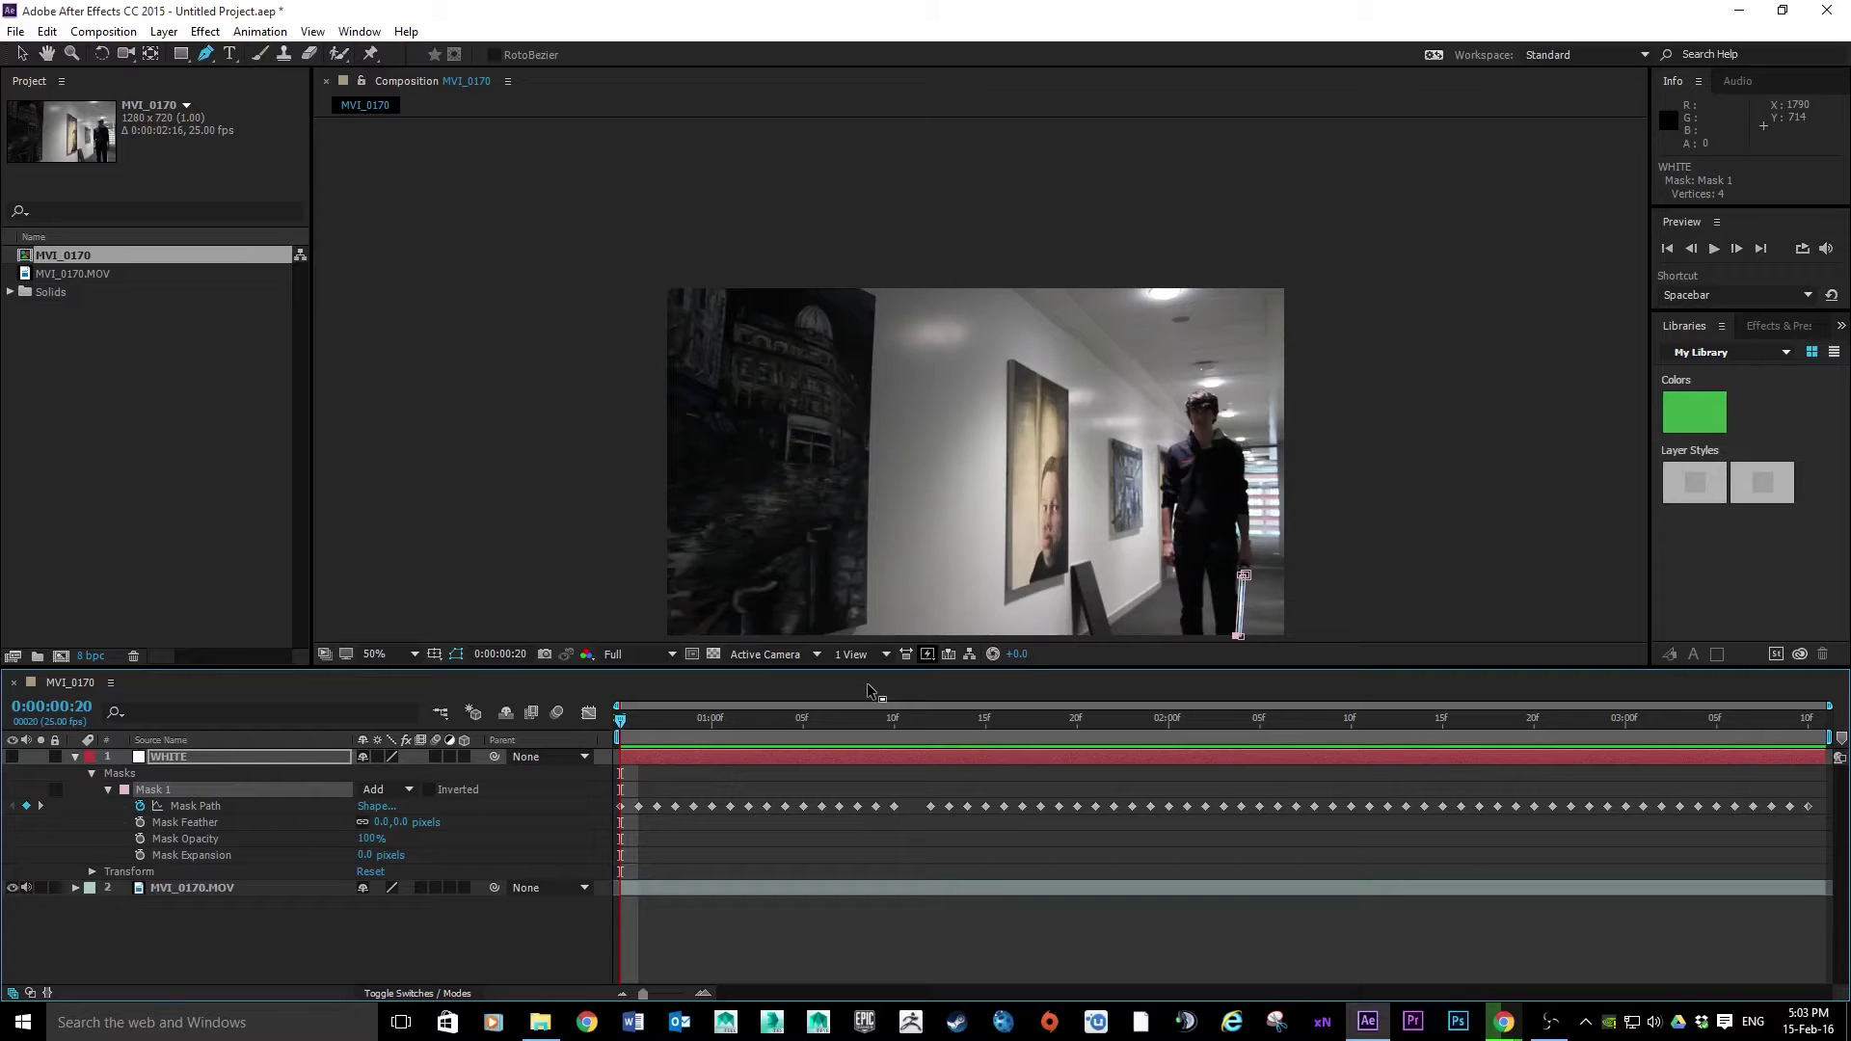
left_click_drag(621, 721, 439, 760)
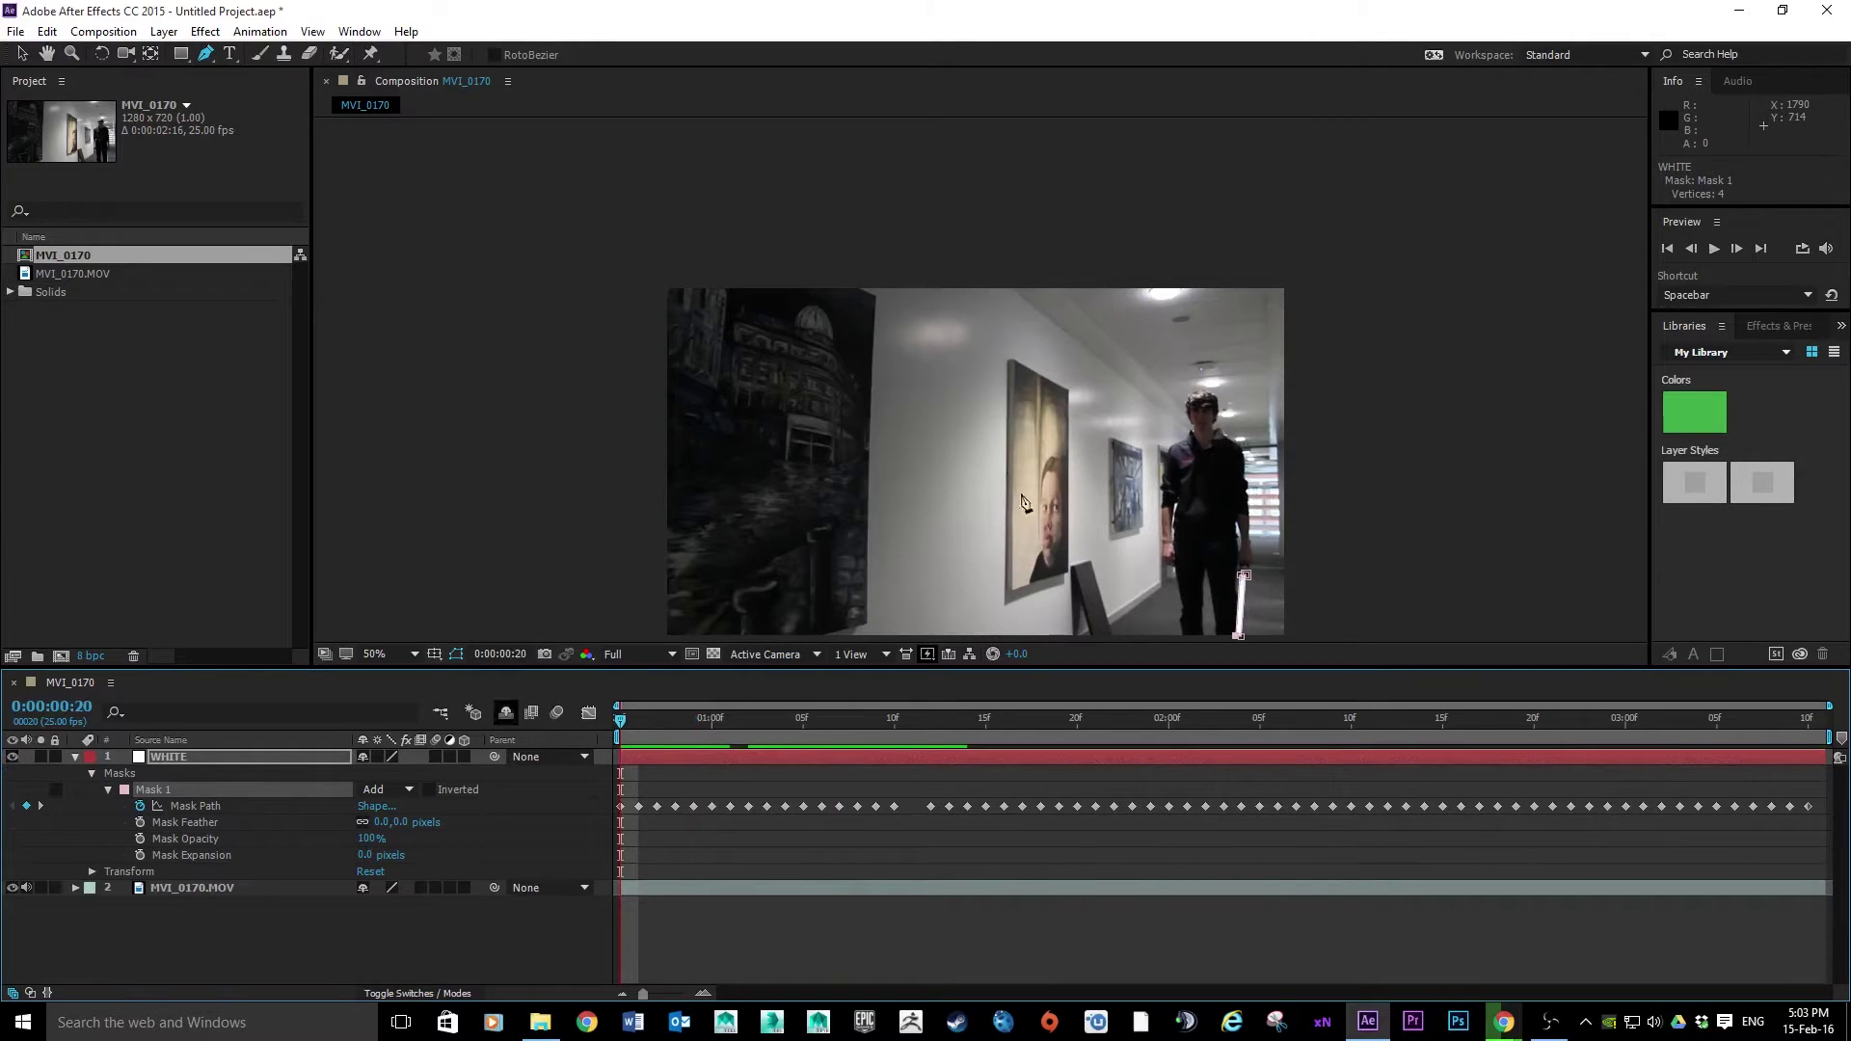
left_click(1375, 428)
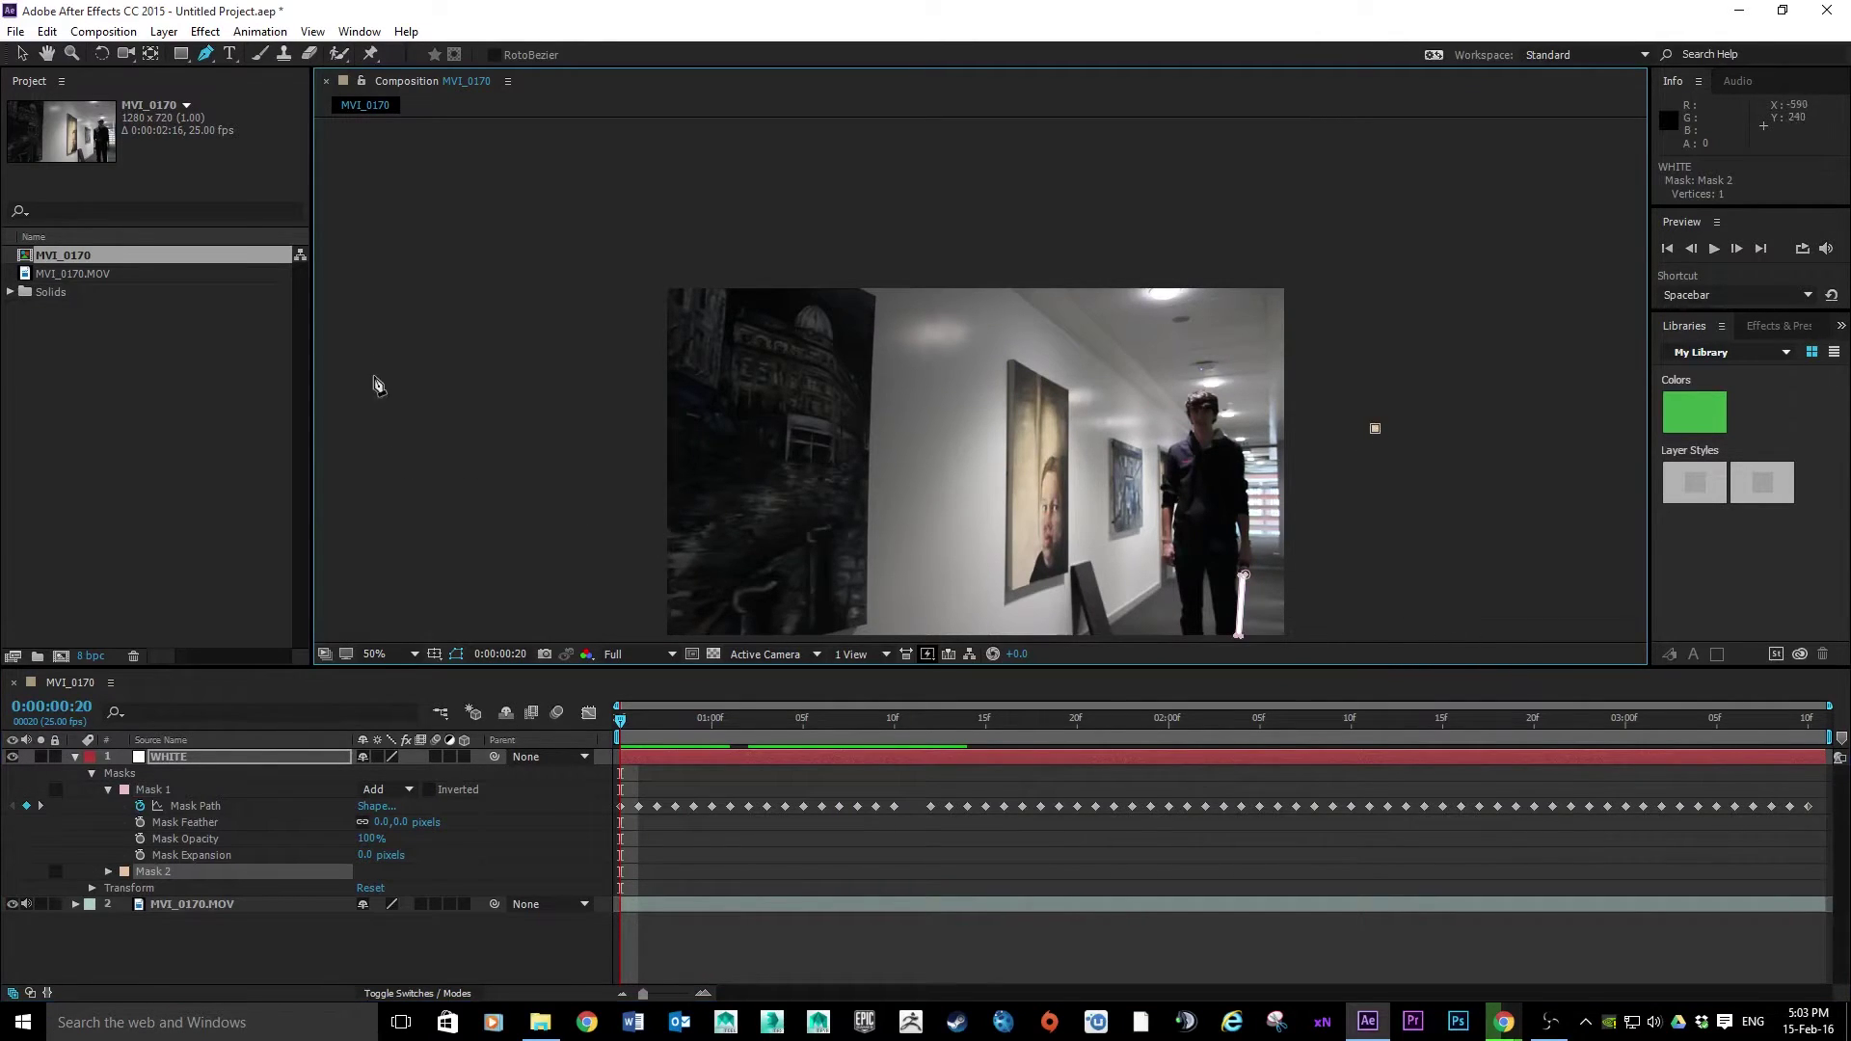
left_click(47, 31)
left_click(69, 55)
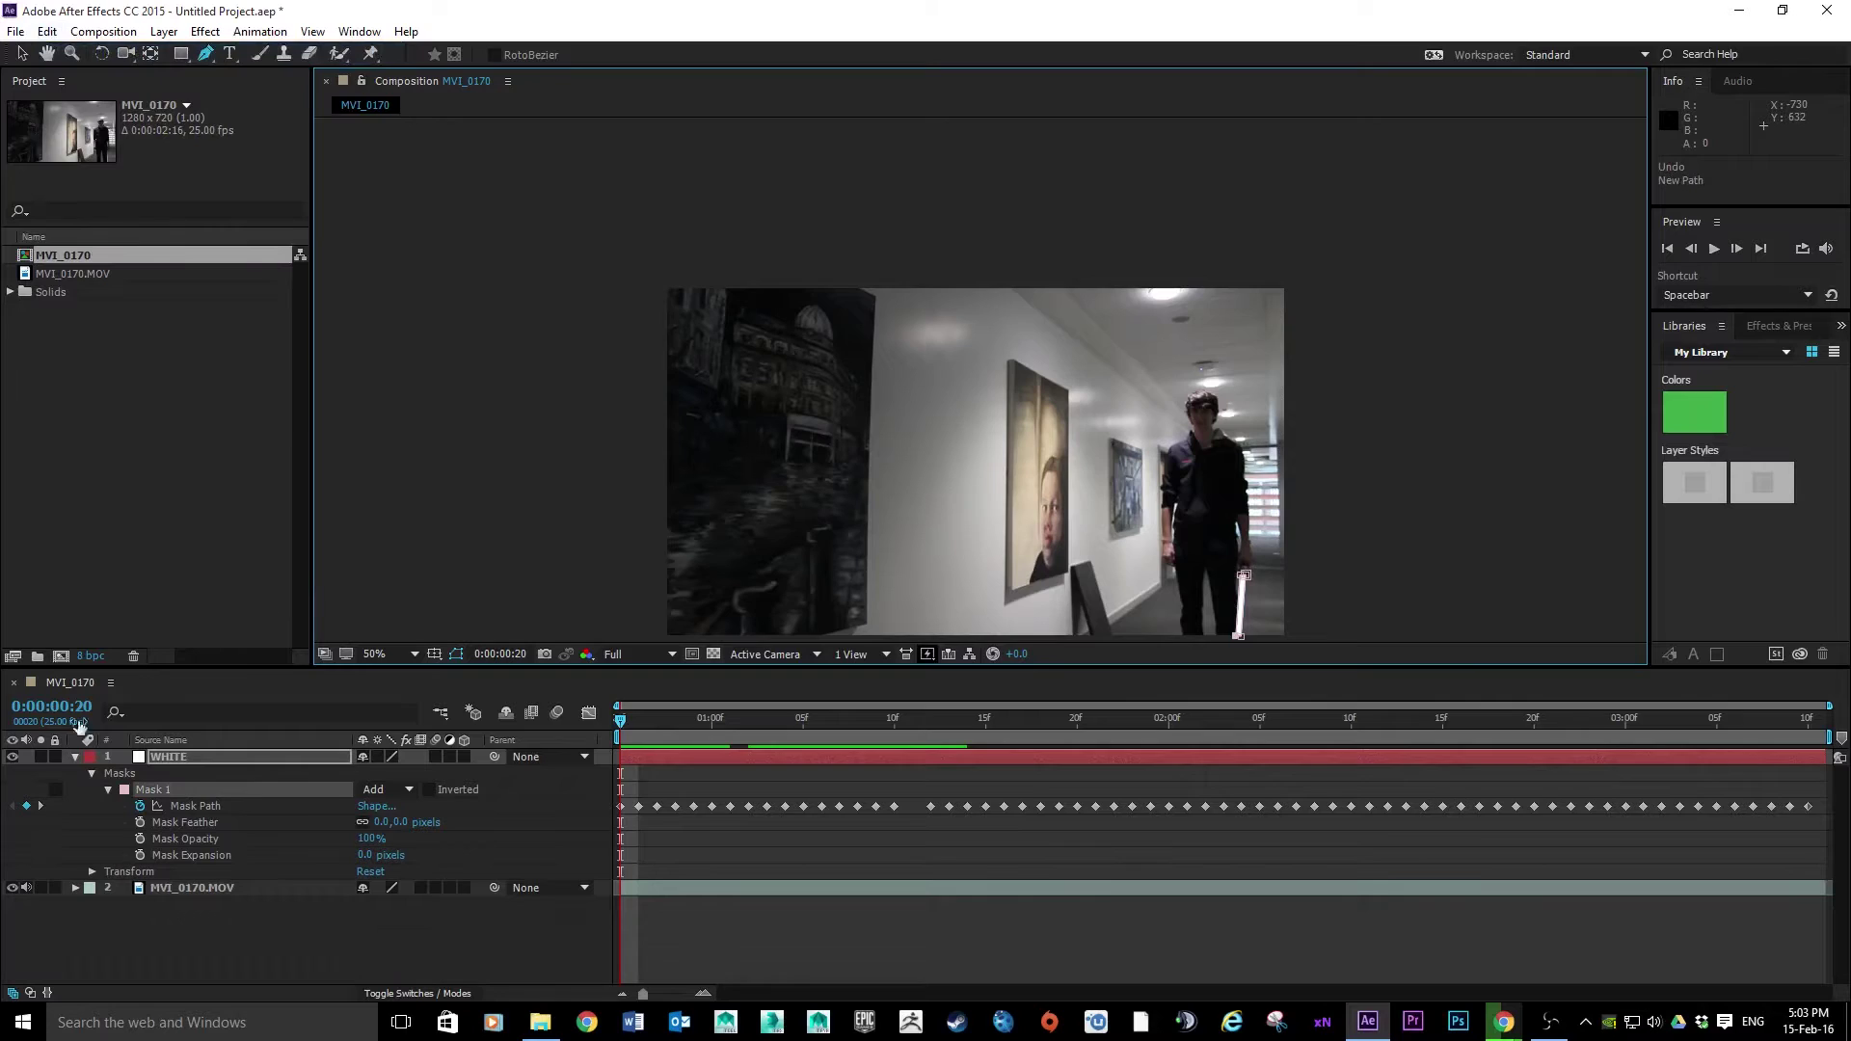
Step: Select the MVI_0170.MOV layer, mute the system speakers and play a preview of the white masked blade
left_click(189, 789)
left_click(229, 755)
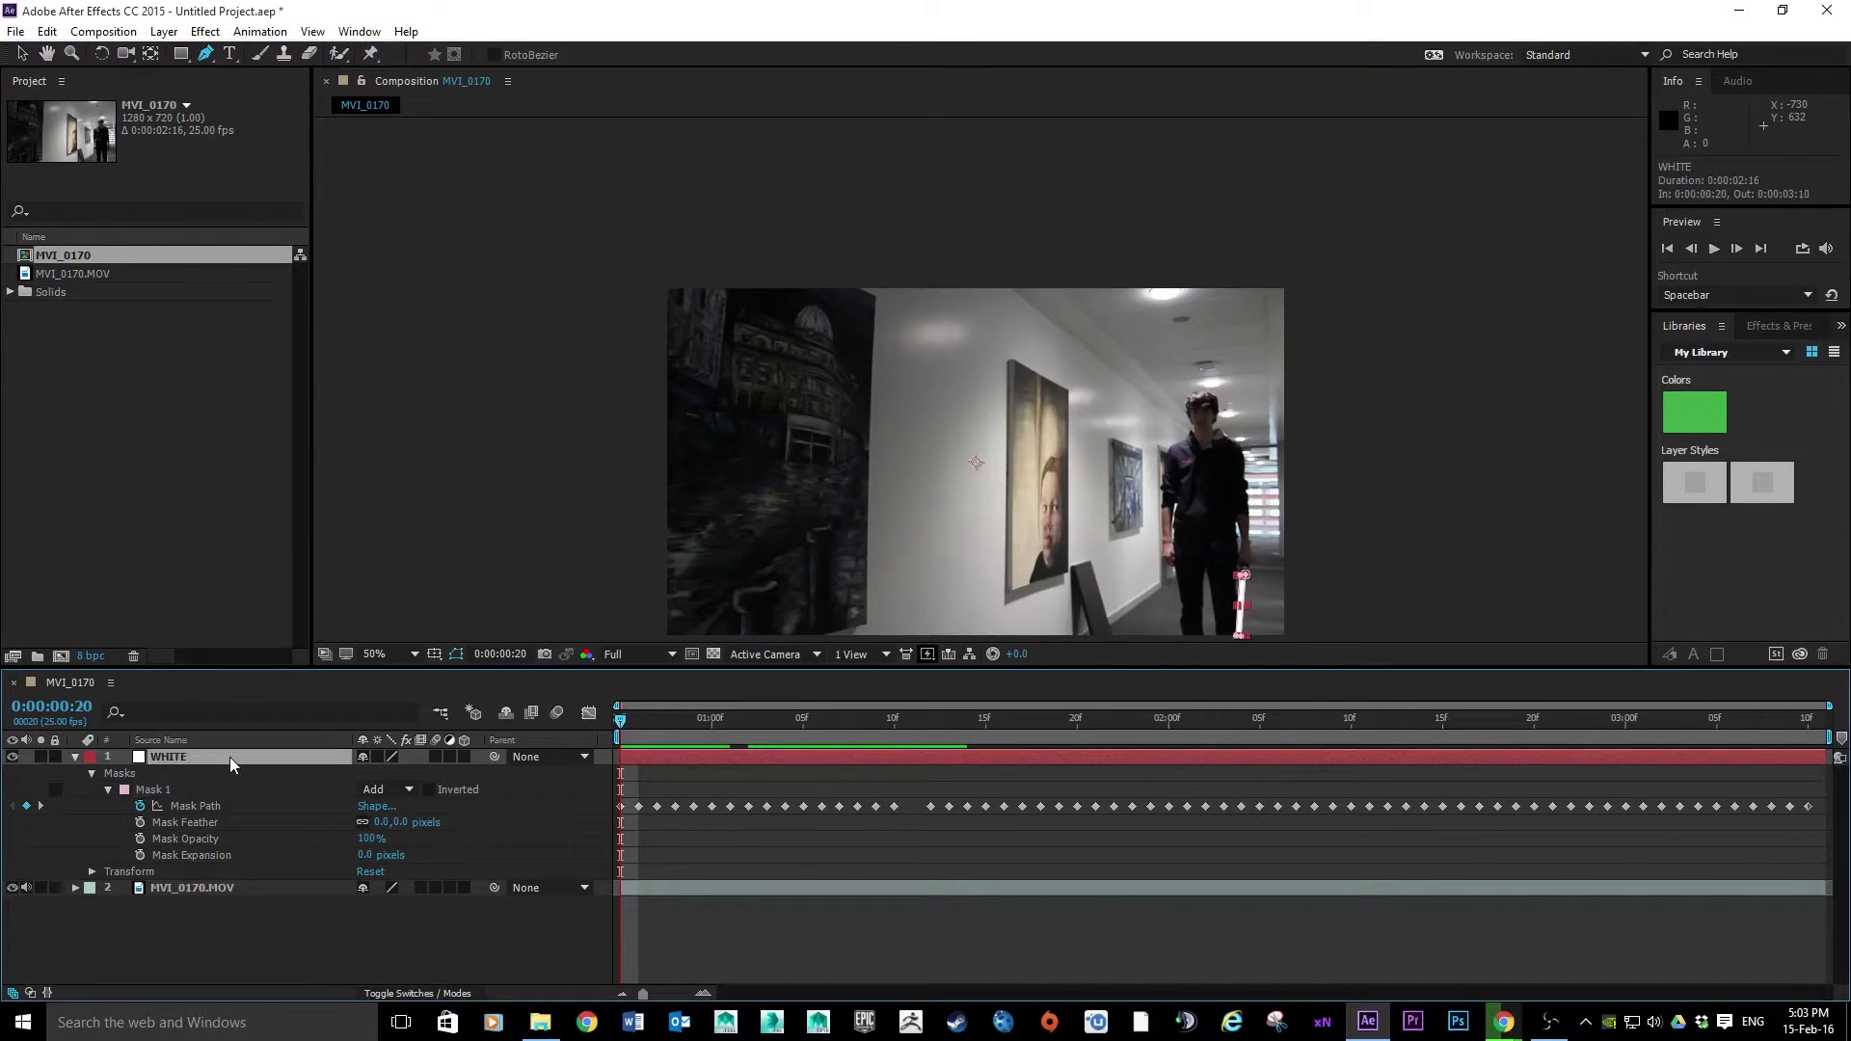
left_click(202, 883)
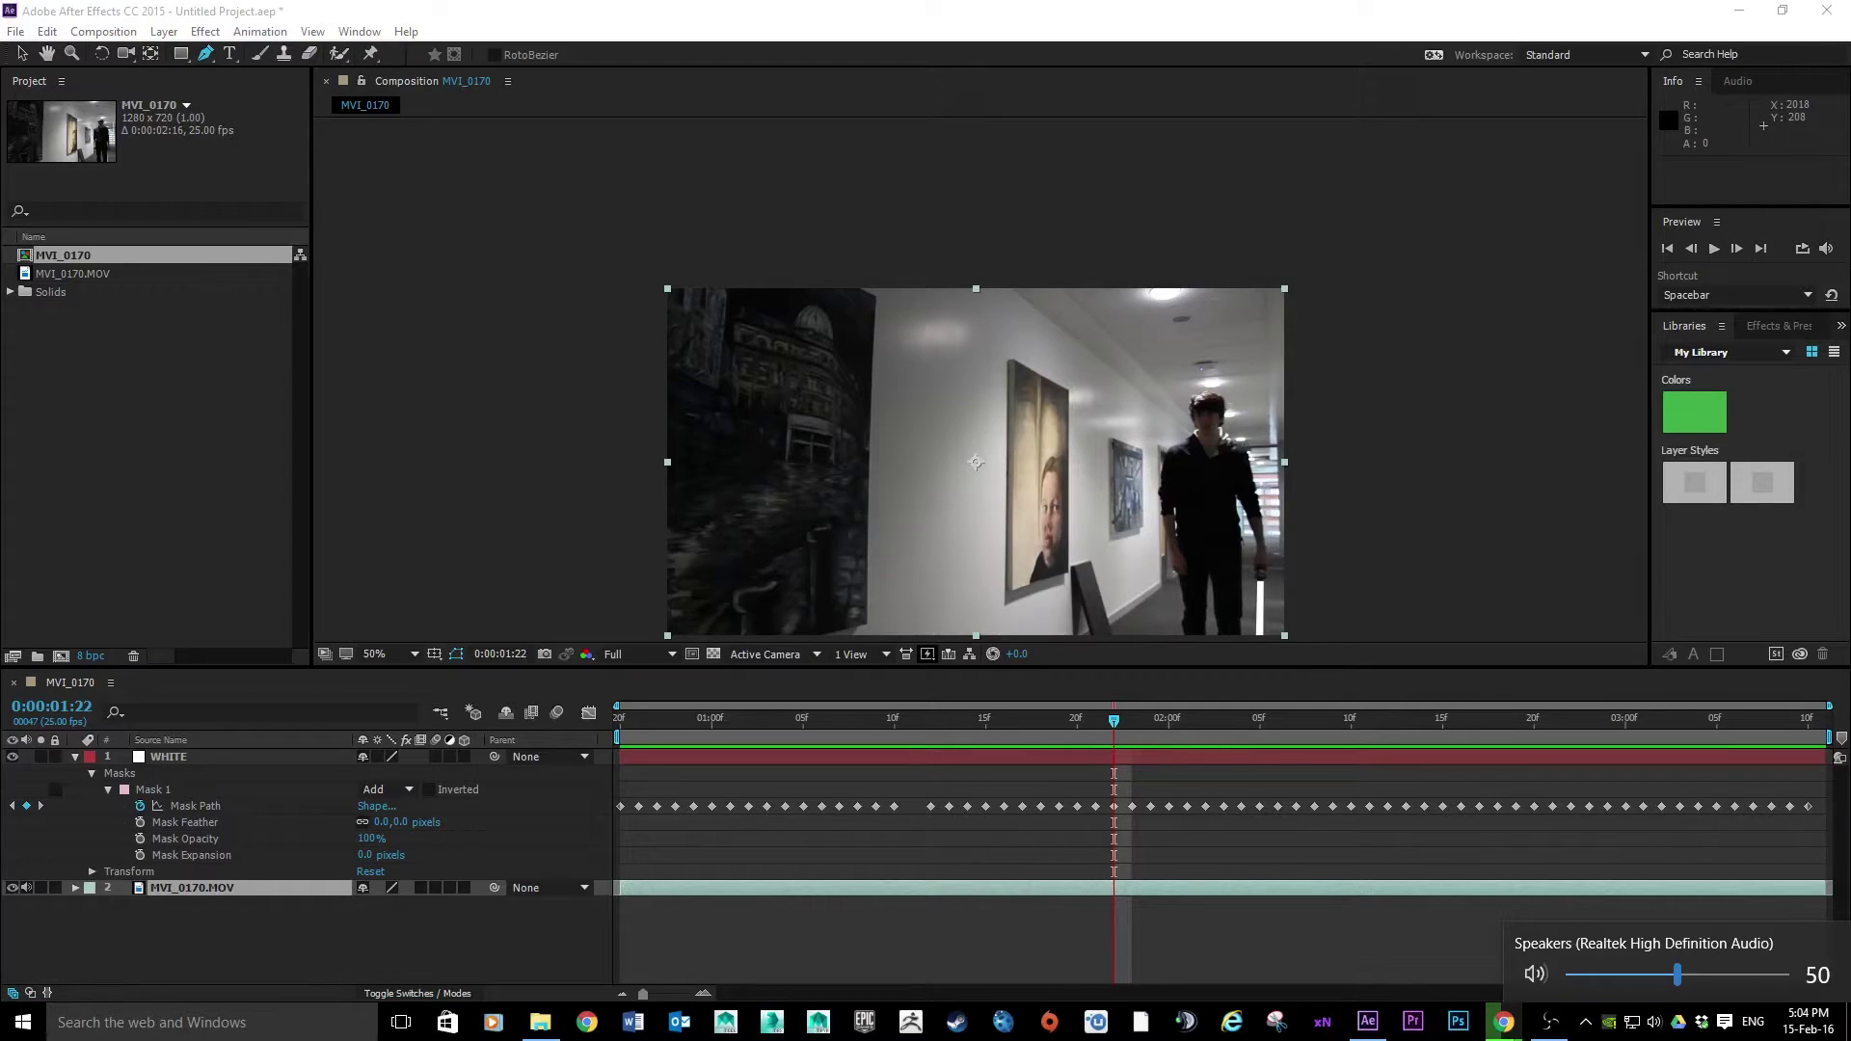
left_click(1534, 974)
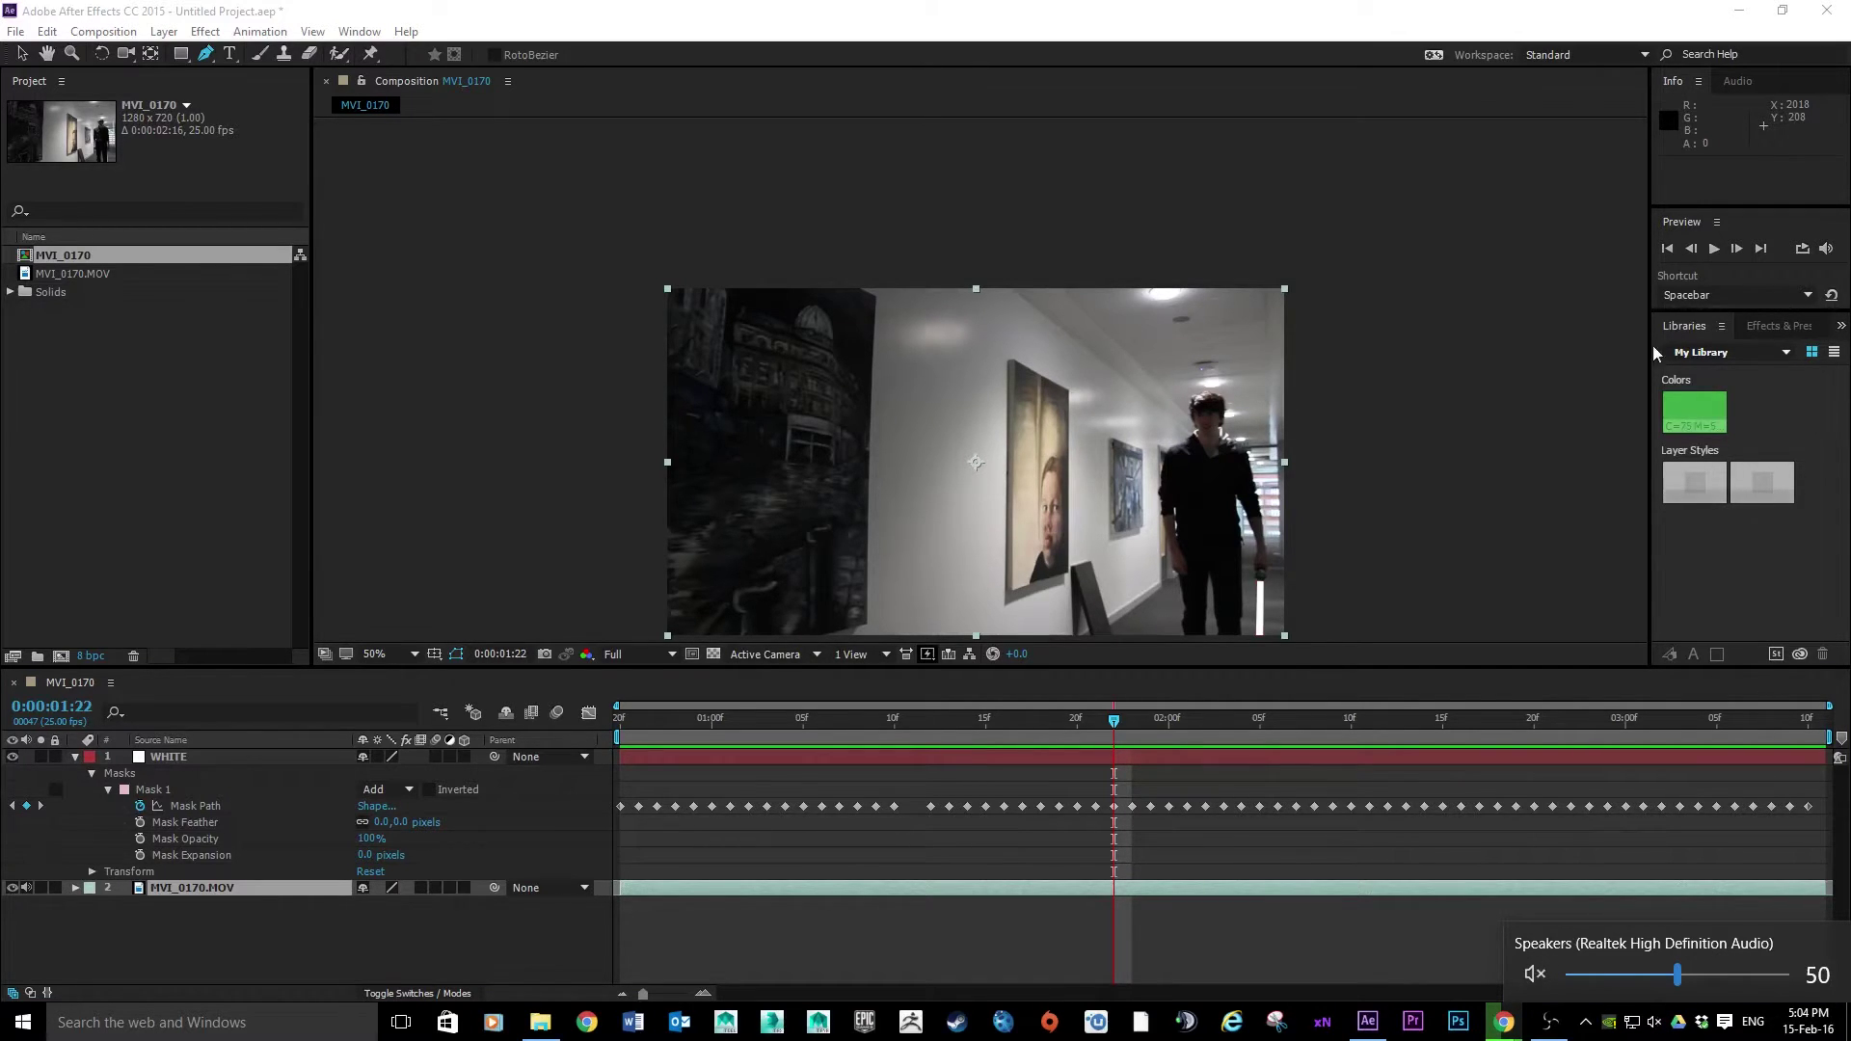
left_click(1713, 249)
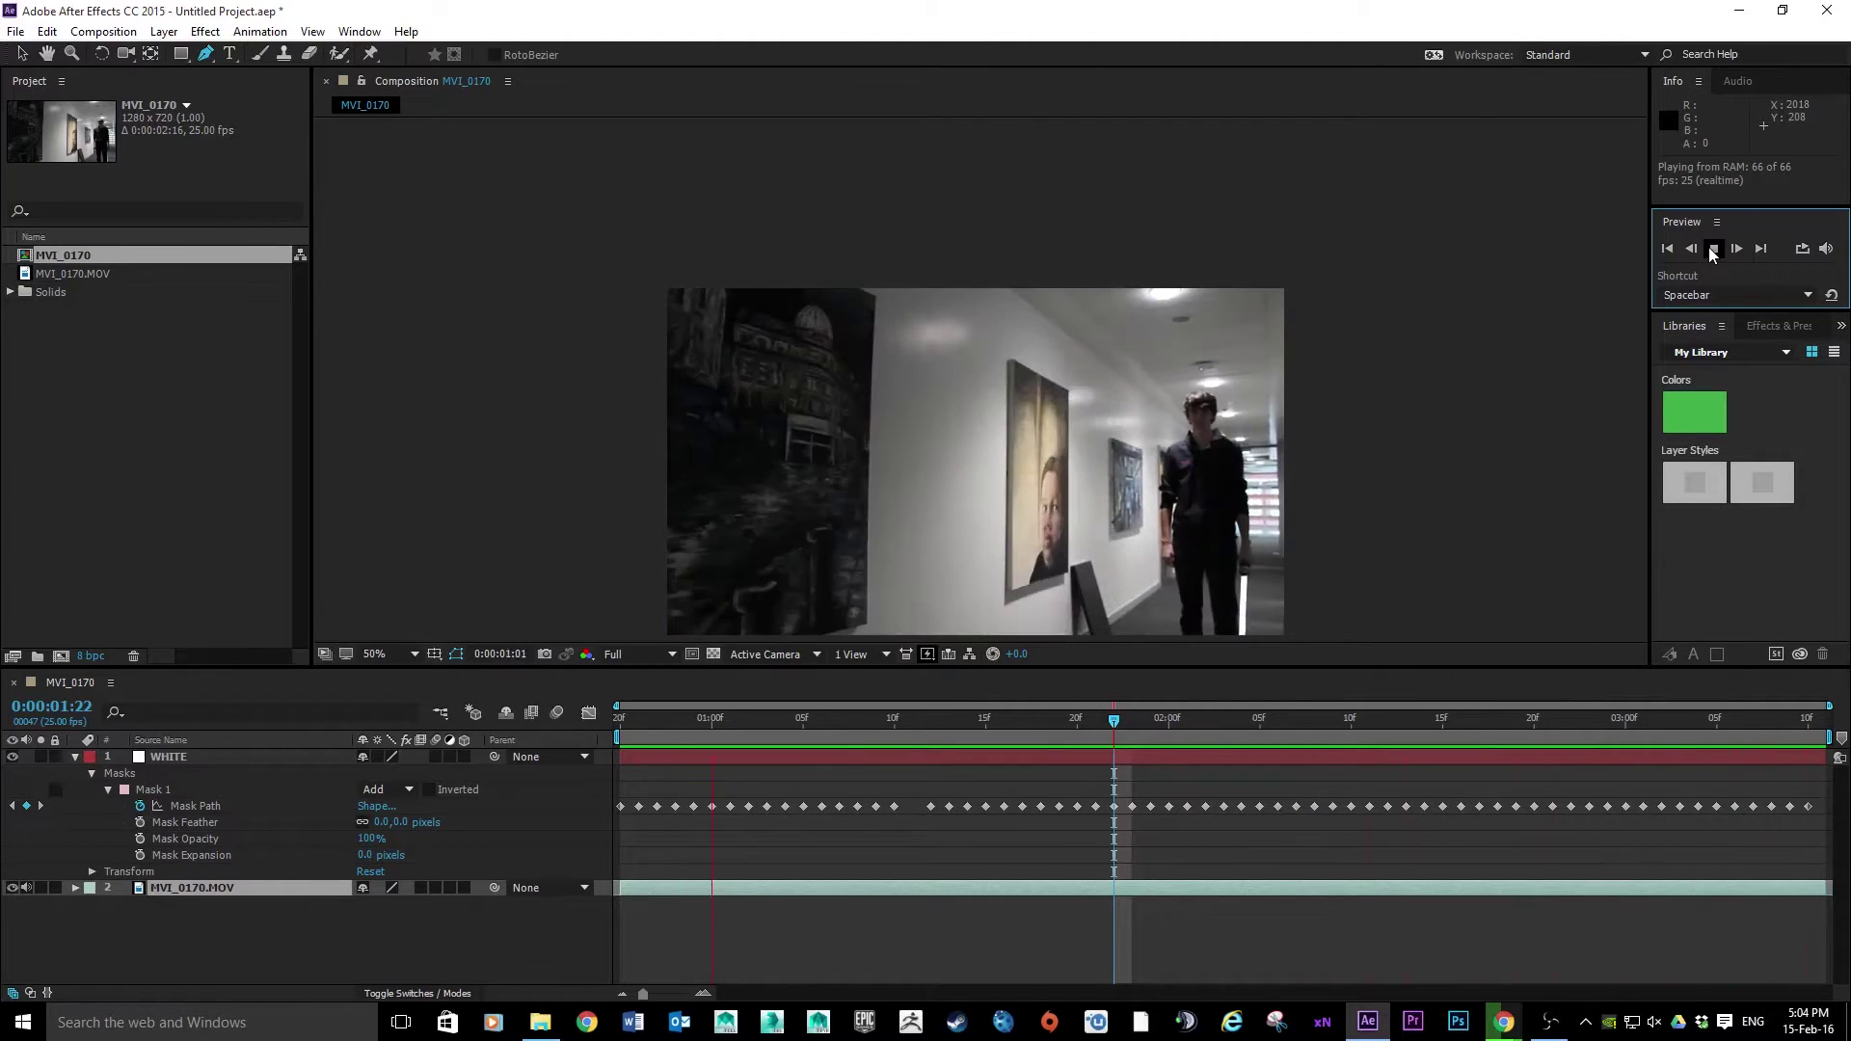
left_click(1715, 248)
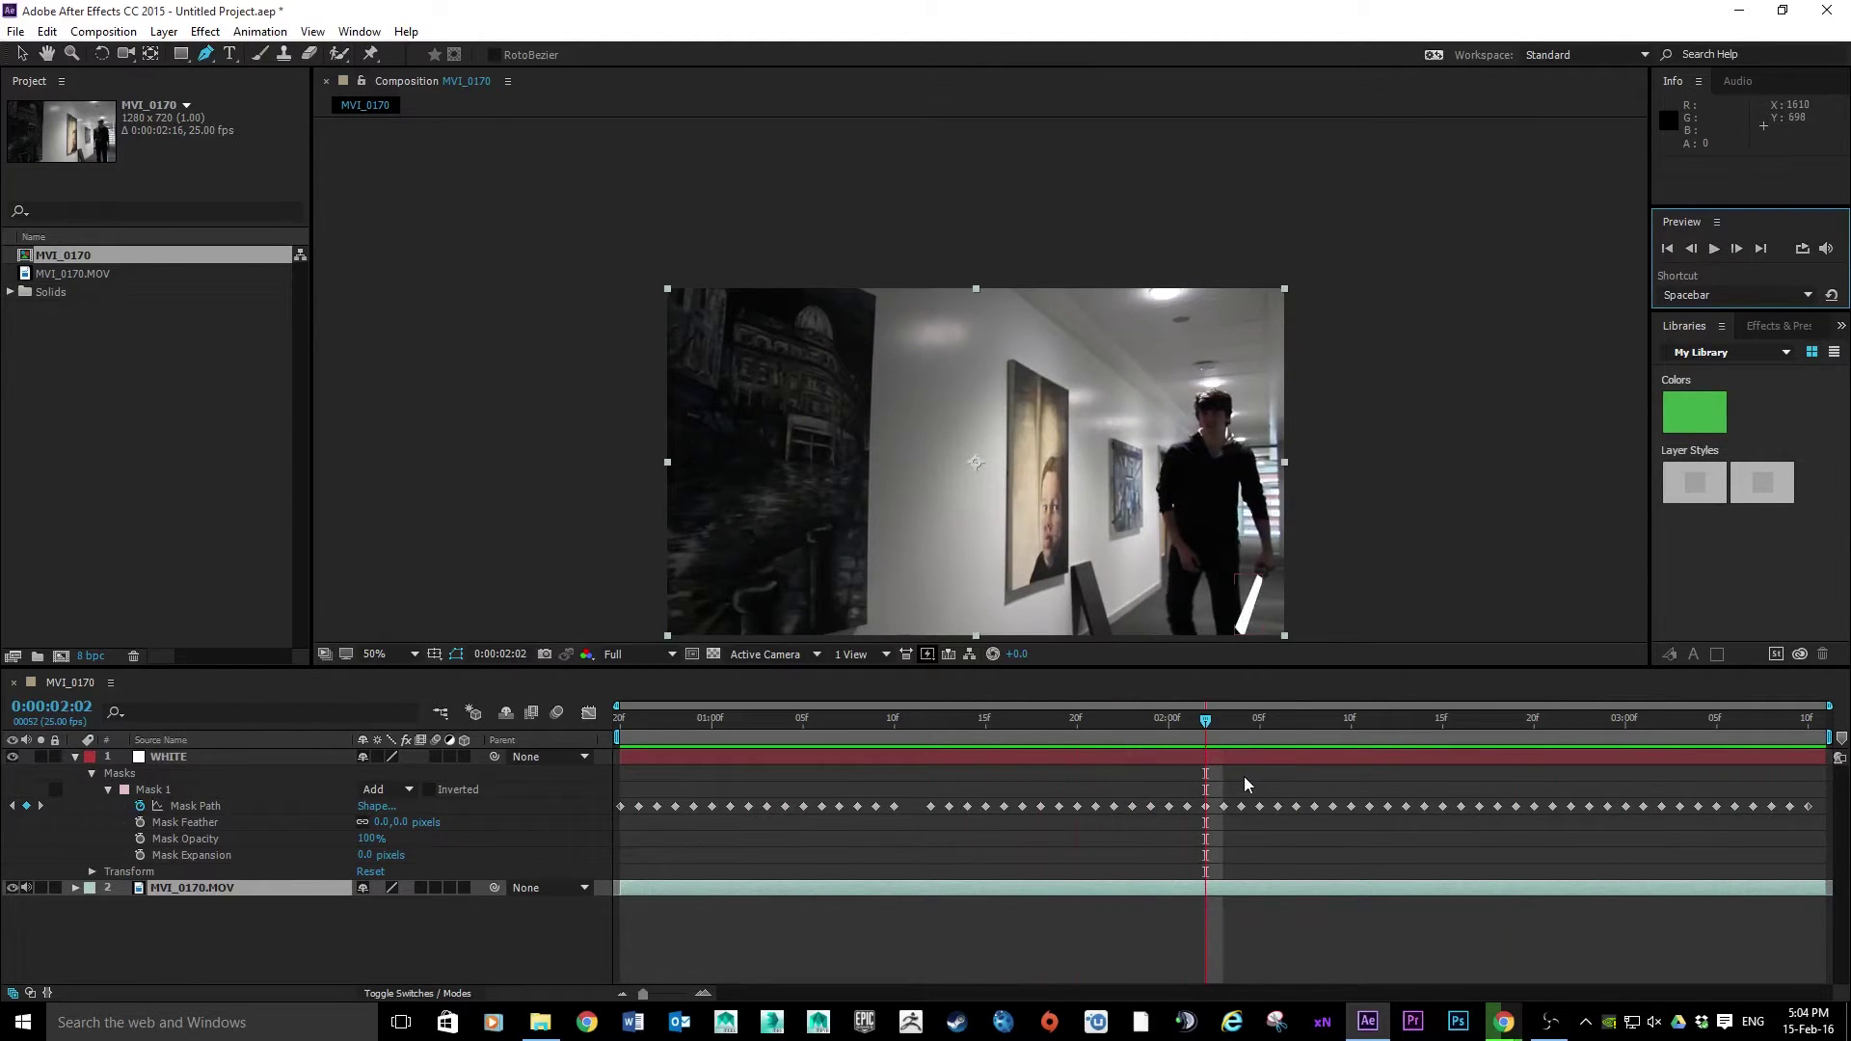
Step: Scrub and step frame by frame between 0:00:02:02 and 0:00:02:17 to check how the white mask follows the swinging blade
left_click_drag(1204, 723, 1464, 738)
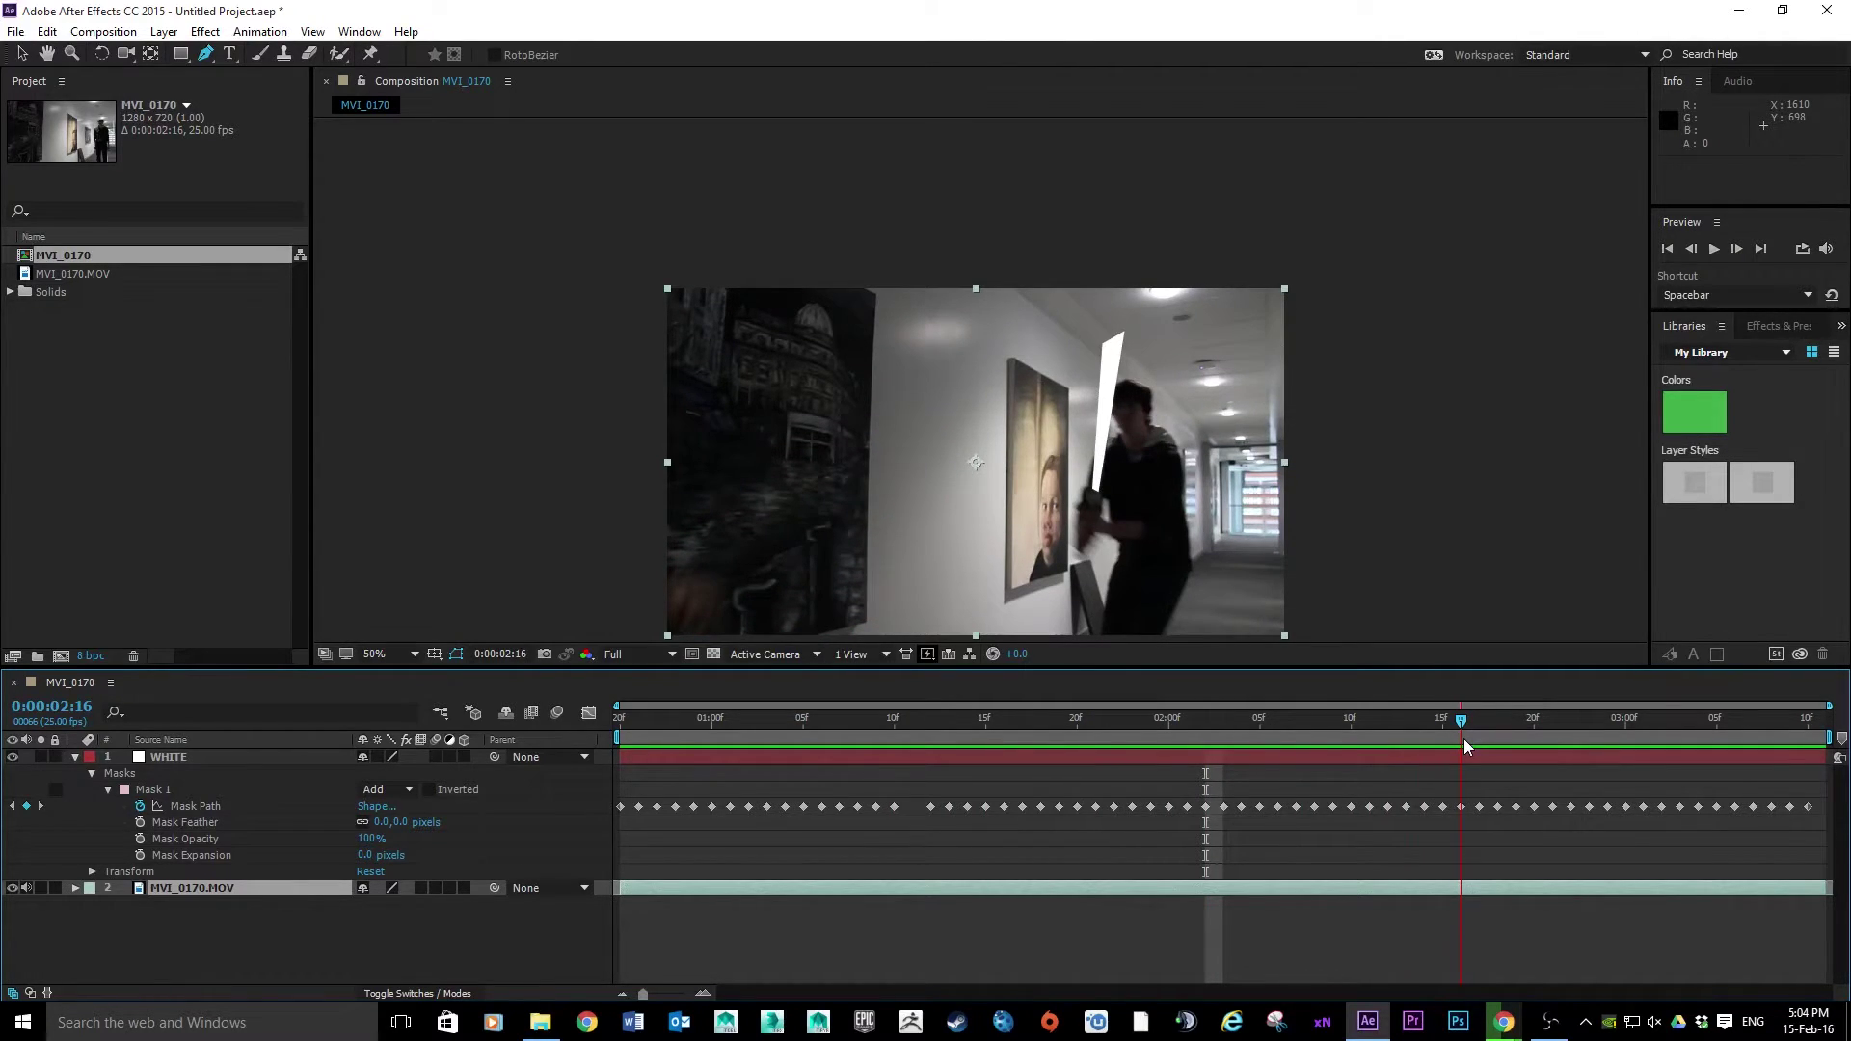
left_click_drag(1463, 738, 1205, 742)
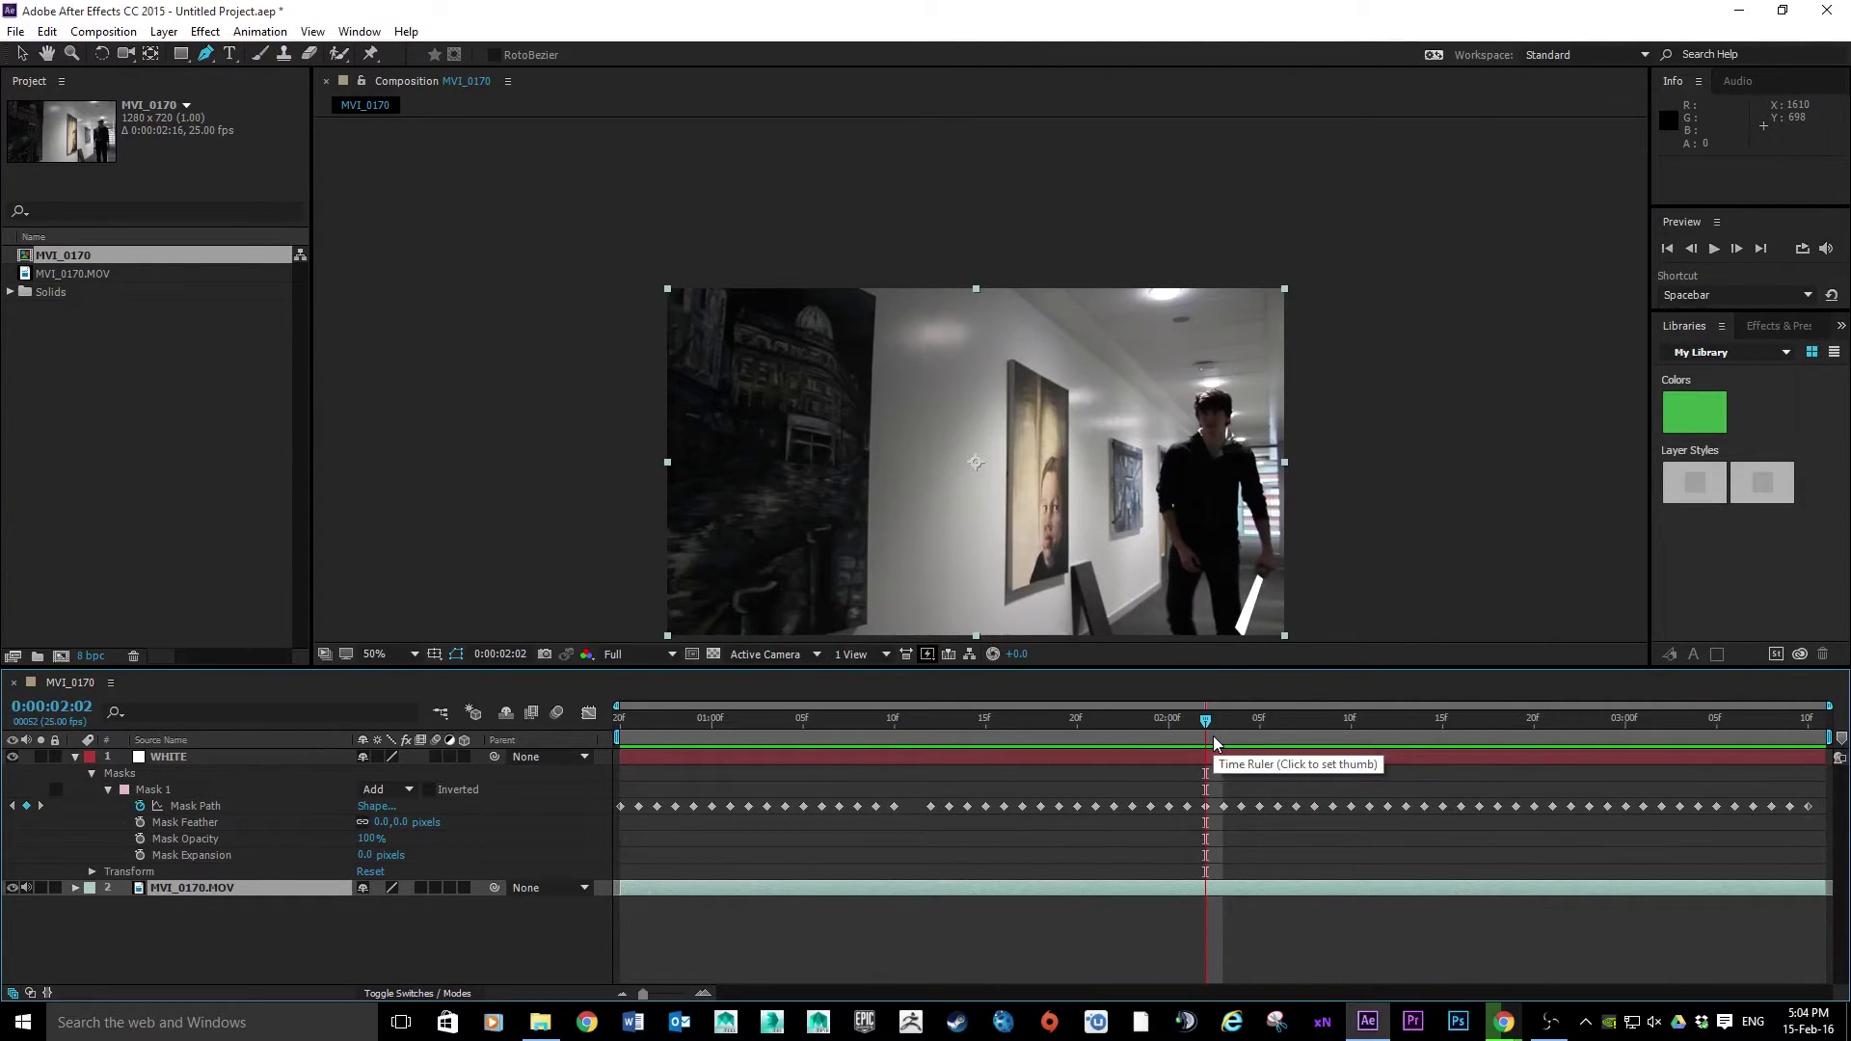
key("Page_Down")
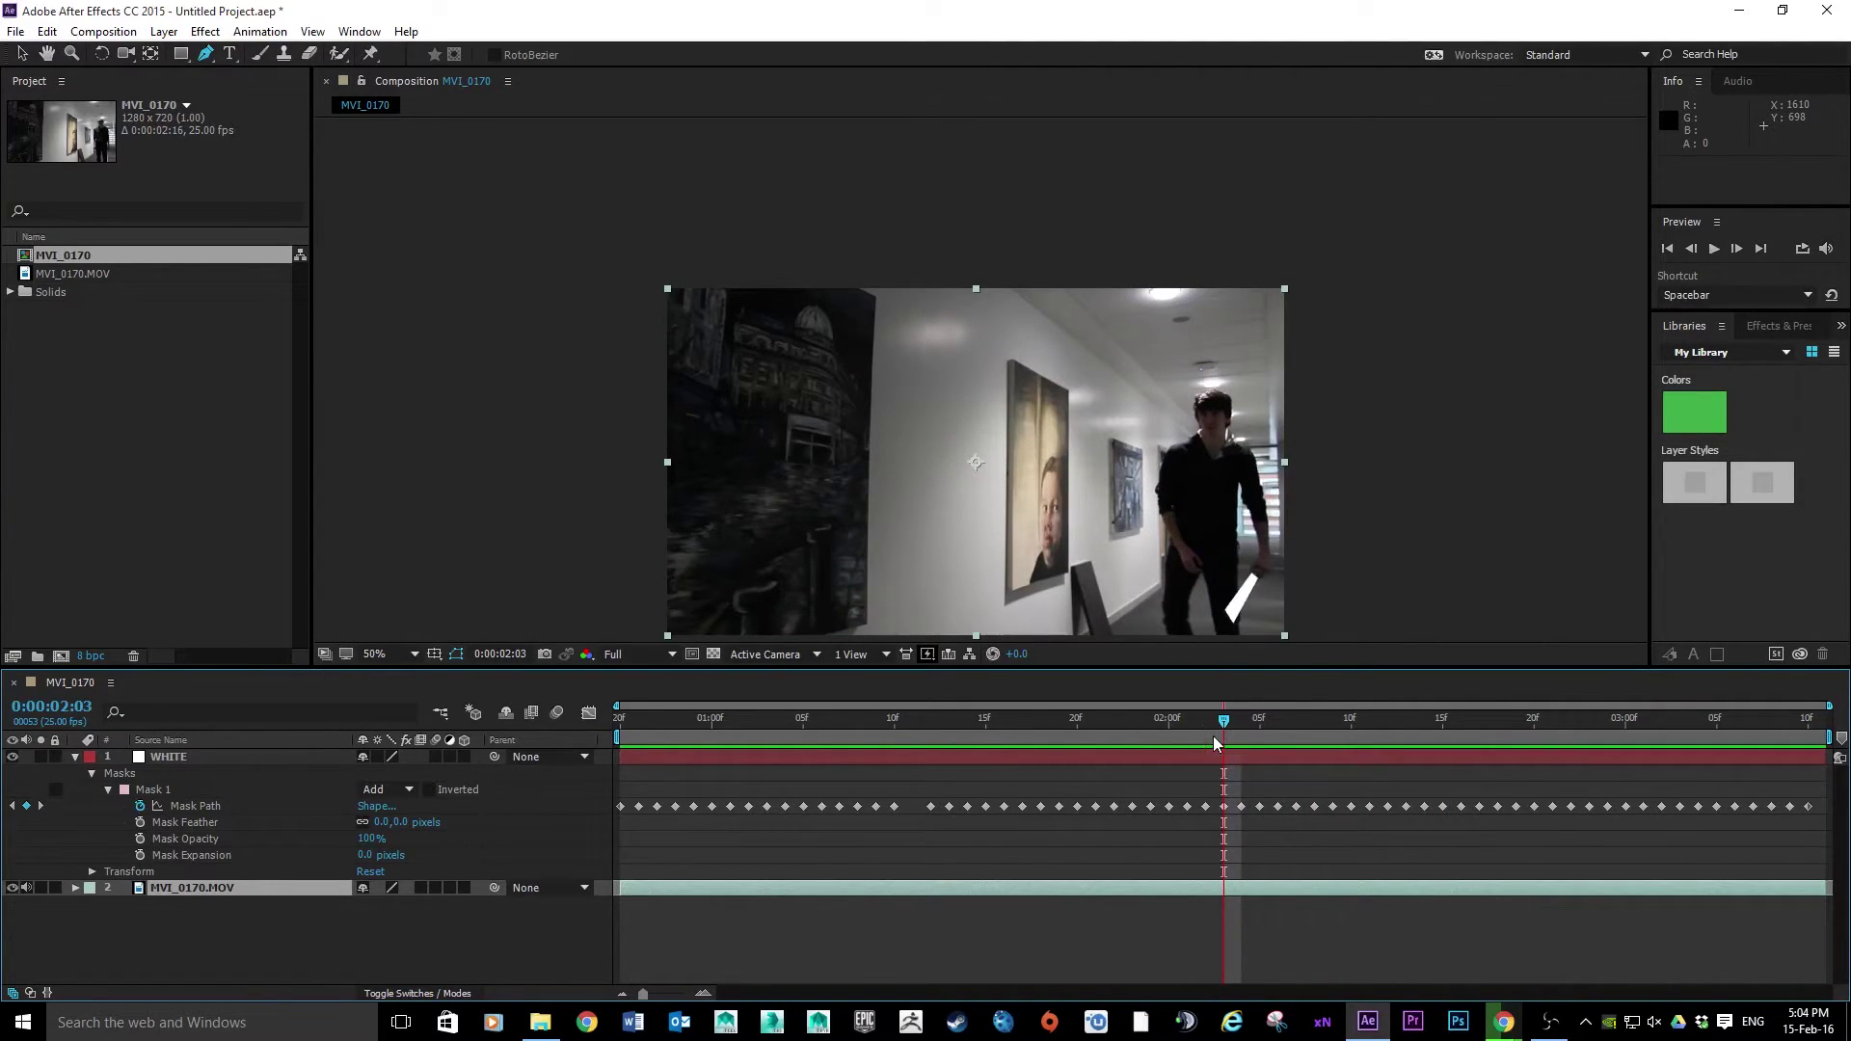
key("Page_Down")
key("Page_Down")
key("Page_Up")
key("Page_Up")
key("Page_Up")
key("Page_Up")
key("Page_Up")
key("Page_Down")
key("Page_Down")
key("Page_Down")
key("Page_Down")
key("Page_Down")
key("Page_Down")
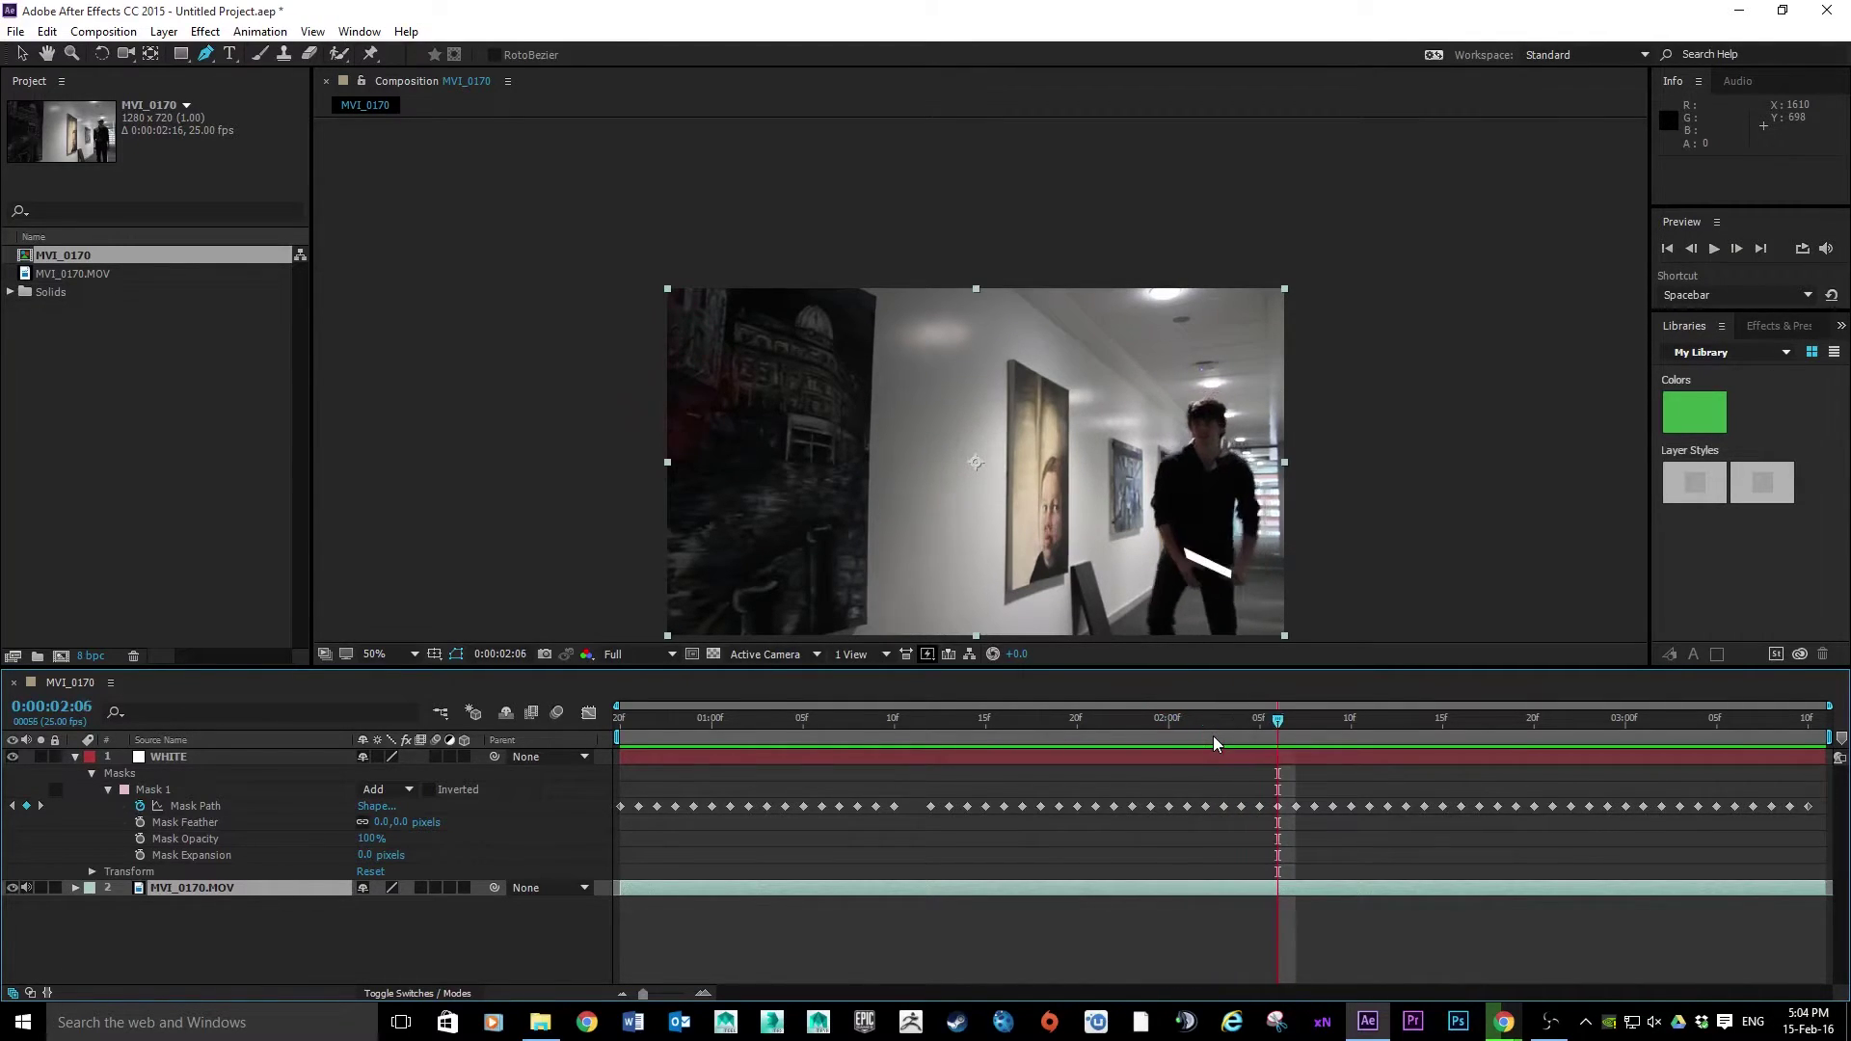
key("Page_Down")
key("Page_Down")
key("Page_Down")
key("Page_Down")
key("Page_Down")
key("Page_Down")
key("Page_Down")
key("Page_Down")
key("Page_Down")
key("Page_Down")
key("Page_Down")
key("Page_Down")
key("Page_Up")
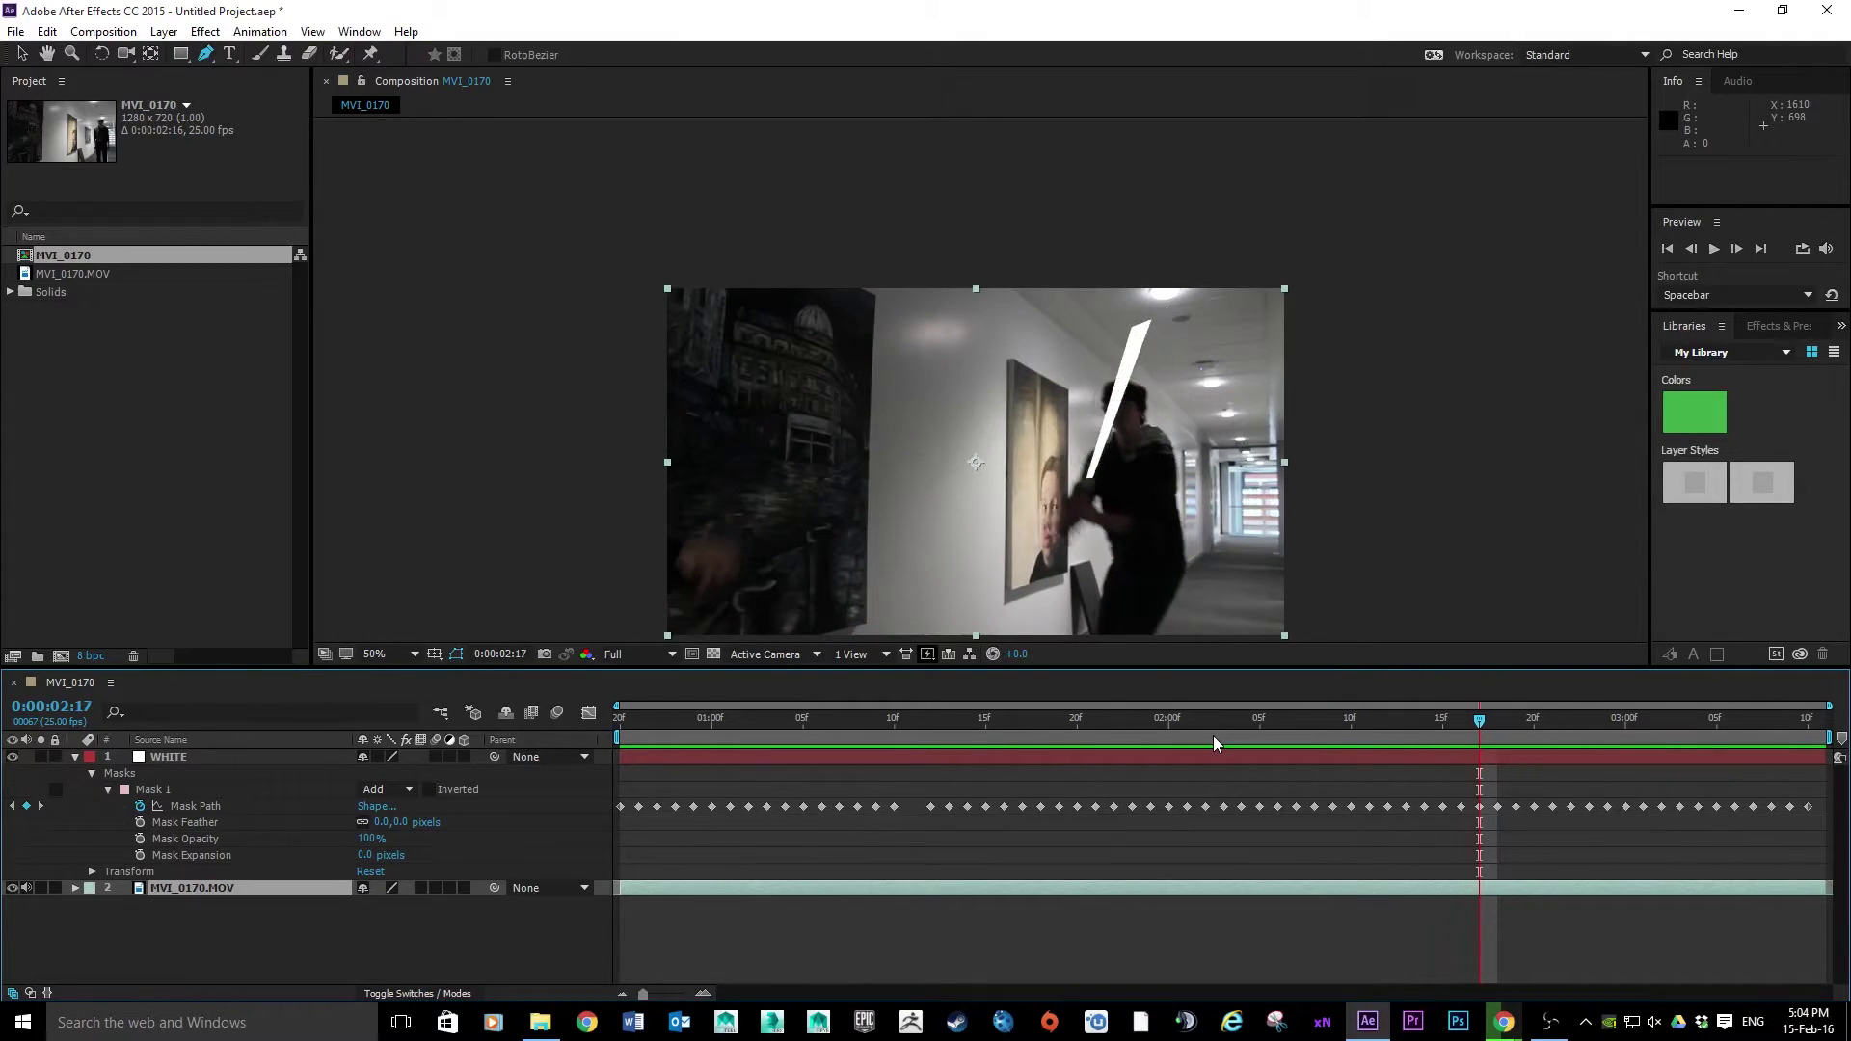
Step: Hide the WHITE layer and select Mask 1 to examine its outline against the motion-blurred blade at 0:00:02:17
left_click(12, 758)
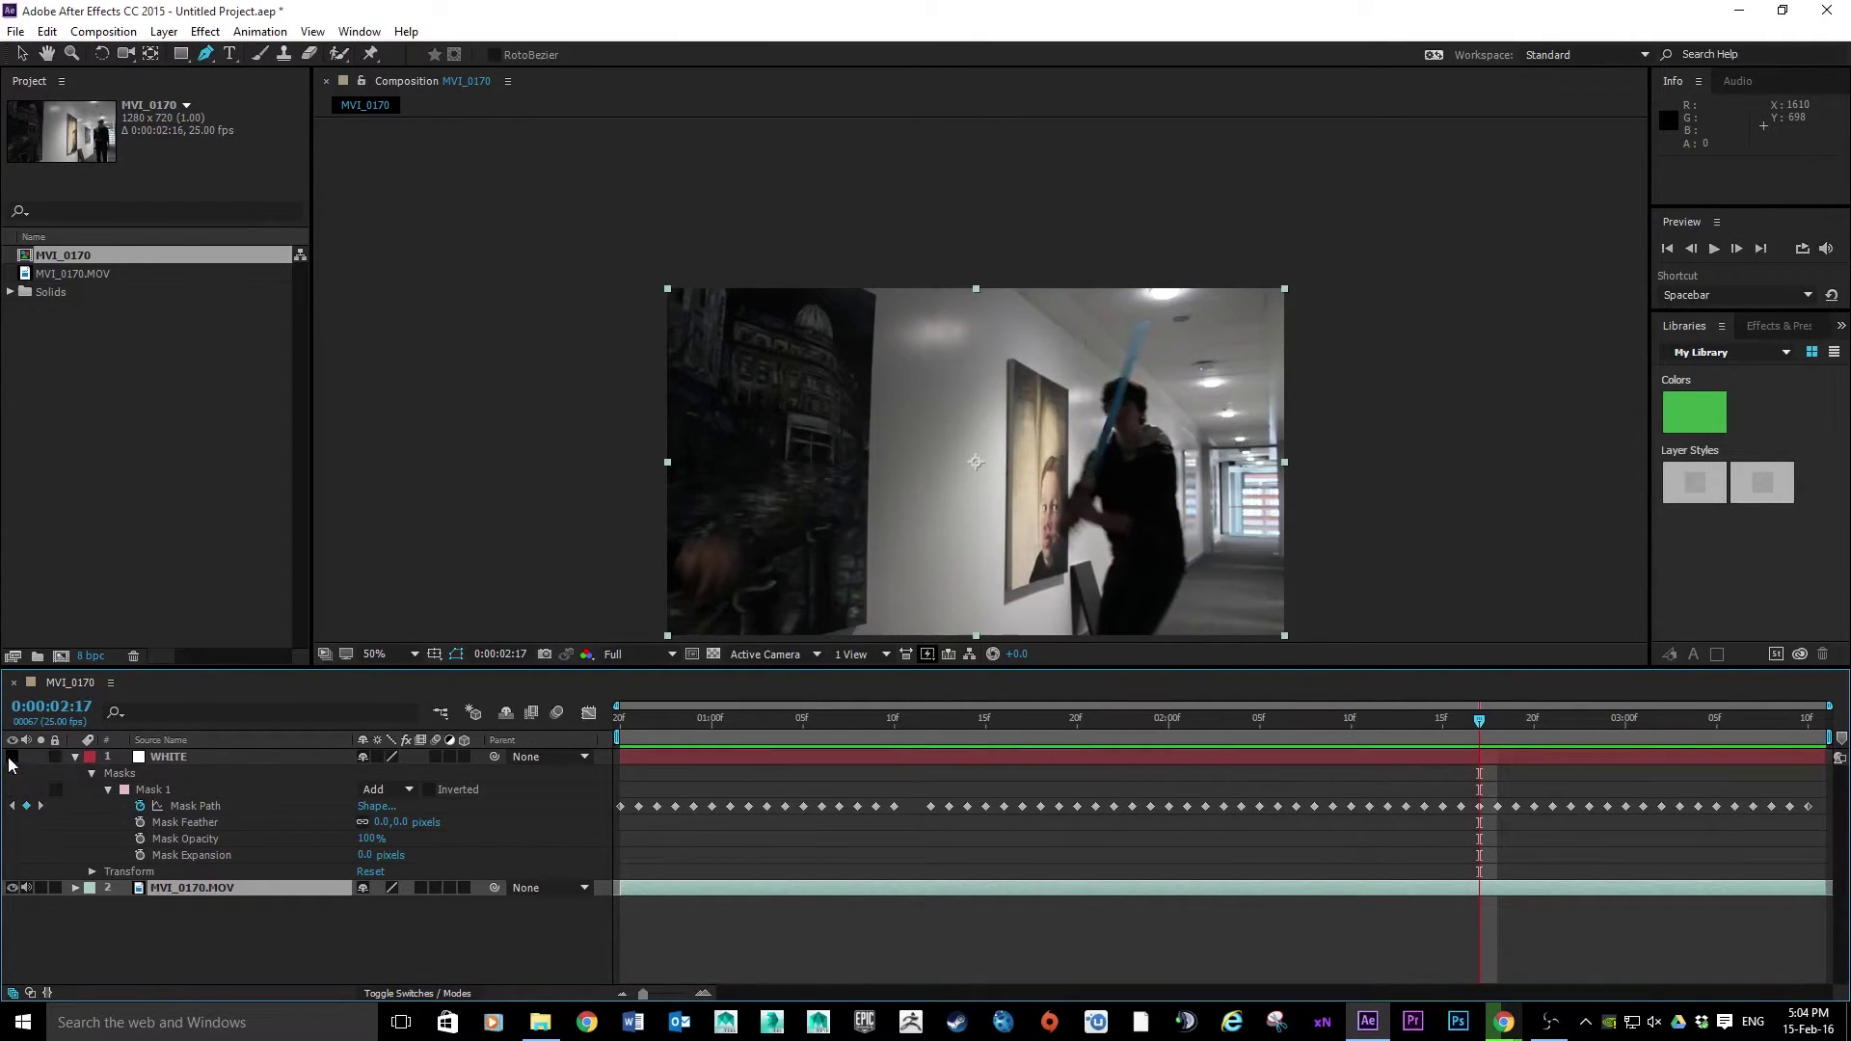
left_click(154, 791)
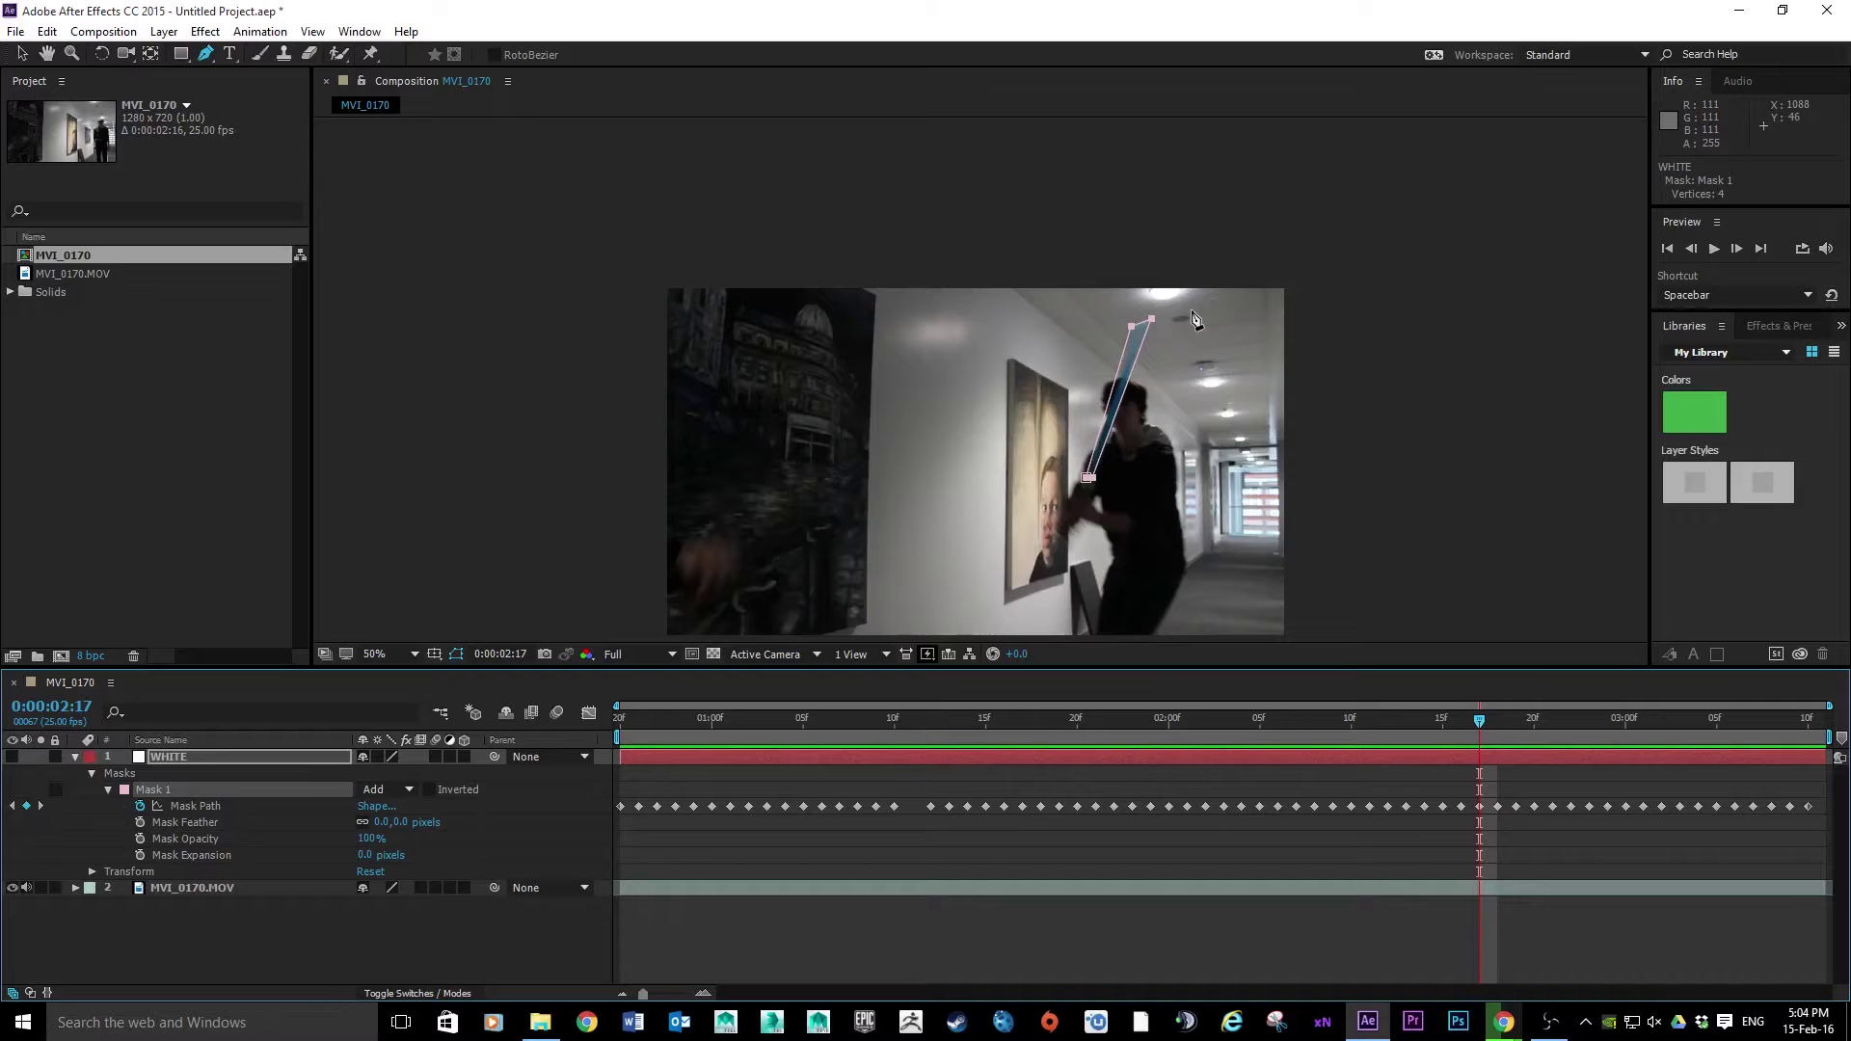
scroll(1196, 322, "up", 2)
left_click_drag(1437, 326, 885, 420)
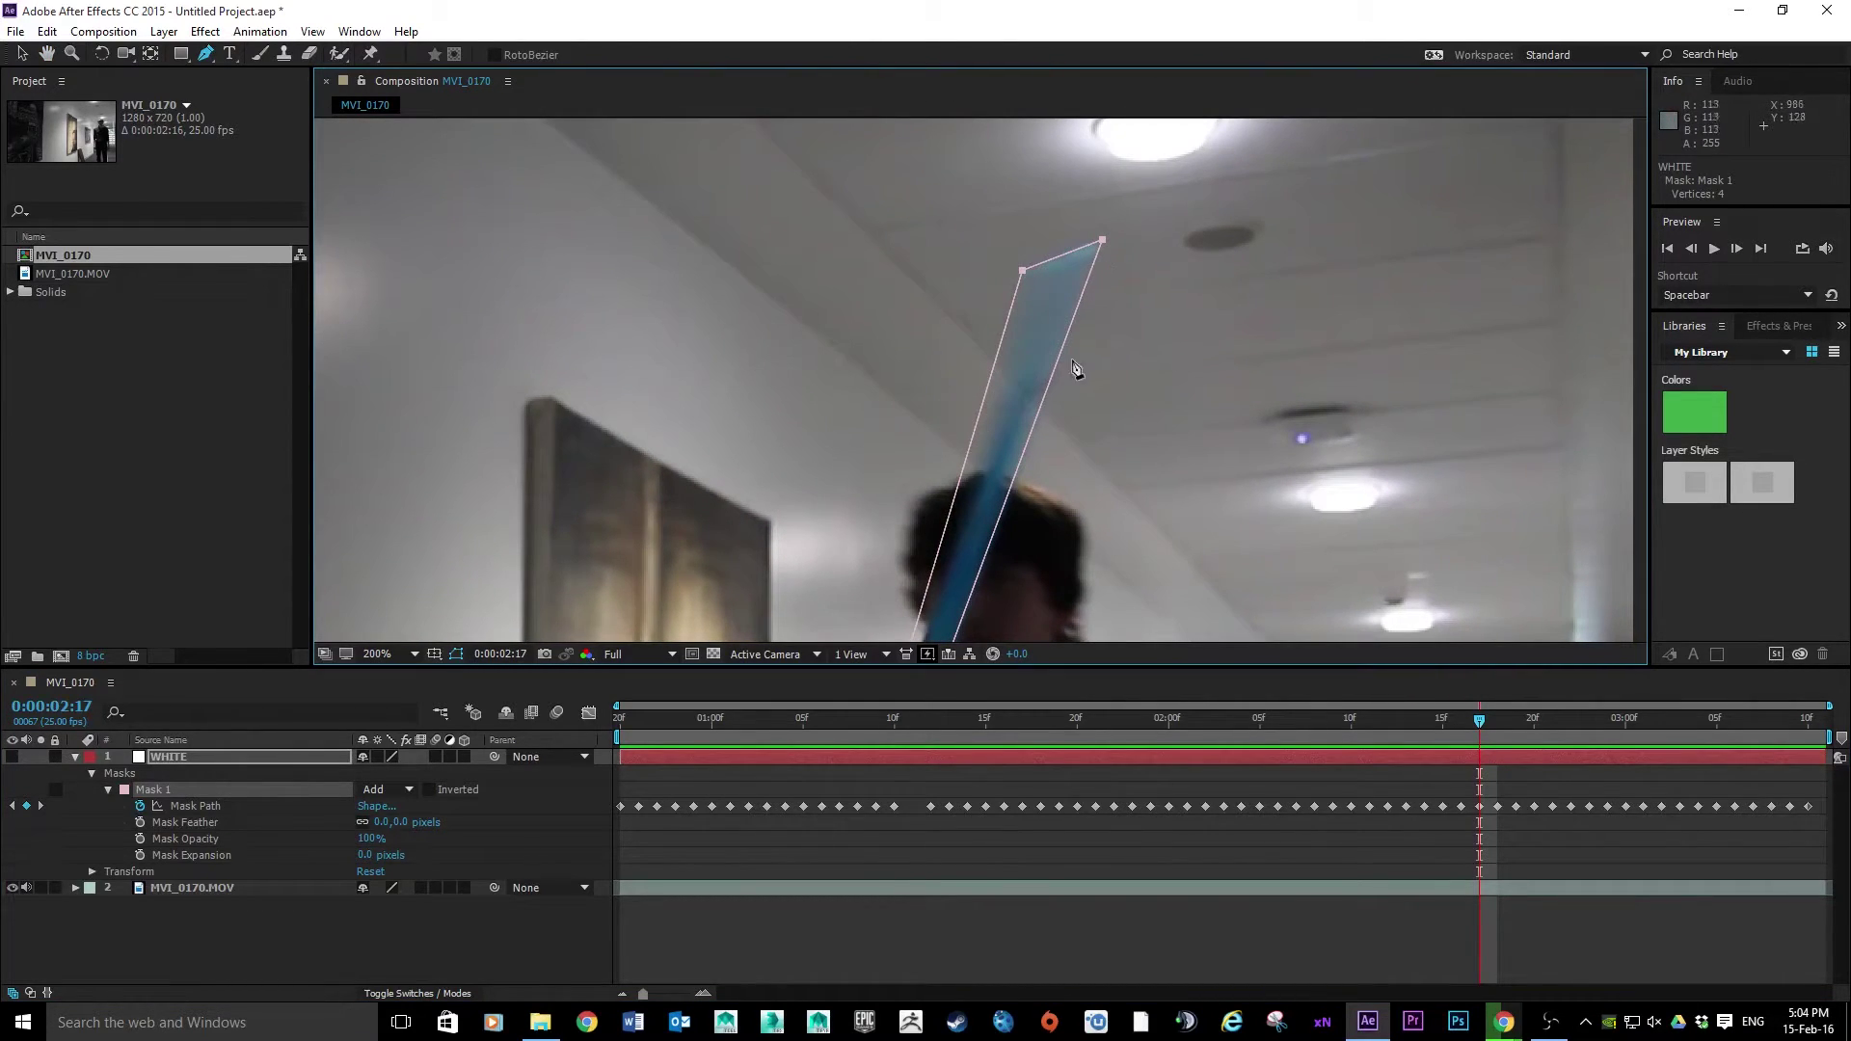
left_click_drag(1363, 308, 1366, 249)
scroll(1373, 289, "down", 4)
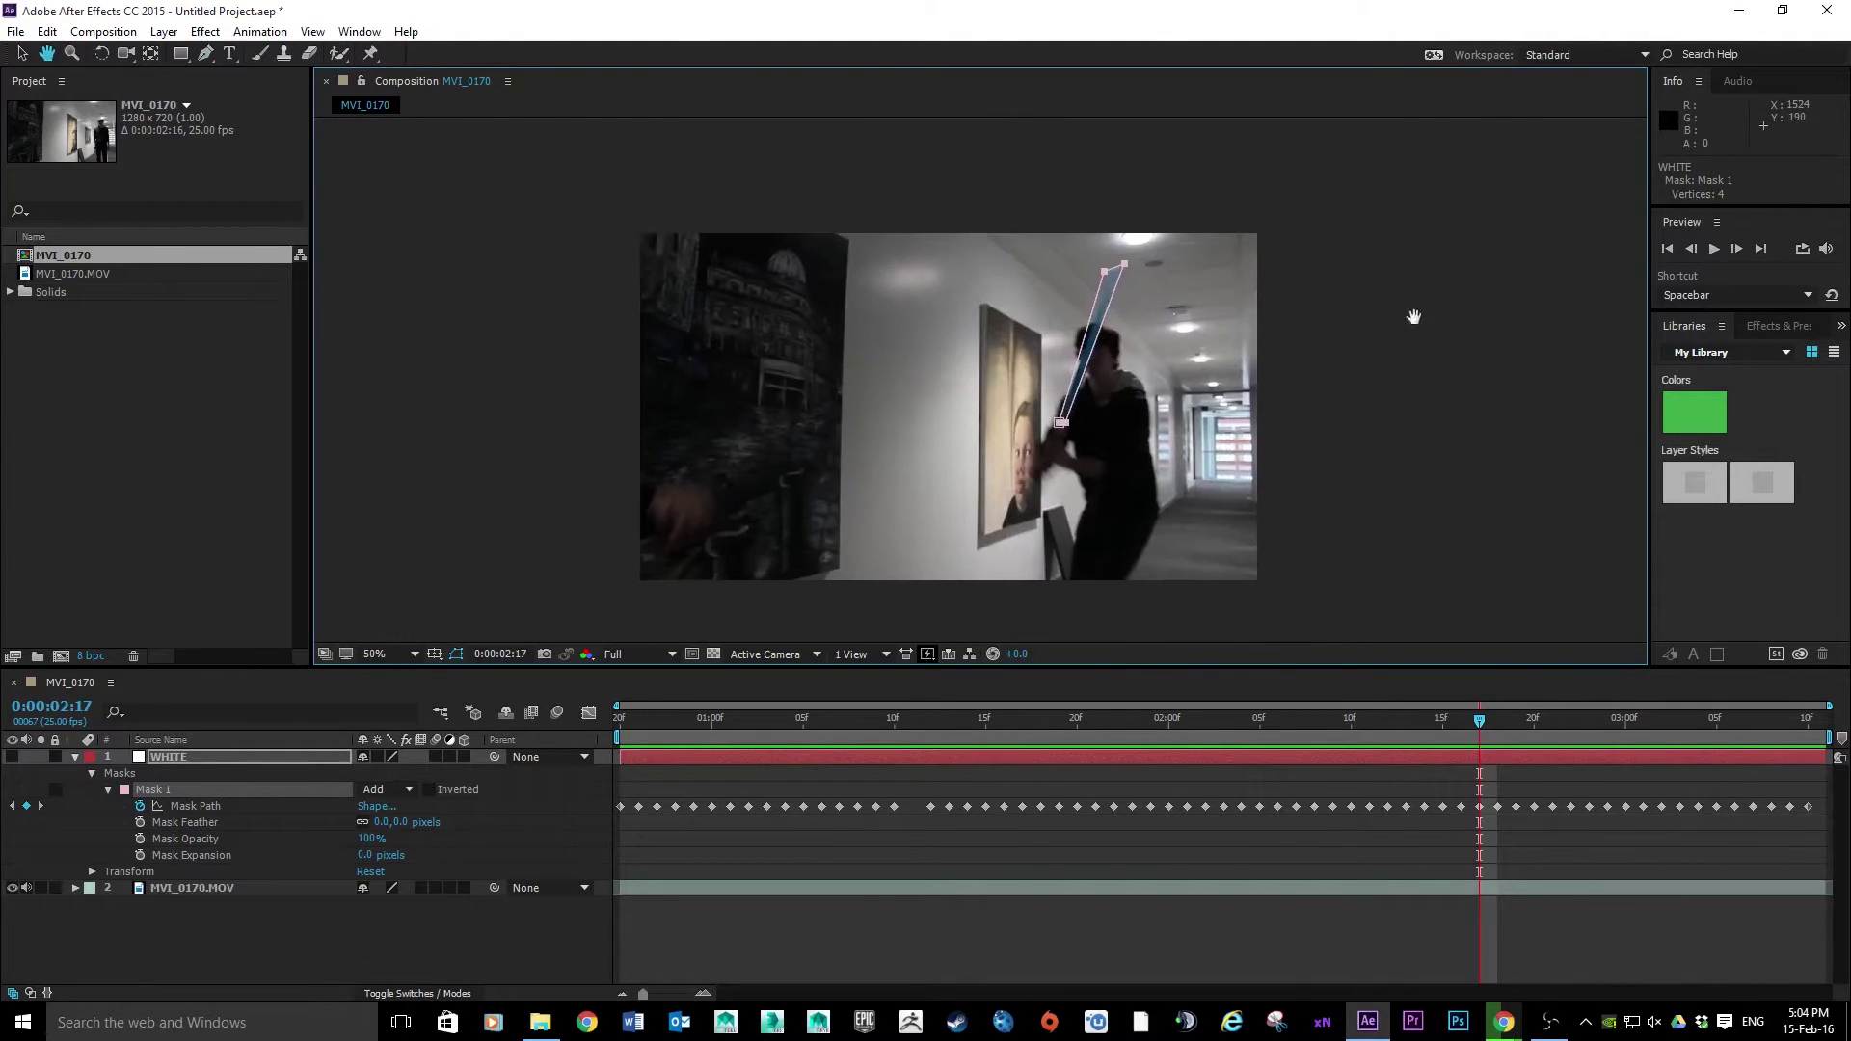
left_click_drag(1438, 321, 1417, 327)
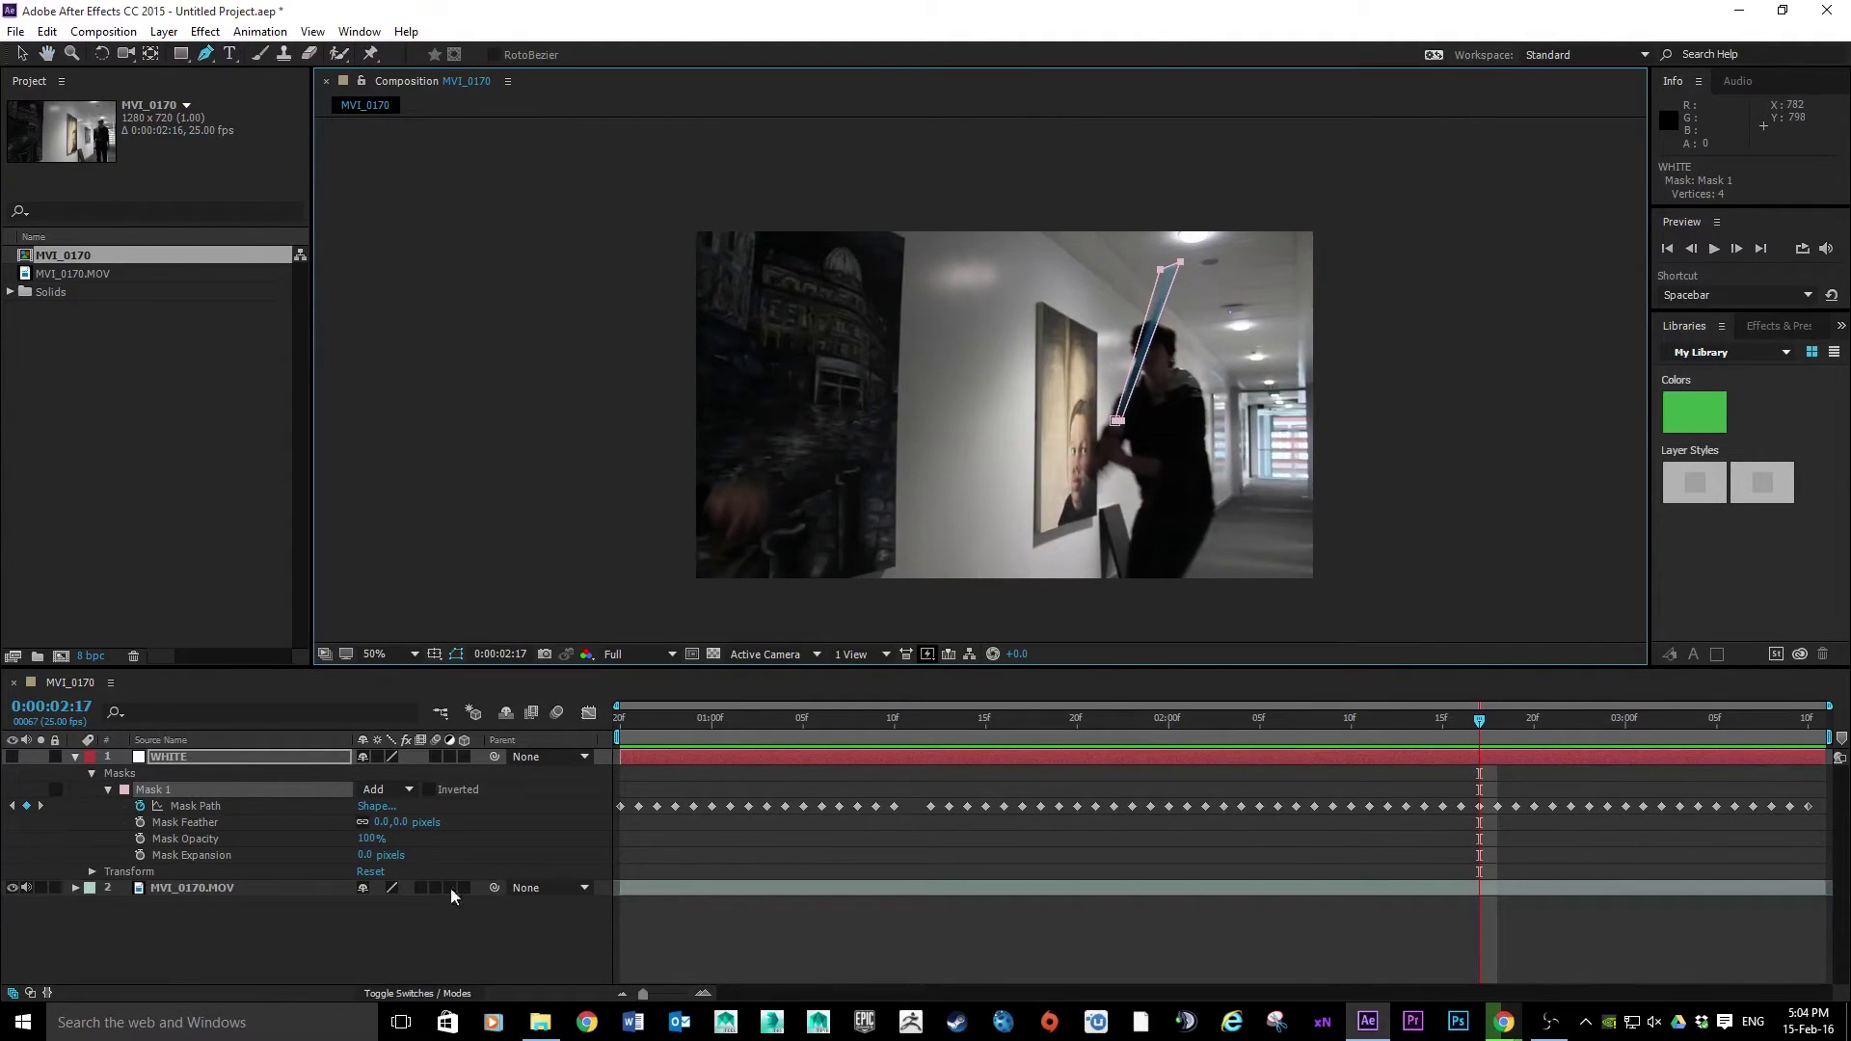
Step: Show the WHITE layer again and set the Mask Feather of its Mask 1 to 20 pixels
left_click(75, 759)
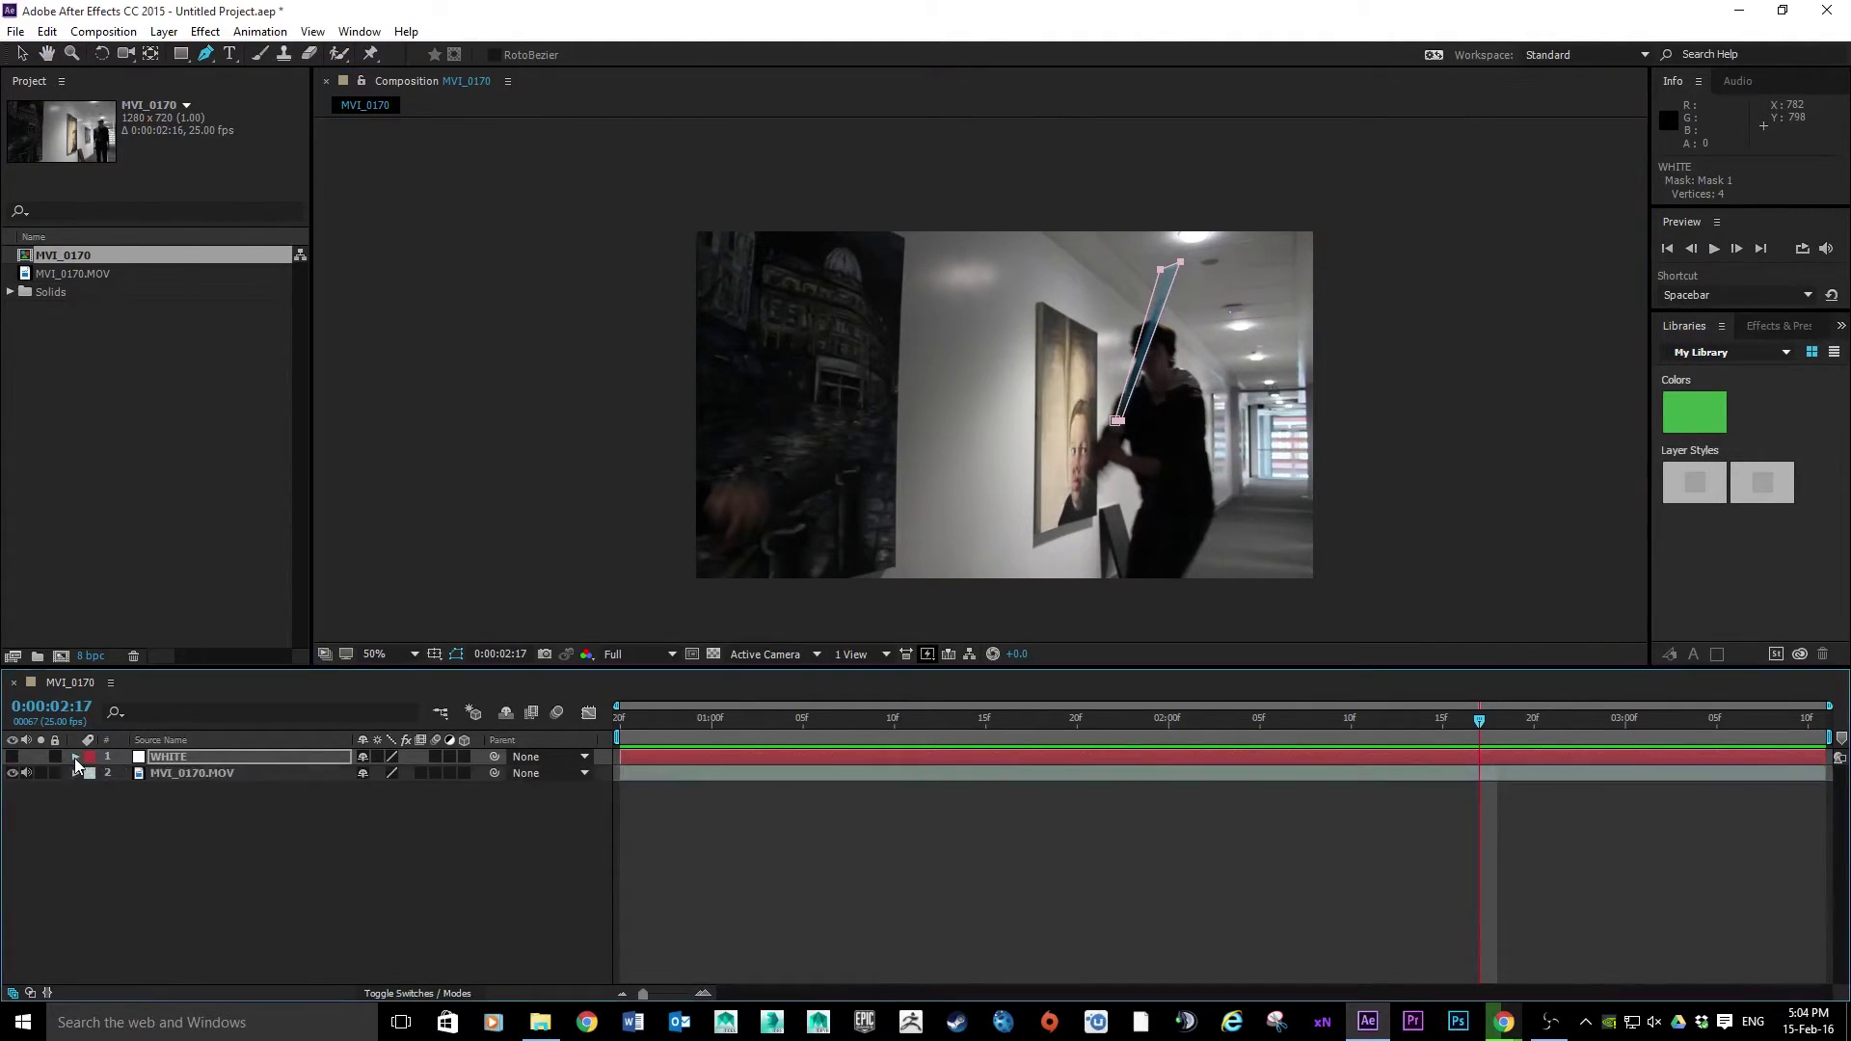
left_click(204, 759)
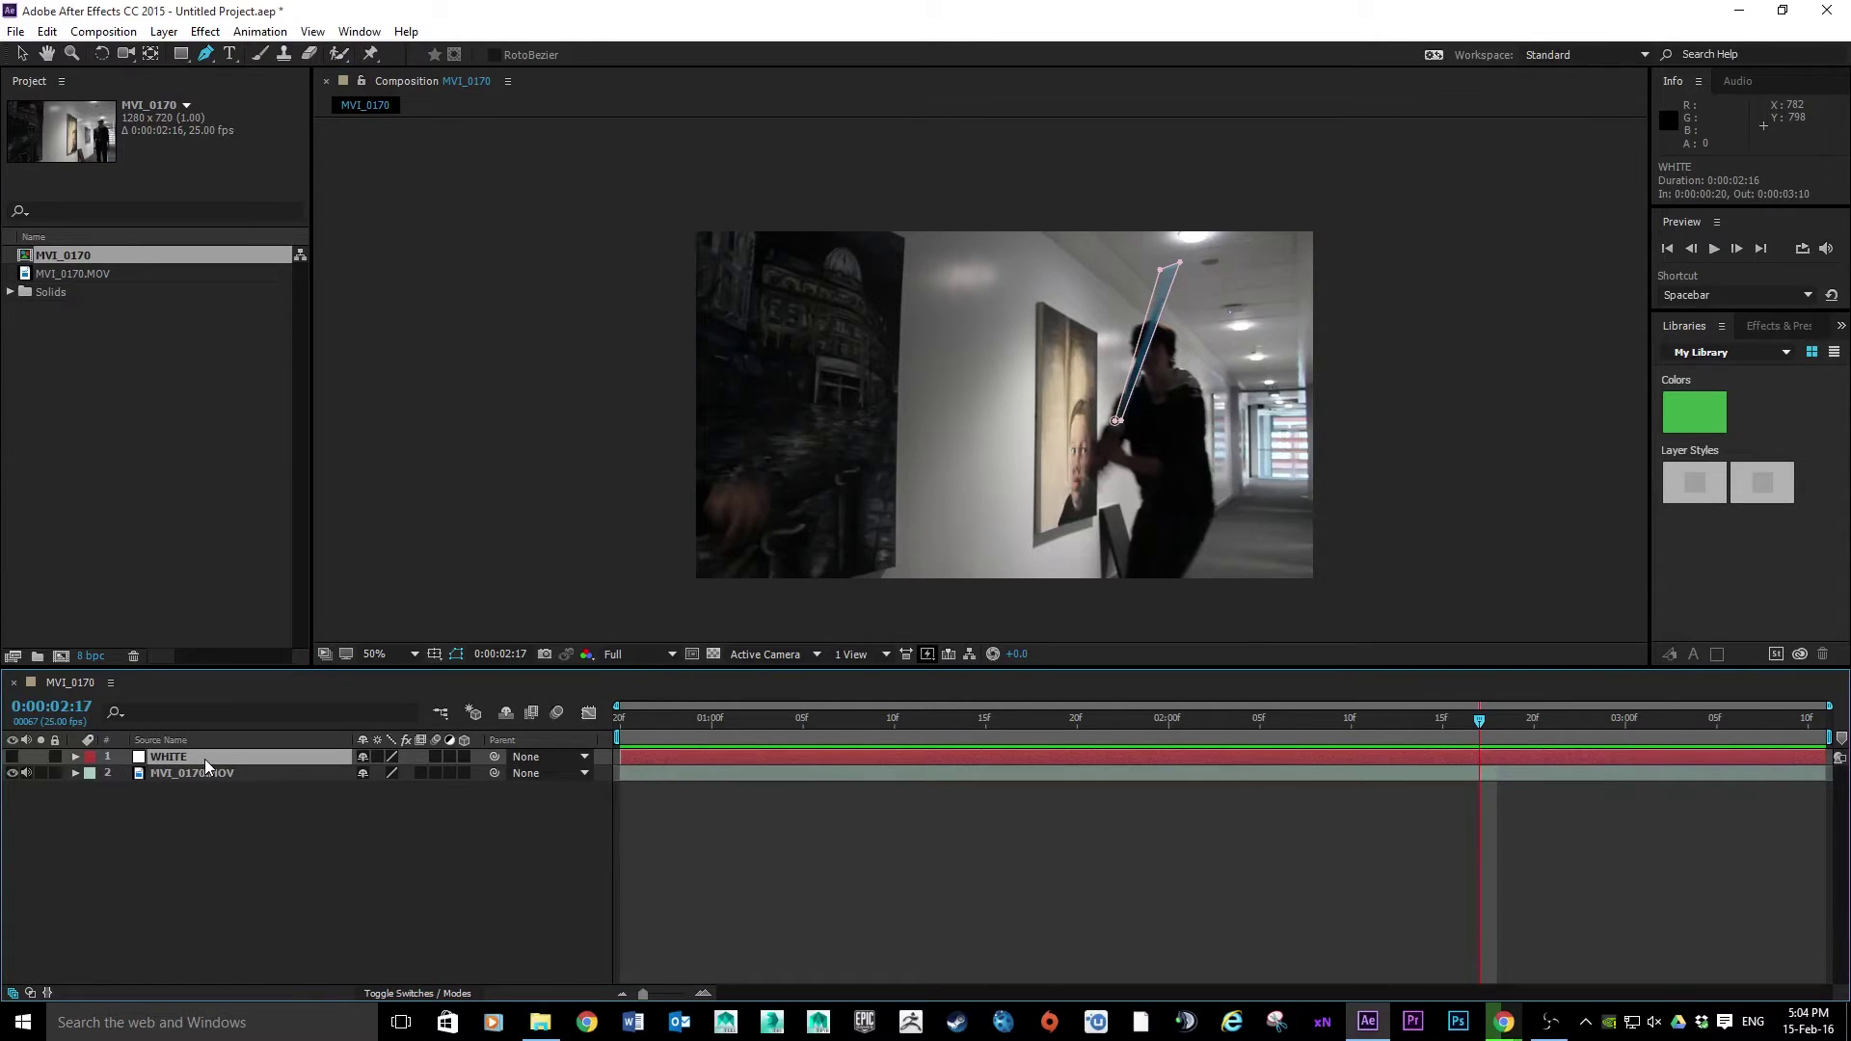
left_click(11, 758)
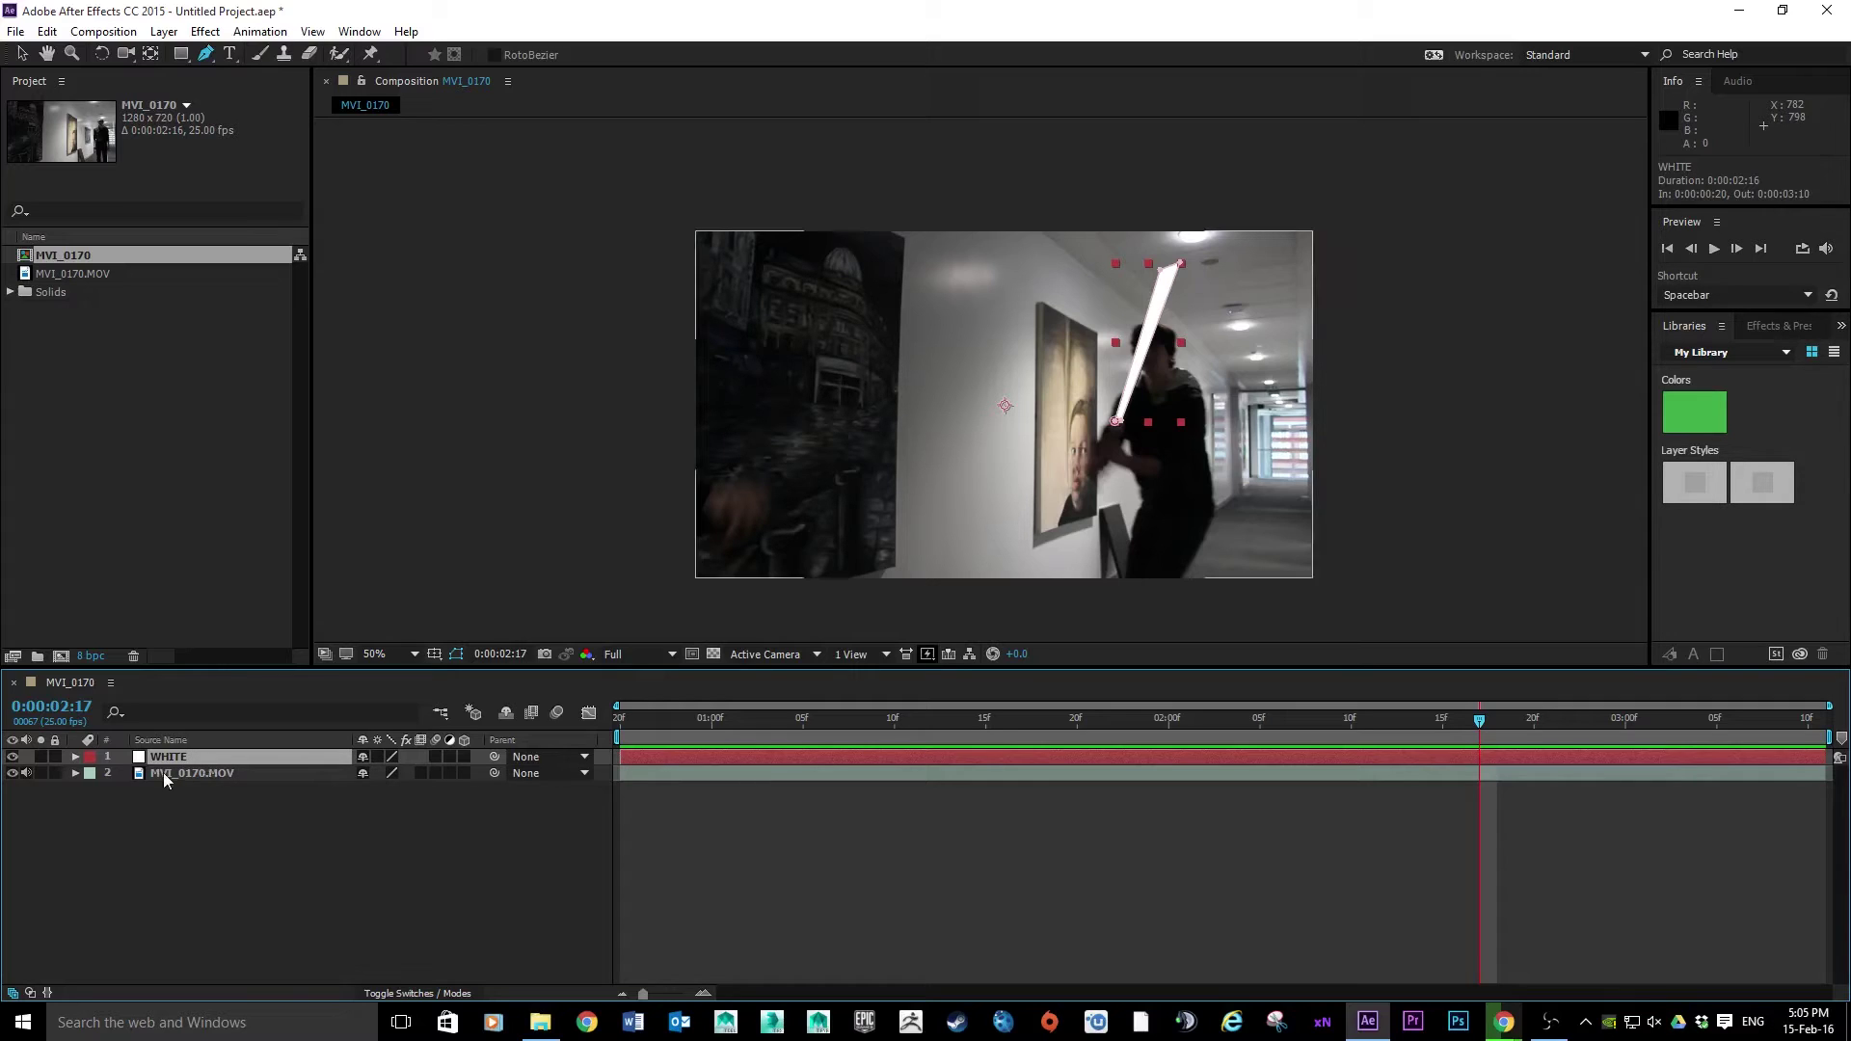
left_click(76, 759)
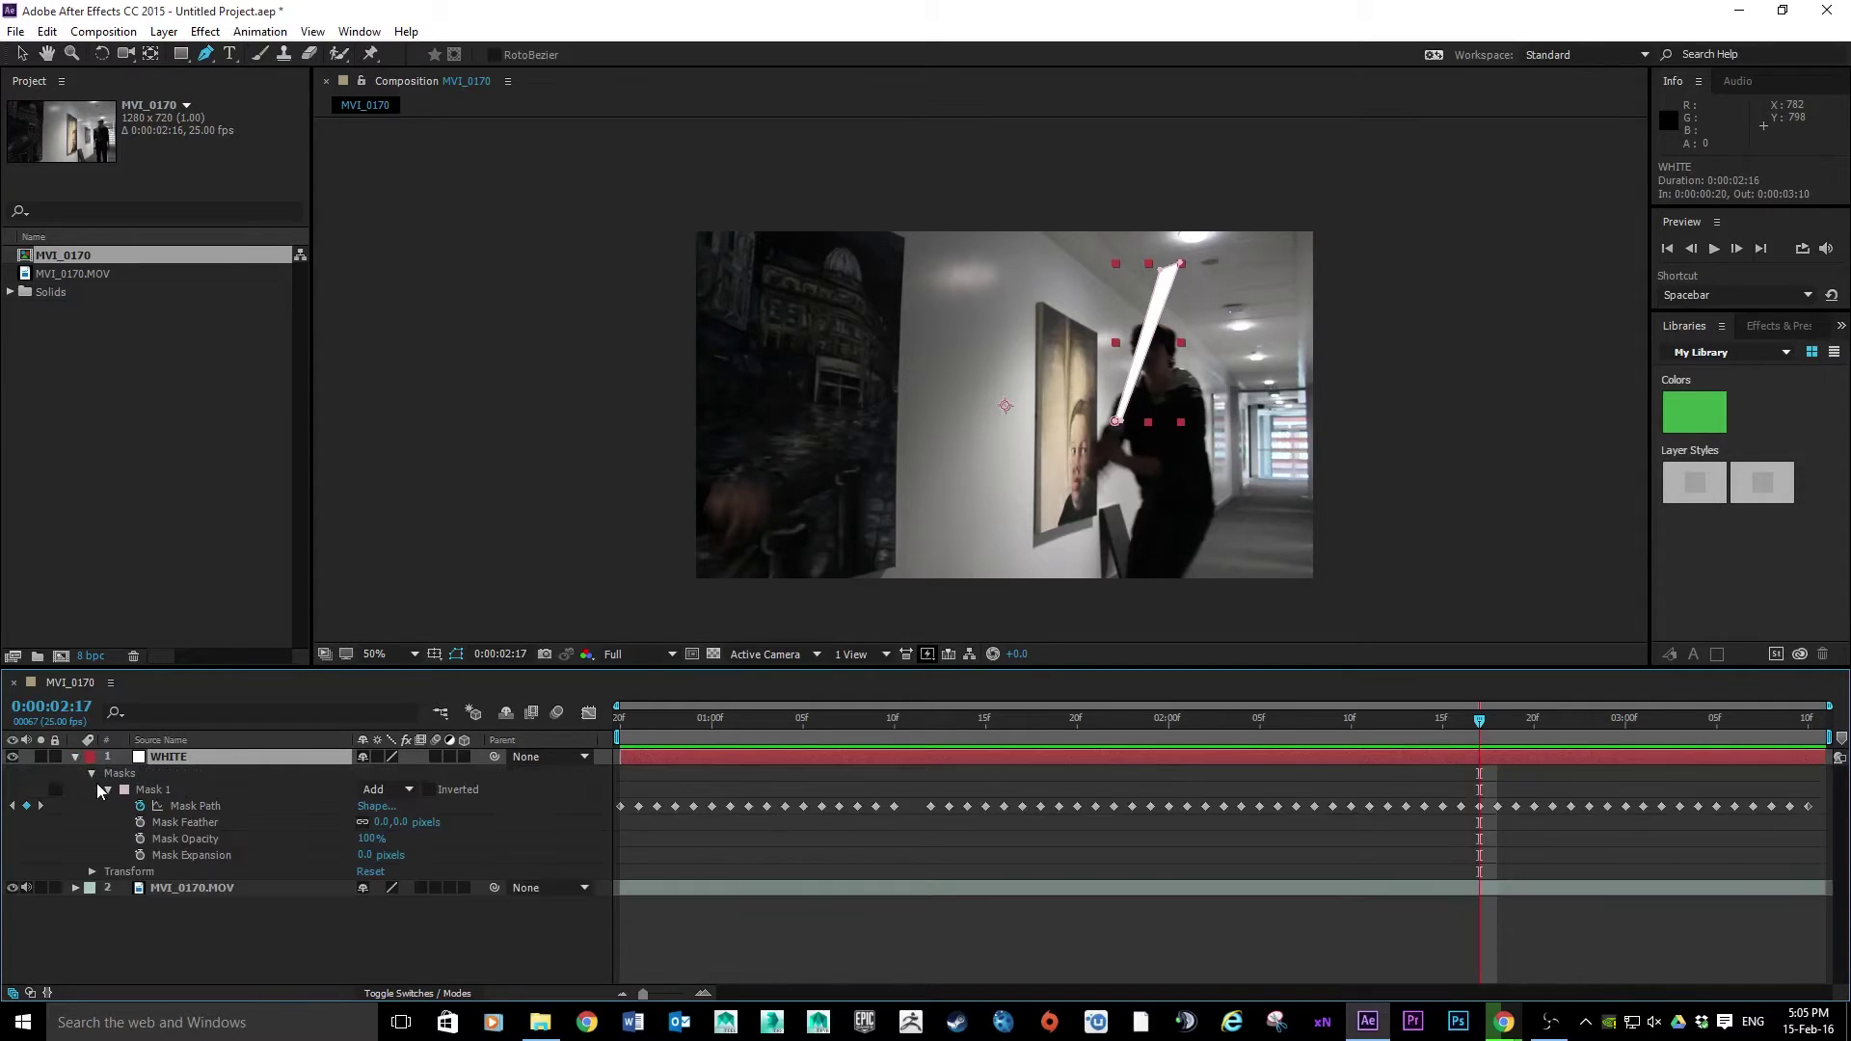
left_click(386, 824)
type("20")
key("Return")
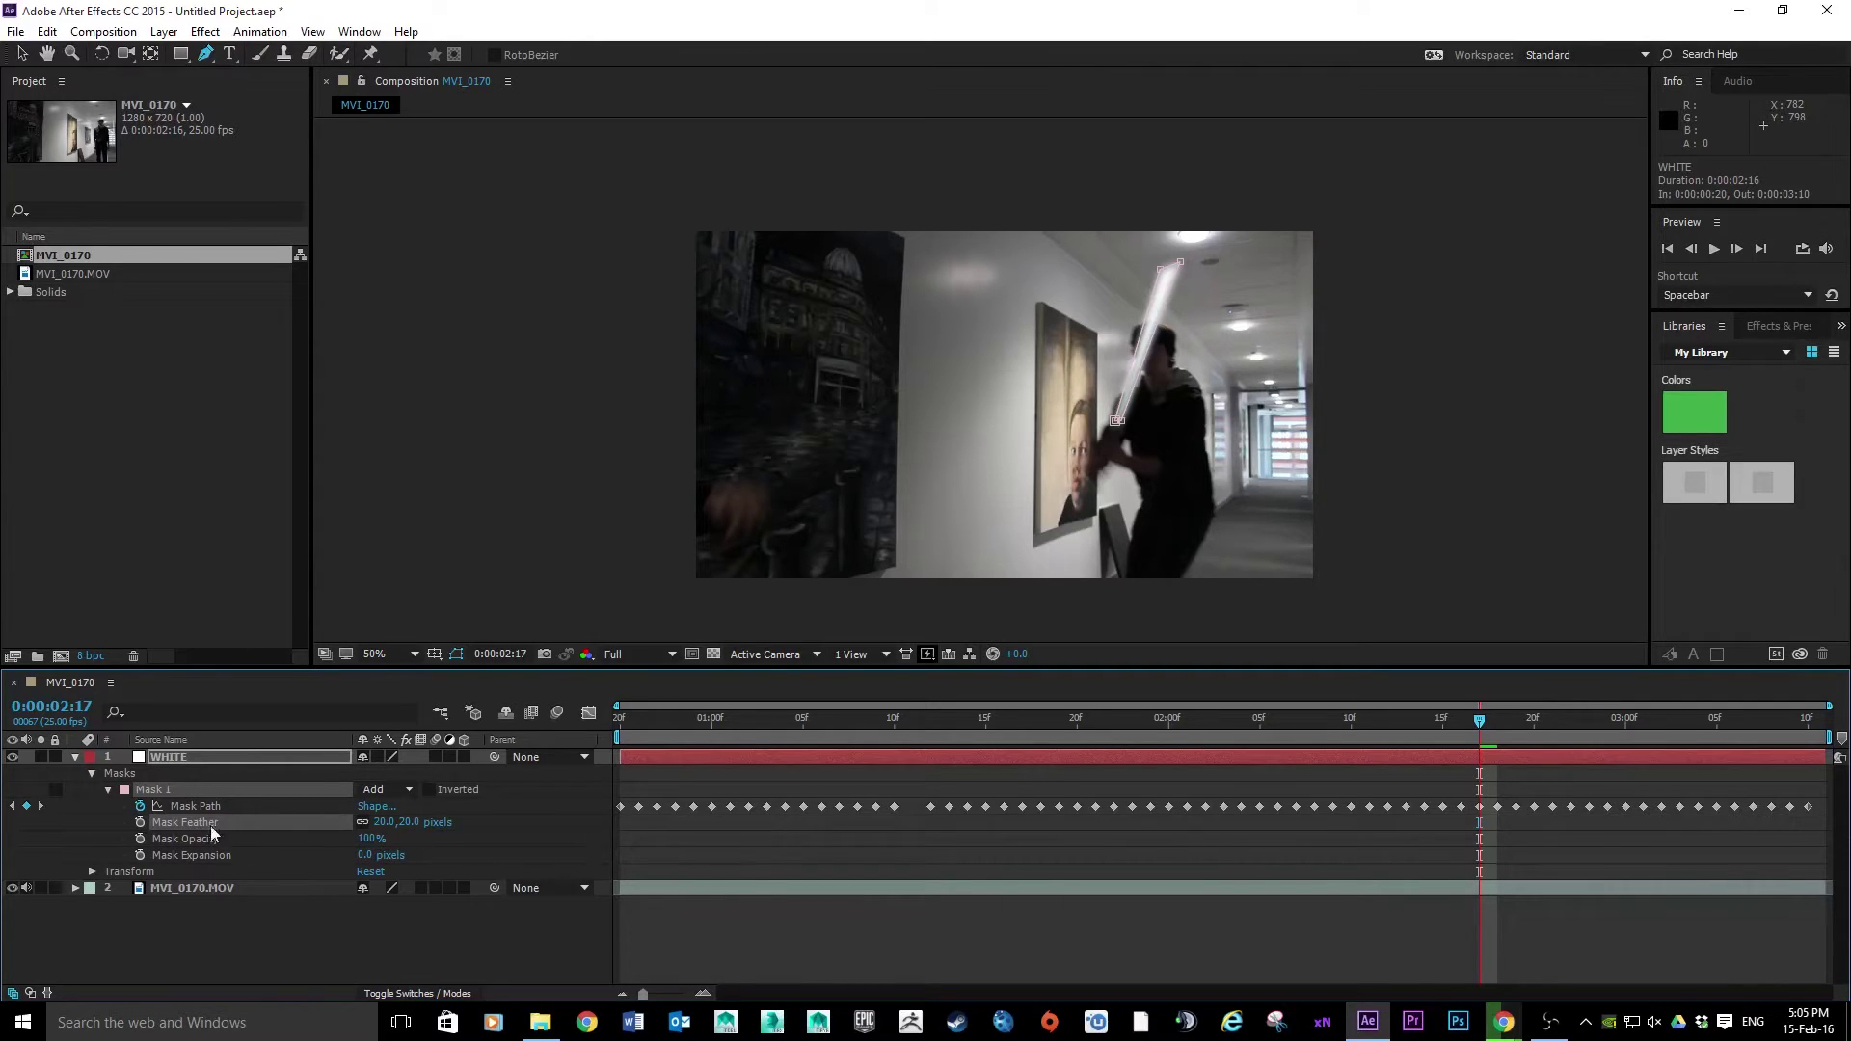
Step: Duplicate the WHITE layer and set the Mask Feather of the copy's Mask 1 to 15 pixels
left_click(188, 756)
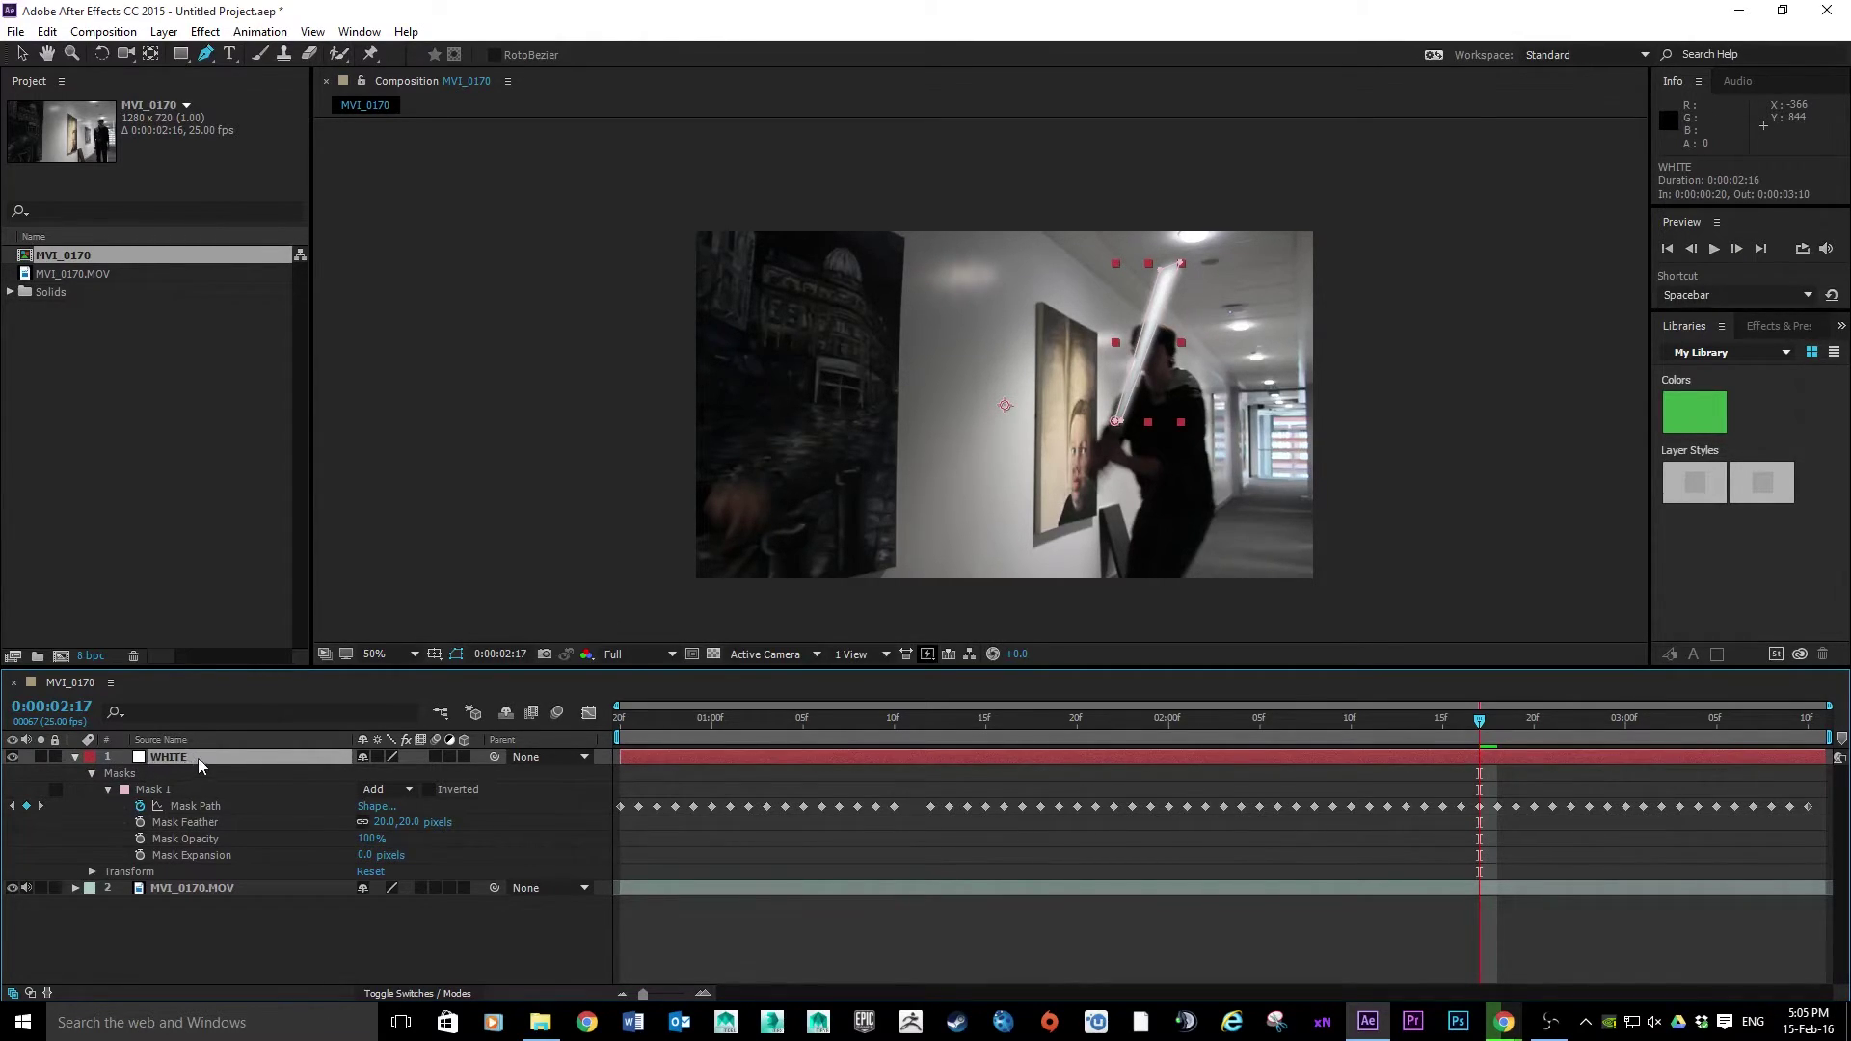
key("ctrl+d")
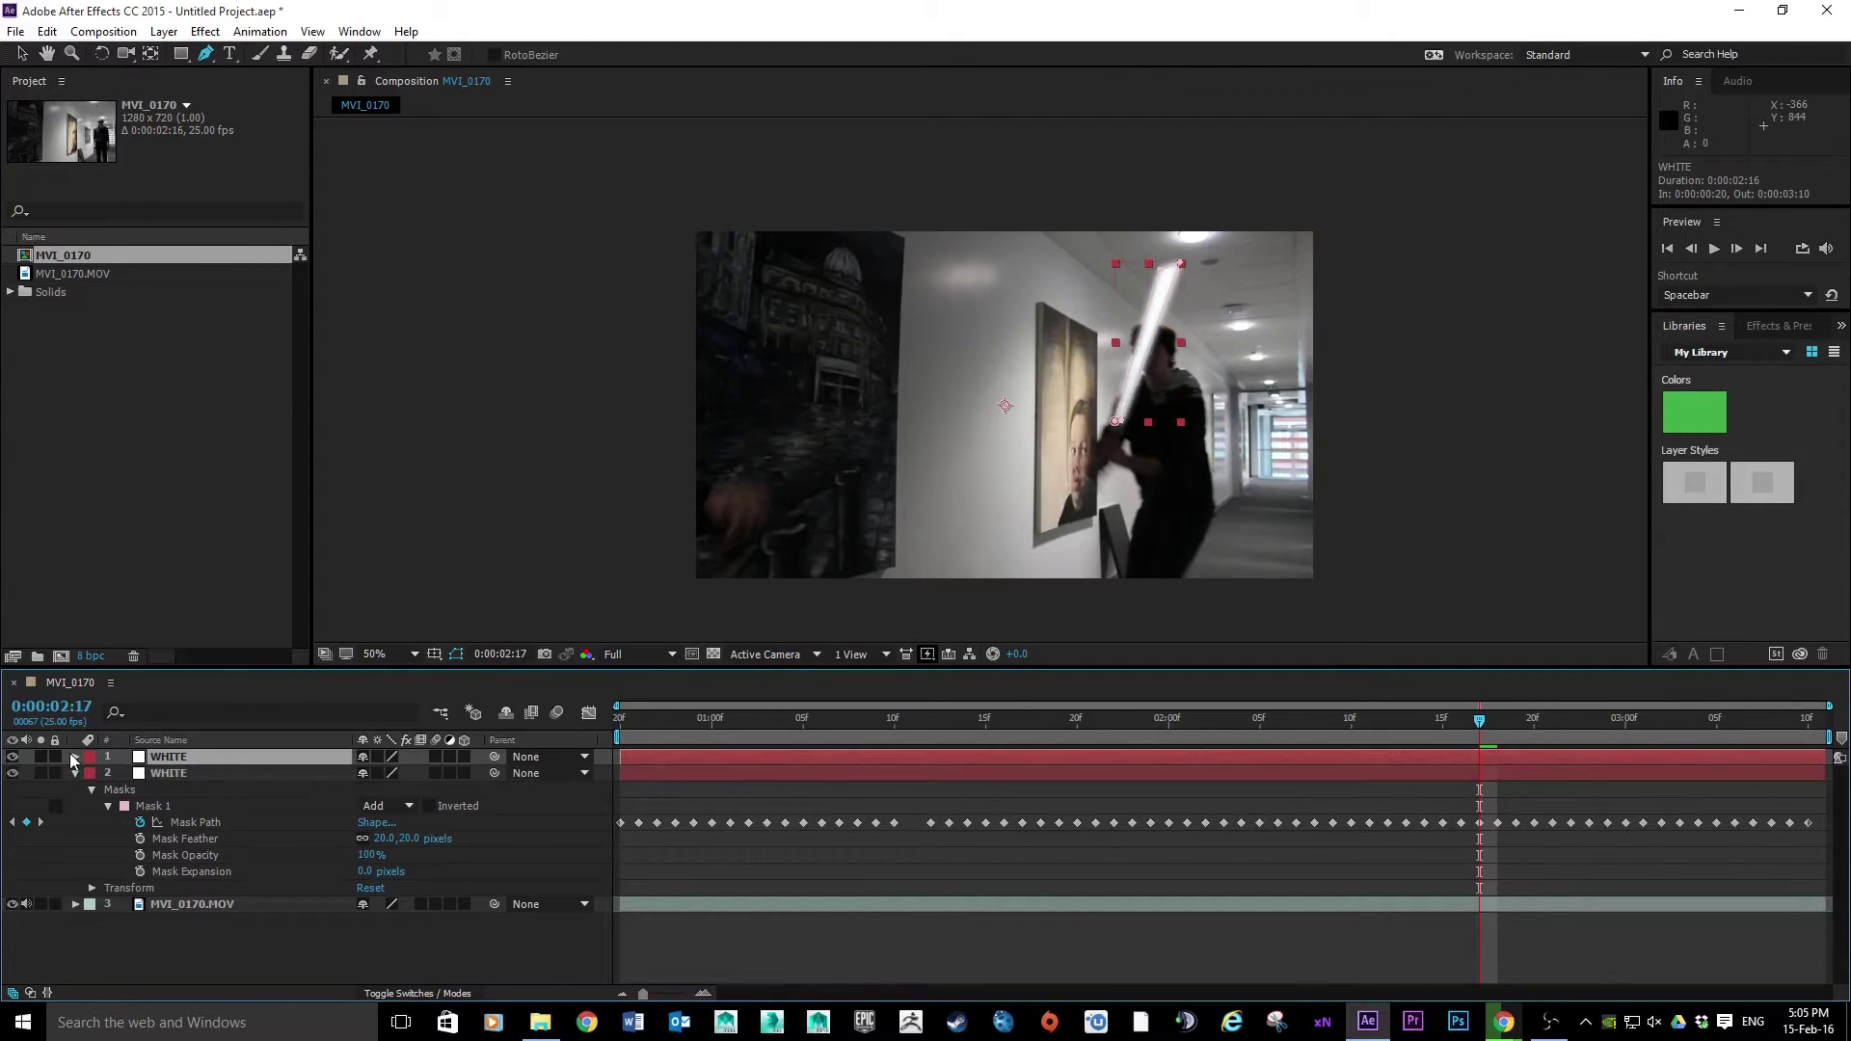
left_click(76, 757)
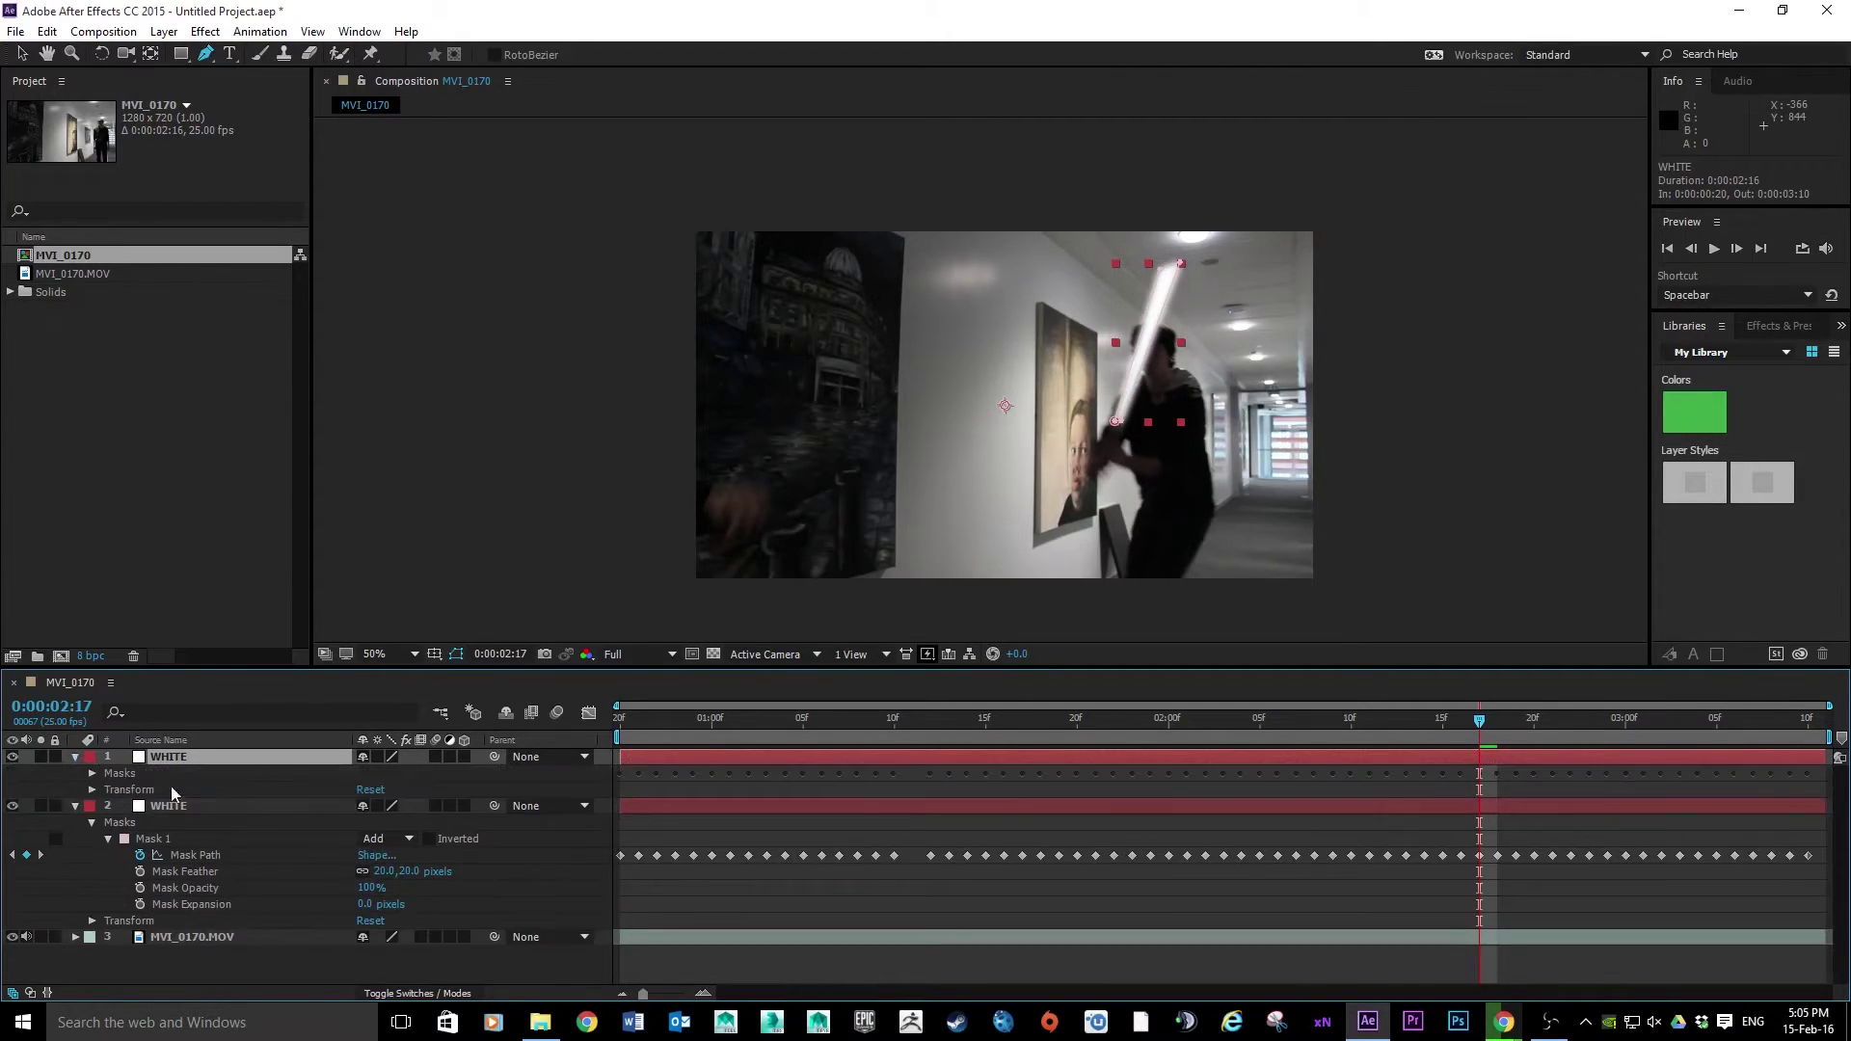
left_click(91, 774)
left_click(109, 790)
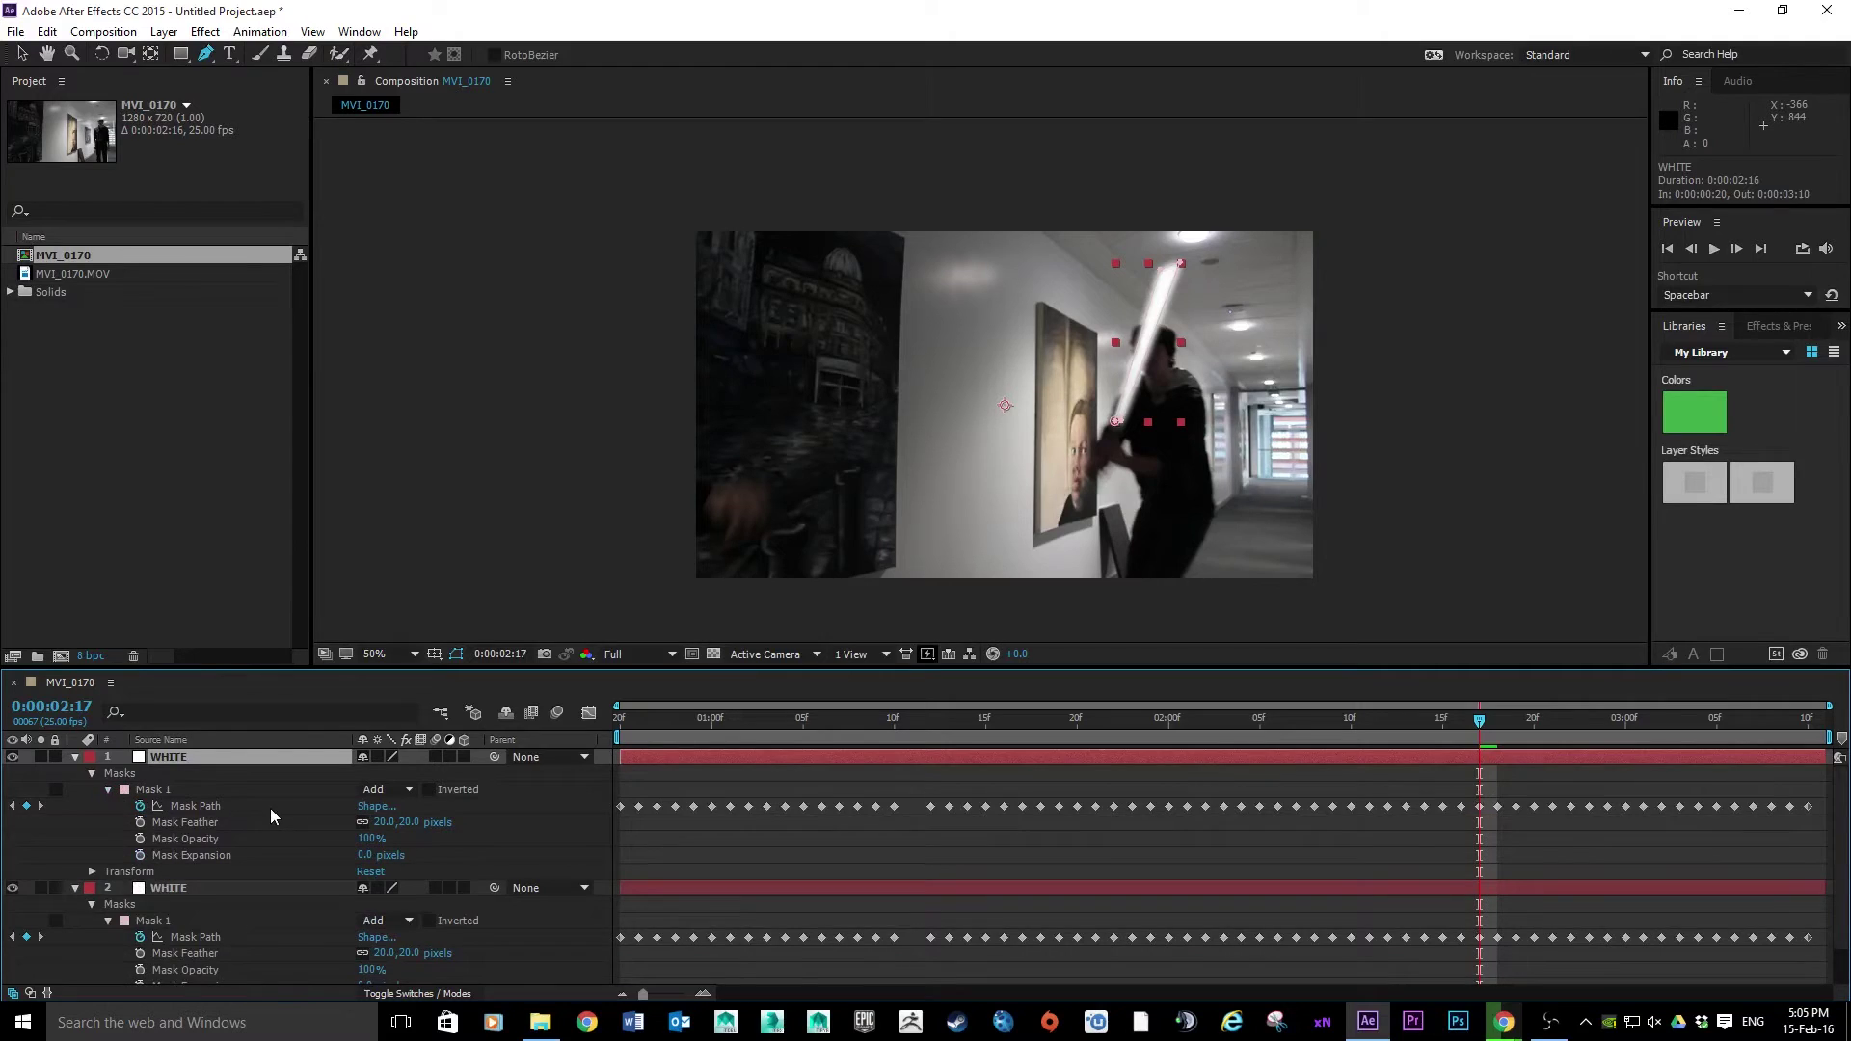
left_click(403, 822)
type("15")
key("Return")
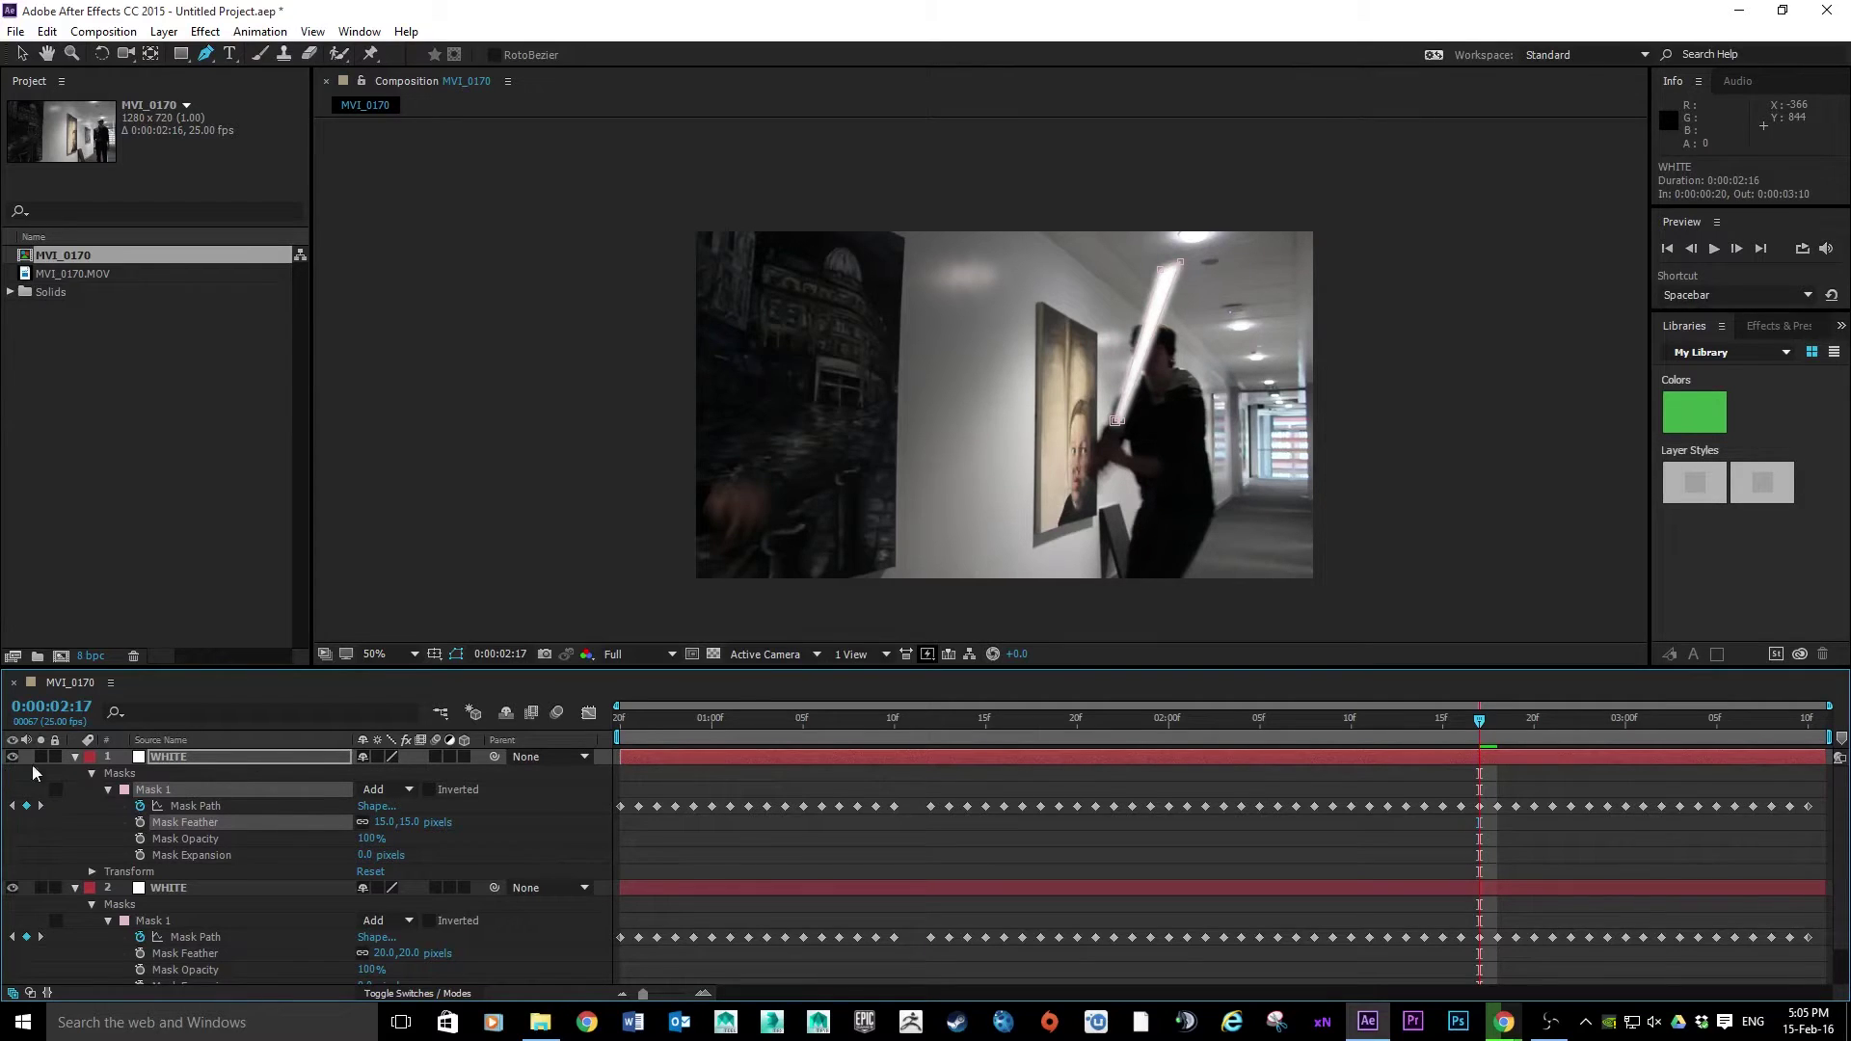
Step: Duplicate the topmost WHITE layer and set the Mask Feather of the copy's Mask 1 to 10 pixels
left_click(153, 756)
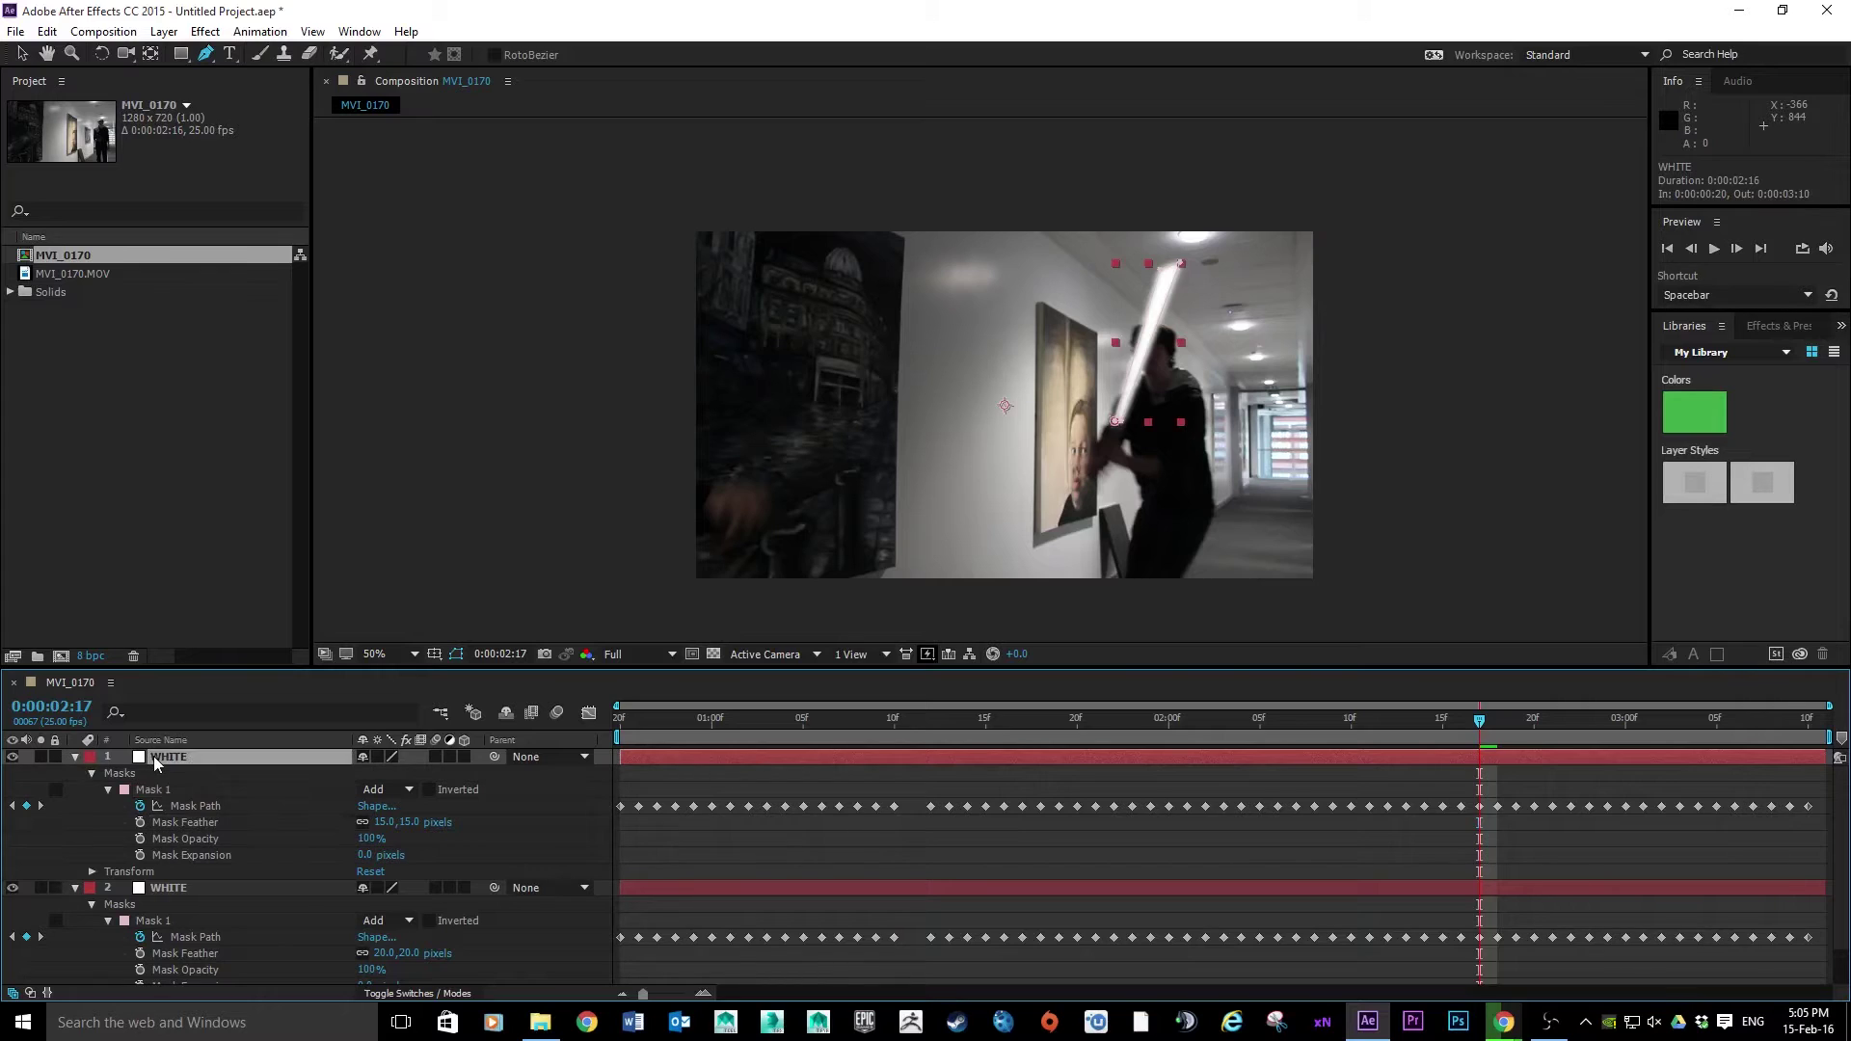
key("ctrl+d")
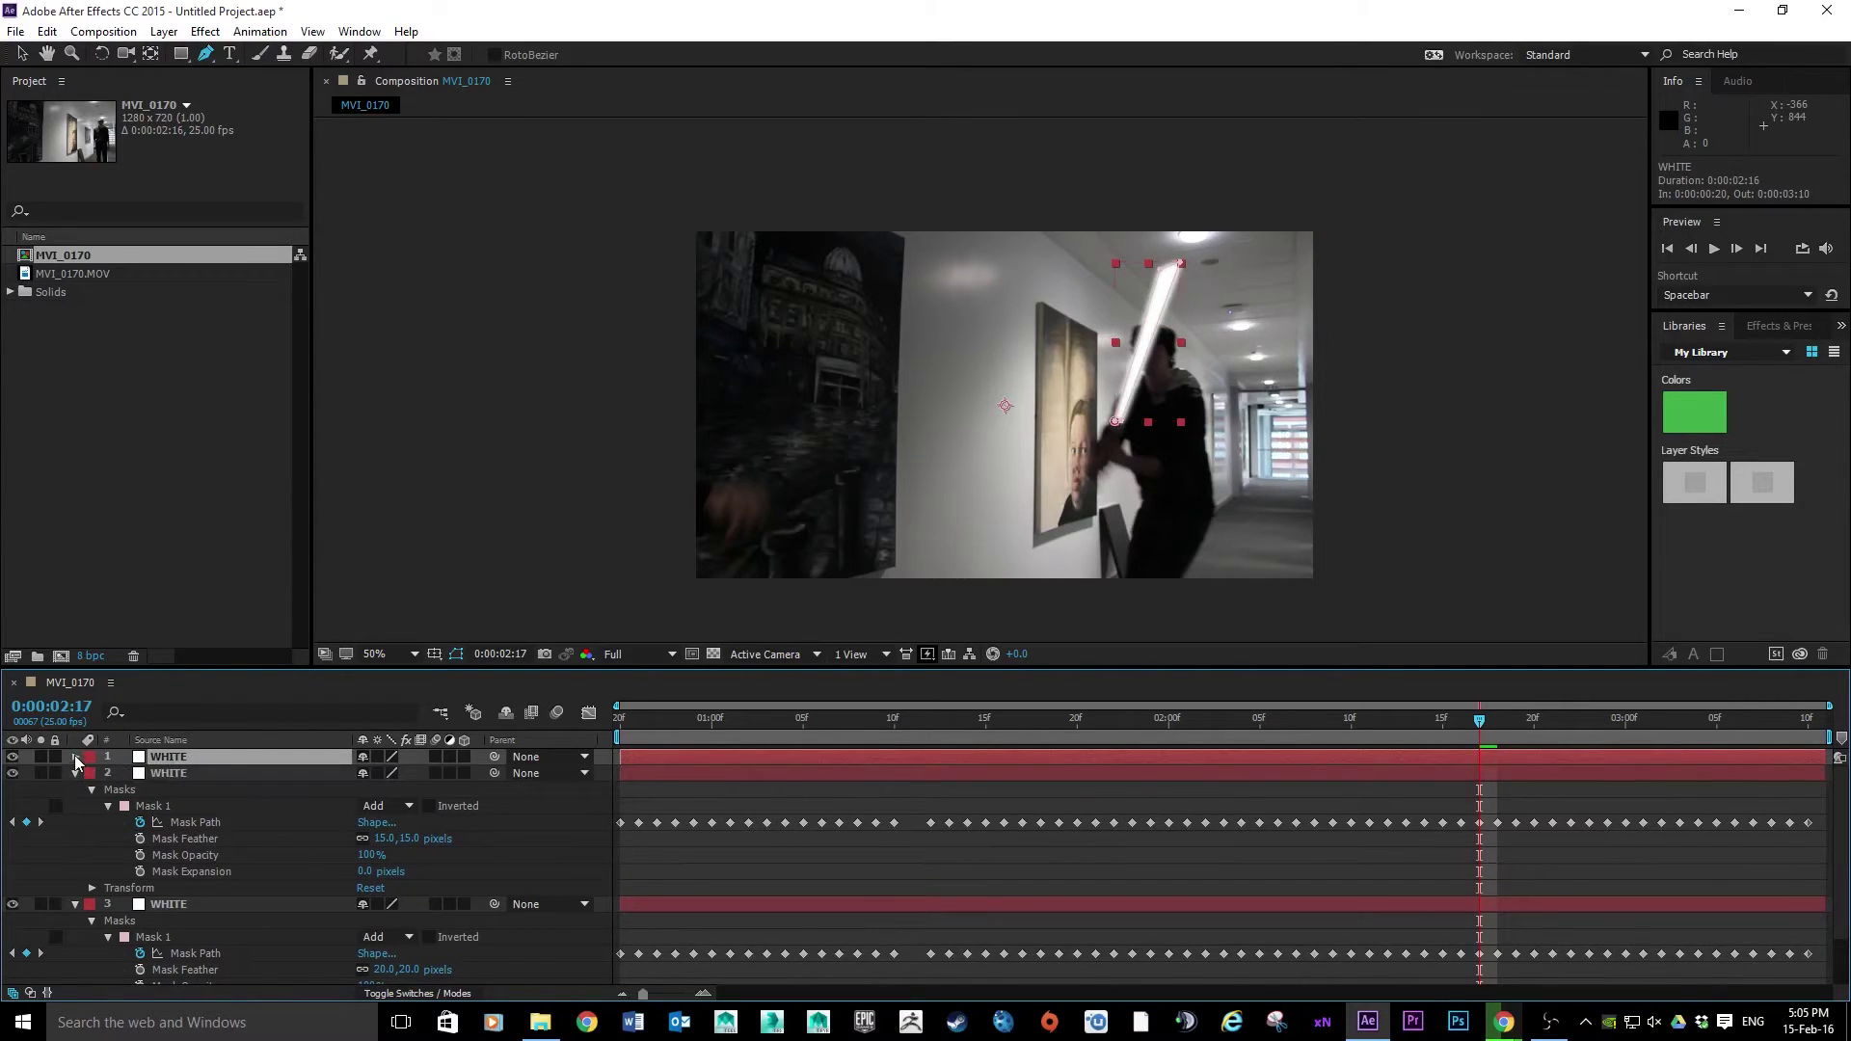
left_click(92, 773)
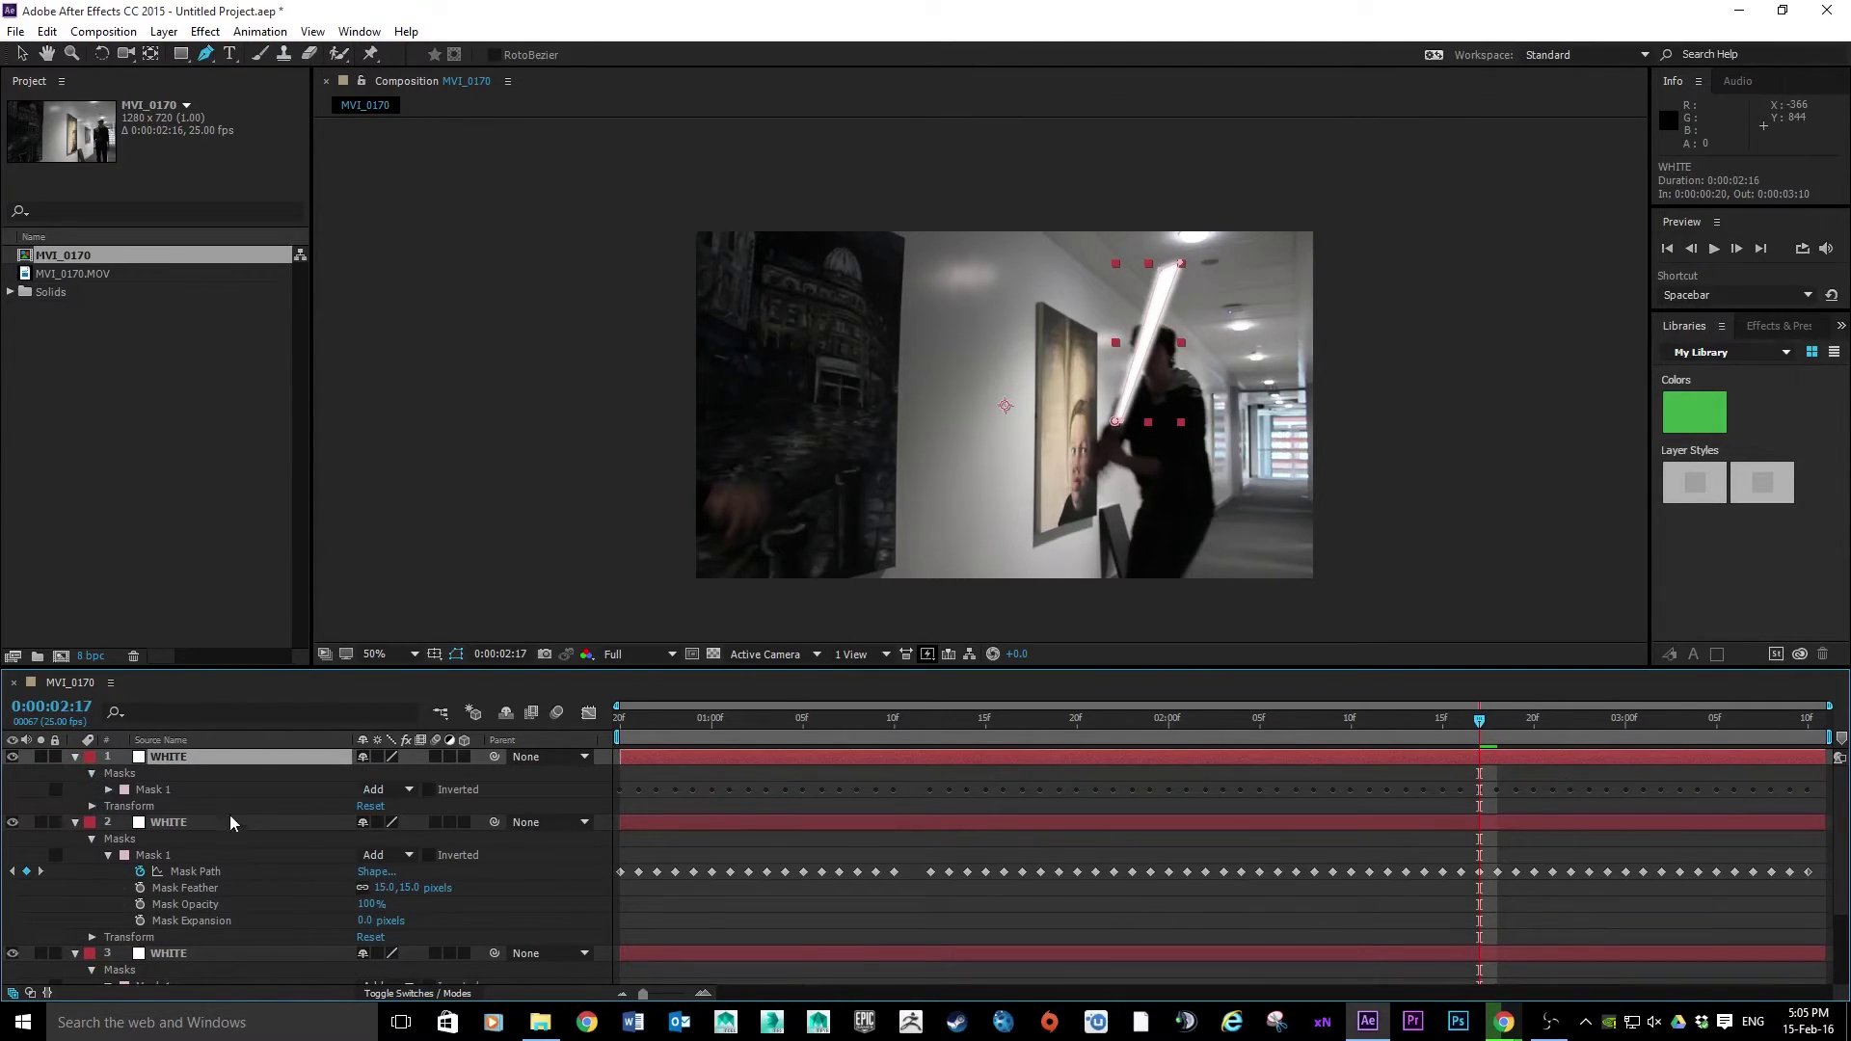
left_click(108, 789)
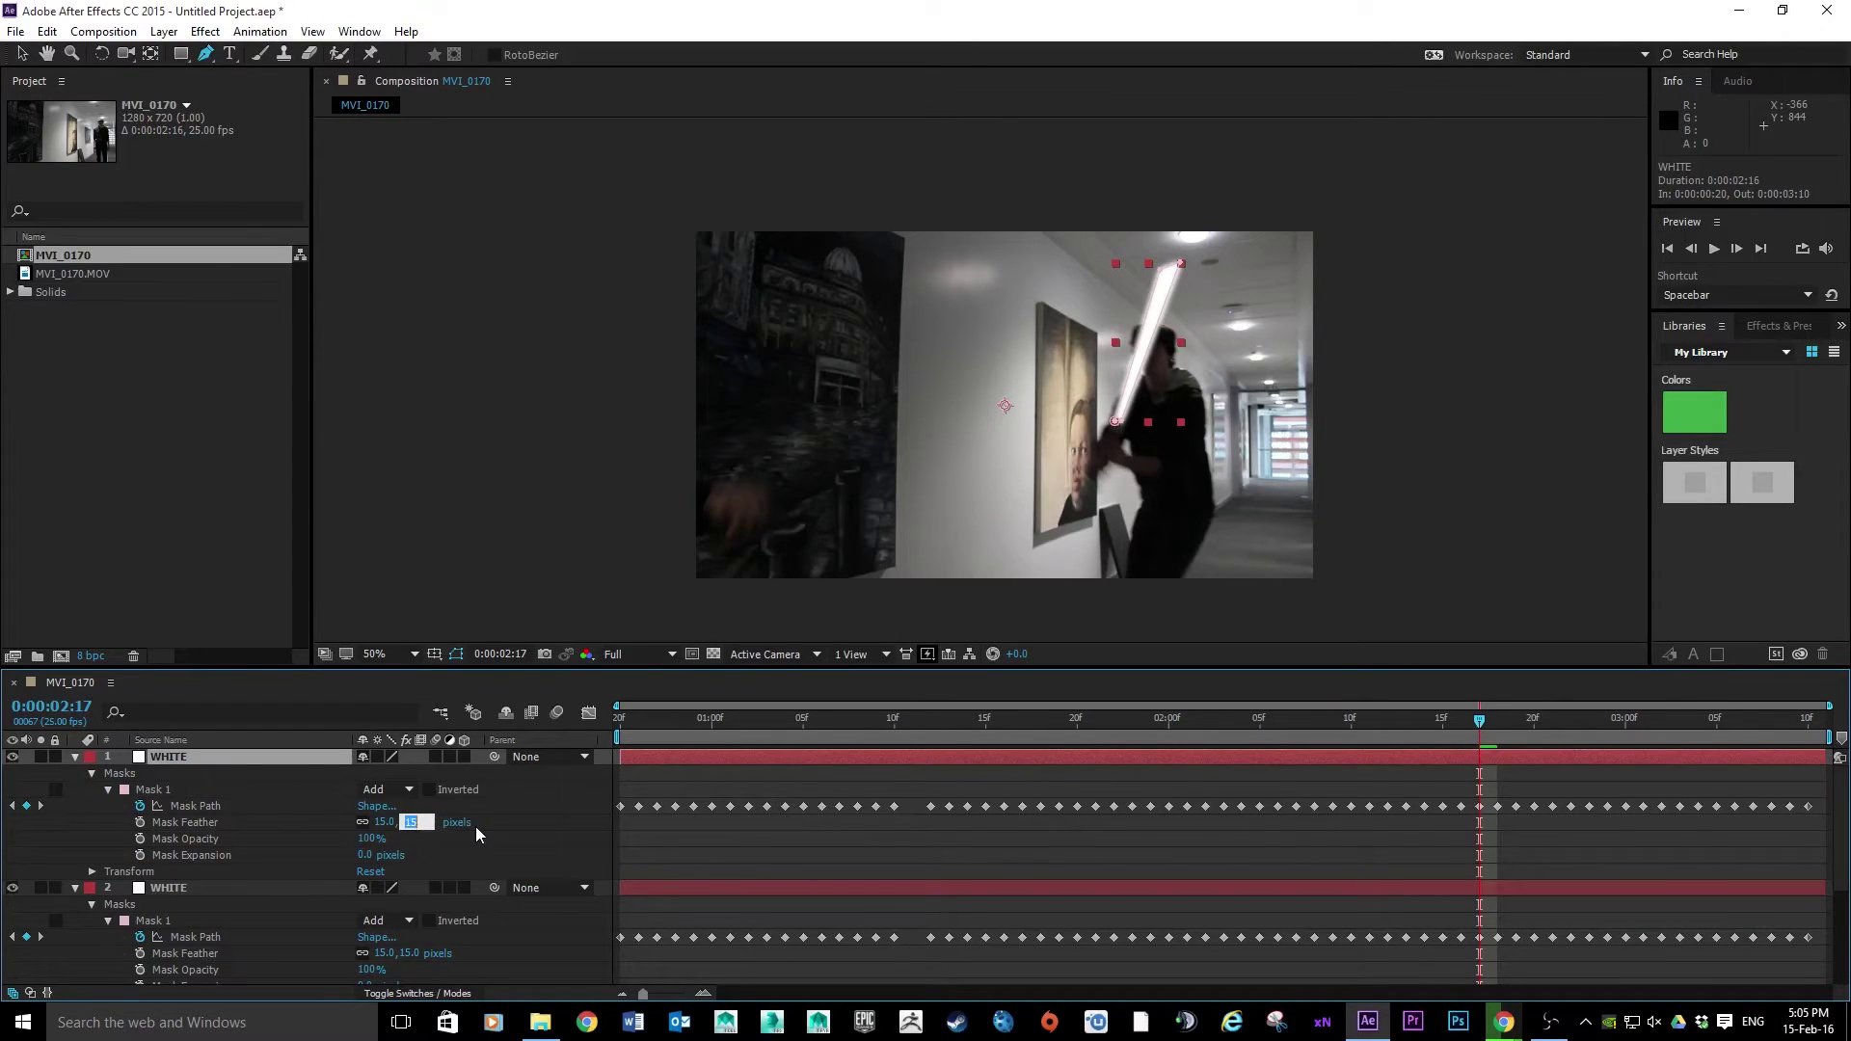
type("10")
key("Return")
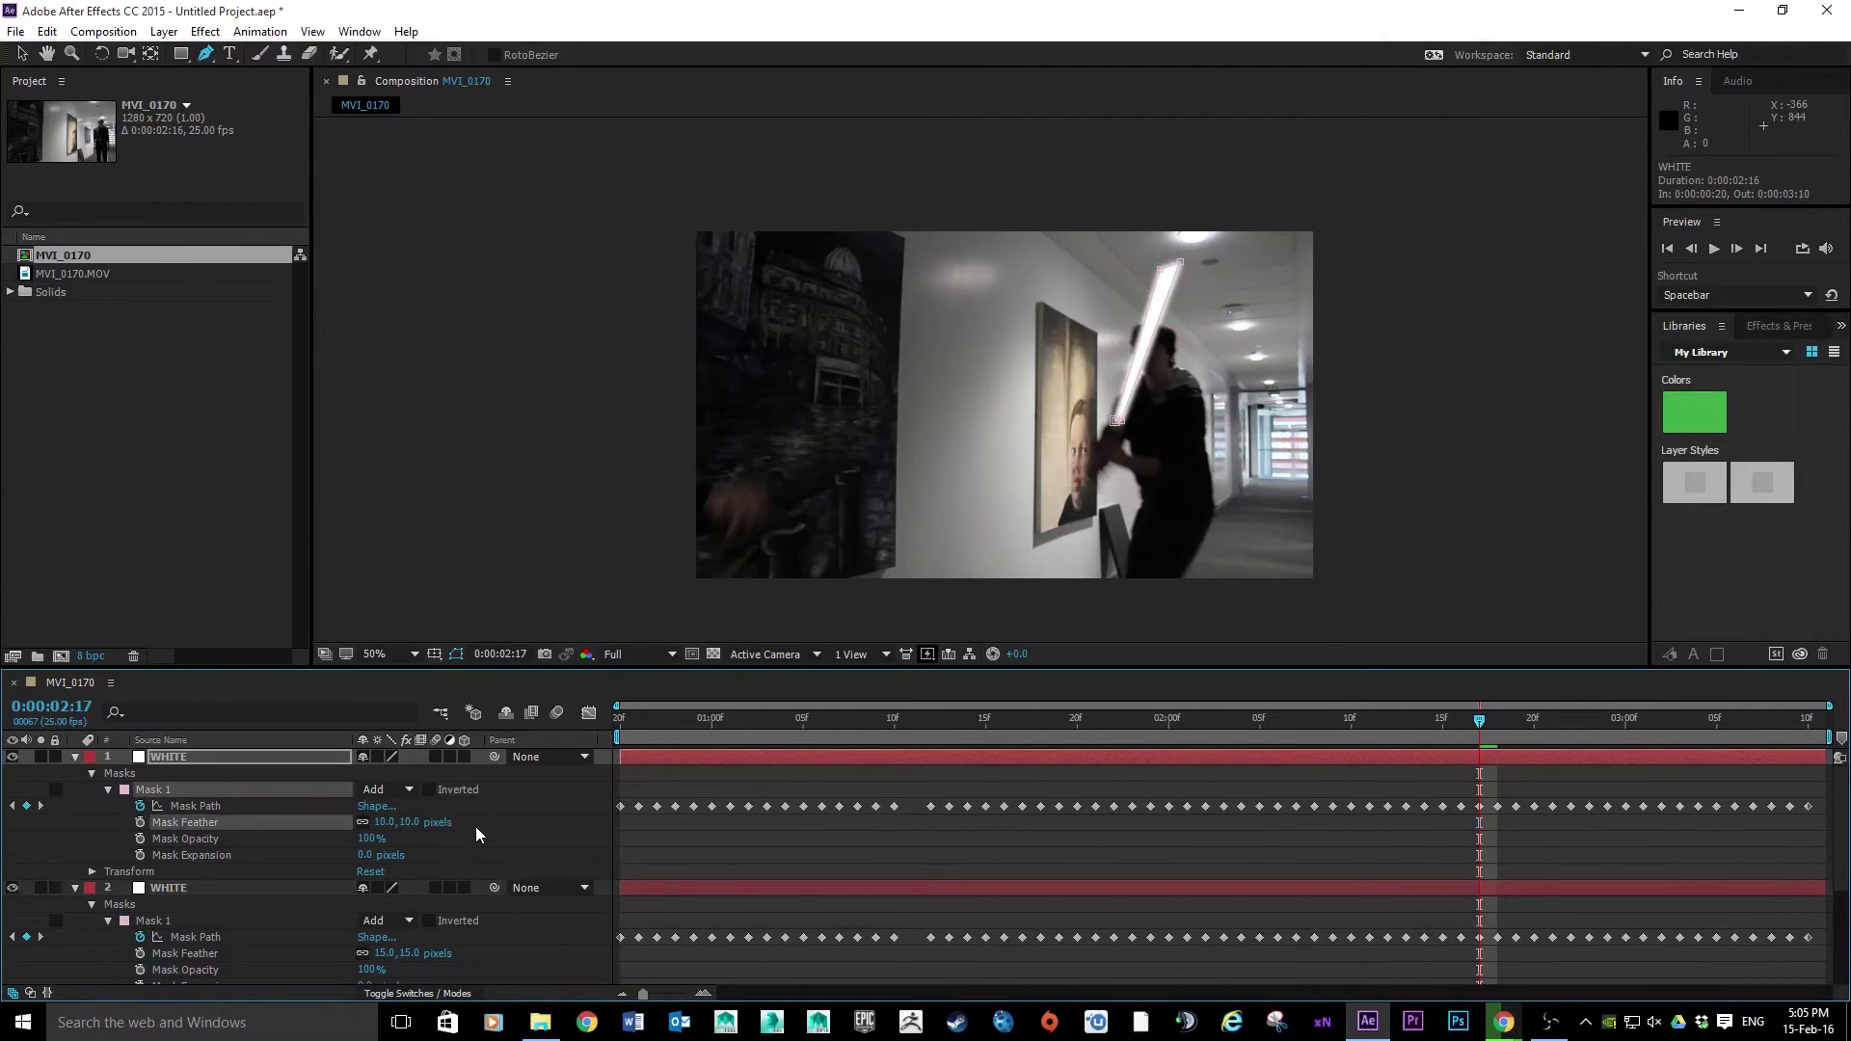
Step: Duplicate the WHITE layer with the 10-pixel feather and set the Mask Feather of the new copy's Mask 1 to 5 pixels
left_click(189, 761)
key("ctrl+d")
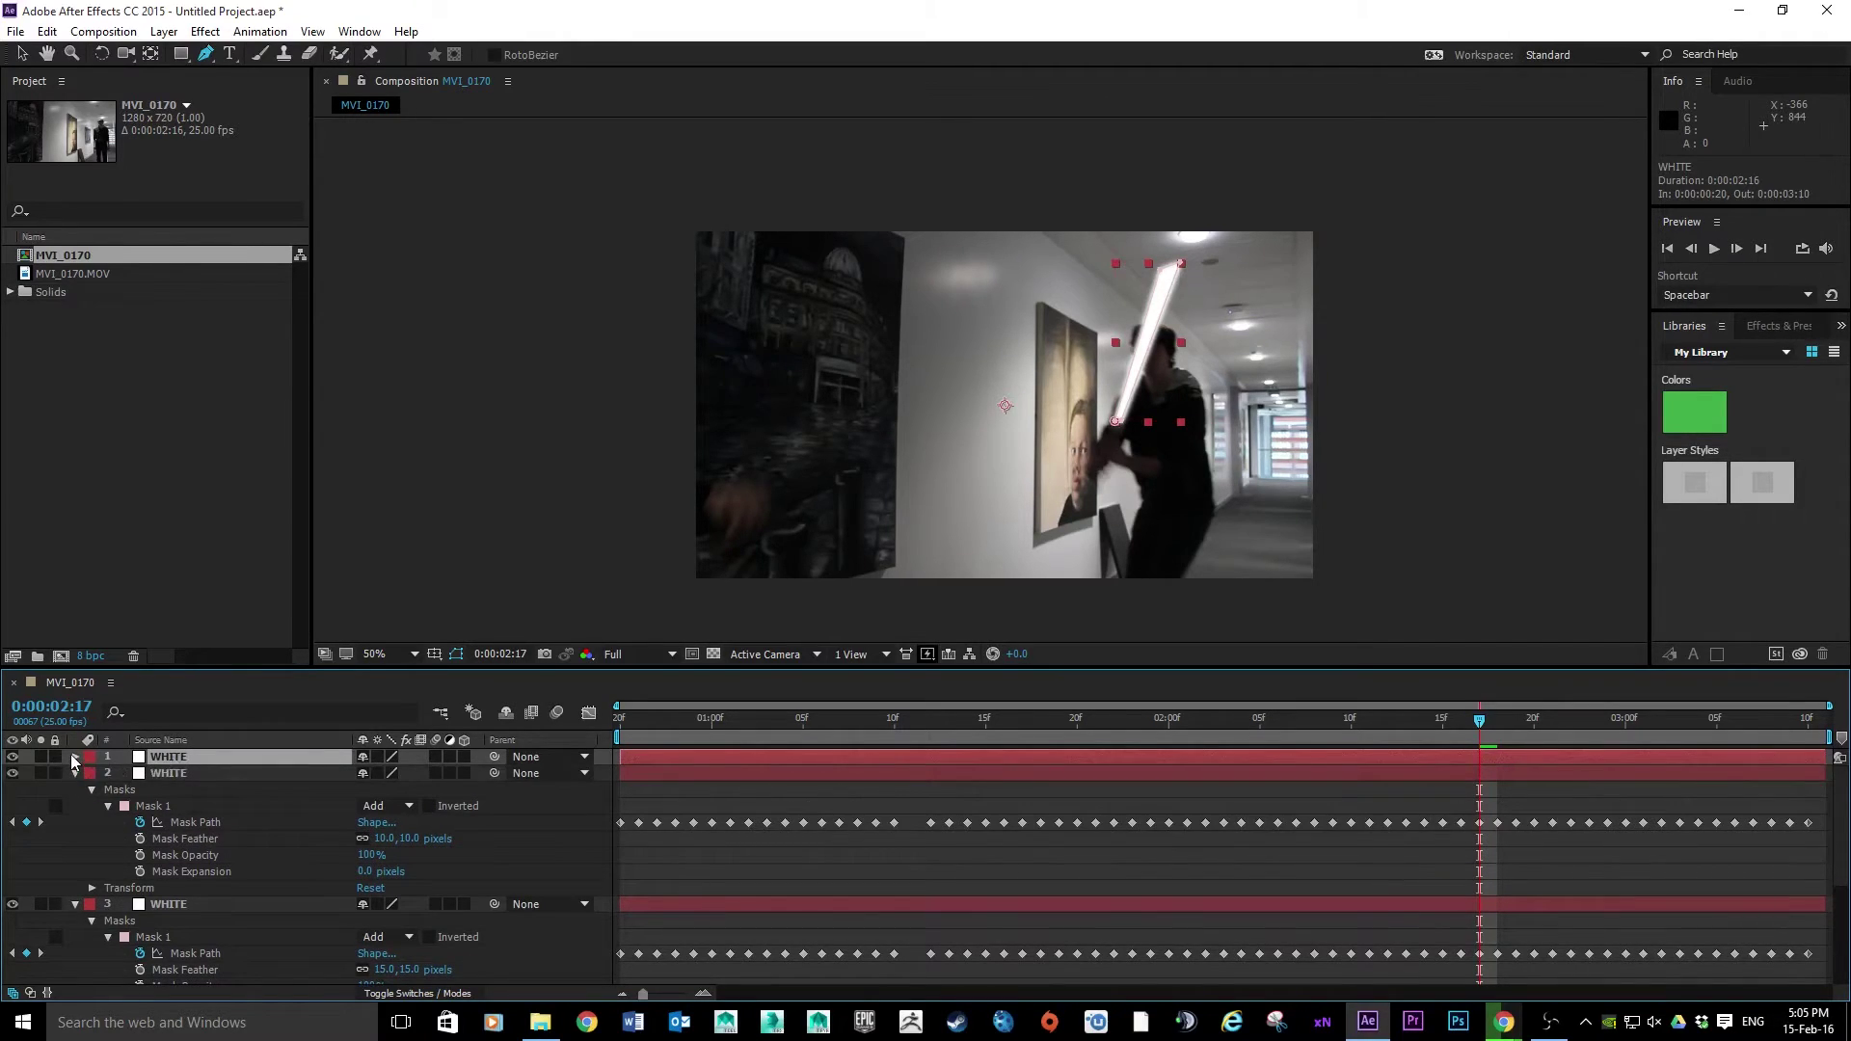
left_click(75, 757)
left_click(93, 773)
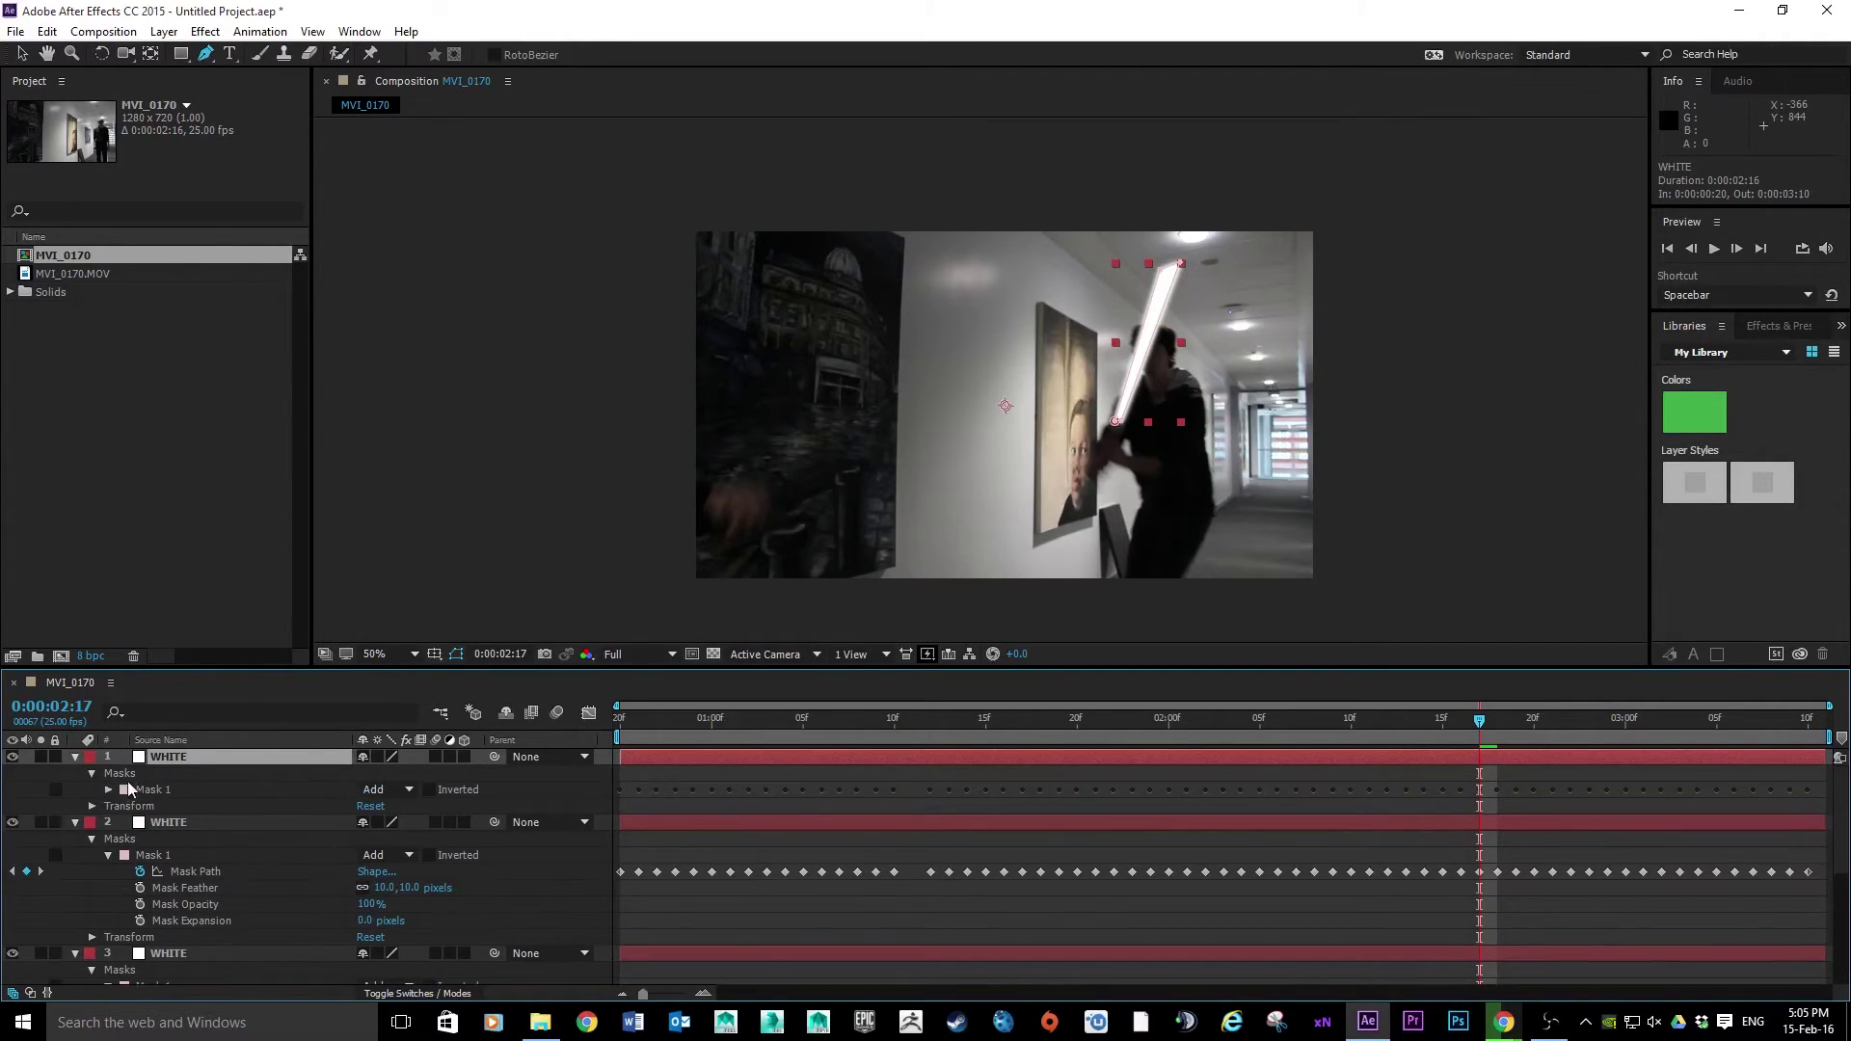
left_click(109, 789)
left_click(405, 822)
type("5")
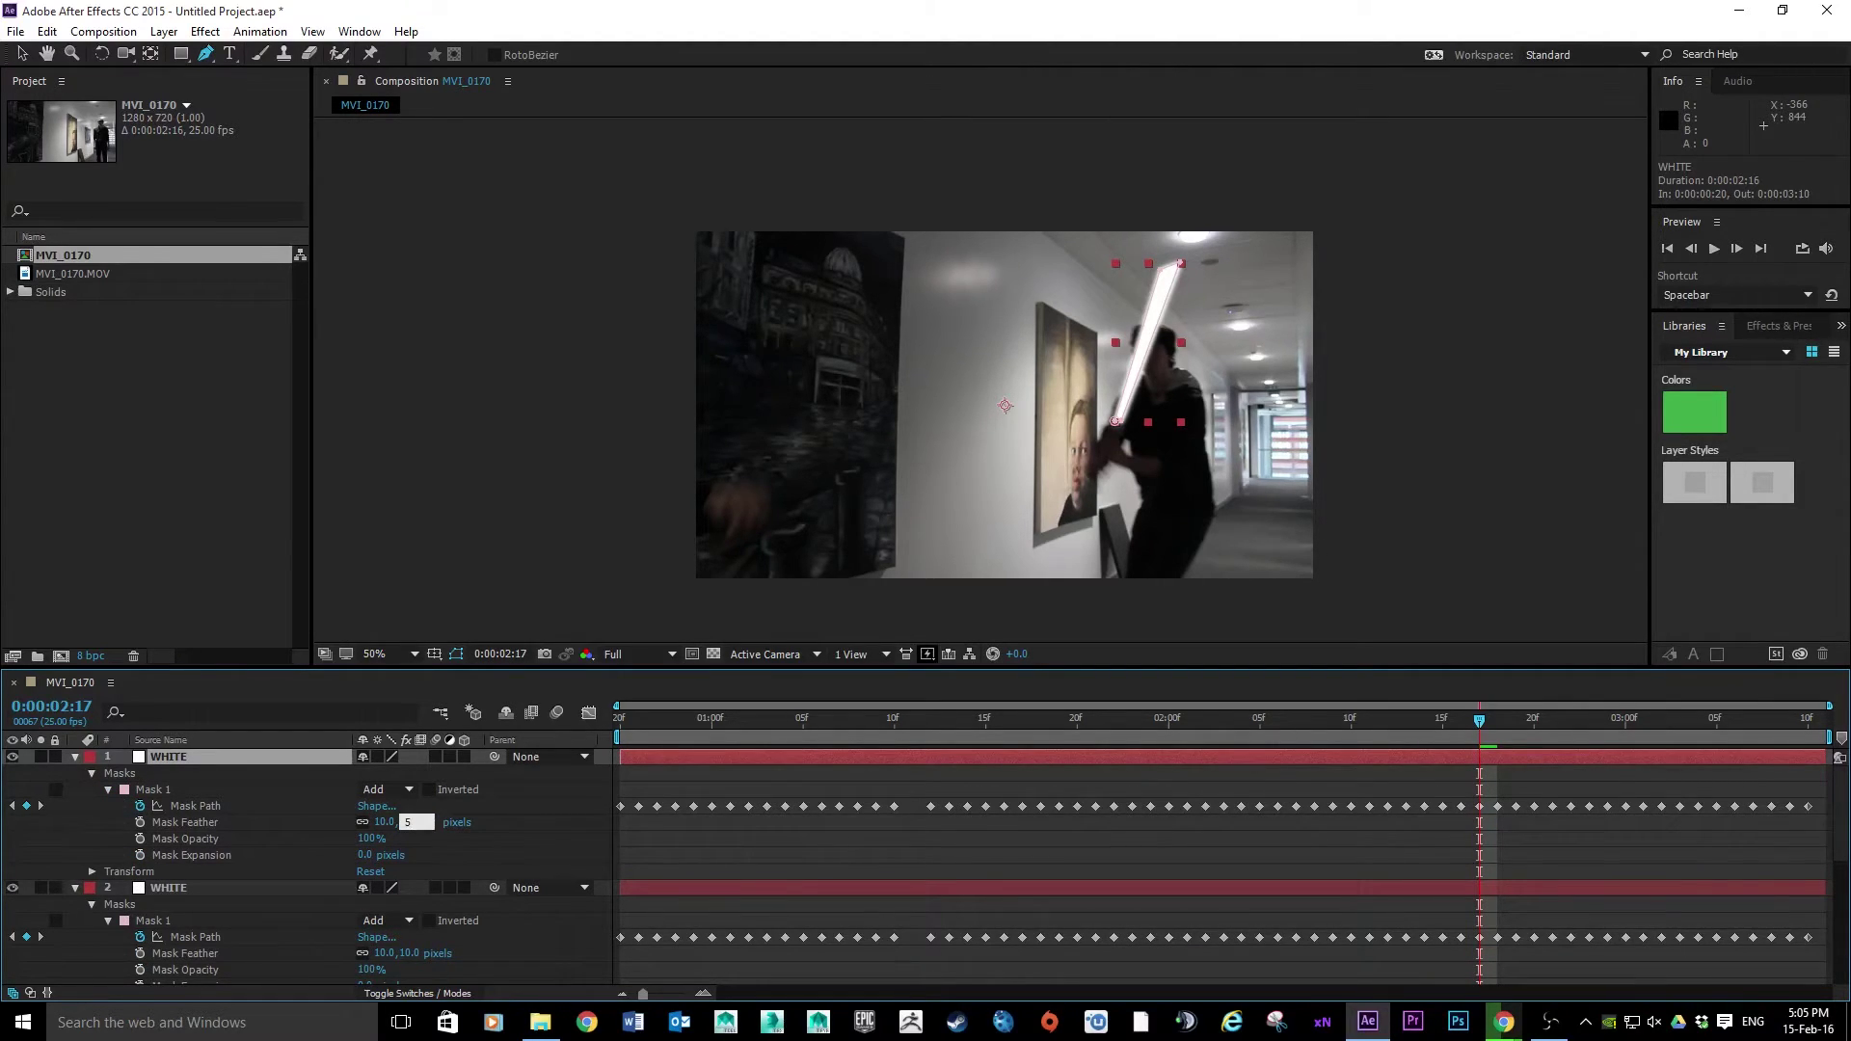
key("Return")
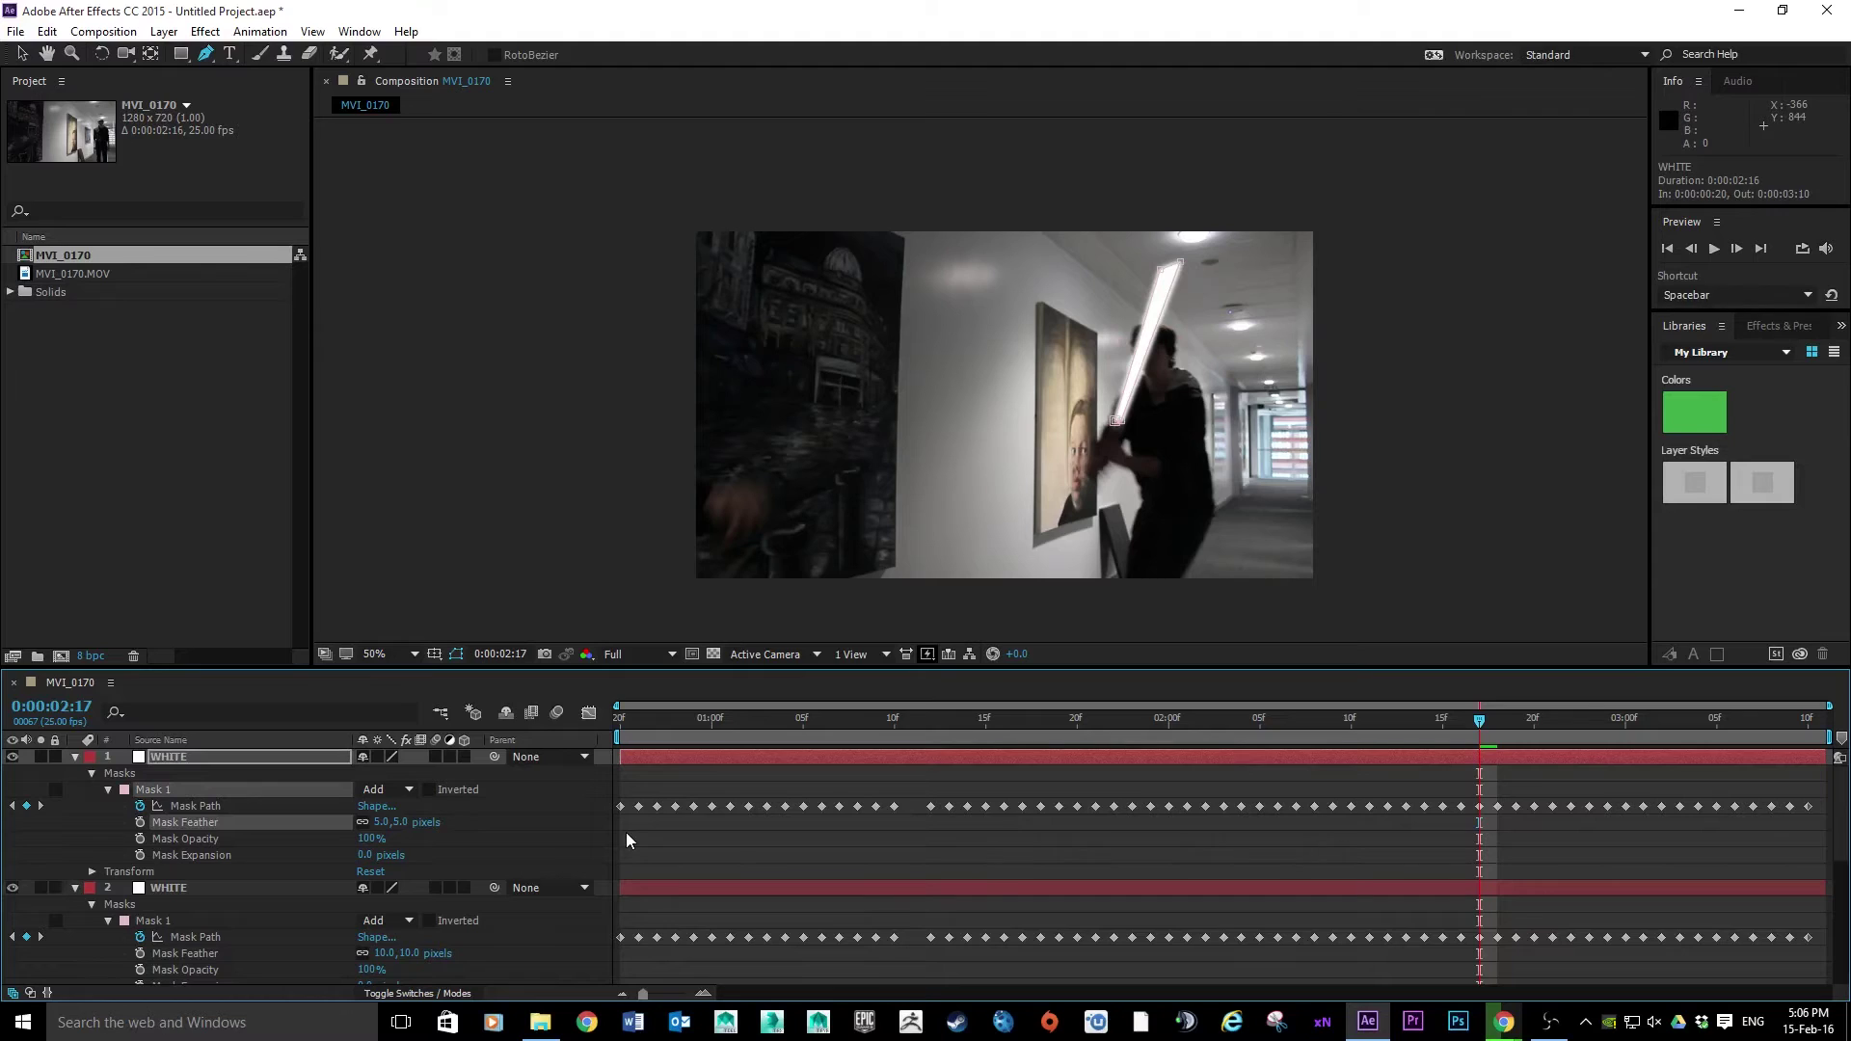
Step: Collapse the properties of all four WHITE layers and move the current time back to 0:00:00:20
left_click(75, 757)
left_click(77, 773)
left_click(78, 789)
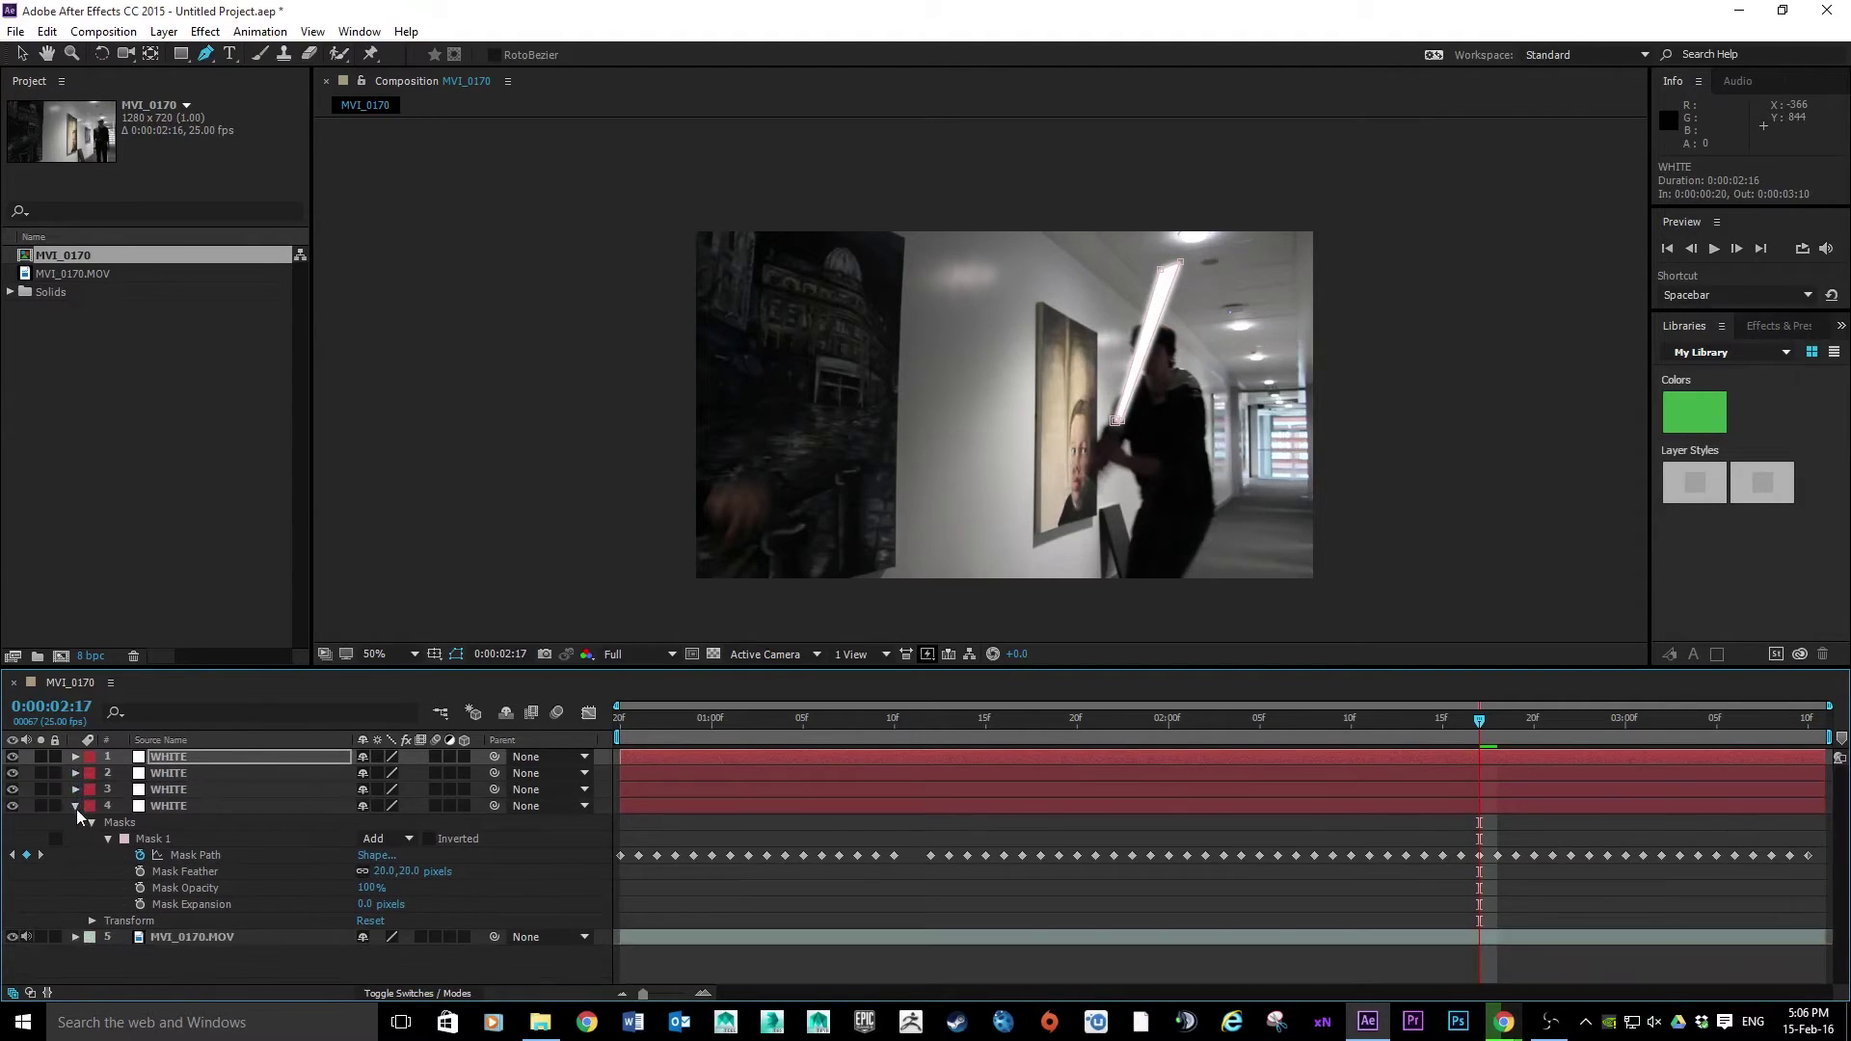
left_click(77, 806)
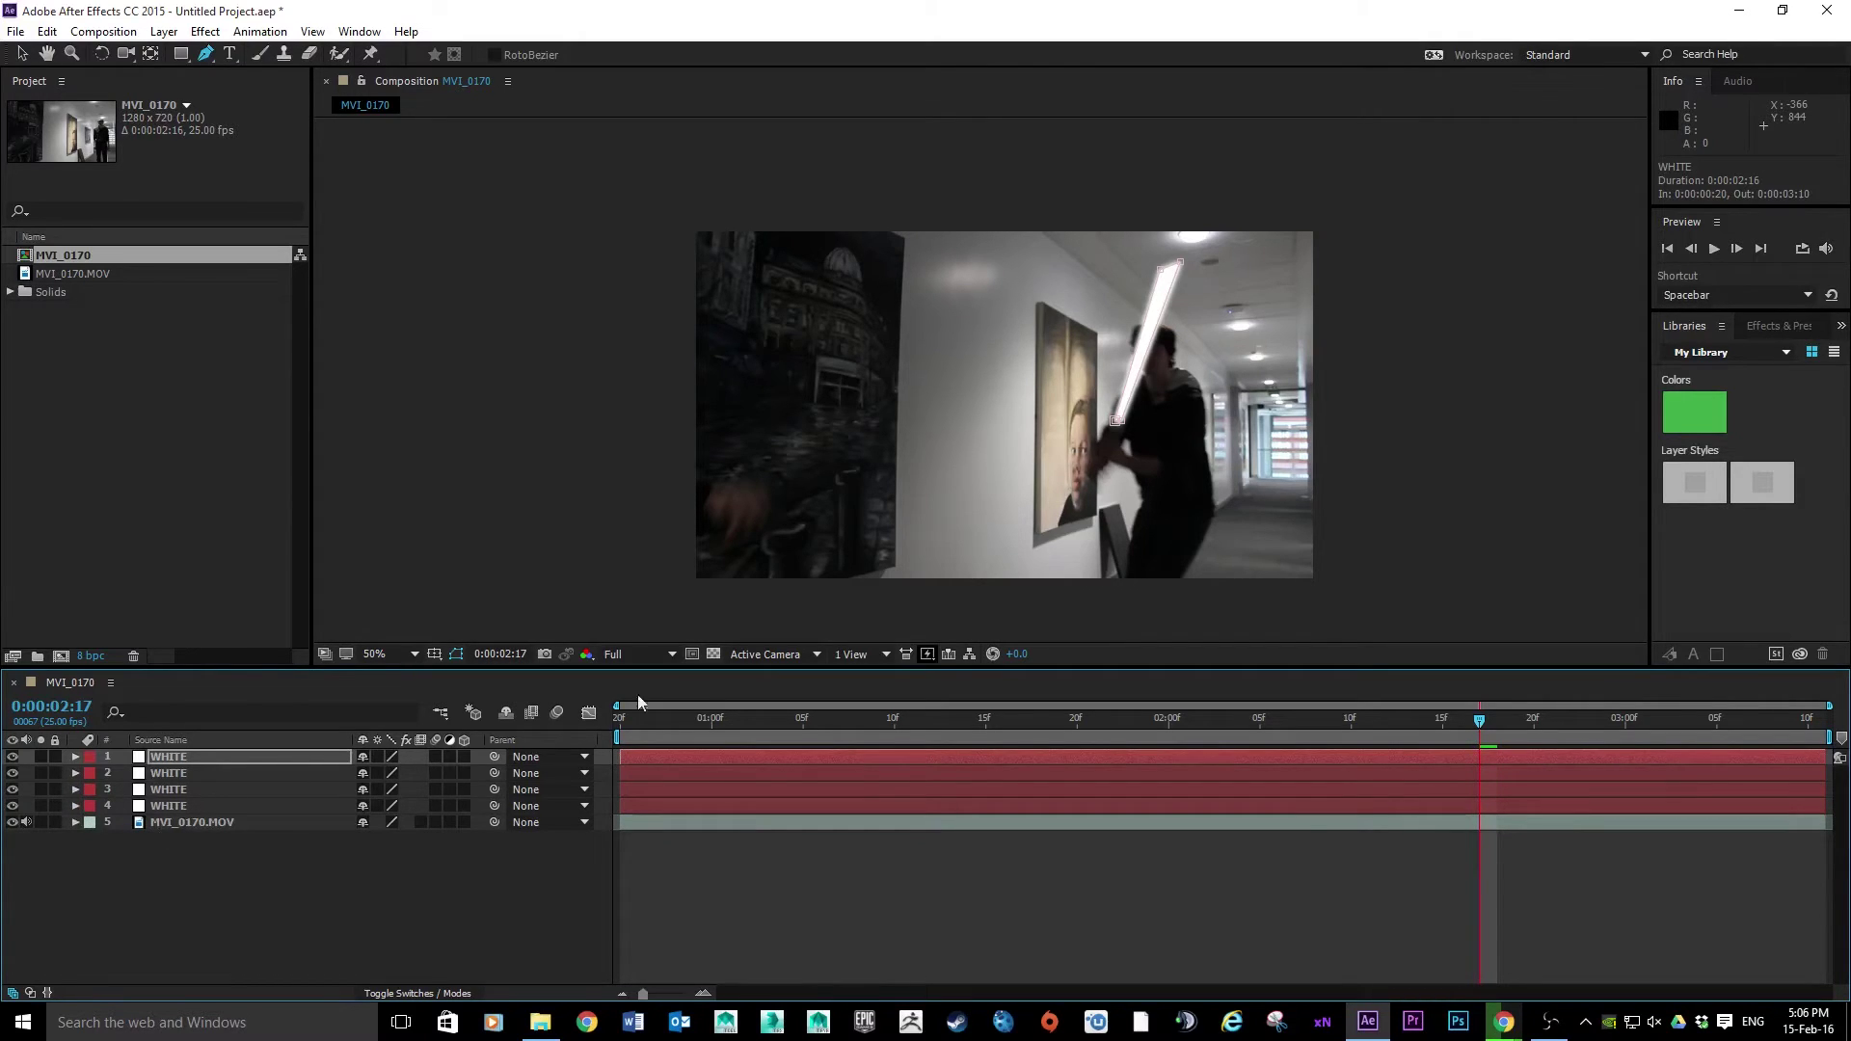
left_click_drag(1480, 719, 476, 756)
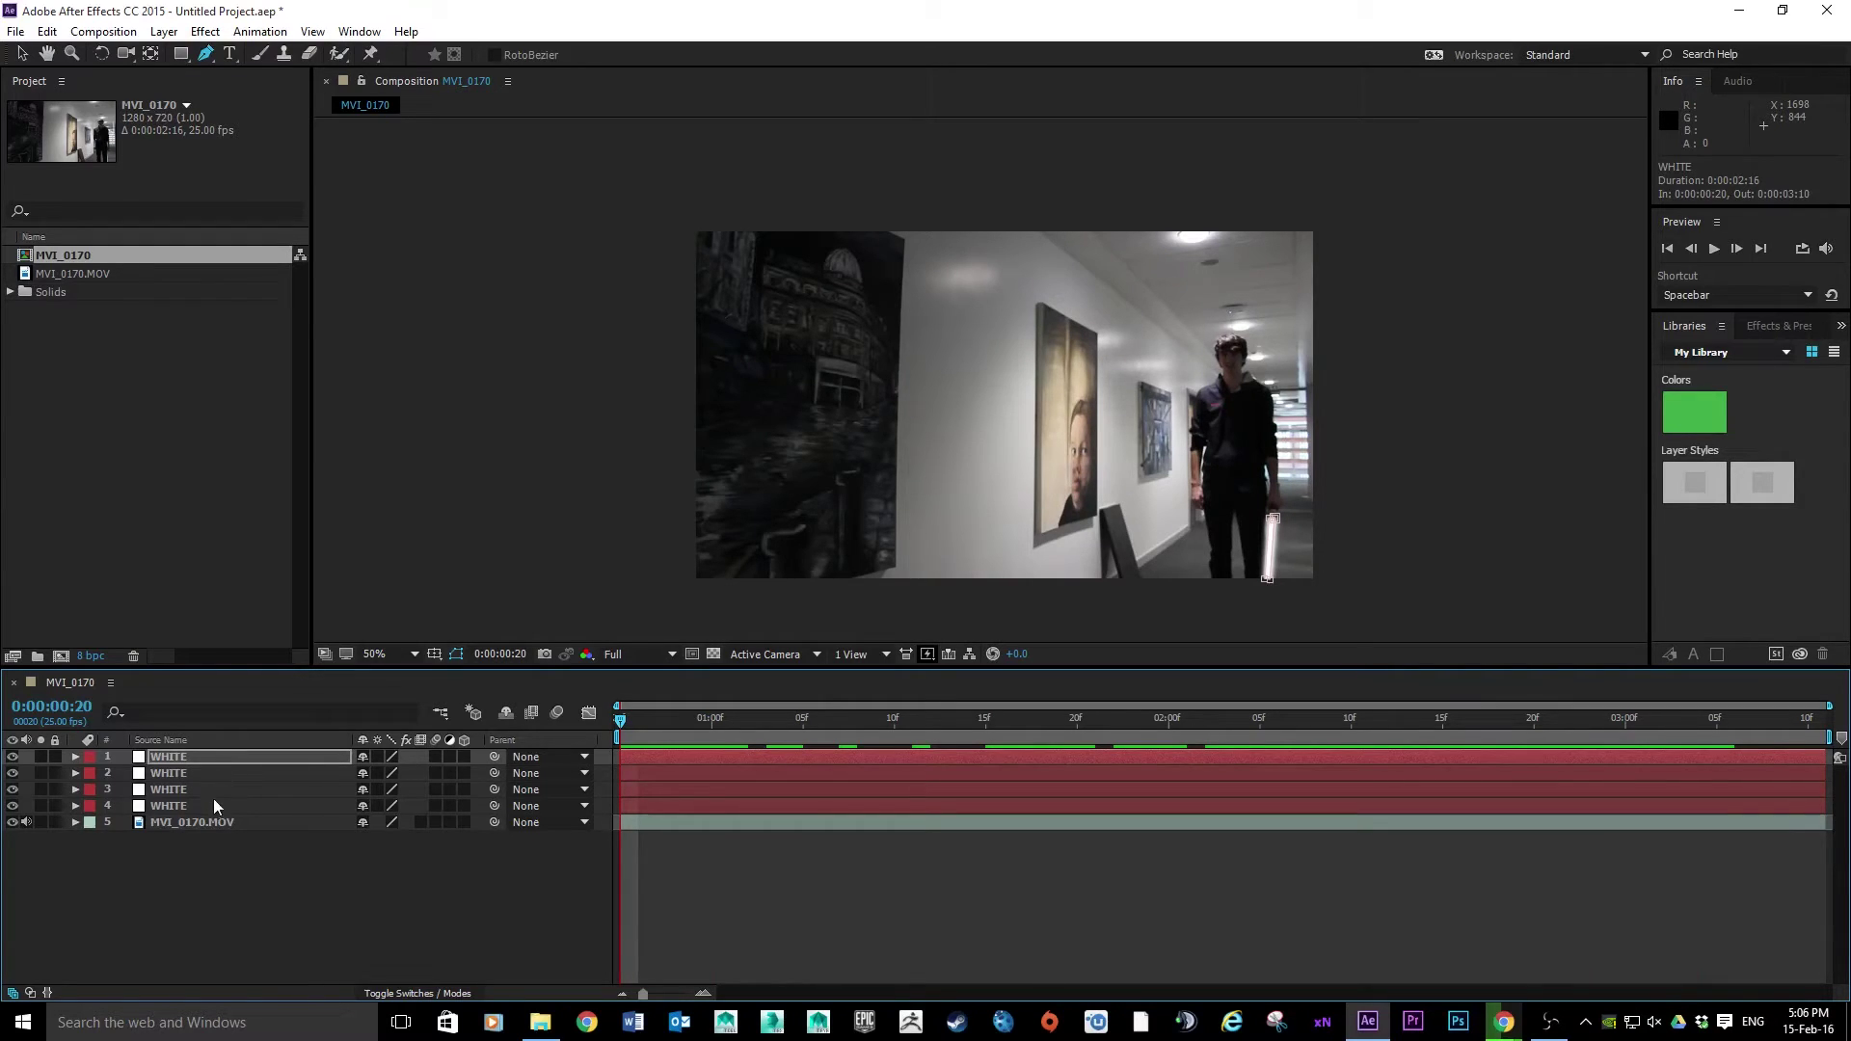
Step: Create a 1280 x 720 black solid named Black directly above the MVI_0170.MOV layer
left_click(197, 821)
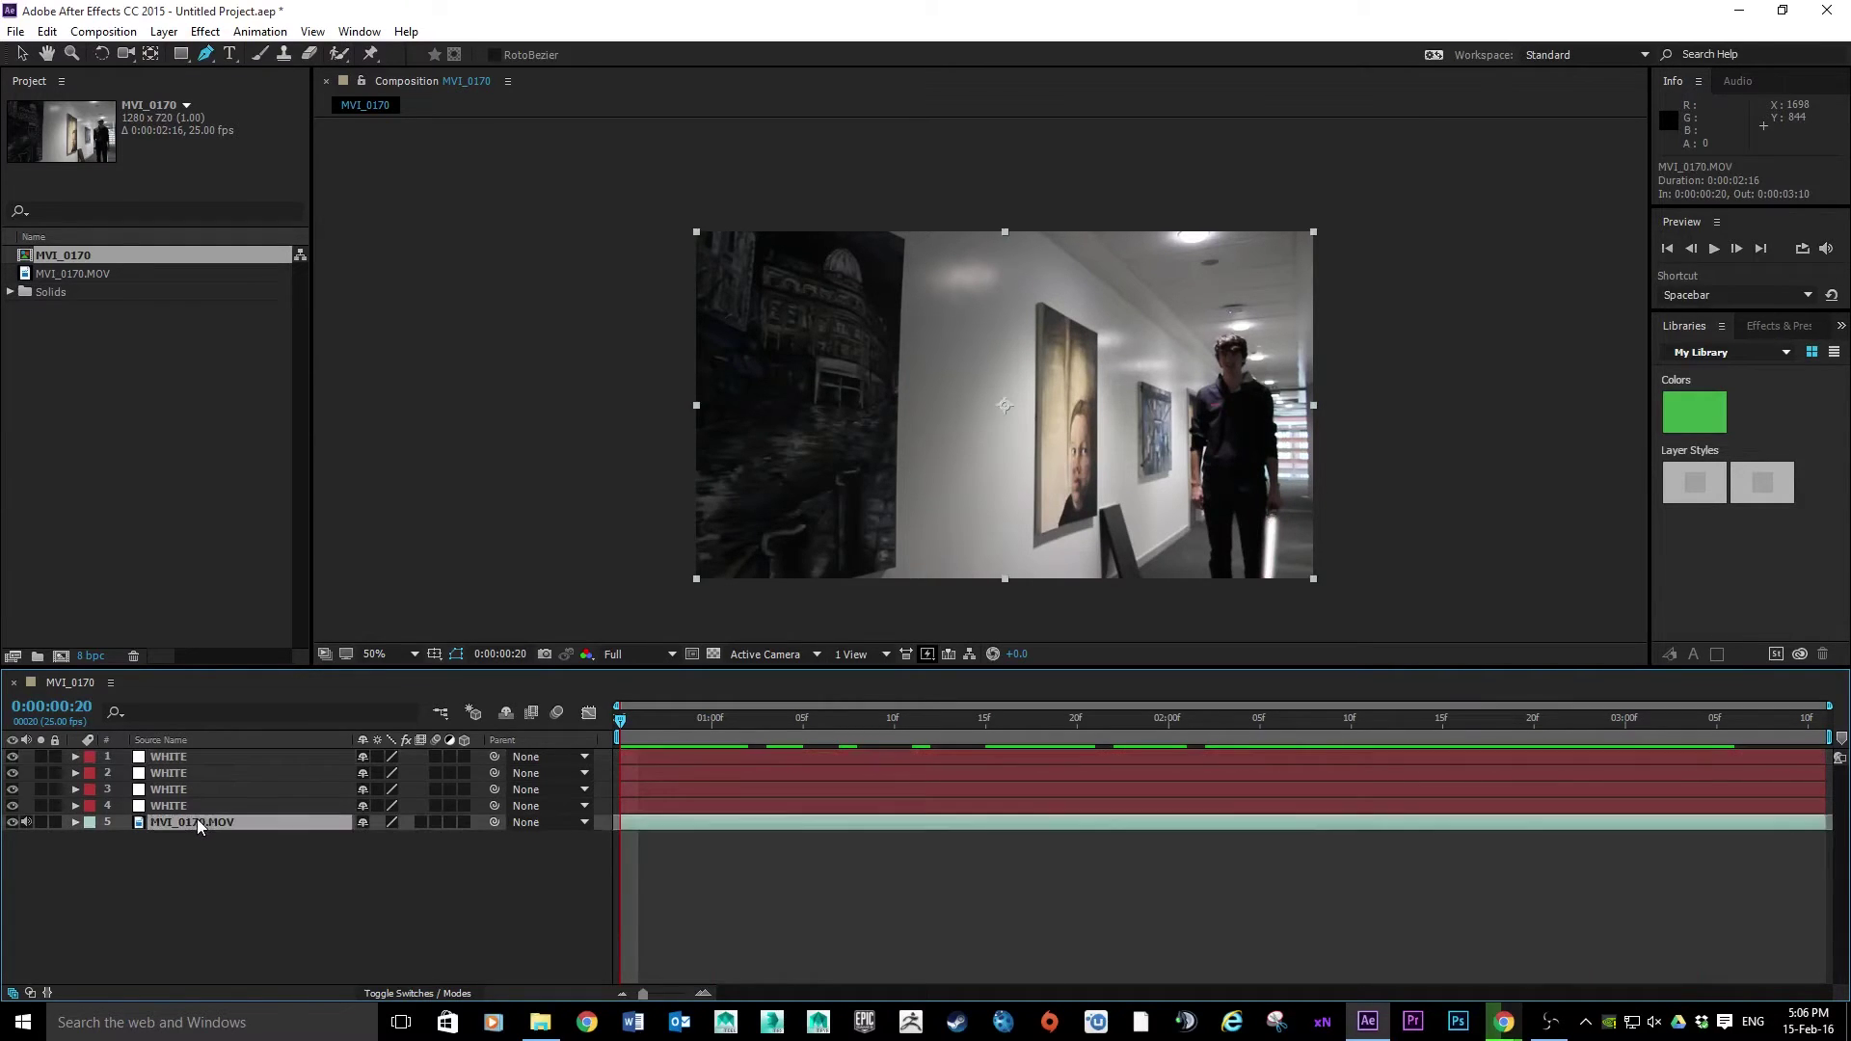
left_click(164, 32)
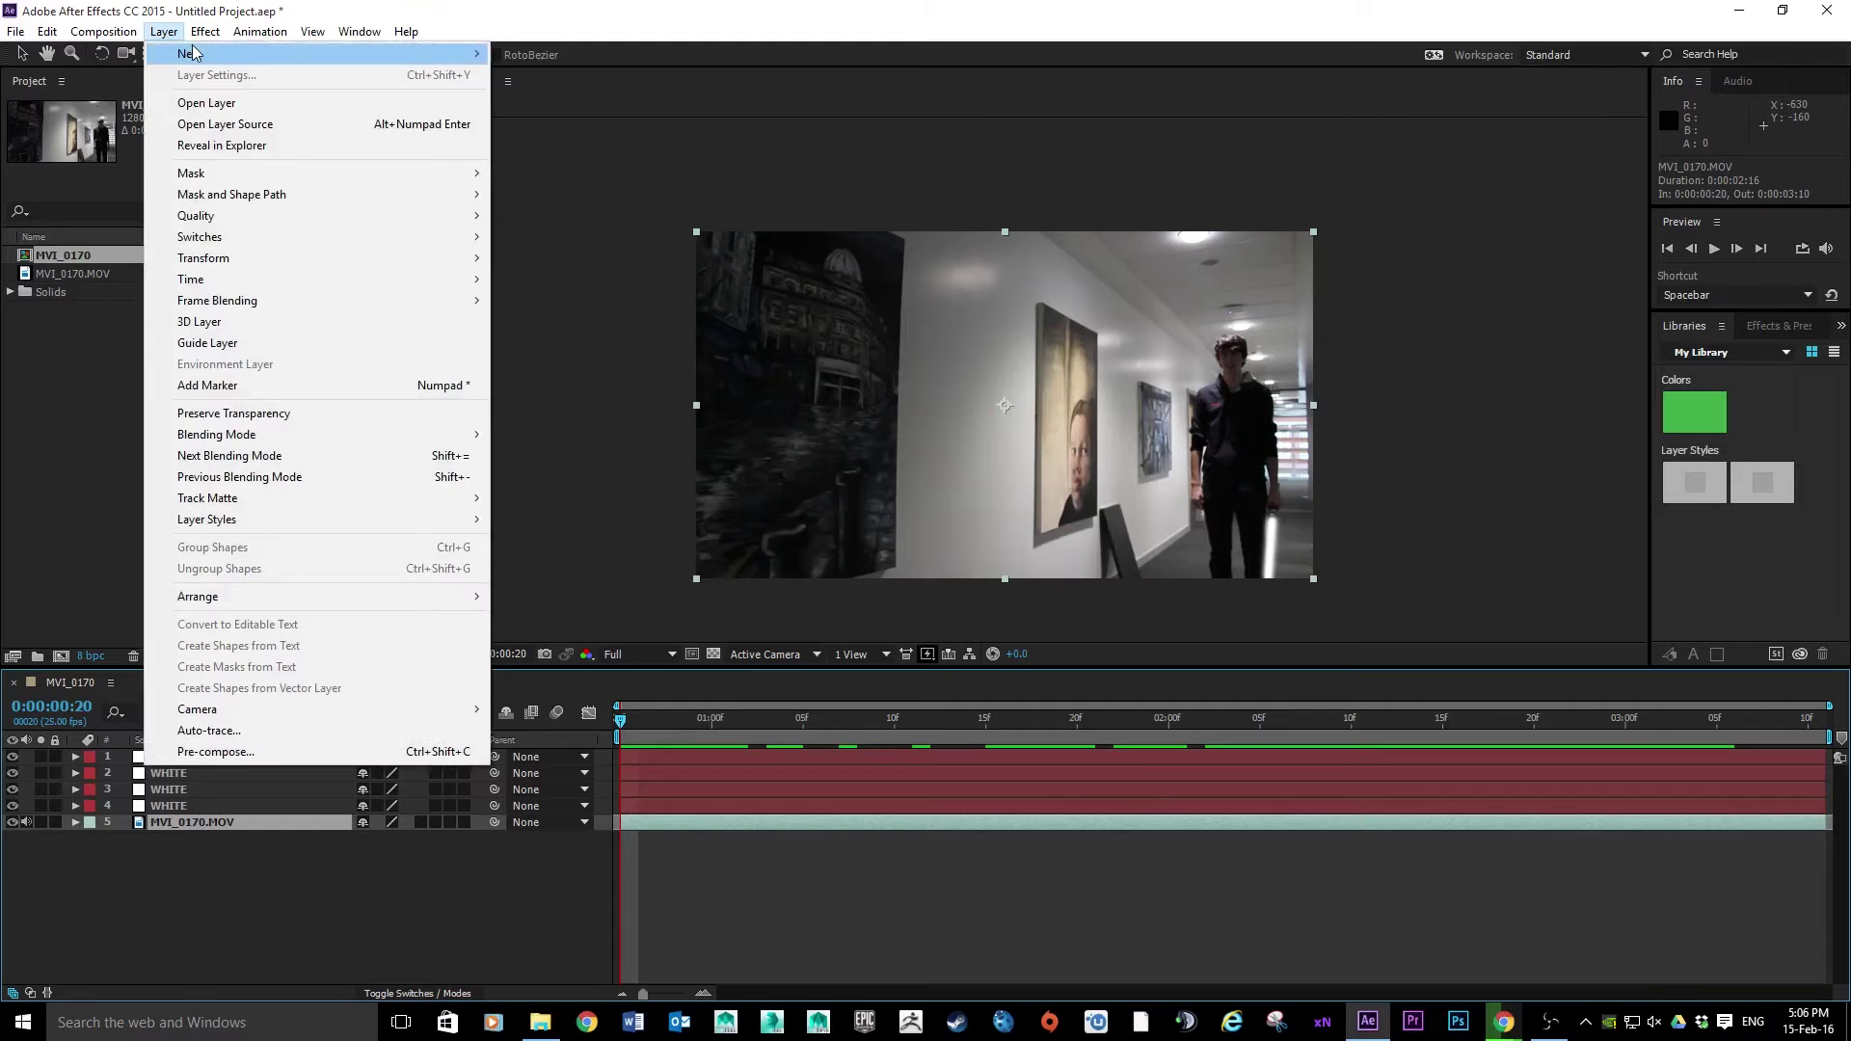
mouse_move(202, 54)
left_click(617, 75)
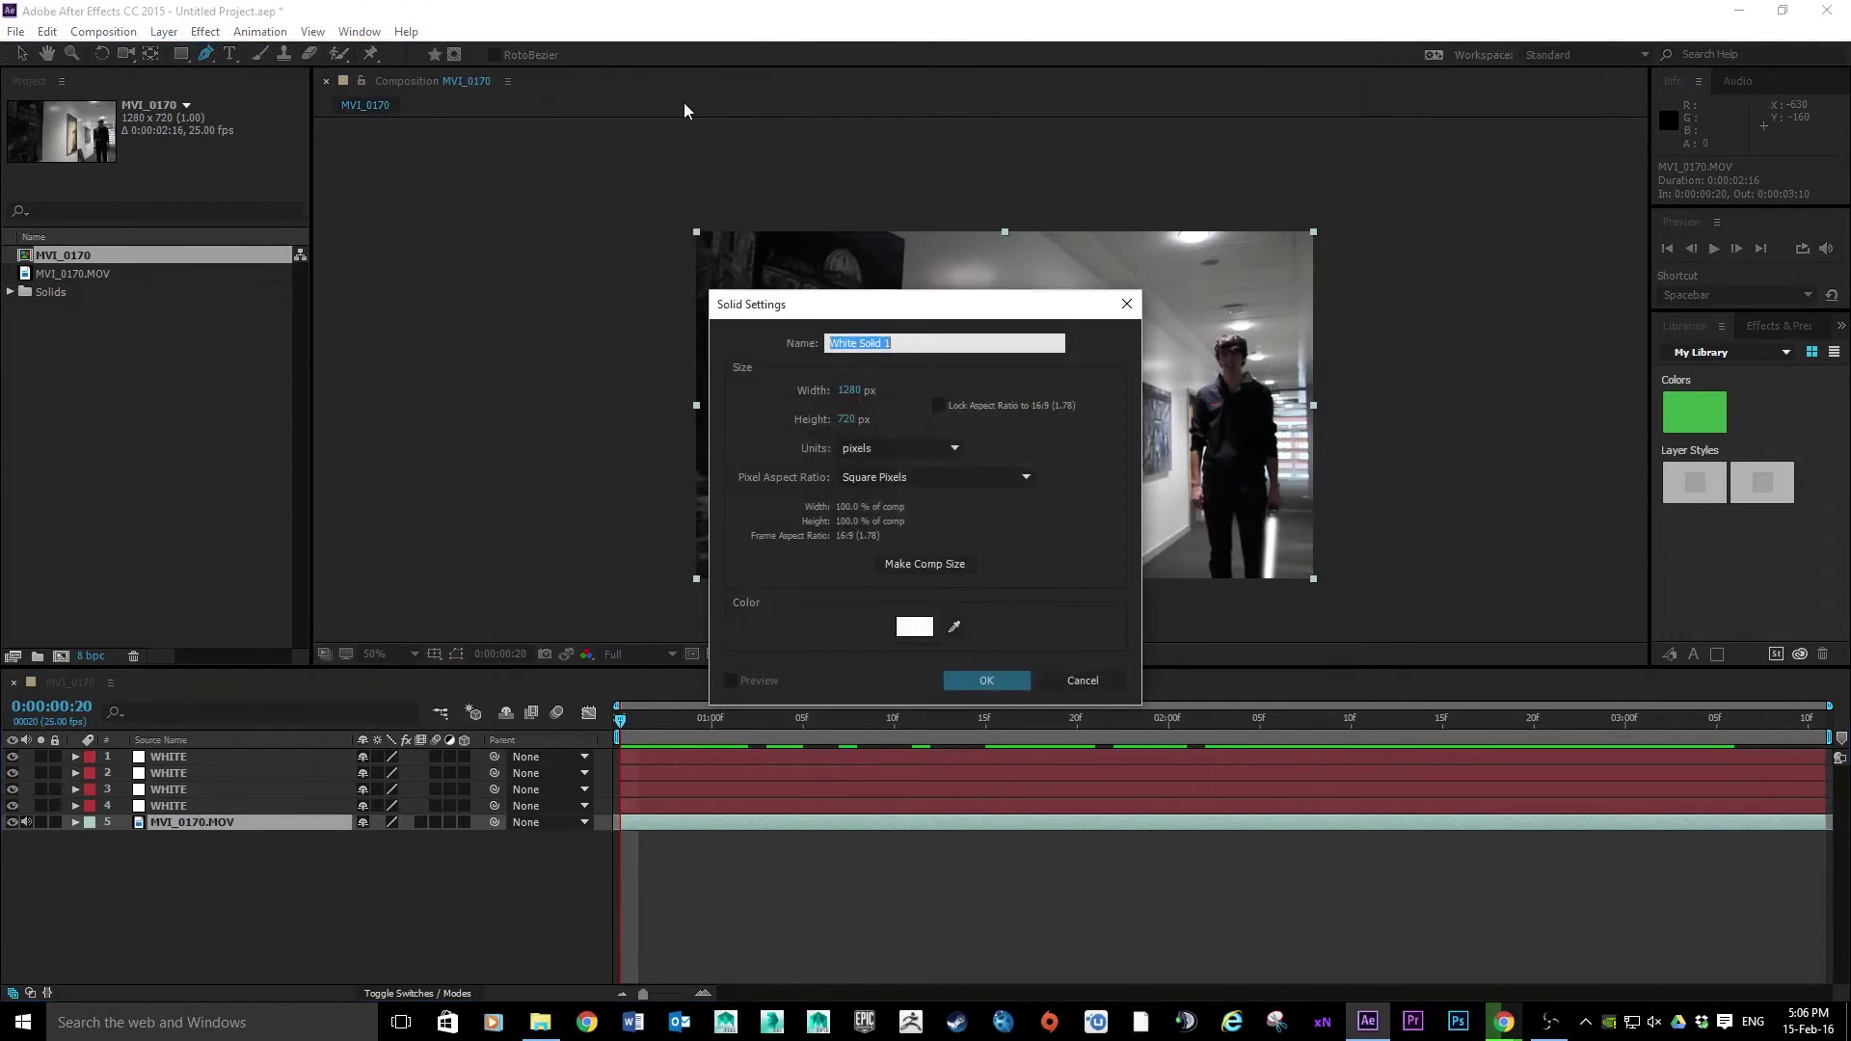
left_click(914, 627)
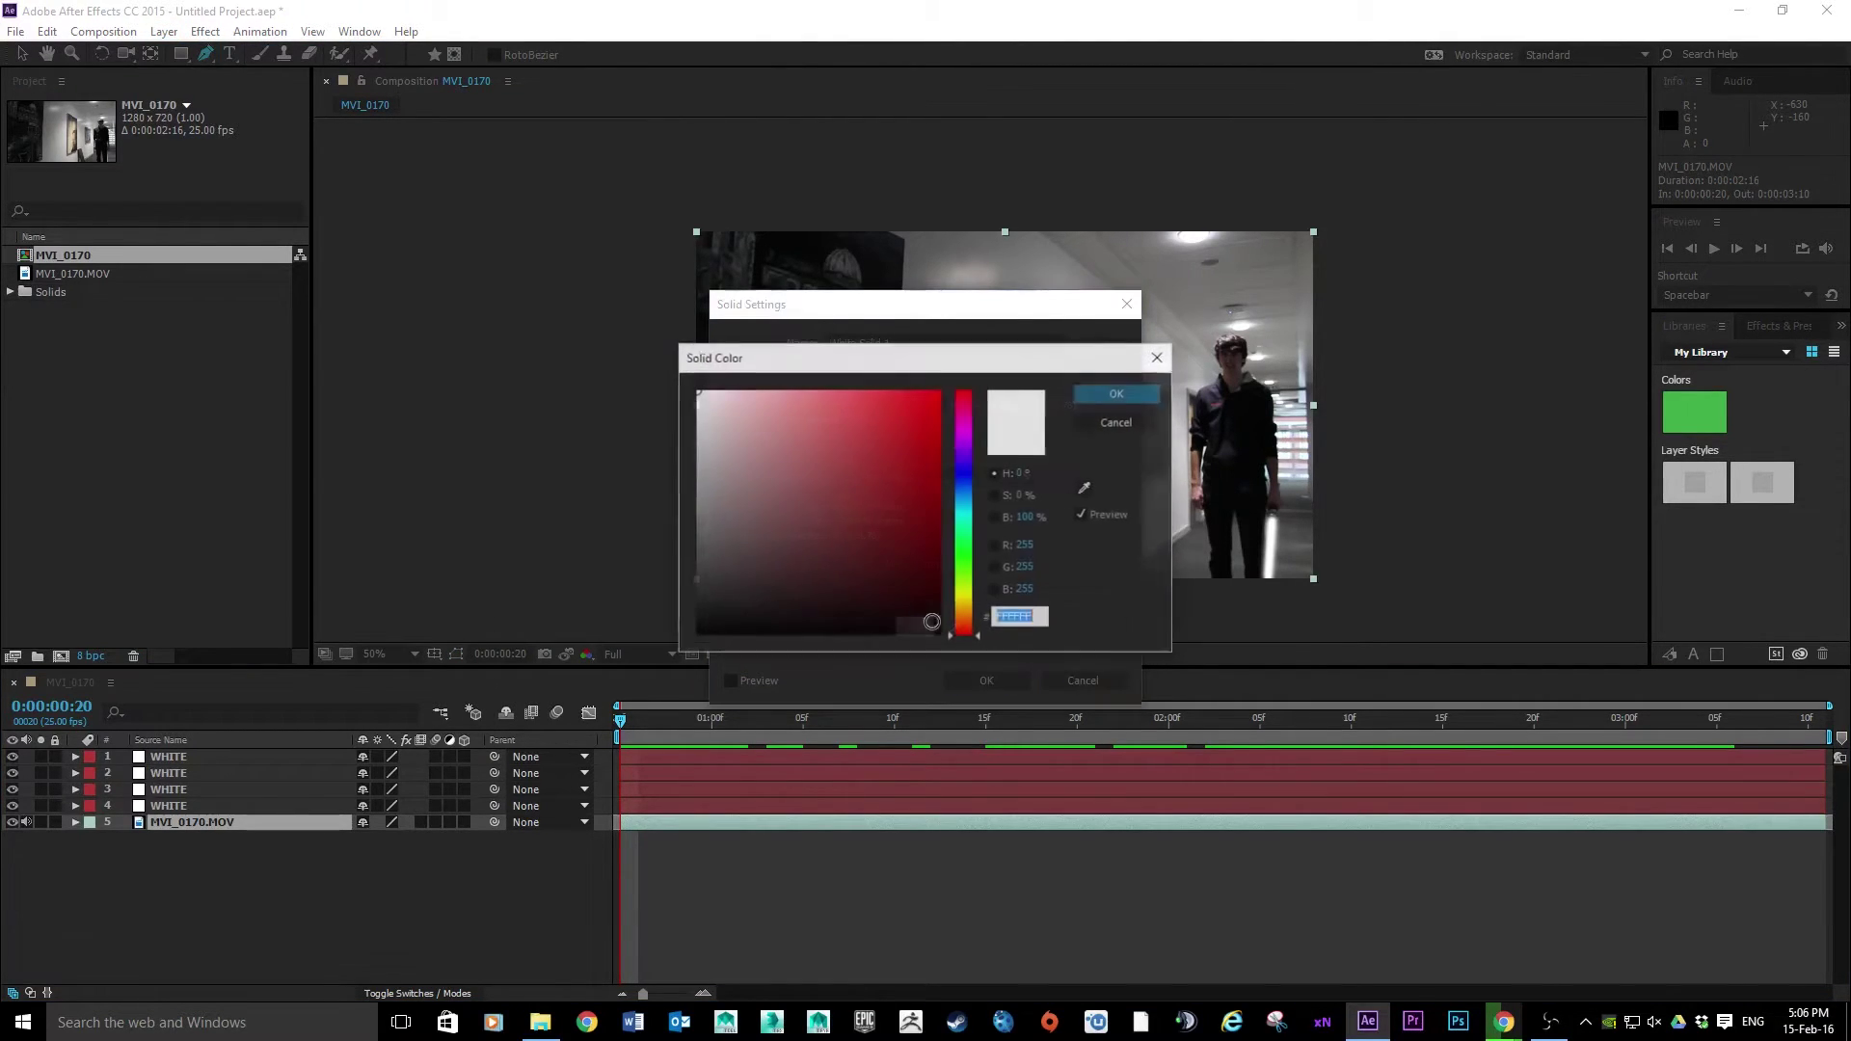
left_click(1117, 392)
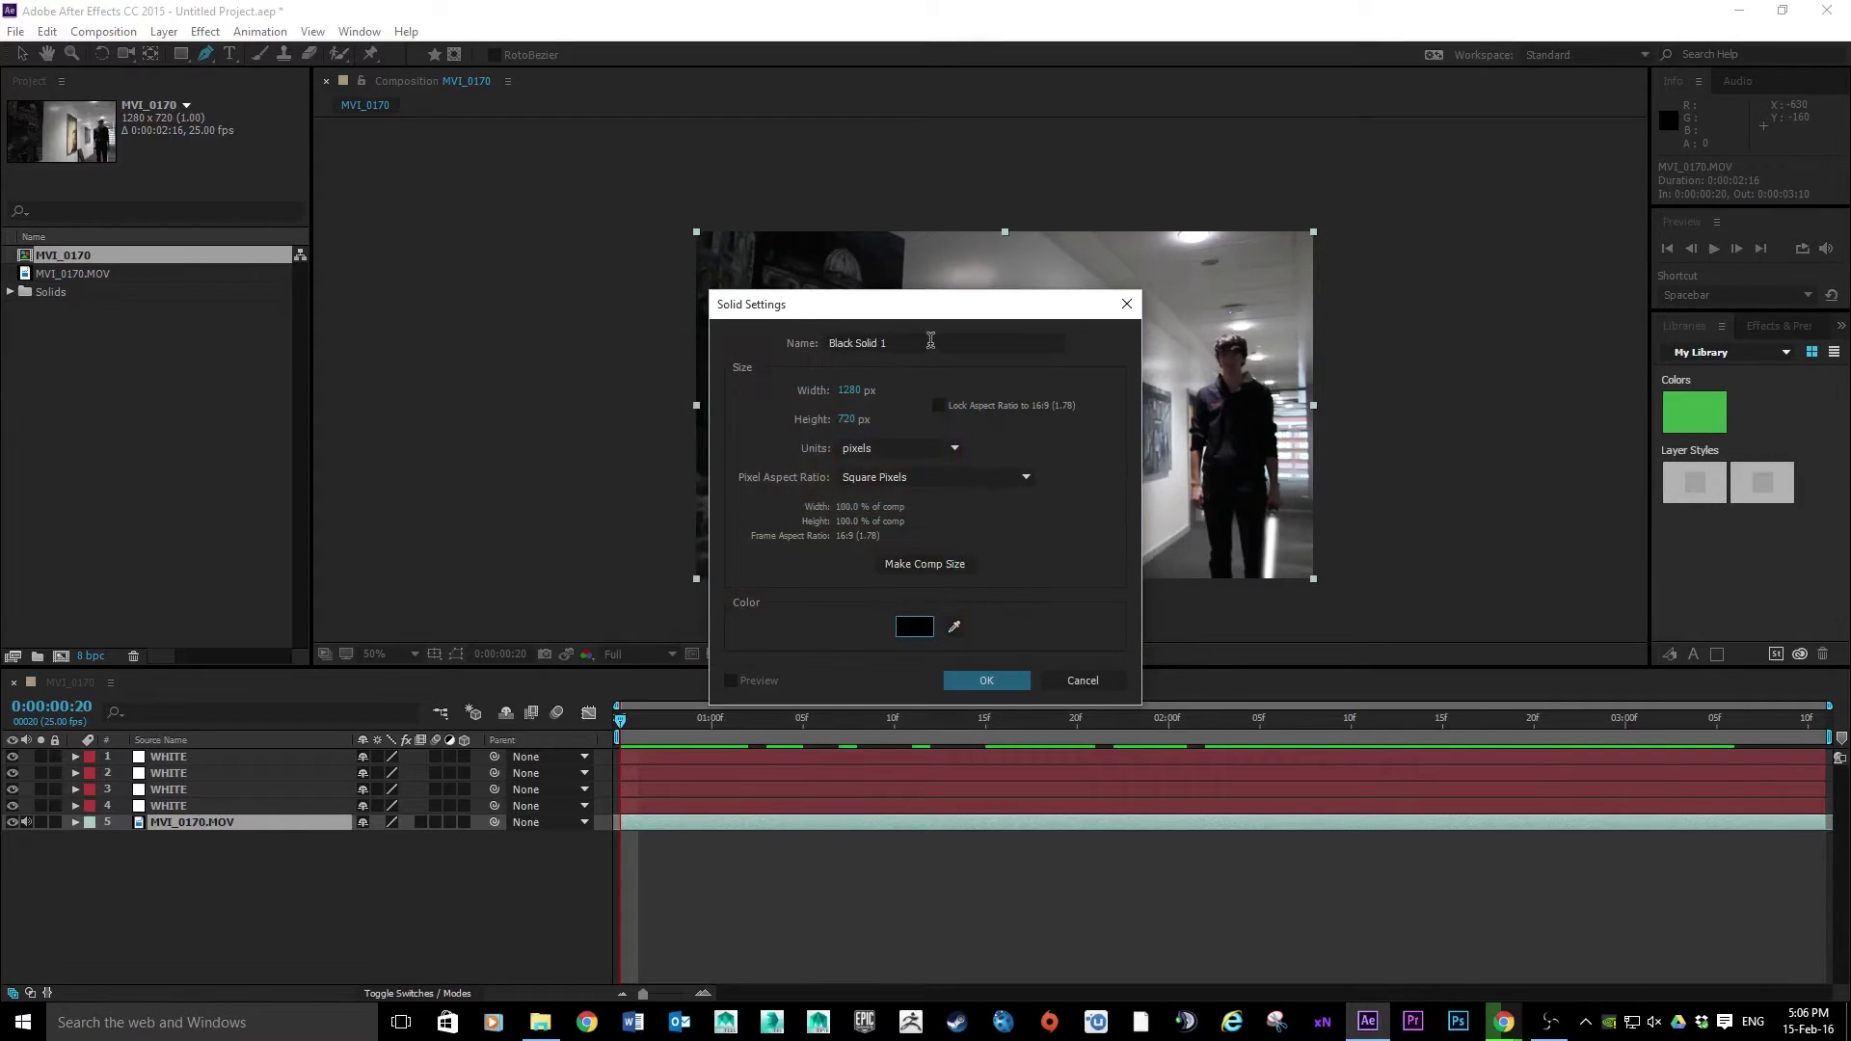
key("BackSpace")
left_click(974, 680)
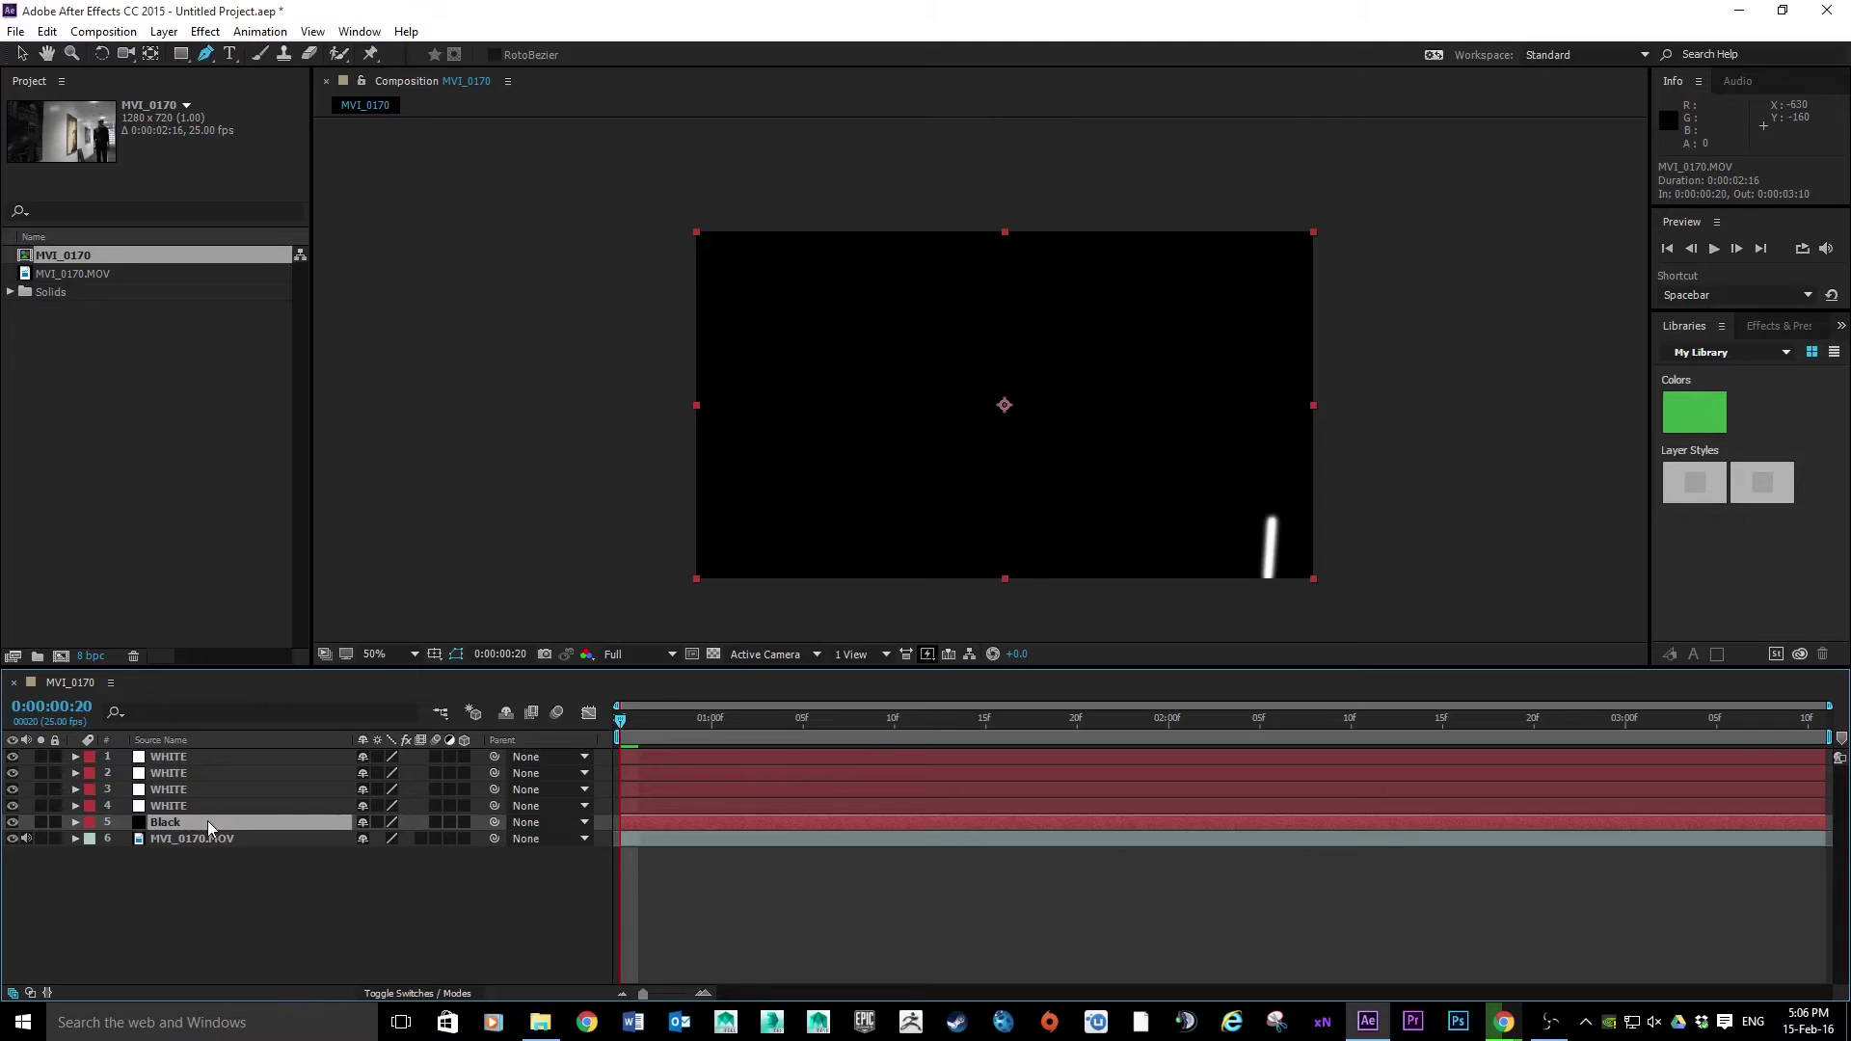
mouse_move(206, 820)
left_mouse_down()
mouse_move(222, 749)
mouse_move(210, 824)
left_mouse_up()
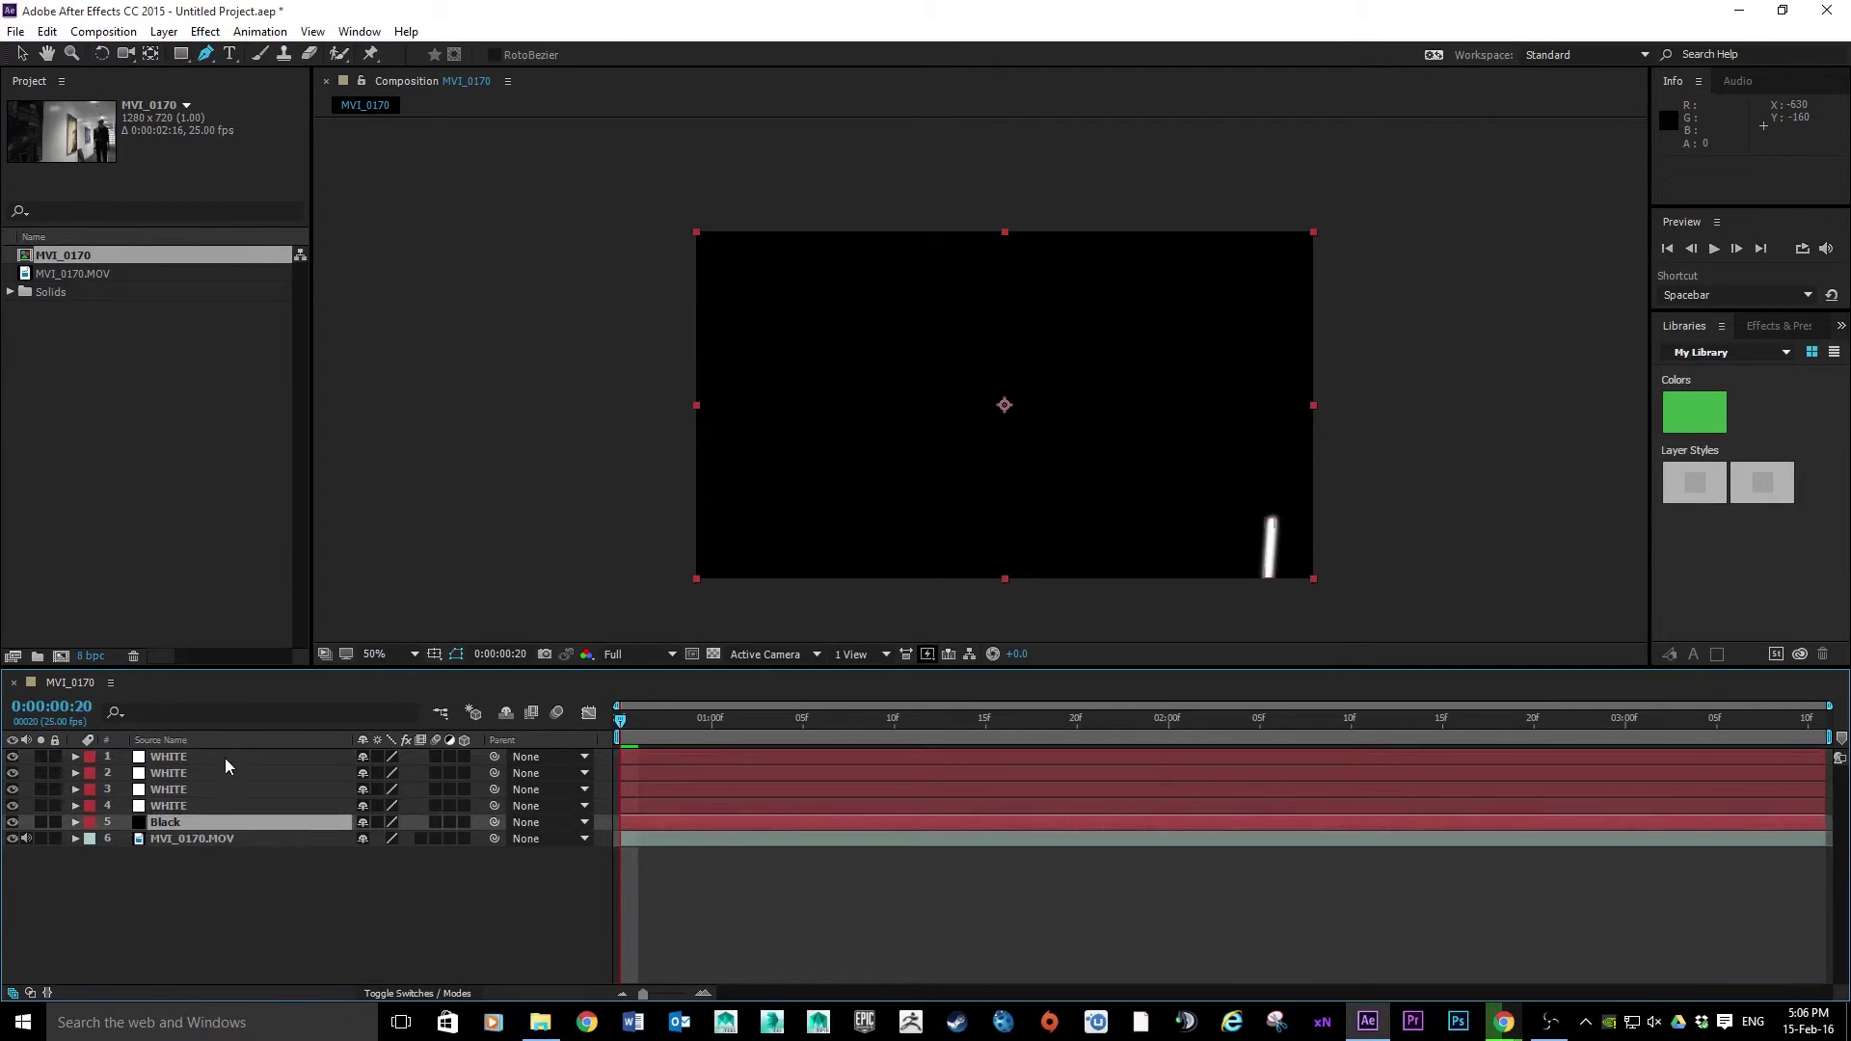
left_click(170, 806)
left_click(184, 789)
left_click(195, 773)
left_click(206, 755)
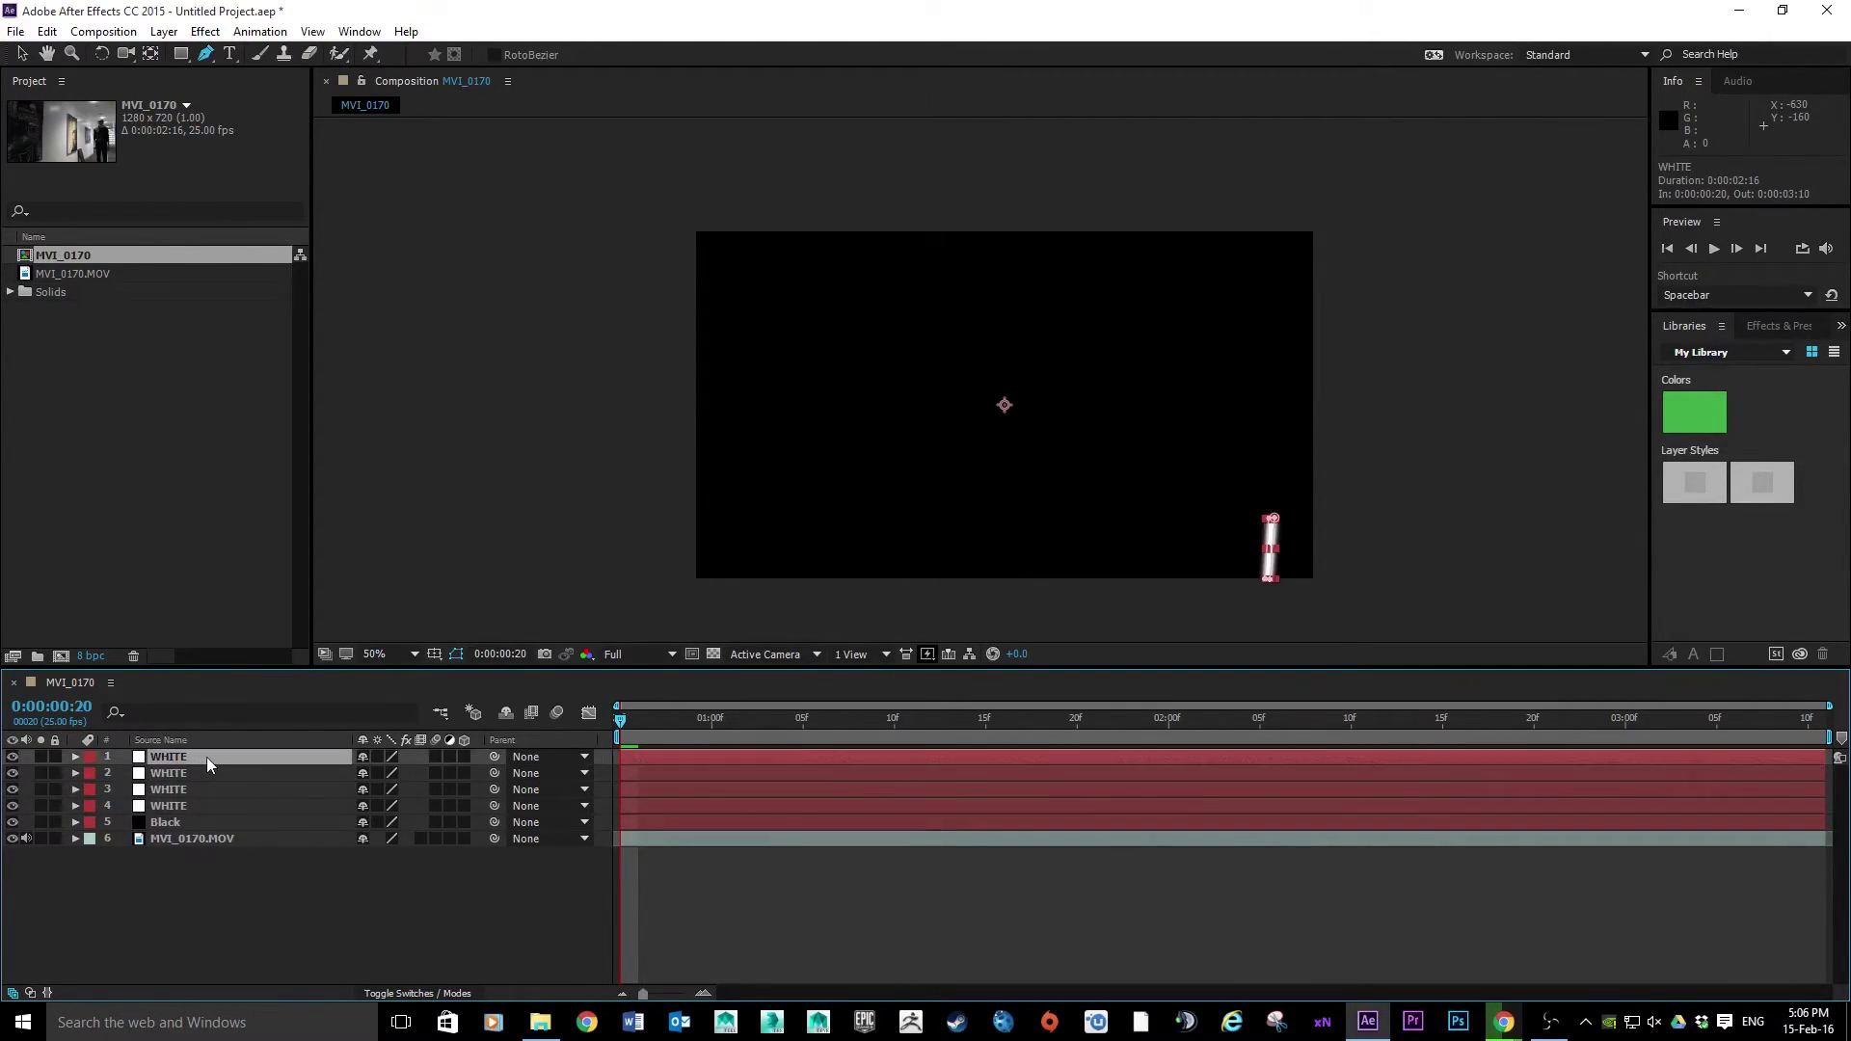
left_click(172, 821)
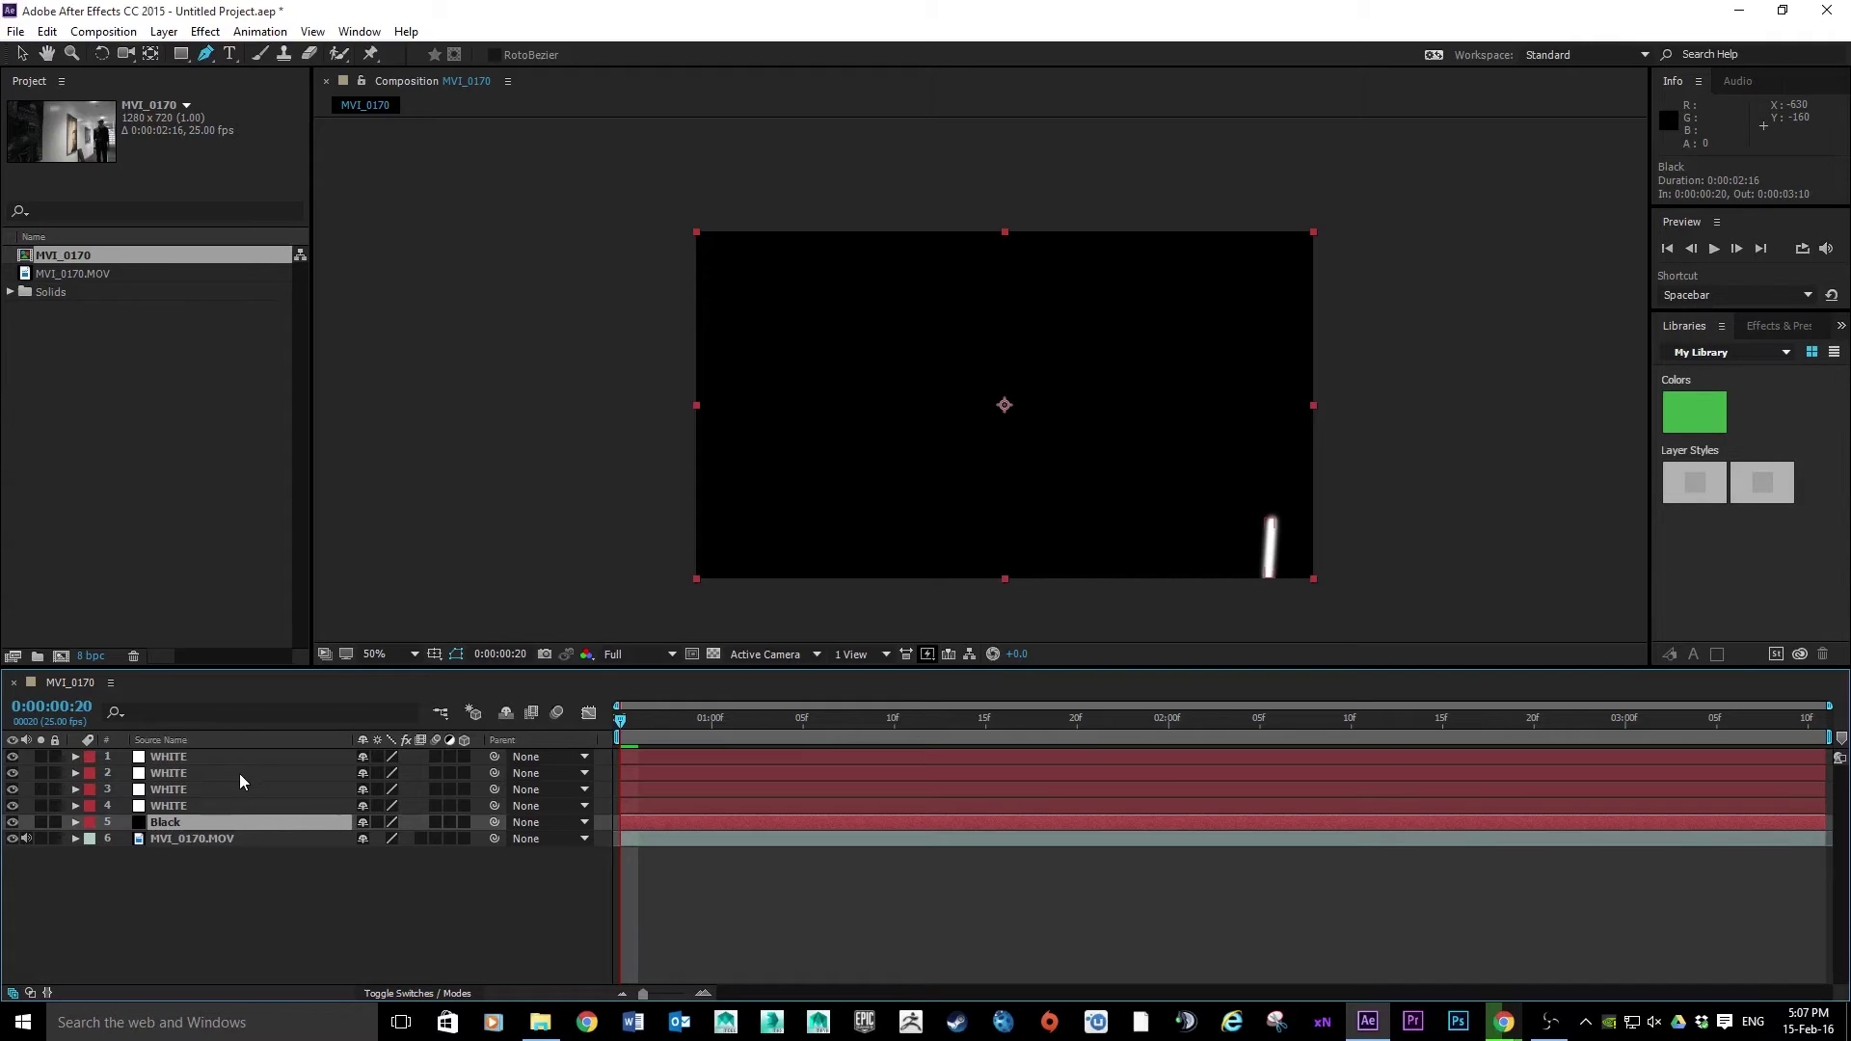
left_click(186, 759, "shift")
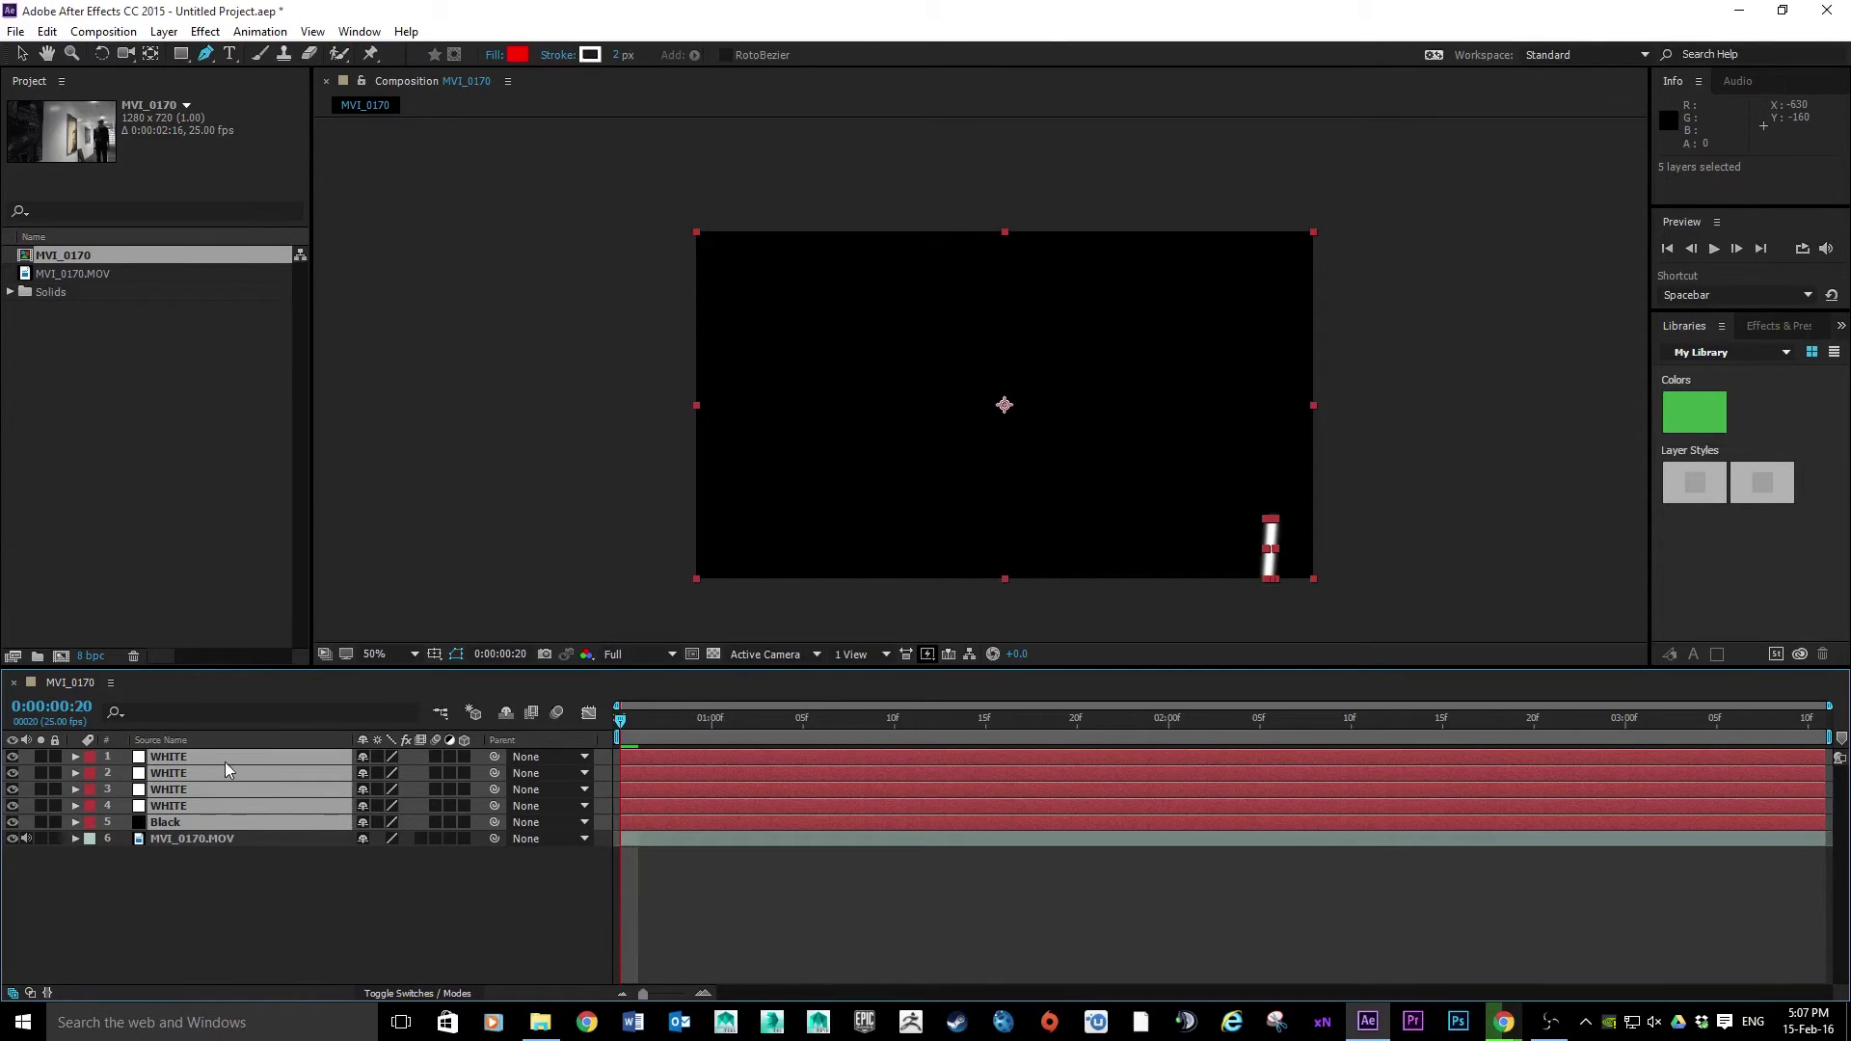
left_click(190, 853)
Step: Pre-compose the Black layer and the four WHITE layers into a new composition named LIGHT1, moving all attributes into it
left_click(181, 820)
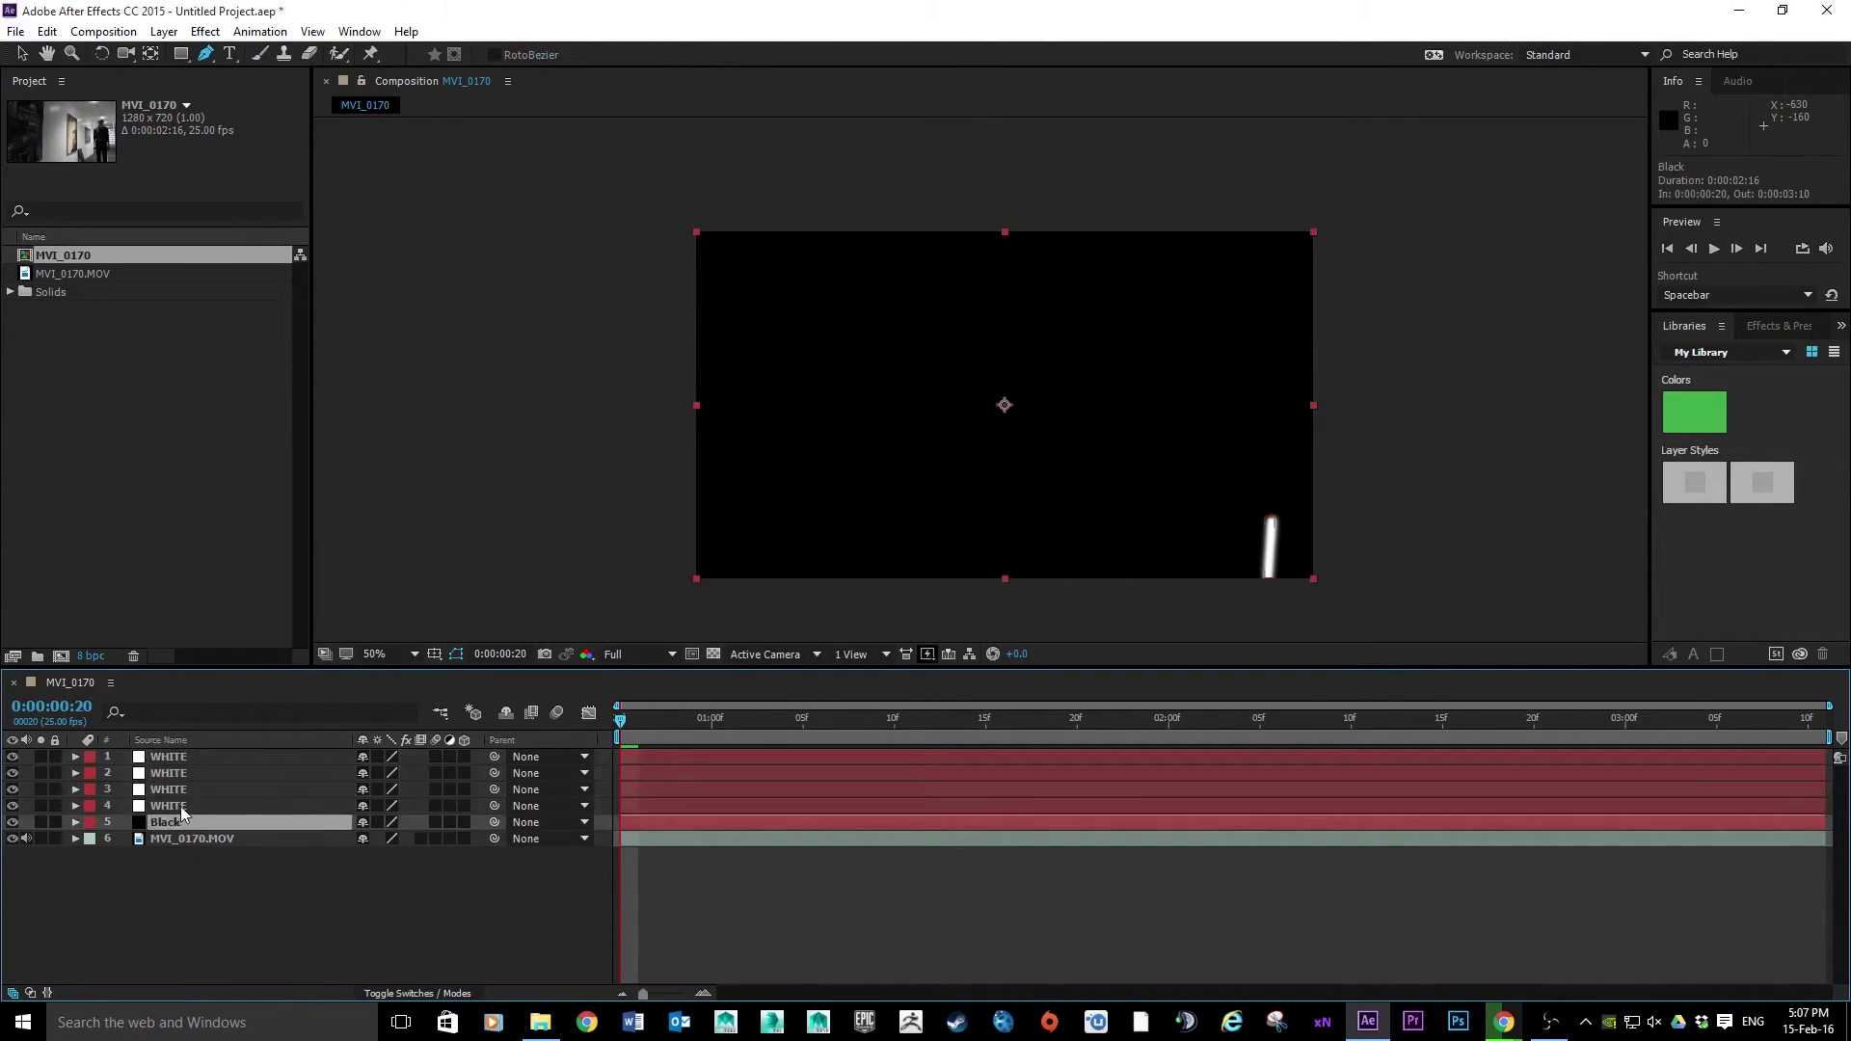
left_click(182, 807, "ctrl")
left_click(184, 788, "ctrl")
left_click(194, 773, "ctrl")
left_click(199, 760, "ctrl")
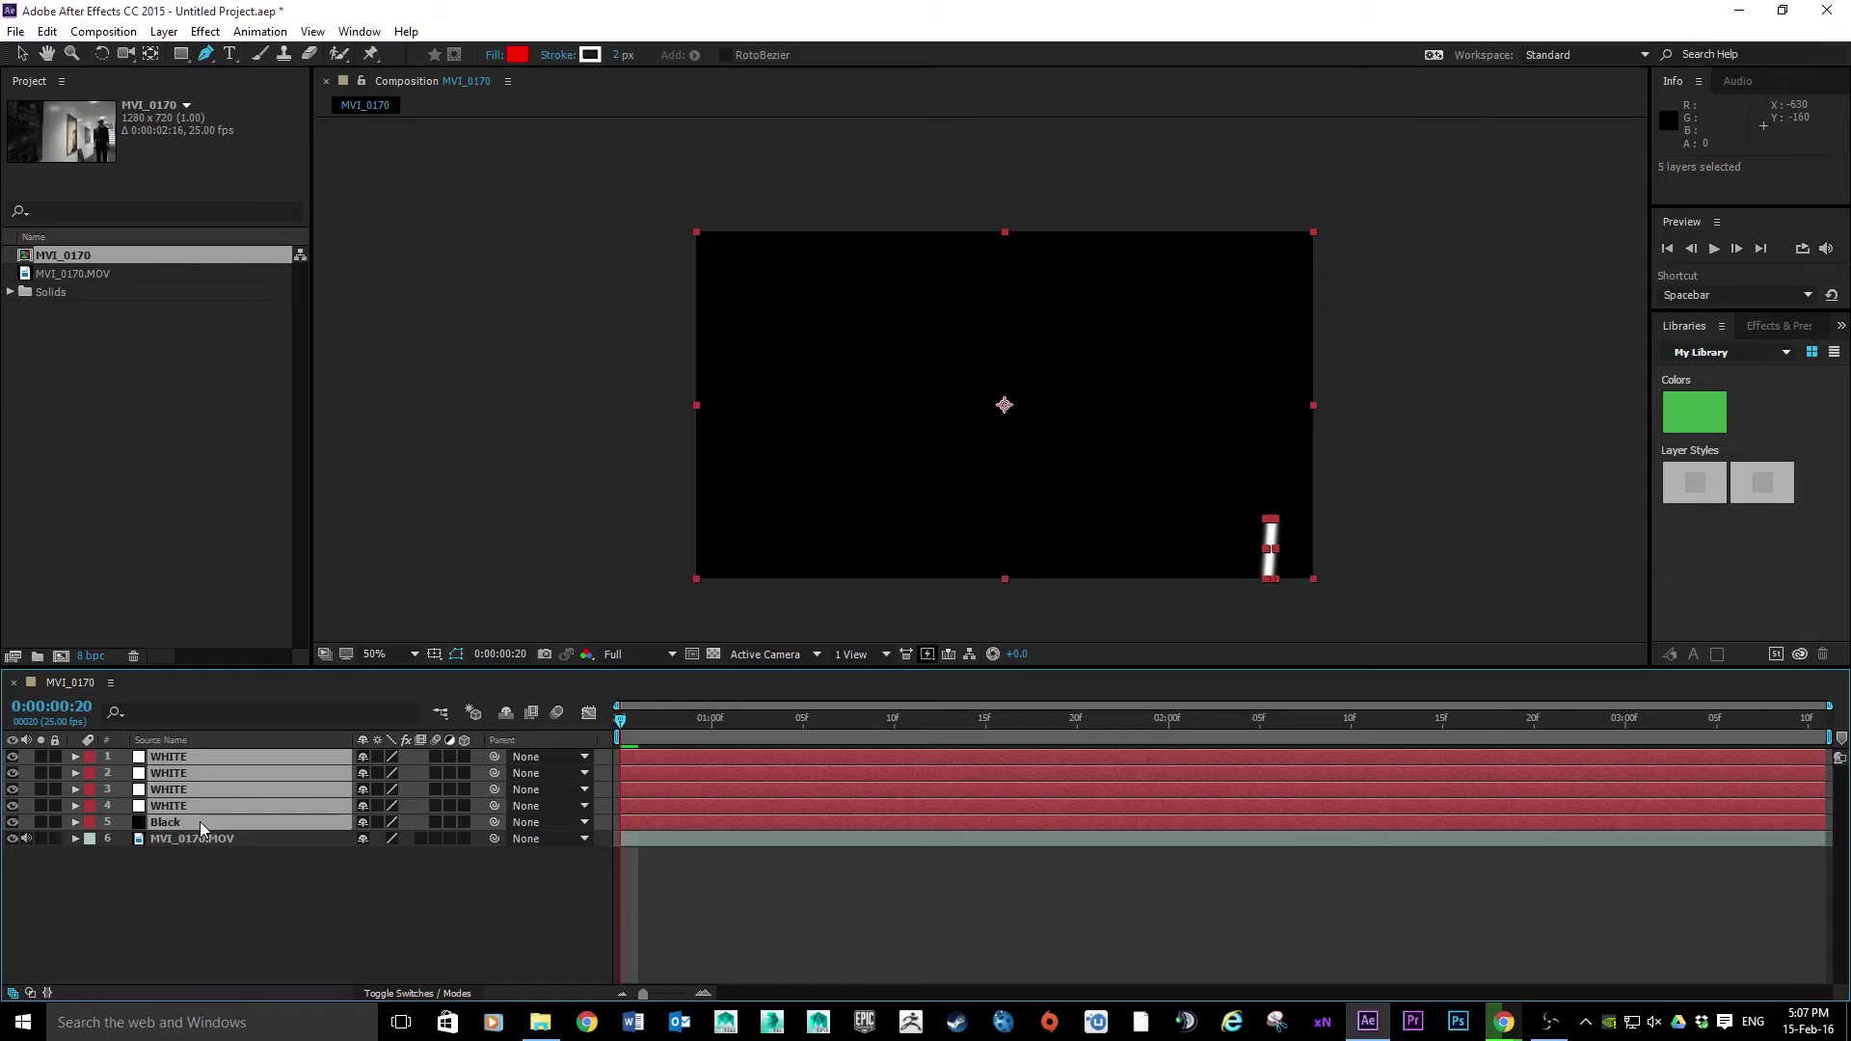
right_click(235, 772)
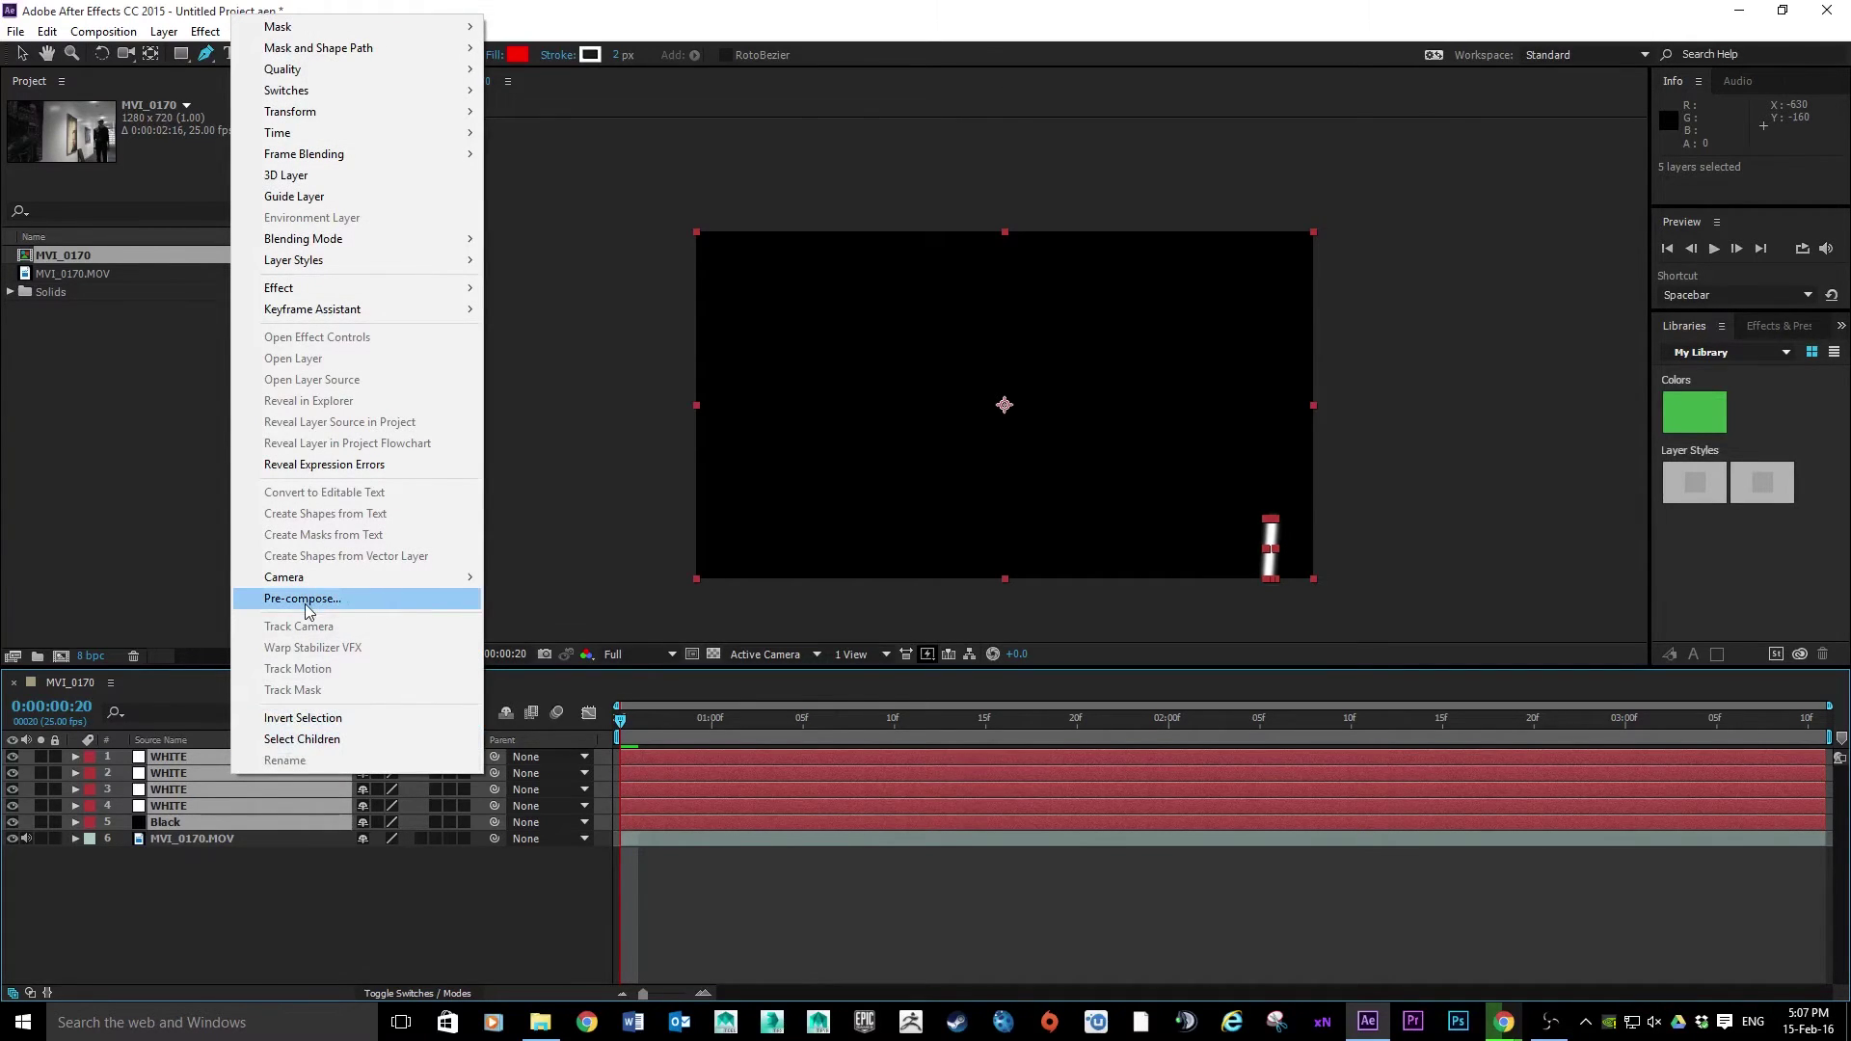
left_click(340, 599)
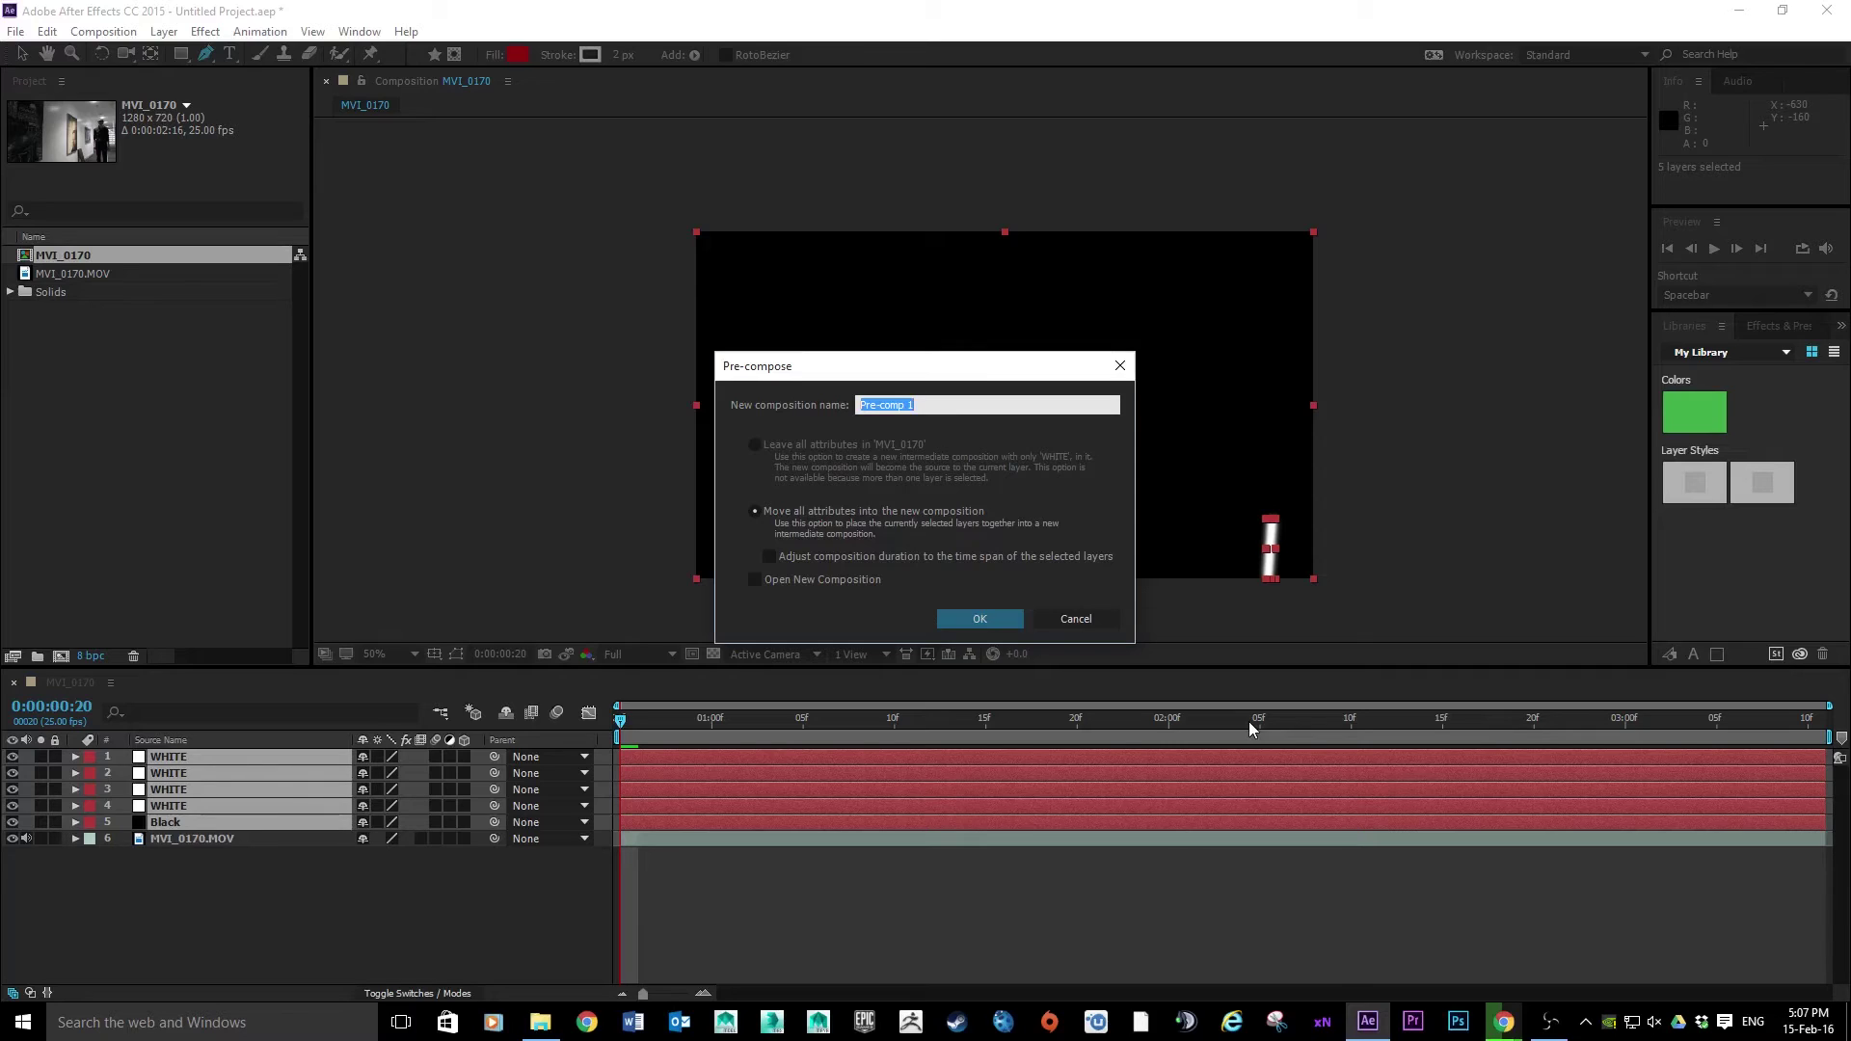
type("LIGHT 1")
left_click(967, 621)
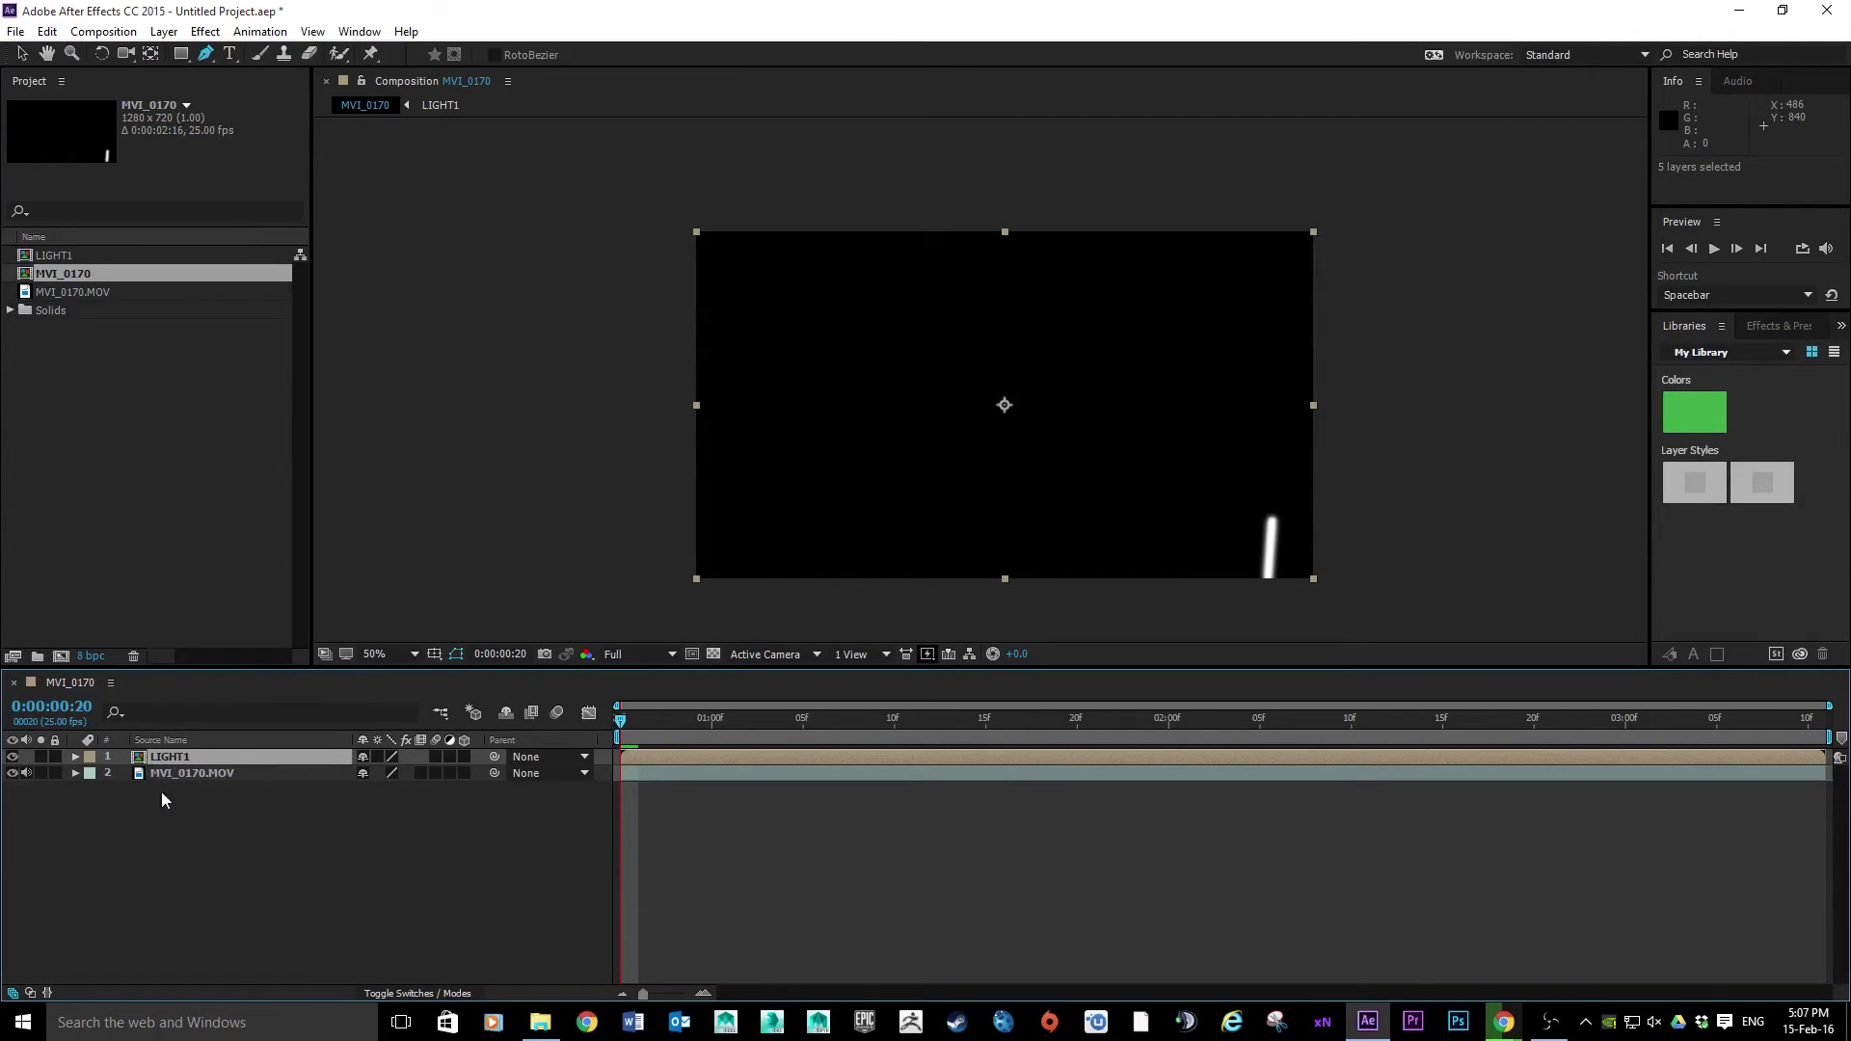
Step: Open the LIGHT1 composition to examine its layers, then close it and return to the MVI_0170 composition
double_click(189, 756)
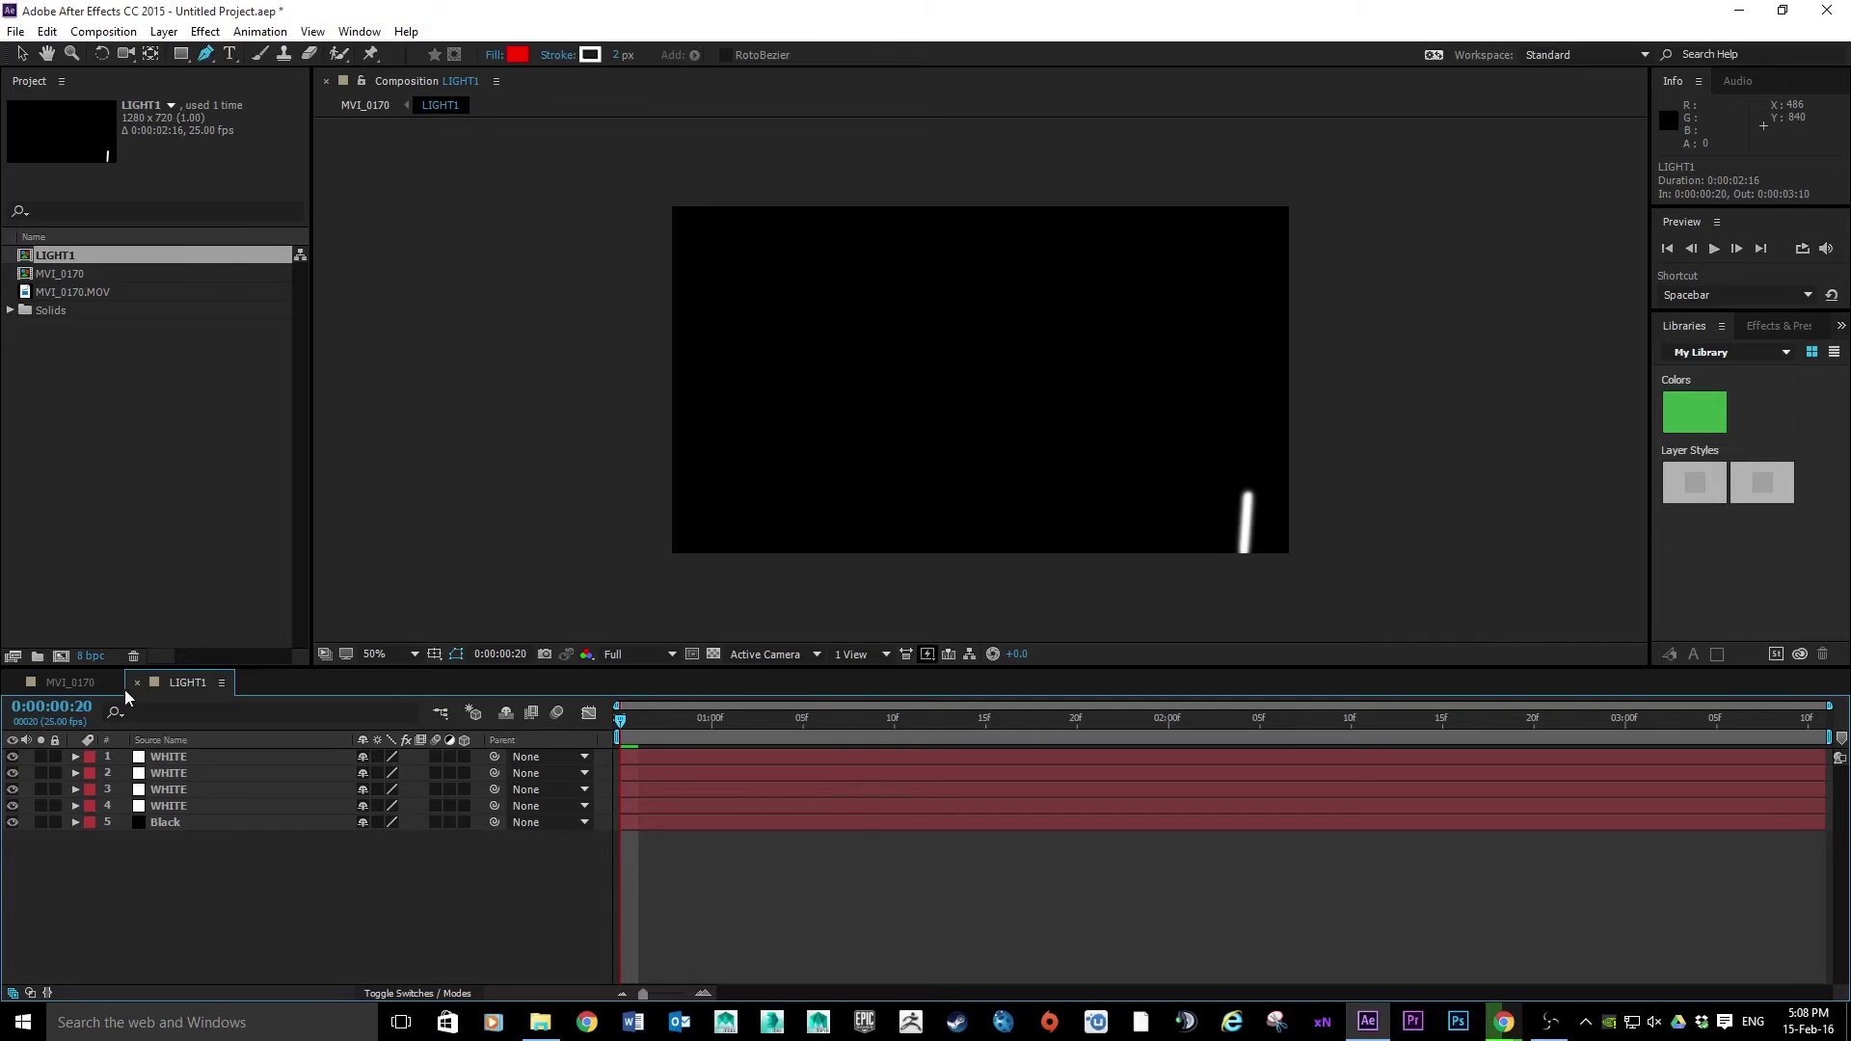
left_click(70, 683)
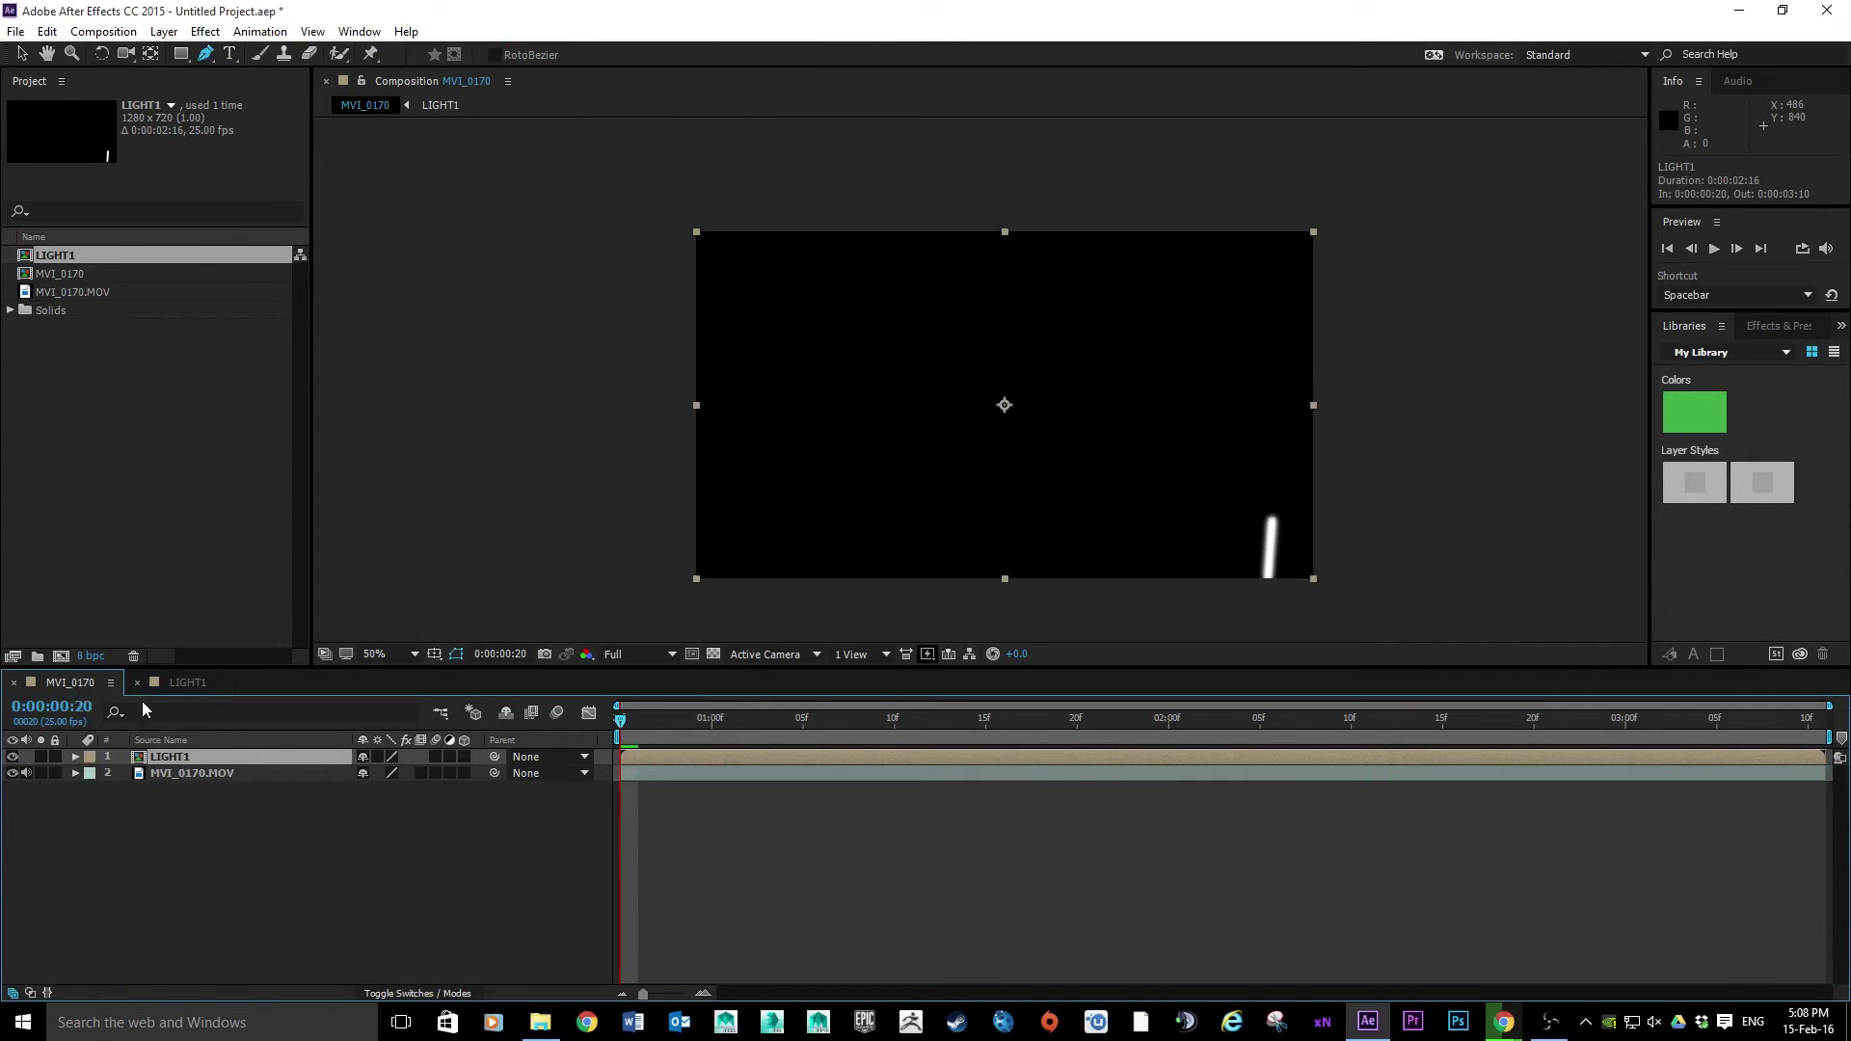
left_click(192, 682)
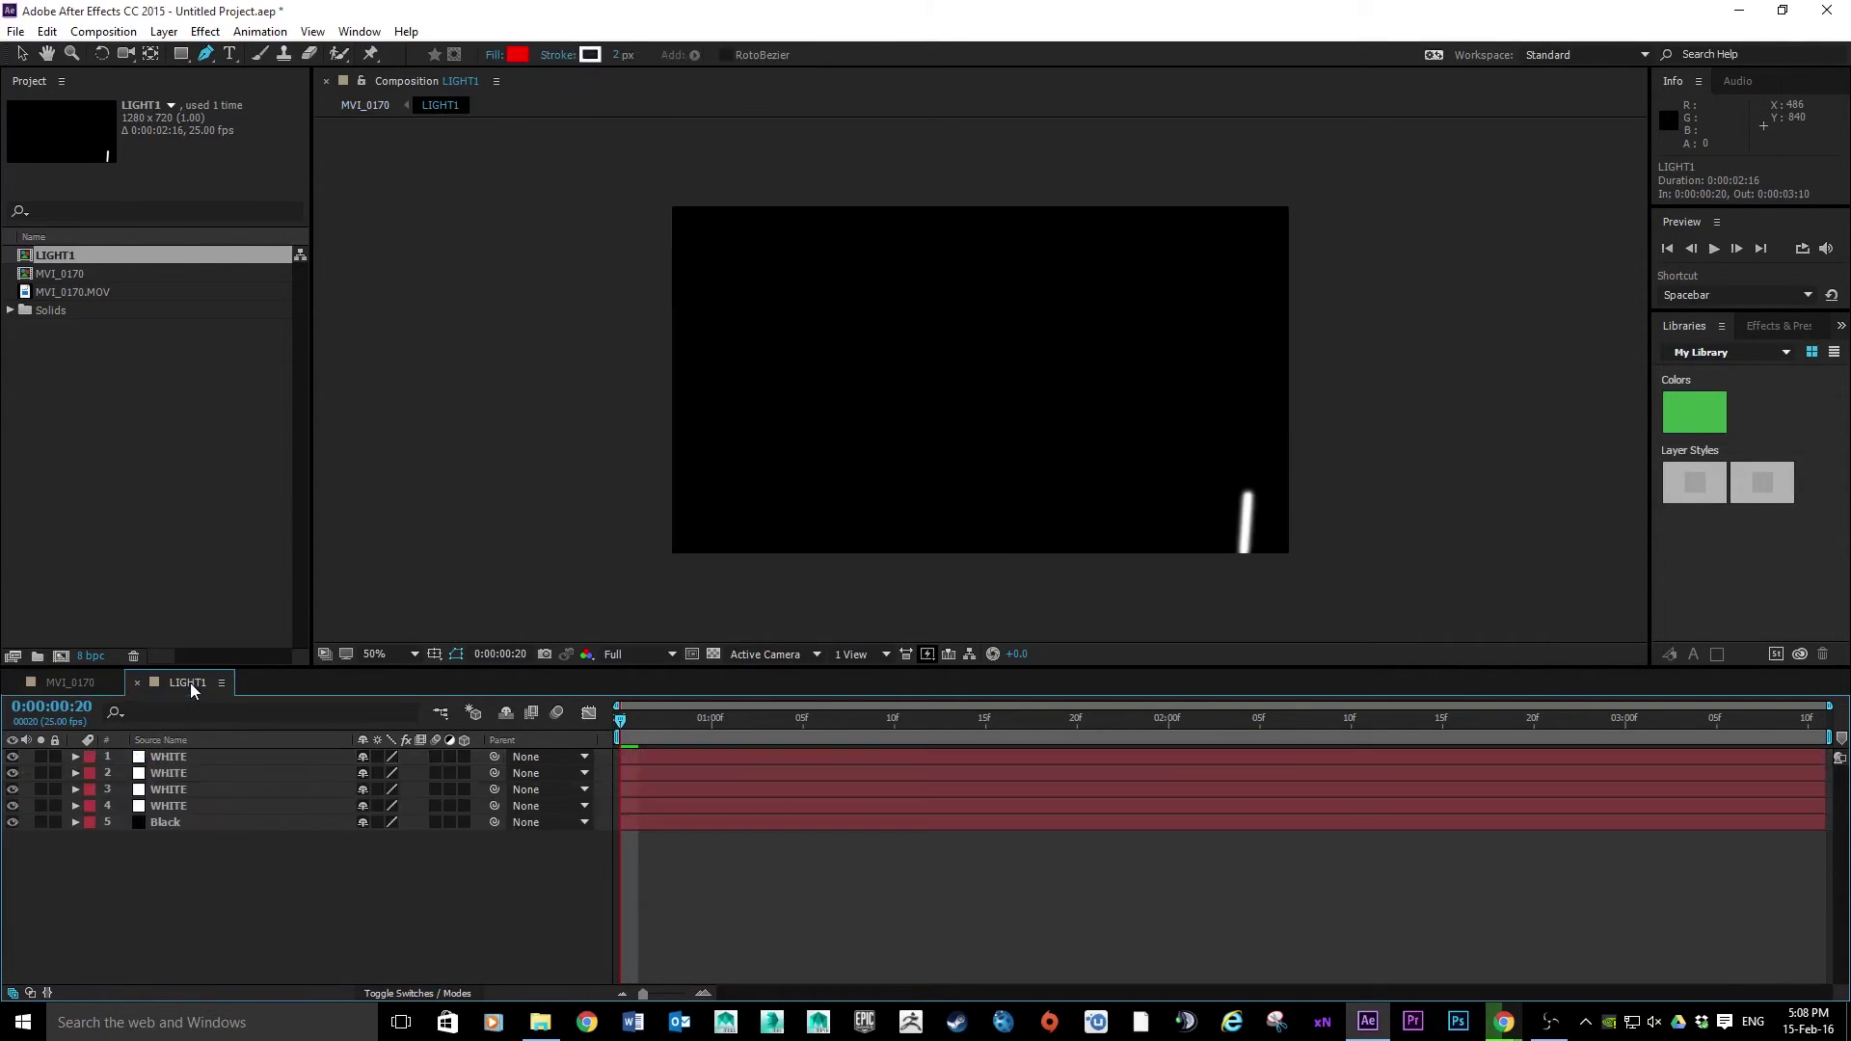
left_click(137, 683)
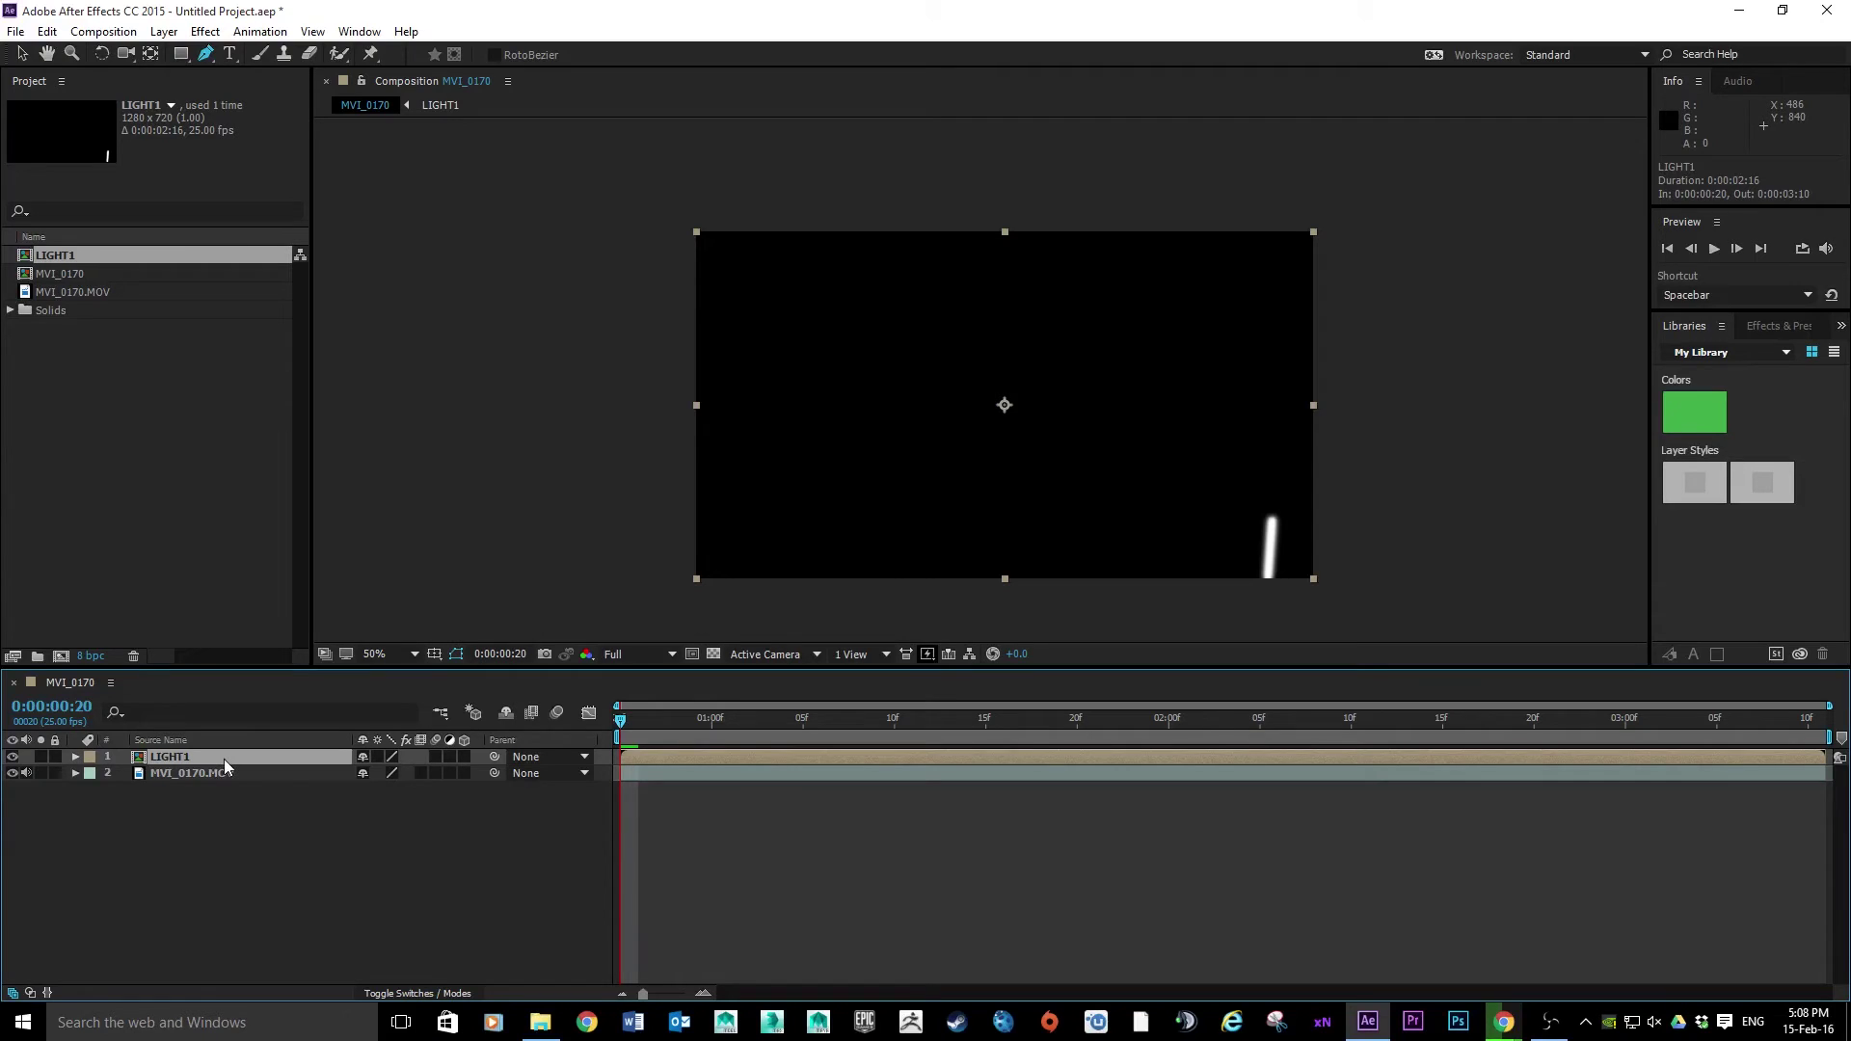
Step: Find the Color Balance effect by searching for "color bal" and apply it to the LIGHT1 layer
left_click(1761, 326)
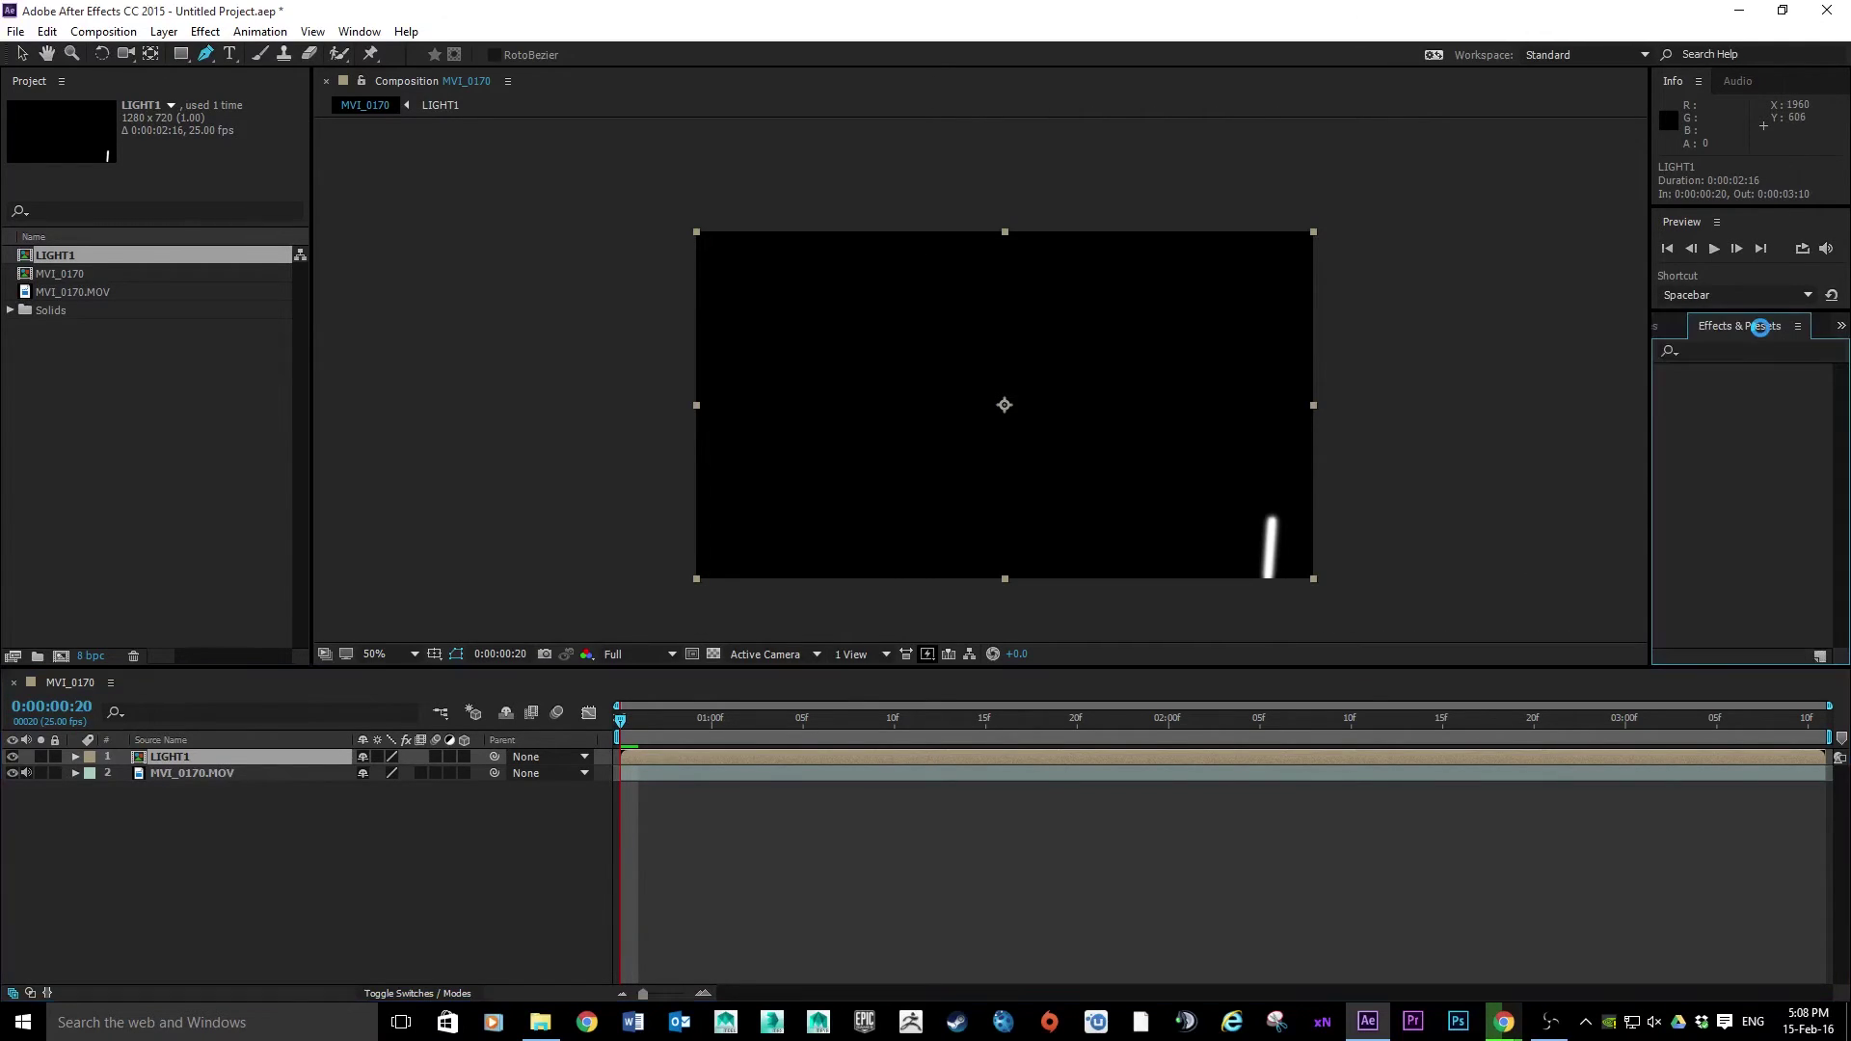
left_click(1739, 349)
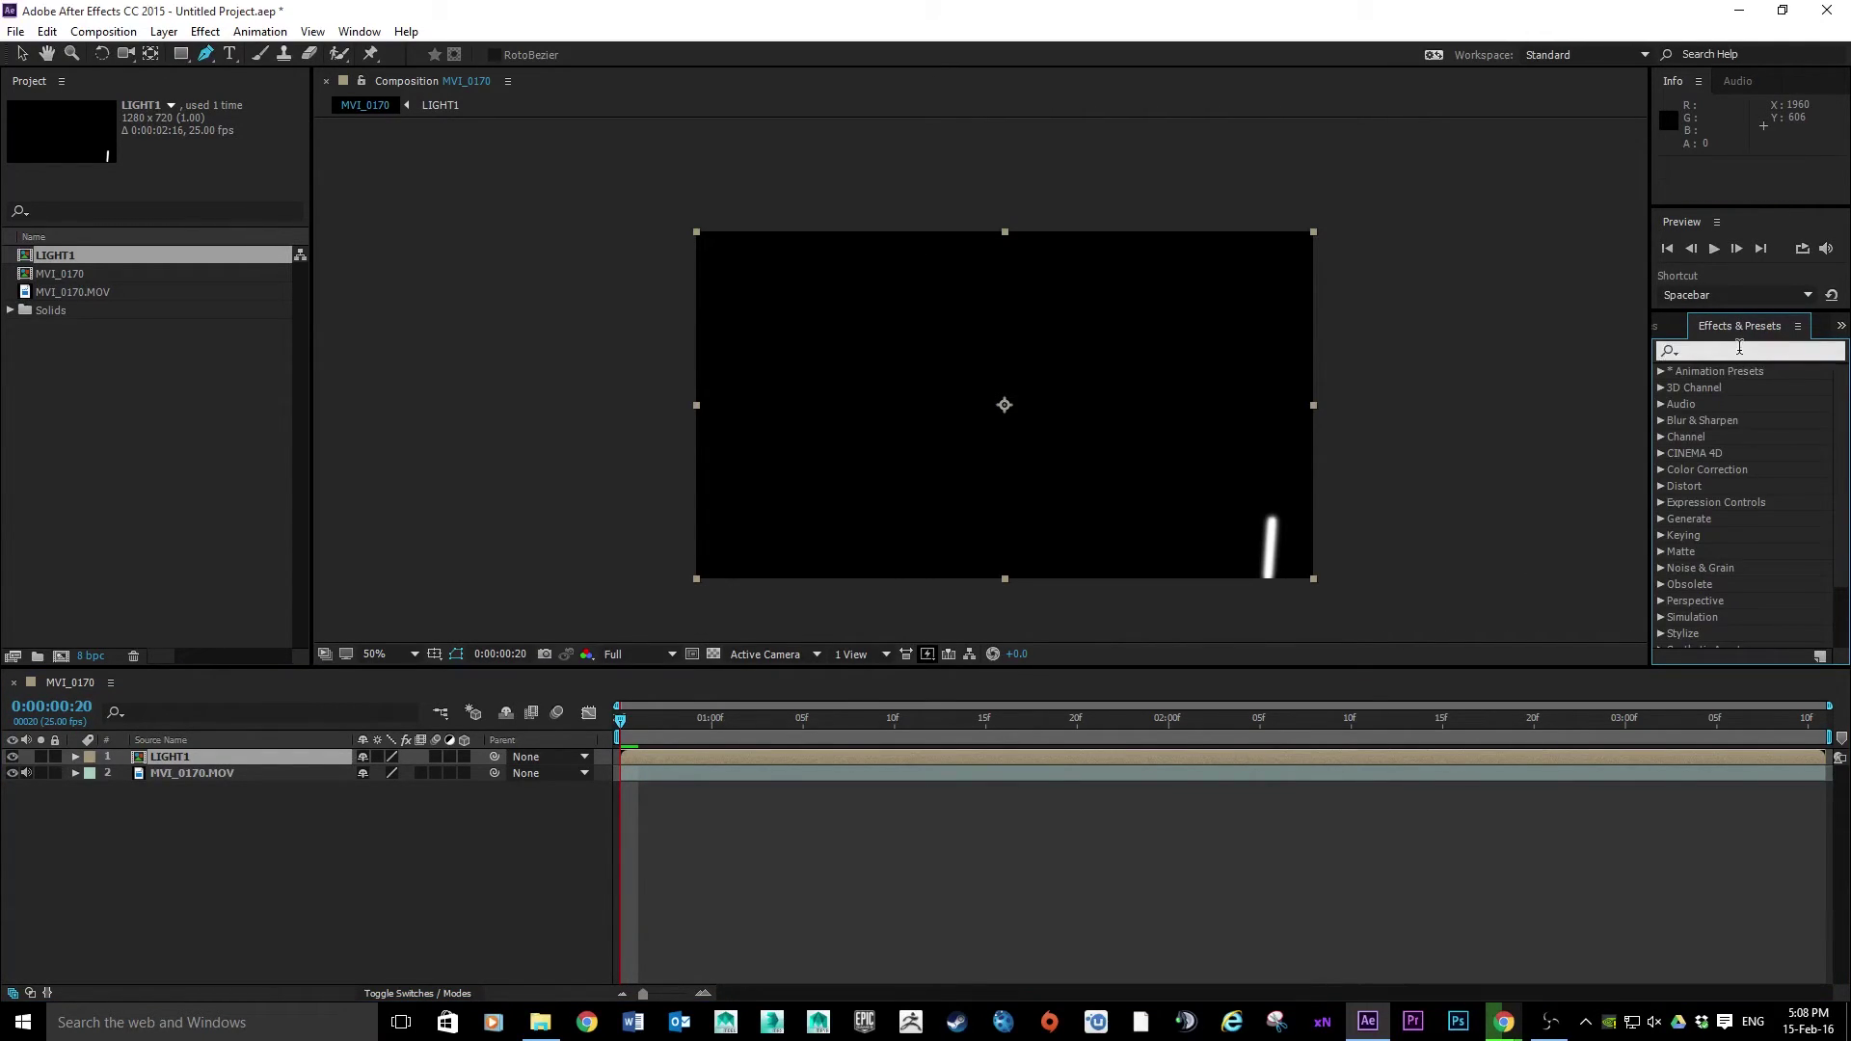
type("col")
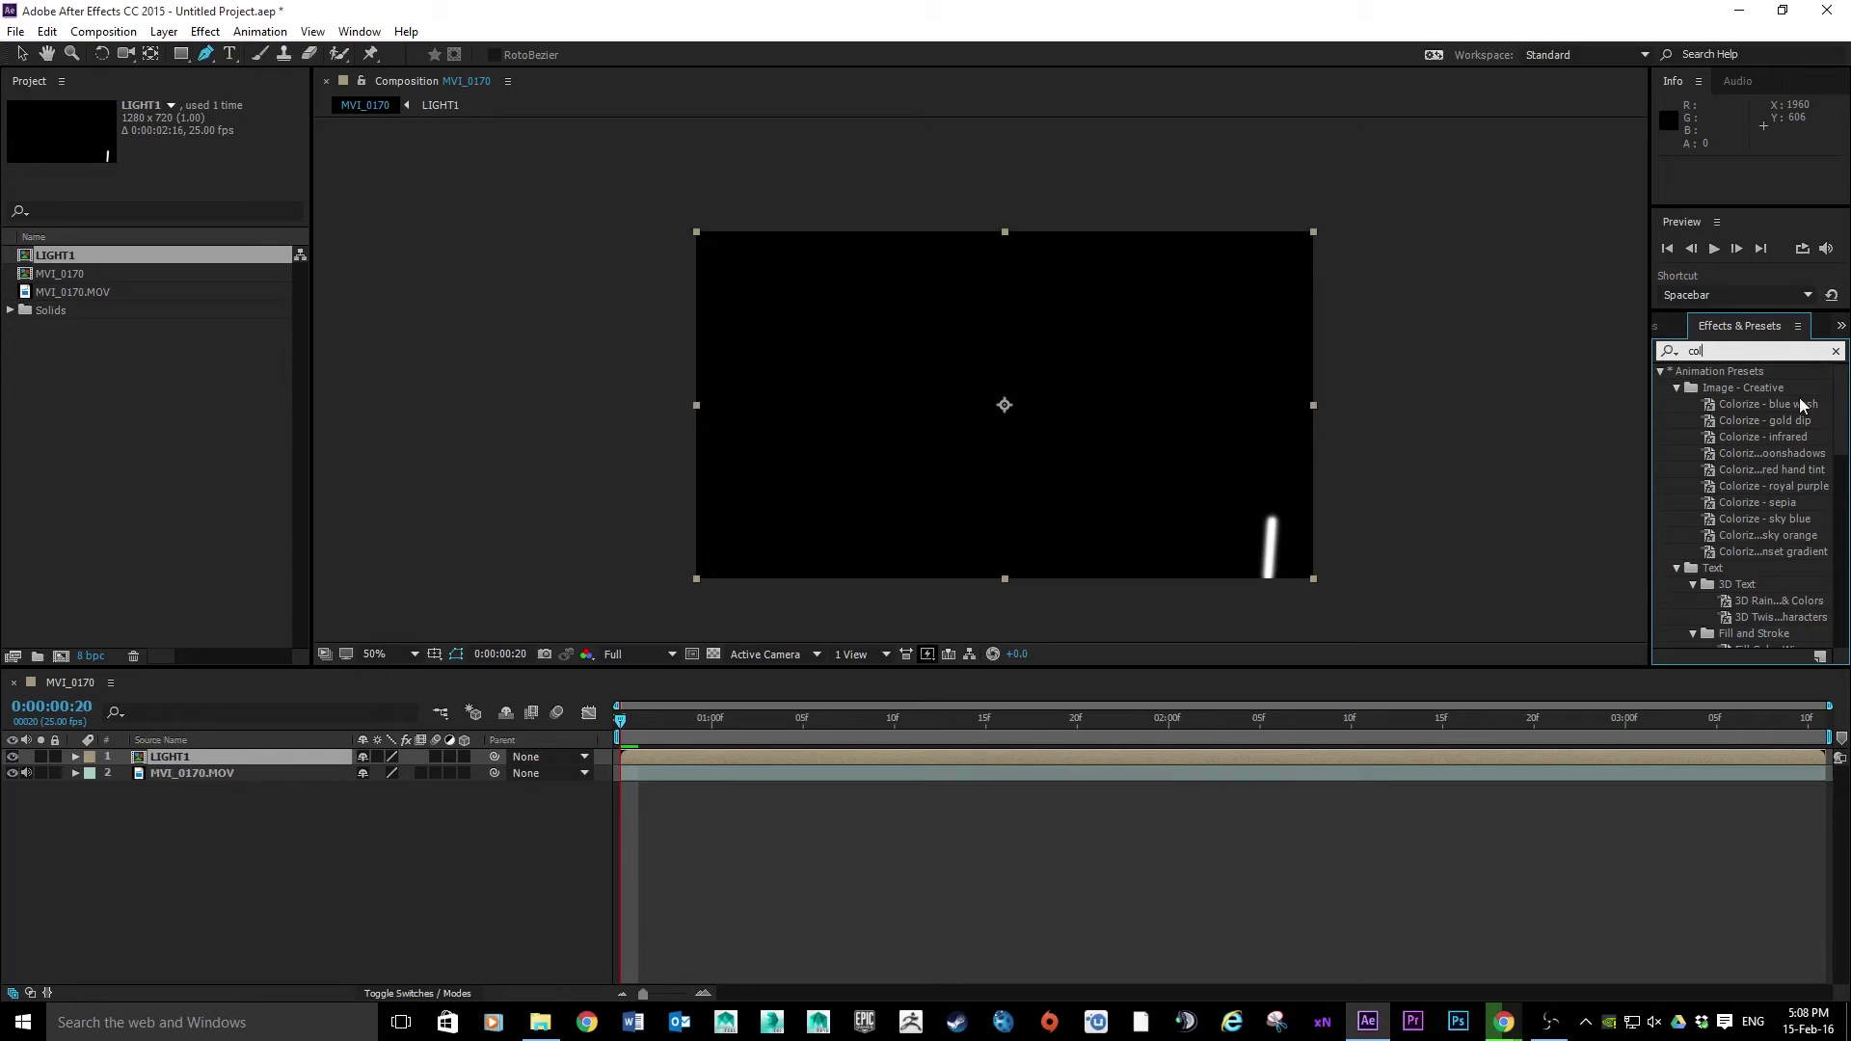
type("or")
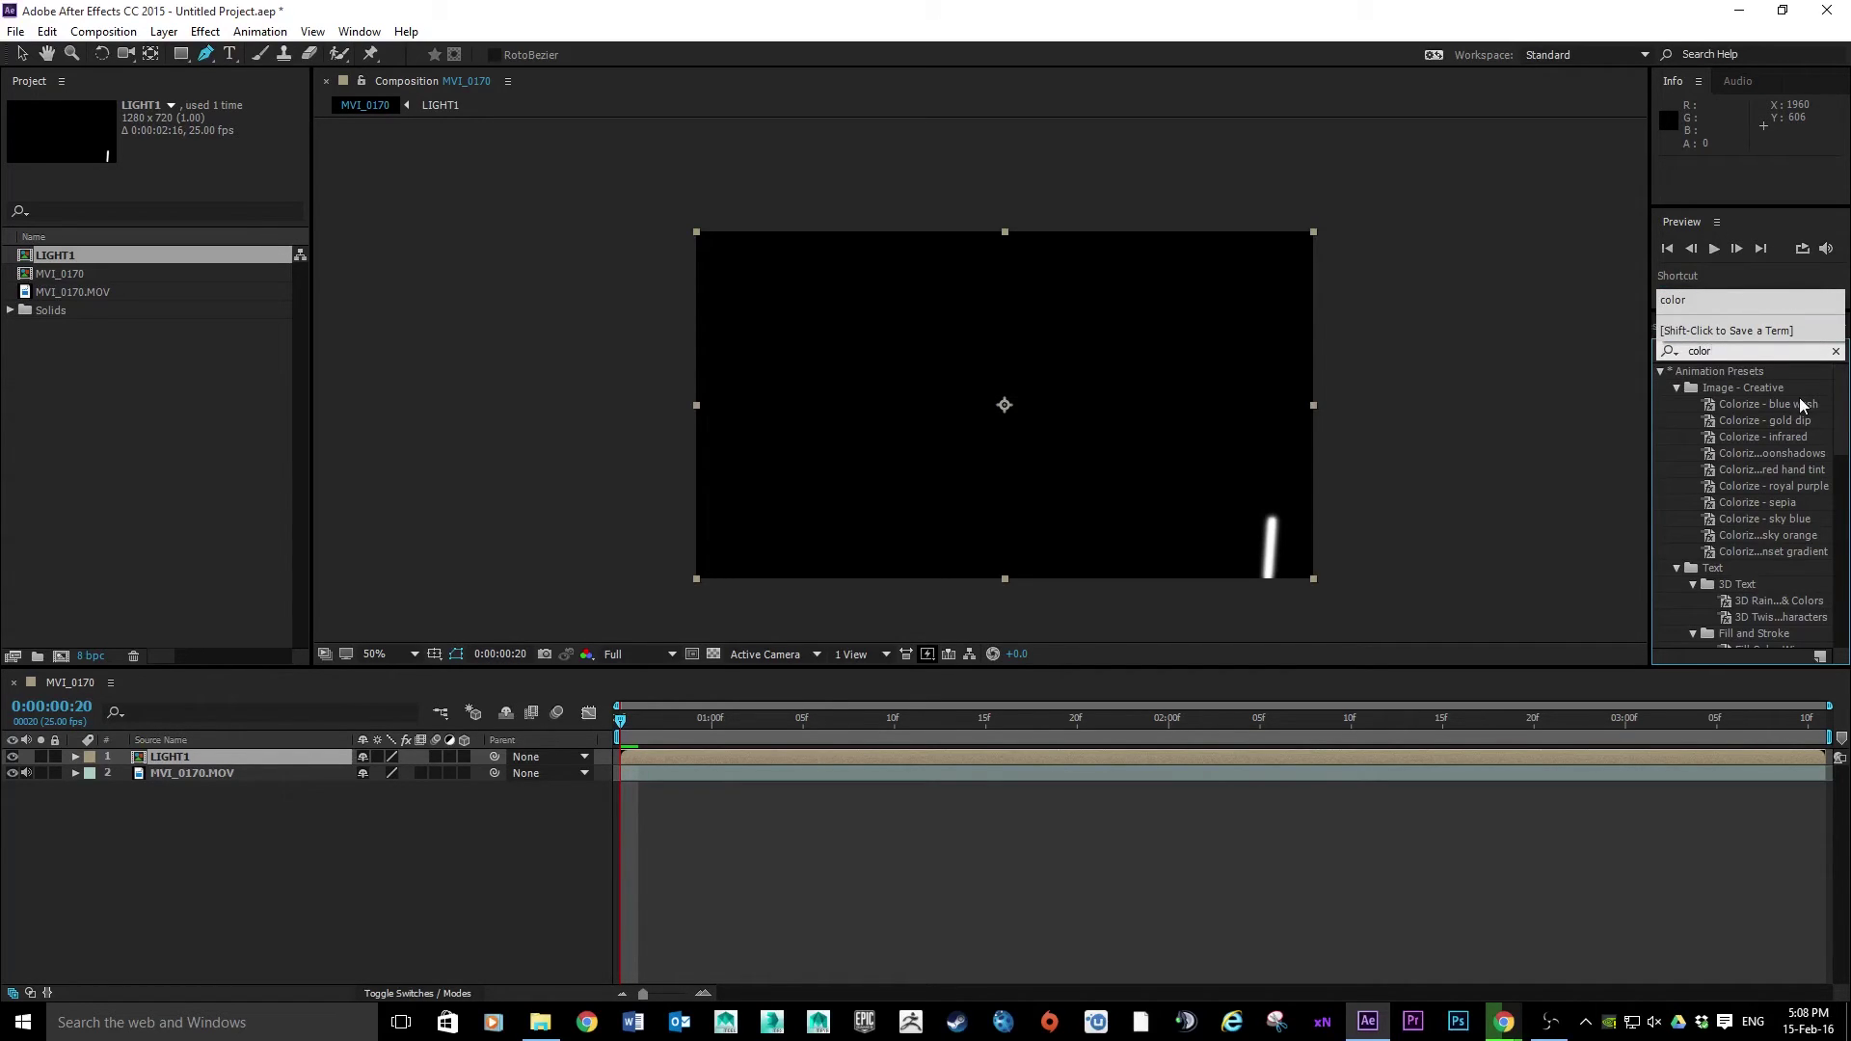
type(" bal")
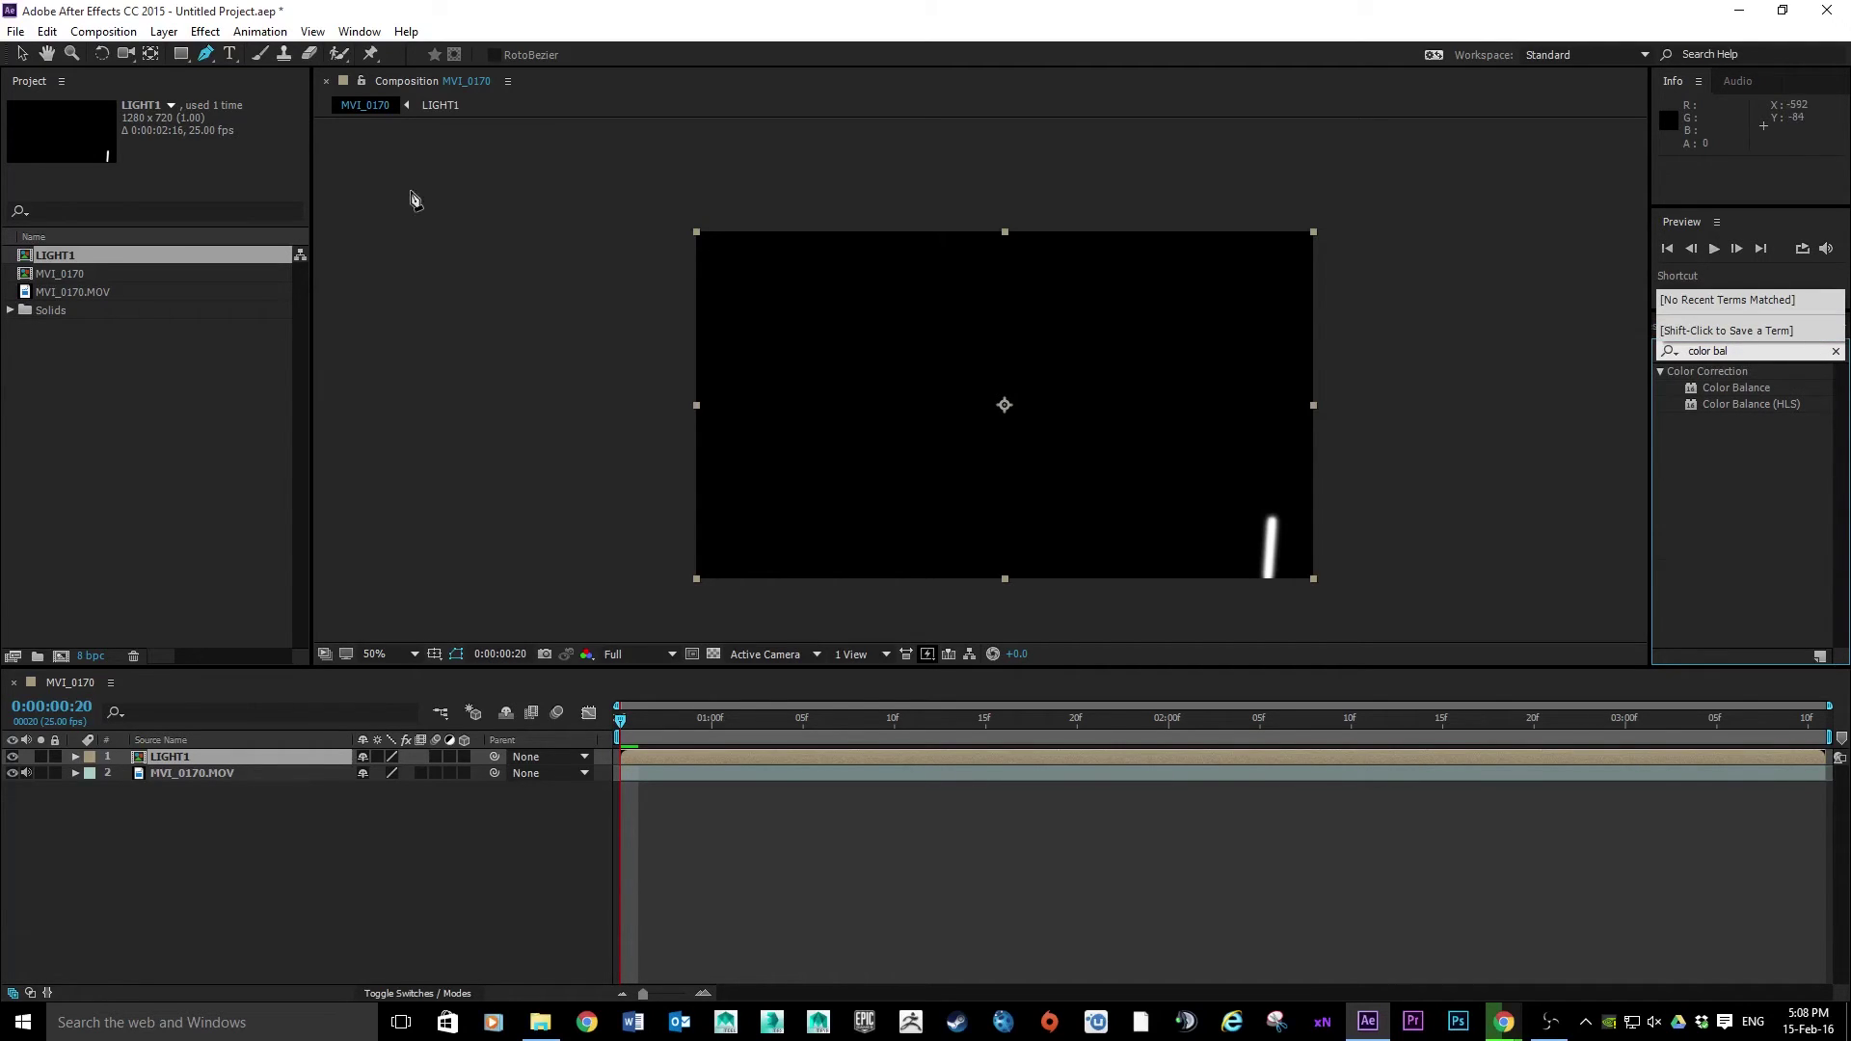
left_click(206, 31)
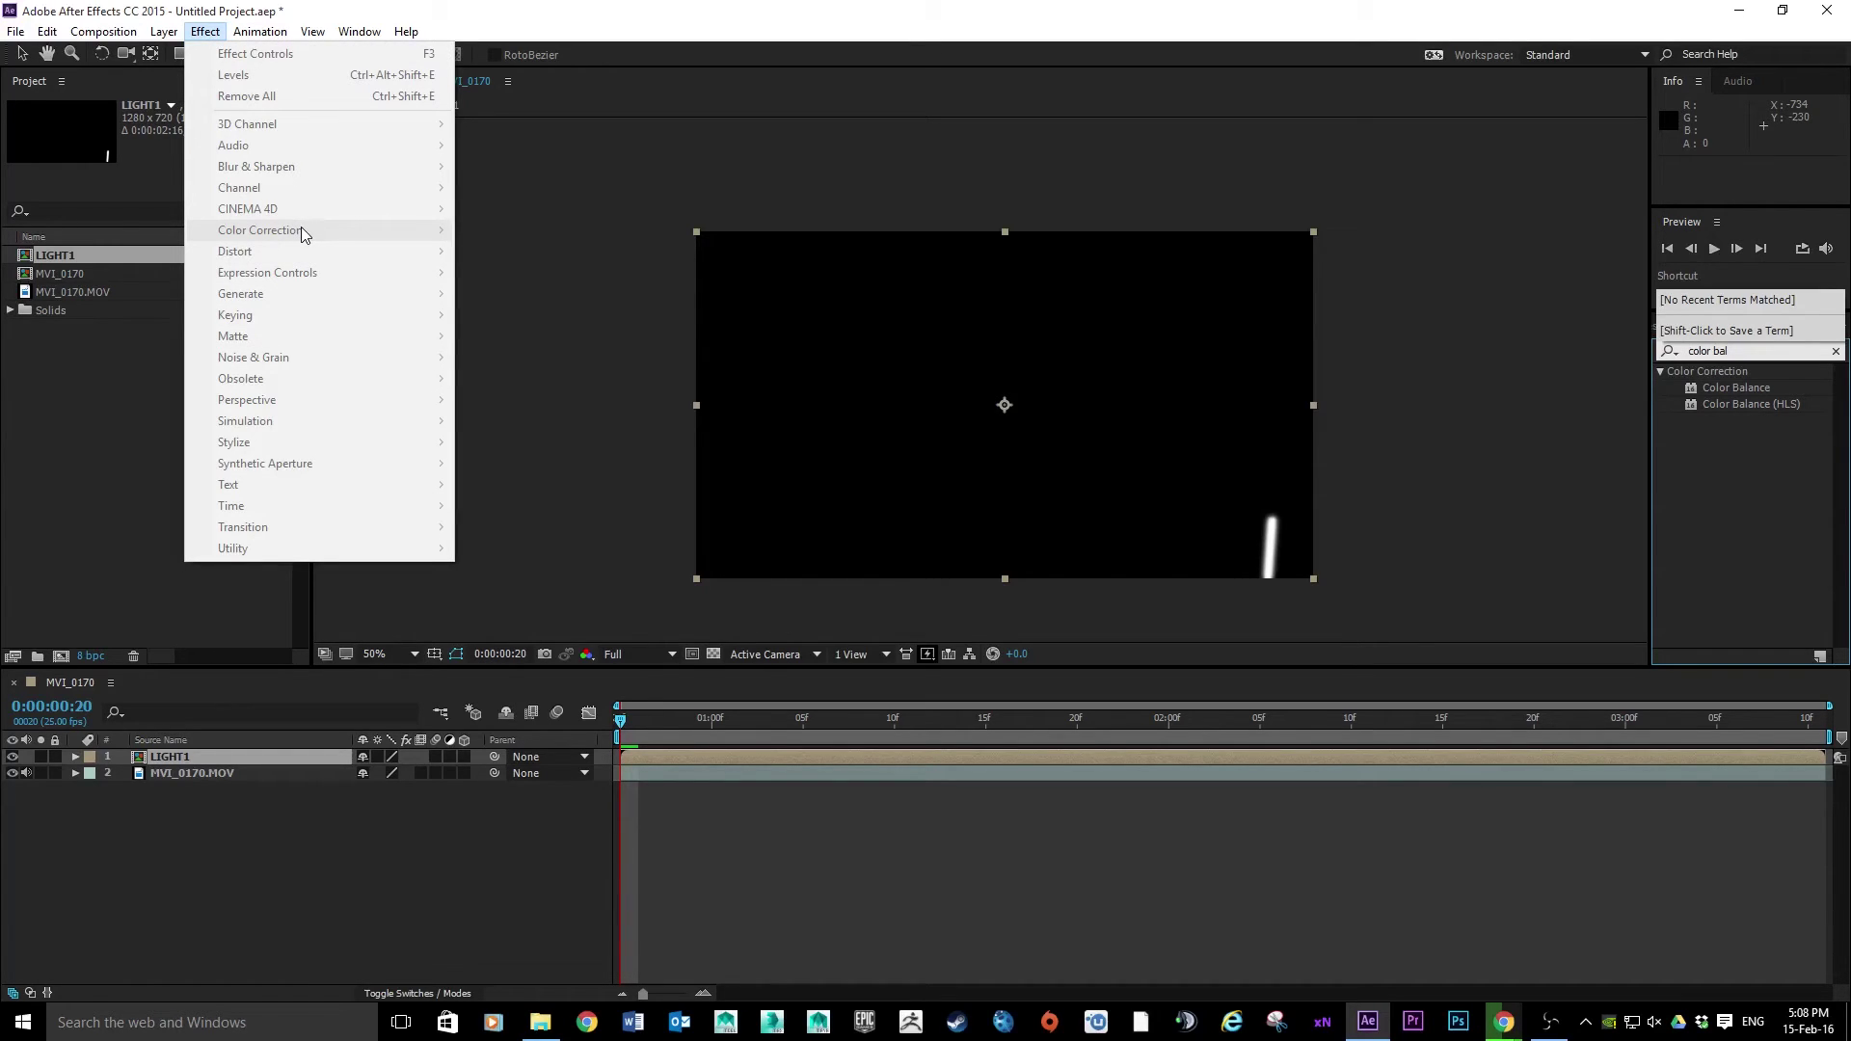
left_click(280, 842)
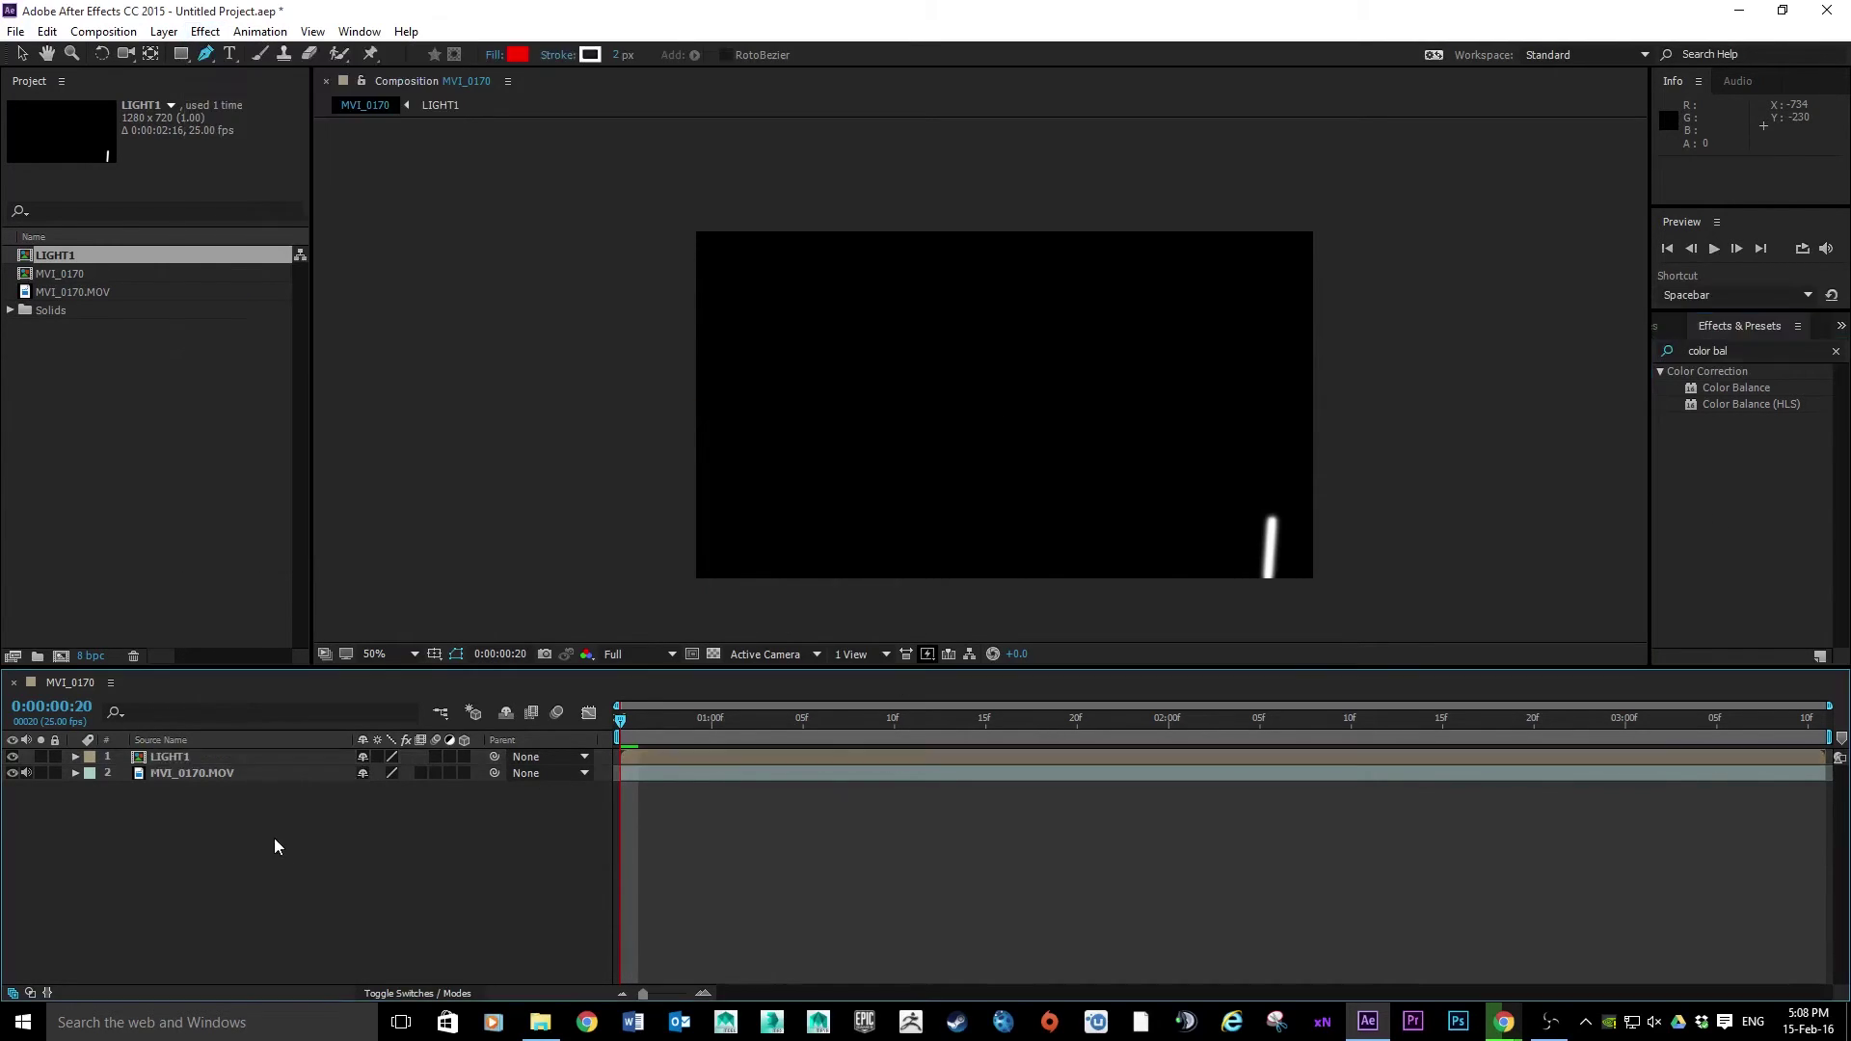
left_click(176, 756)
left_click_drag(1735, 389, 667, 754)
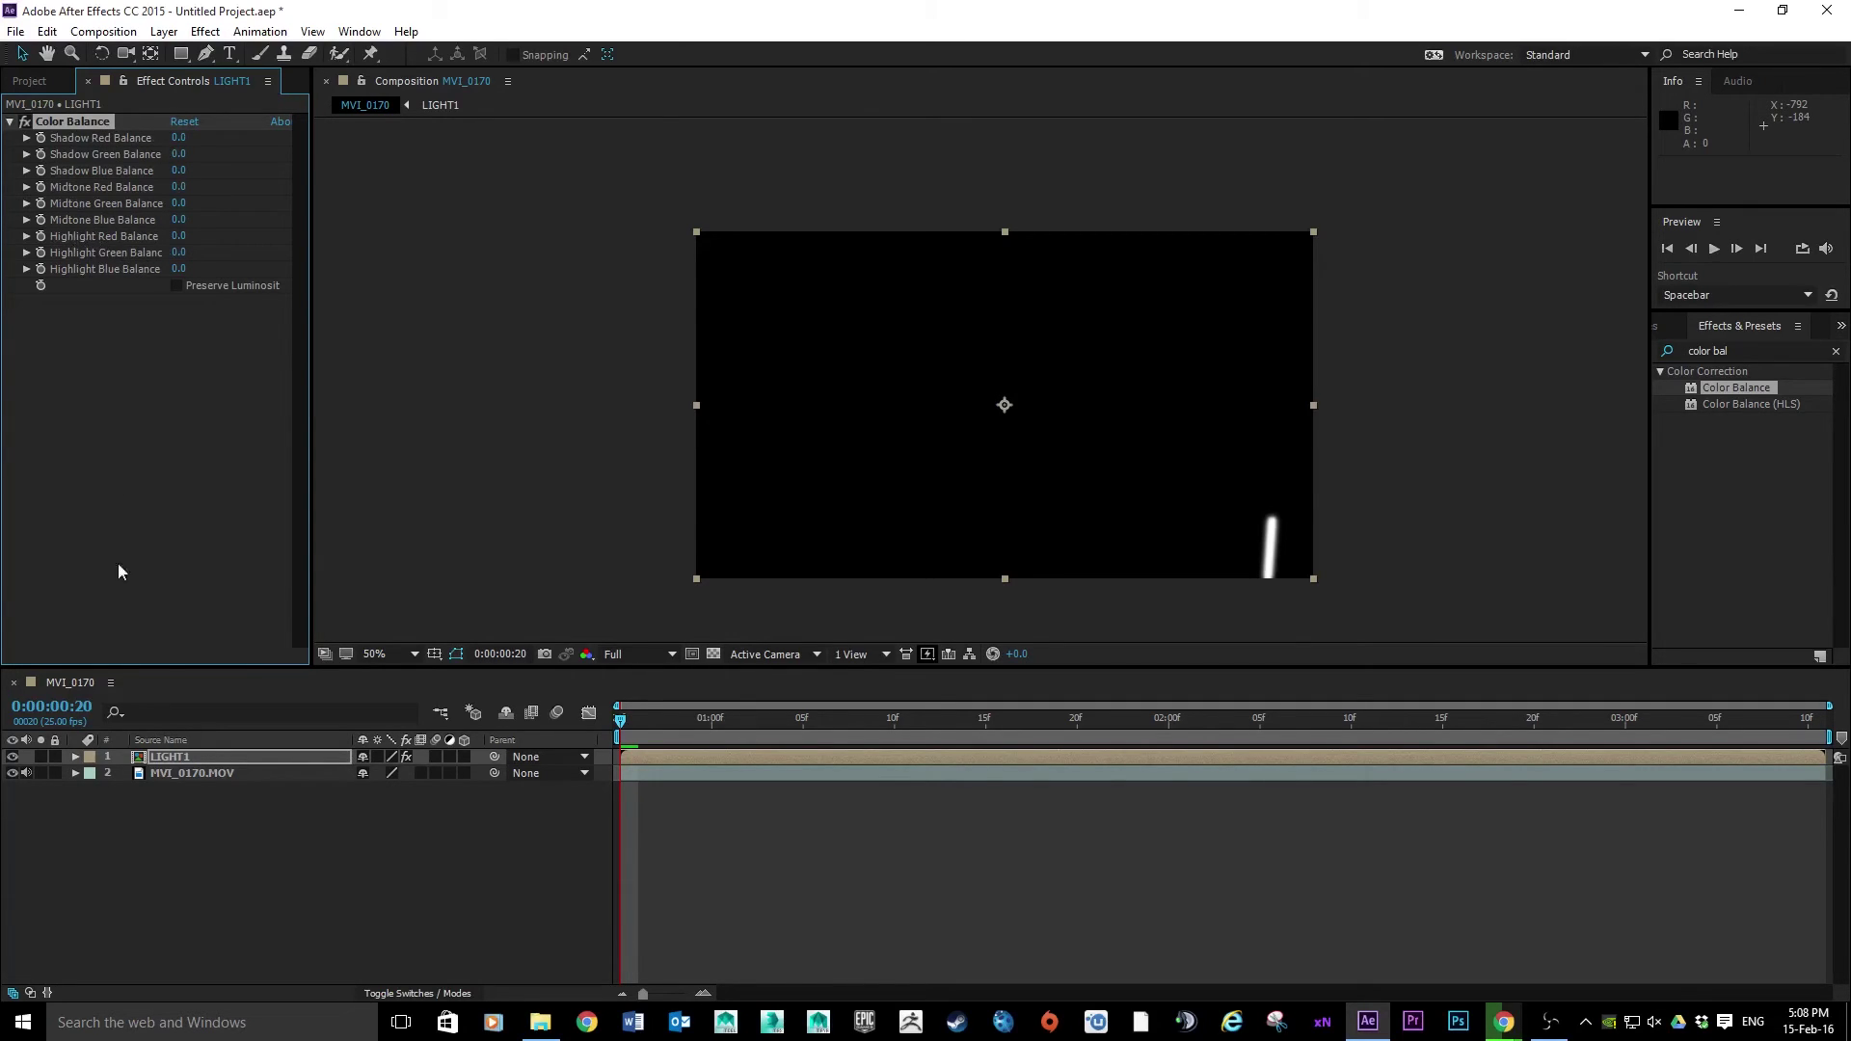
Step: Set LIGHT1's Shadow, Midtone and Highlight Blue Balance to 100, collapse its properties and play back the composition
left_click(76, 757)
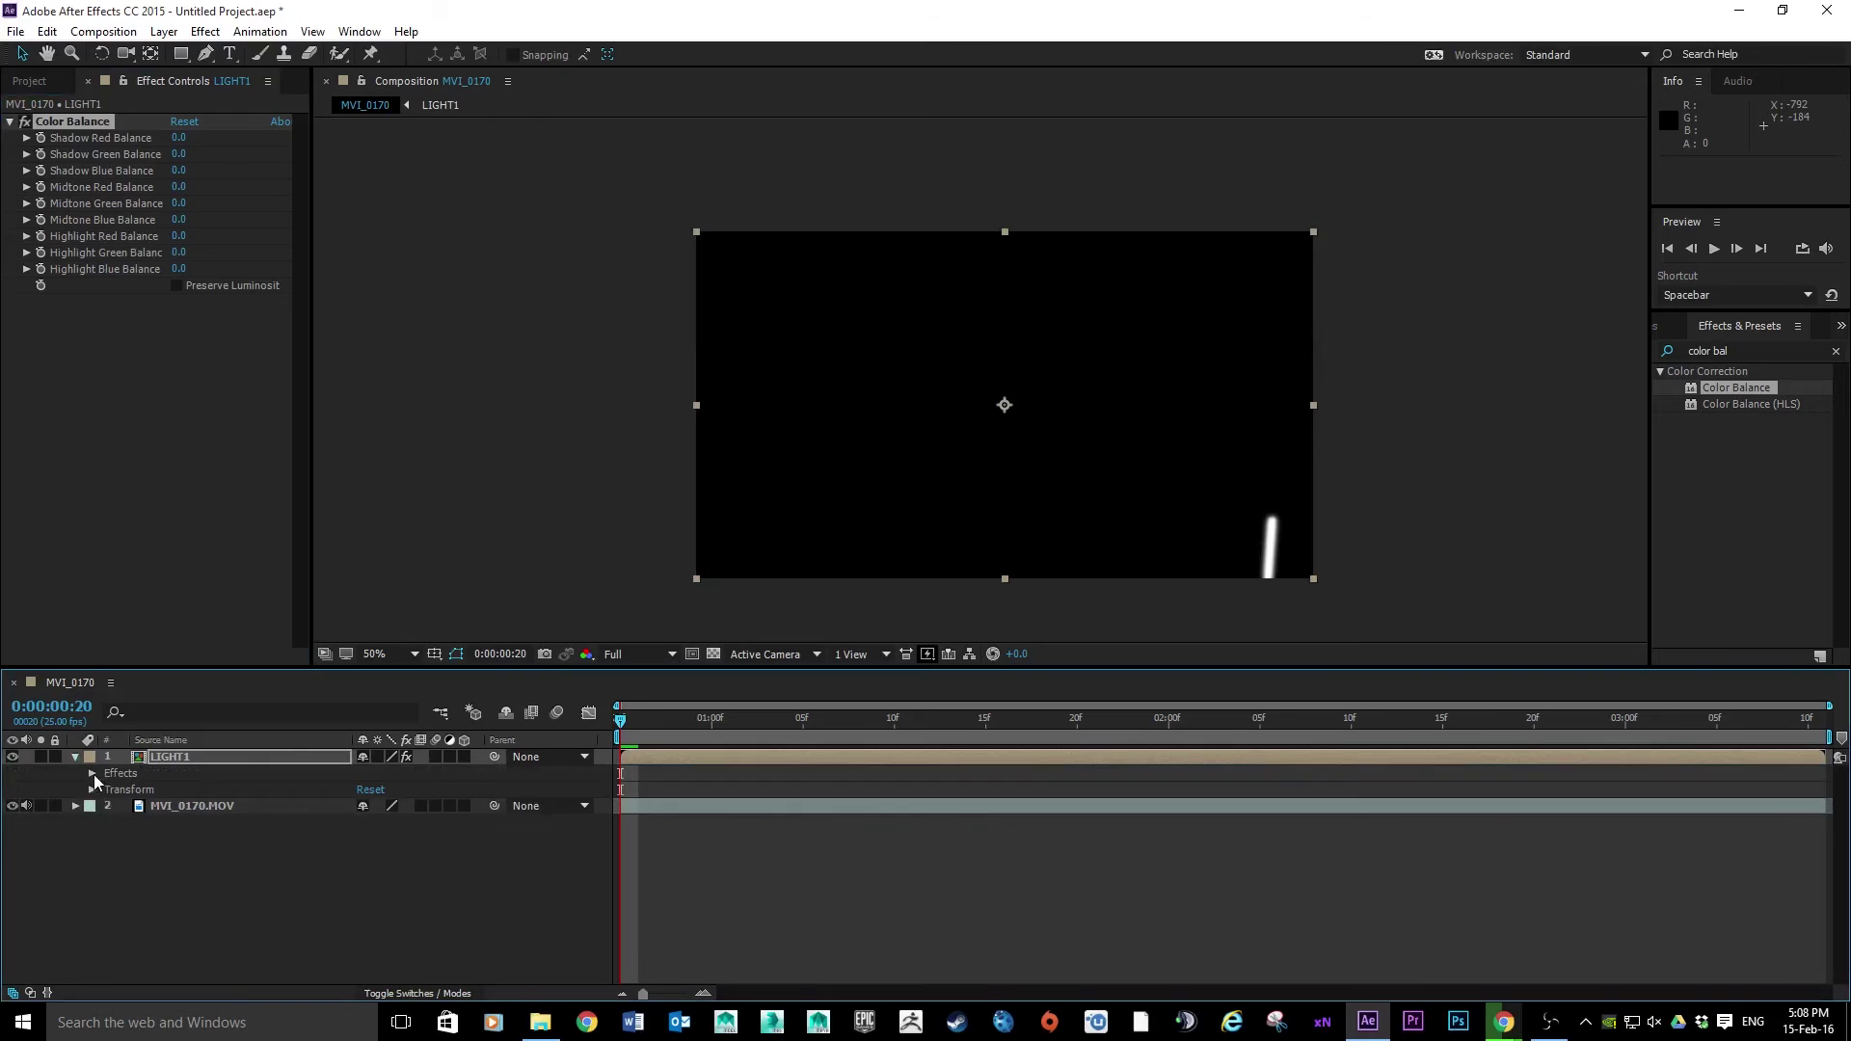
left_click(92, 774)
left_click(108, 790)
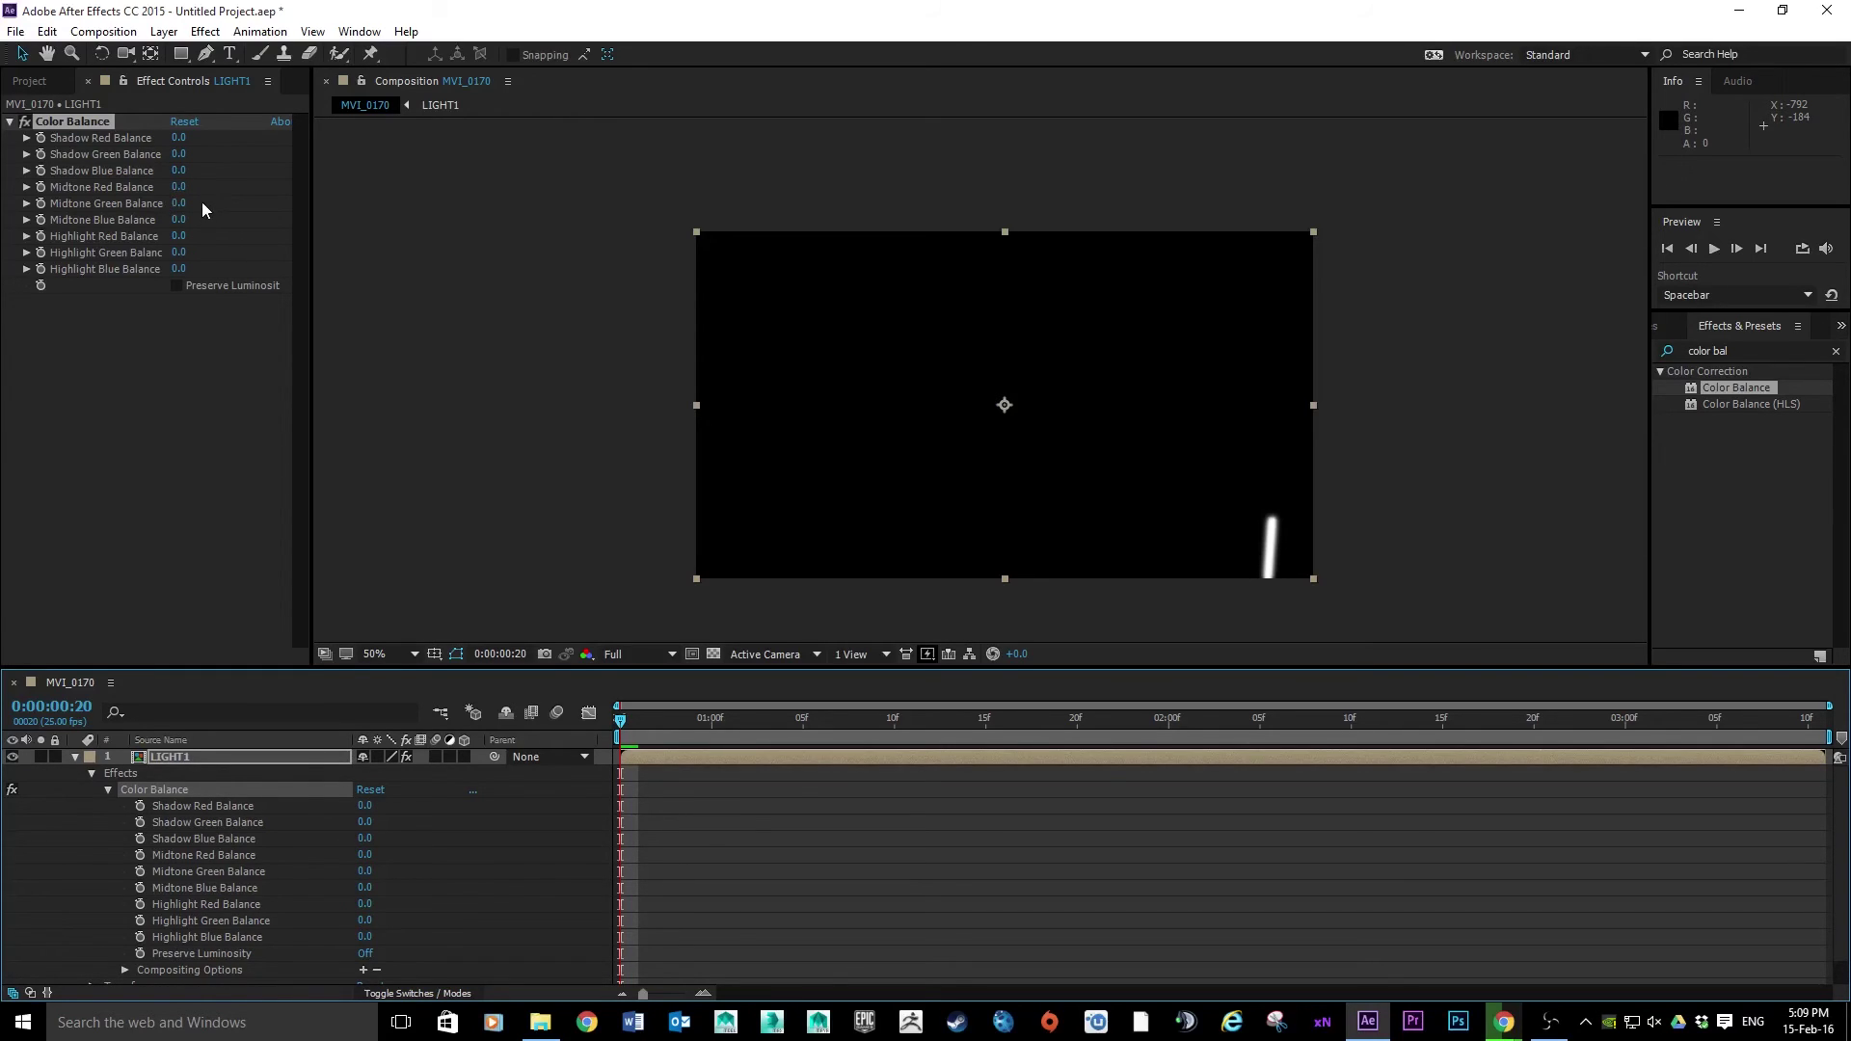
left_click_drag(180, 220, 458, 252)
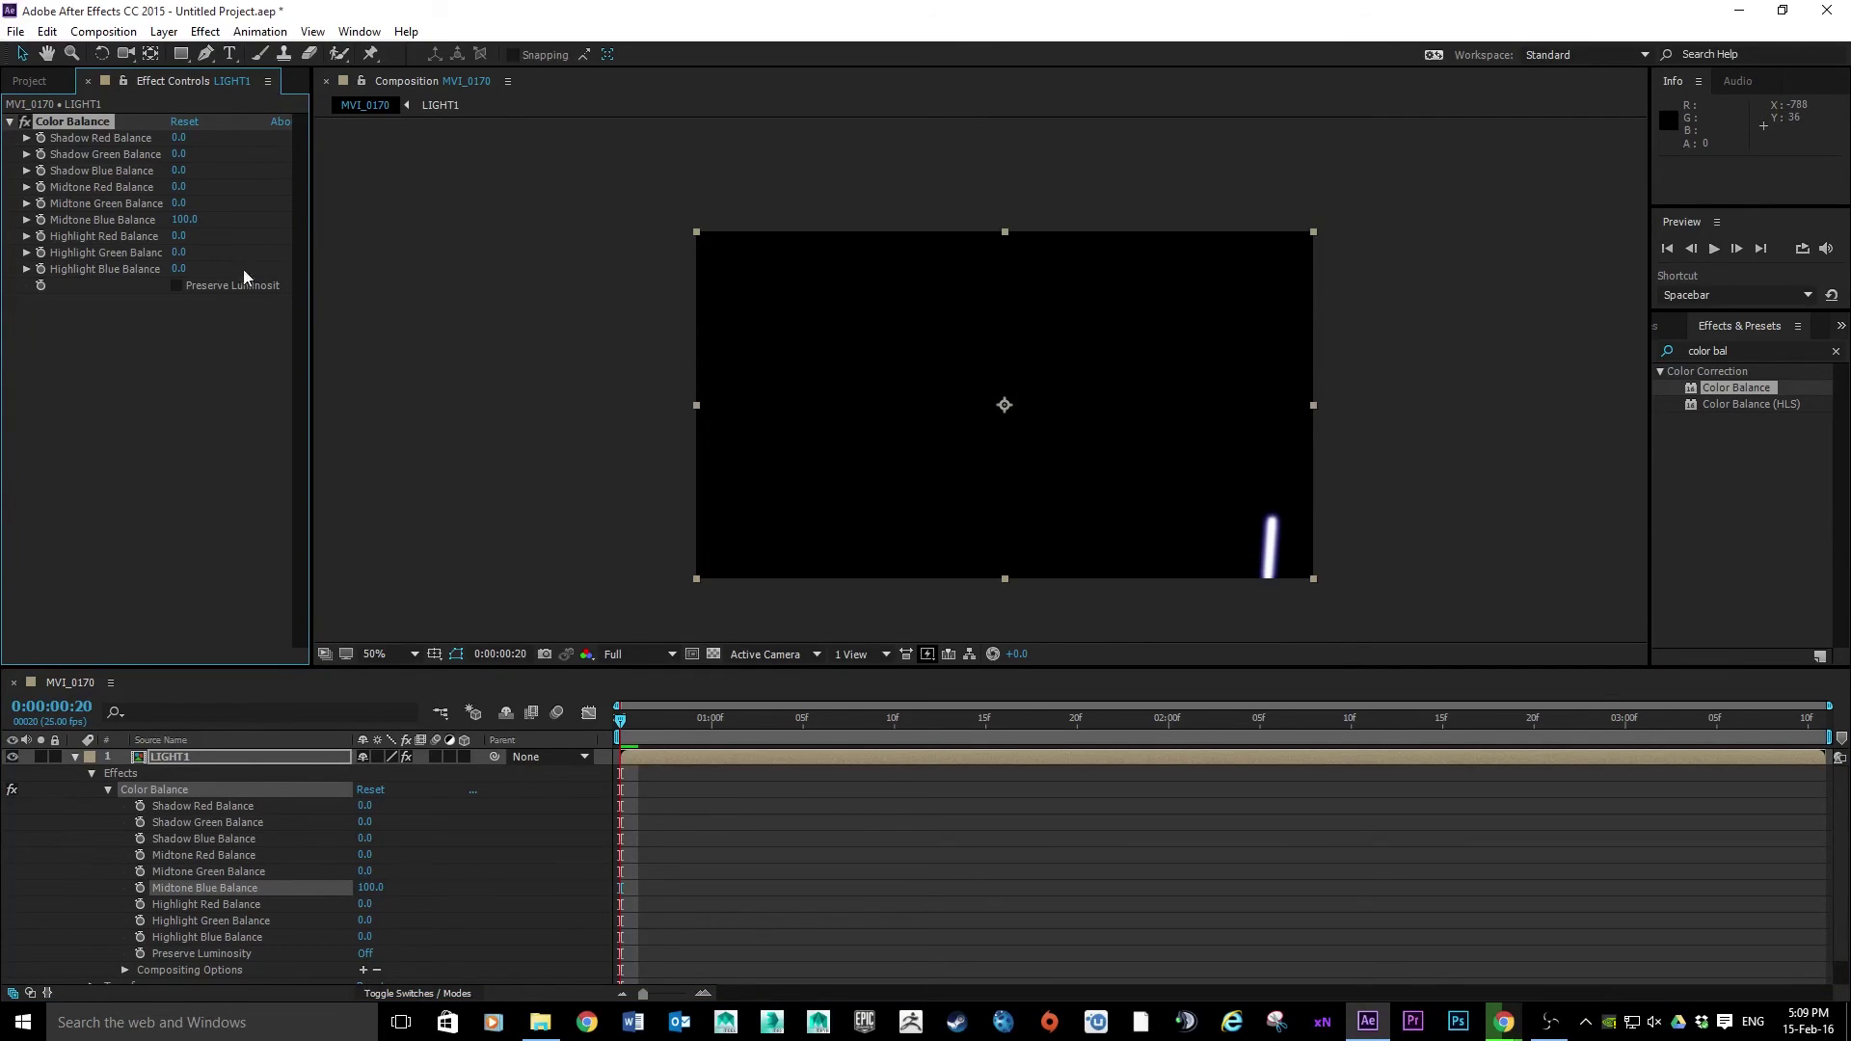
left_click_drag(180, 271, 498, 311)
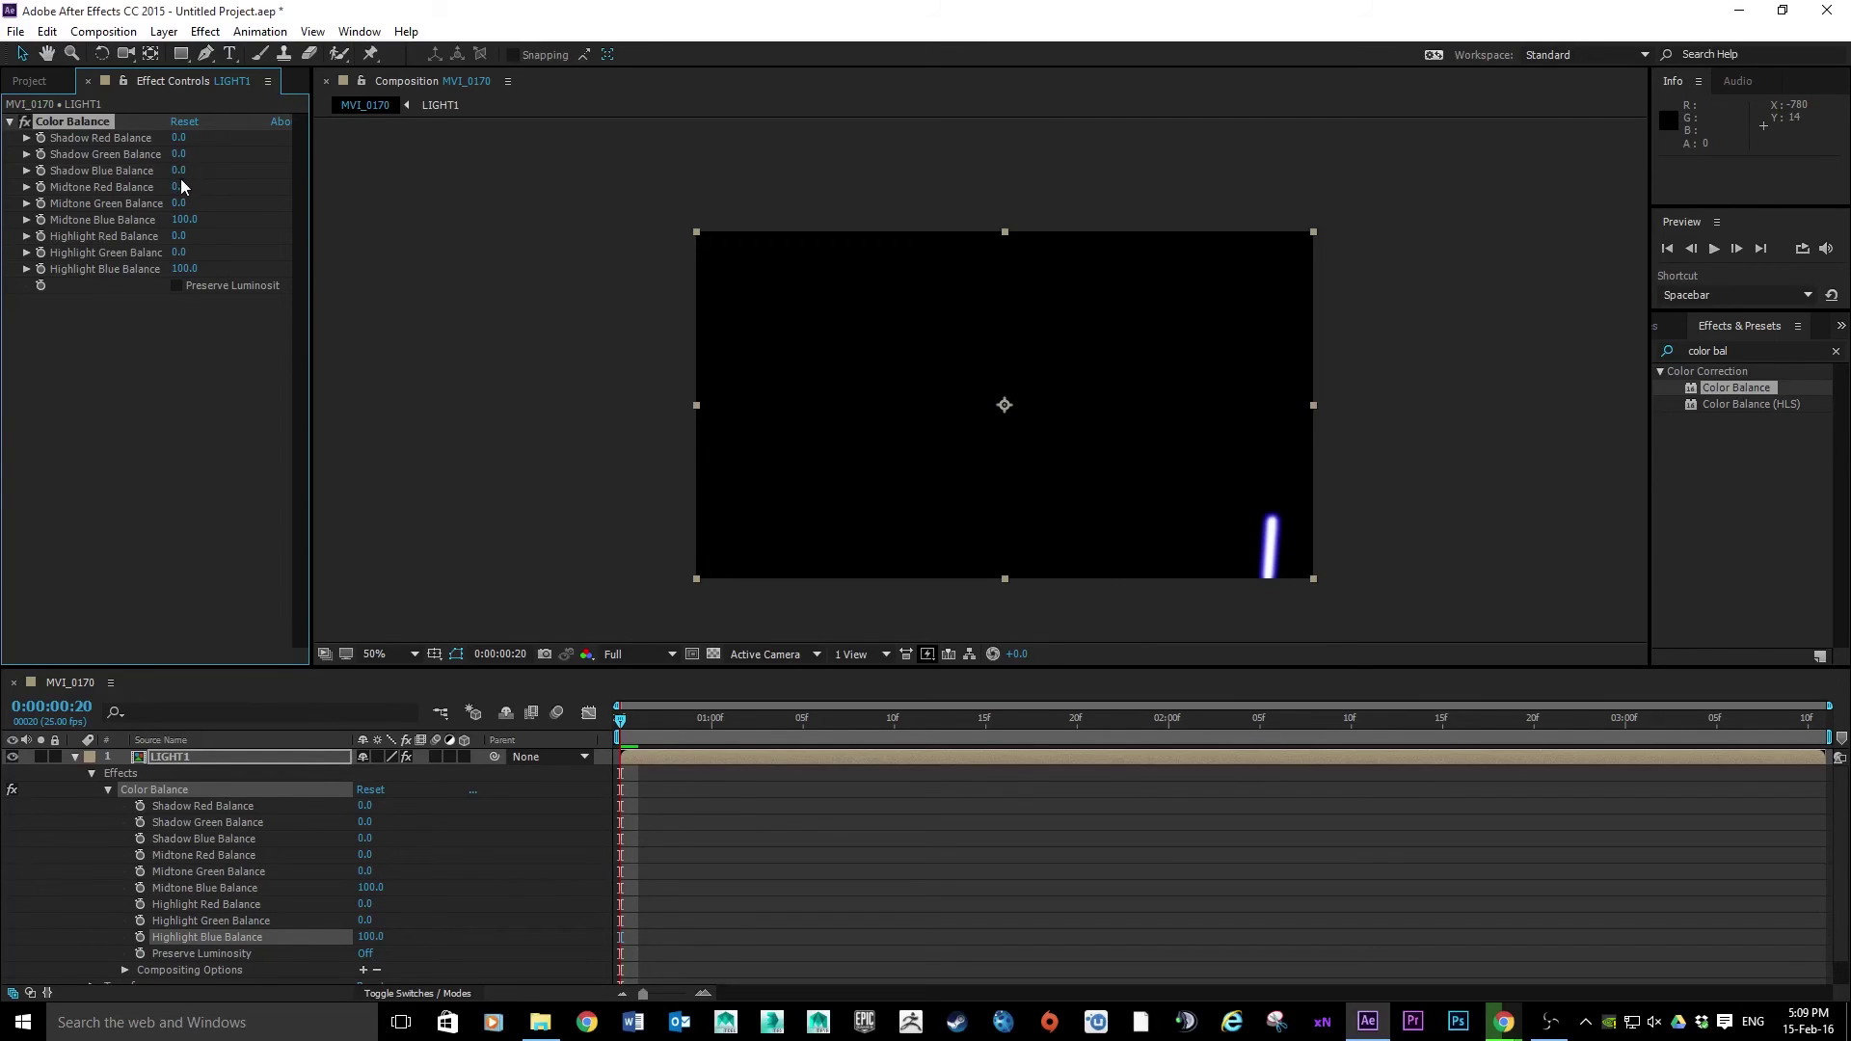
left_click_drag(179, 171, 592, 222)
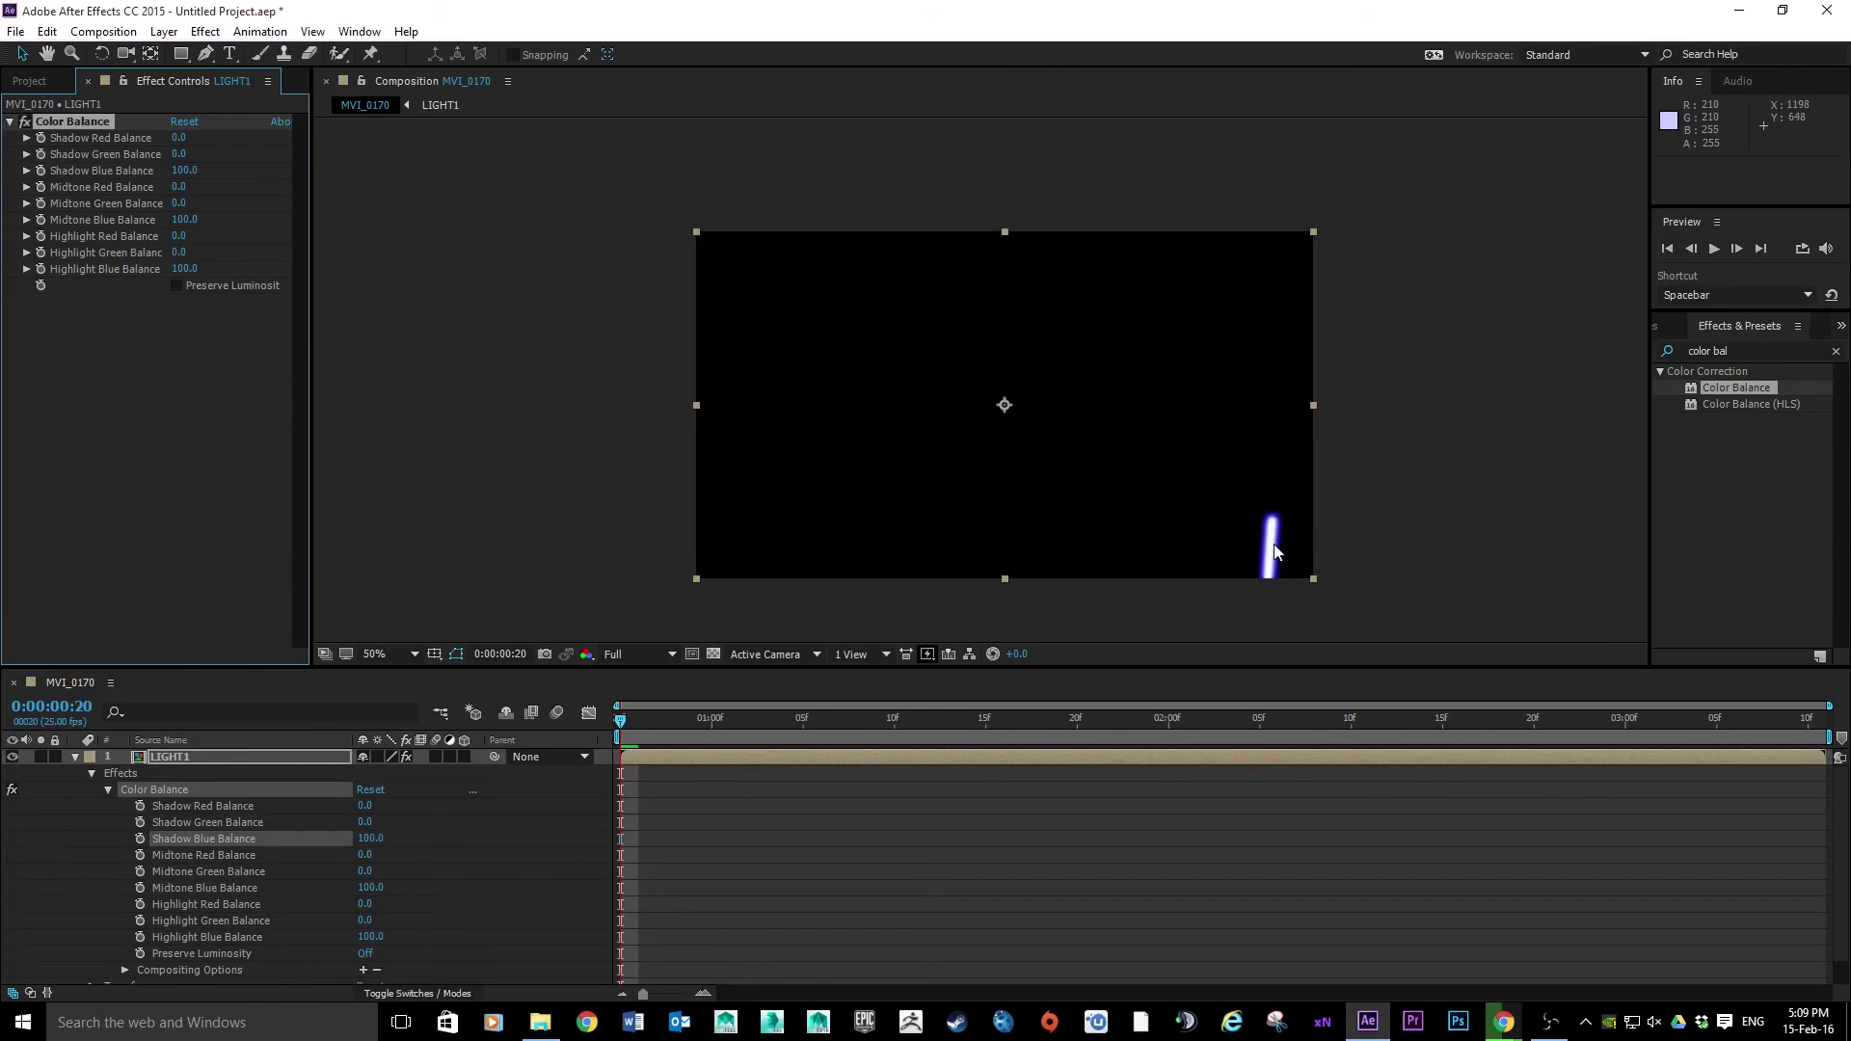
left_click(74, 756)
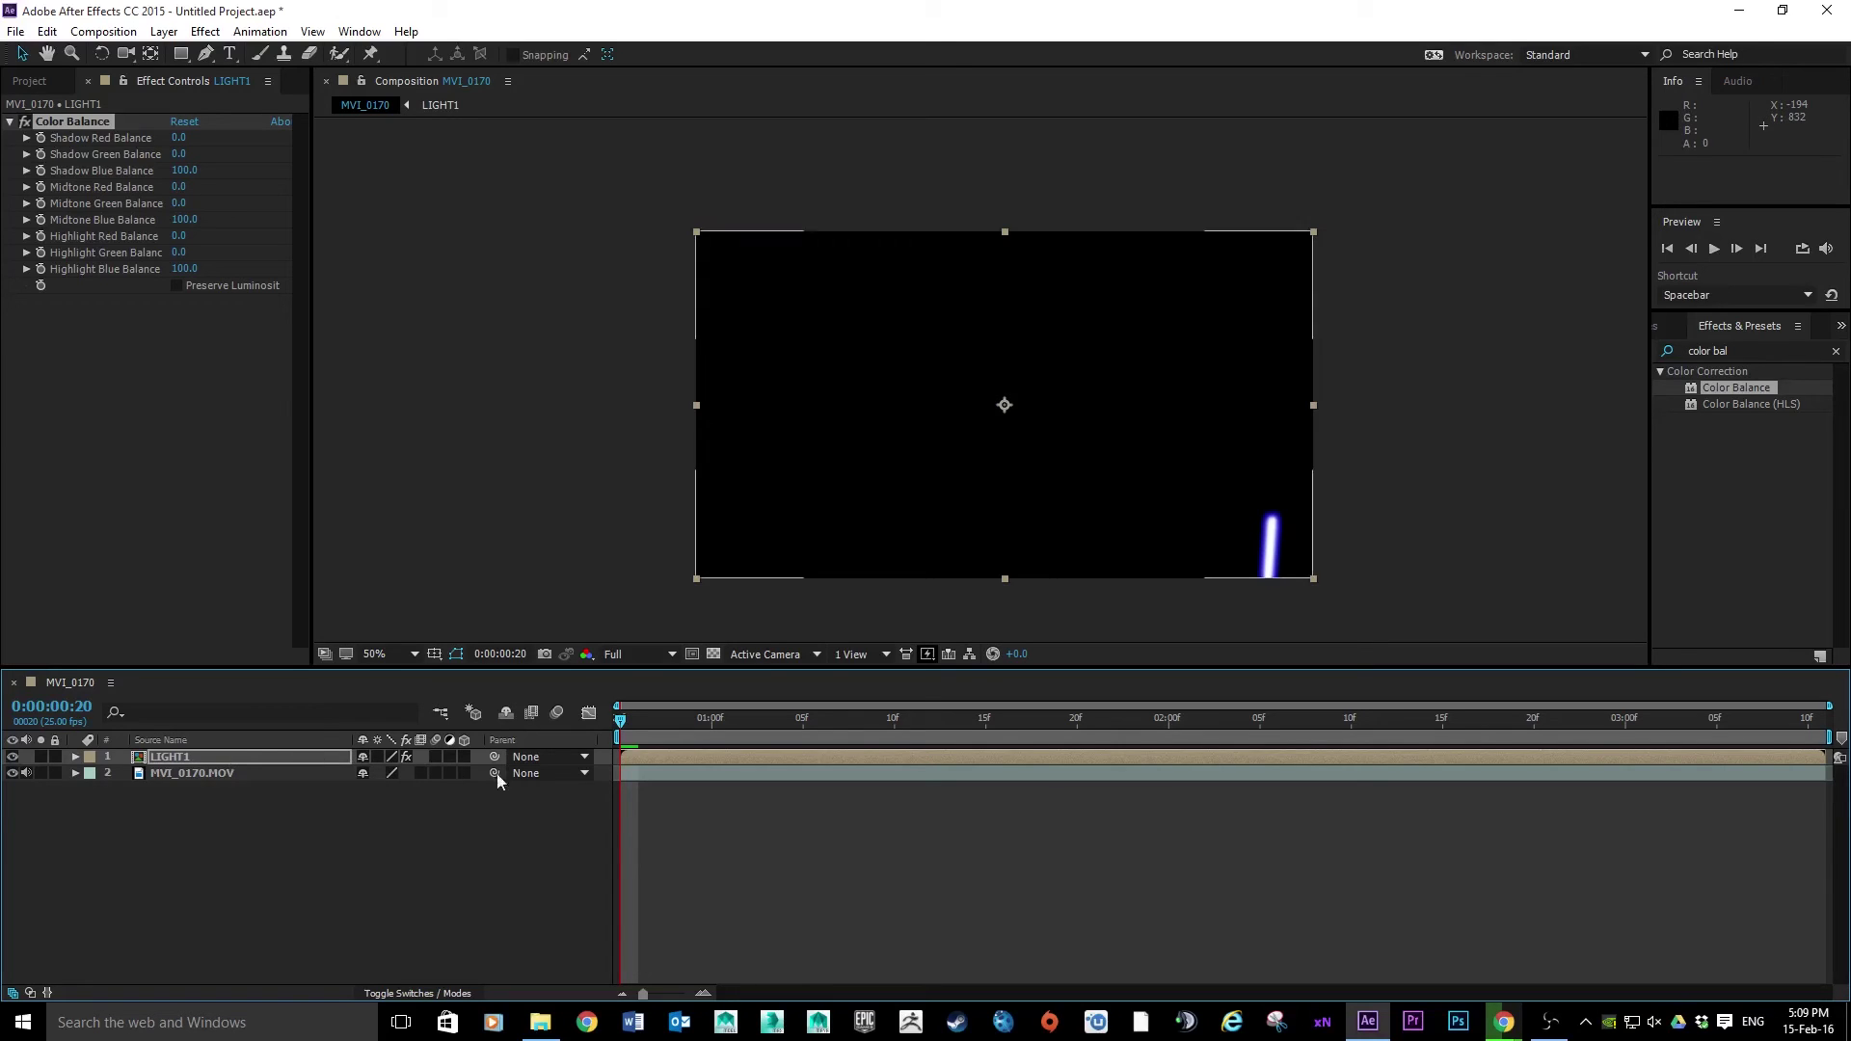
key("space")
key("space")
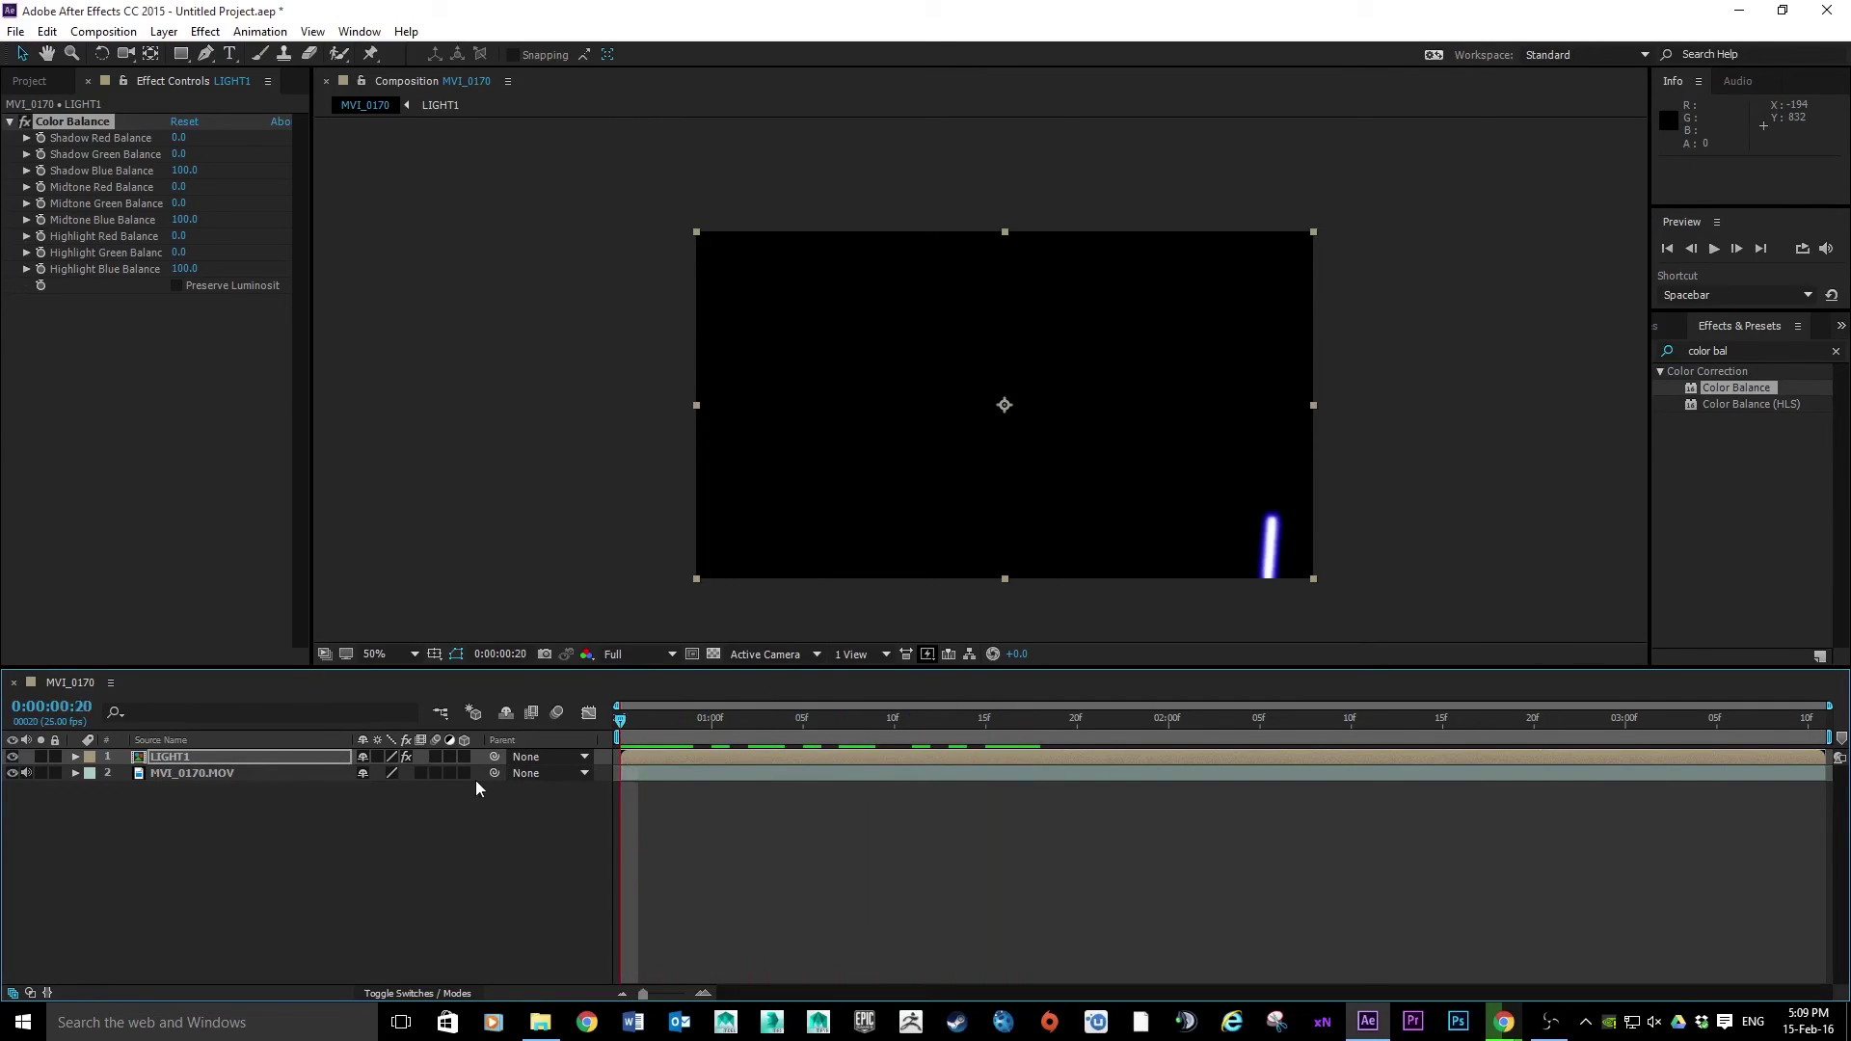
left_click(1713, 250)
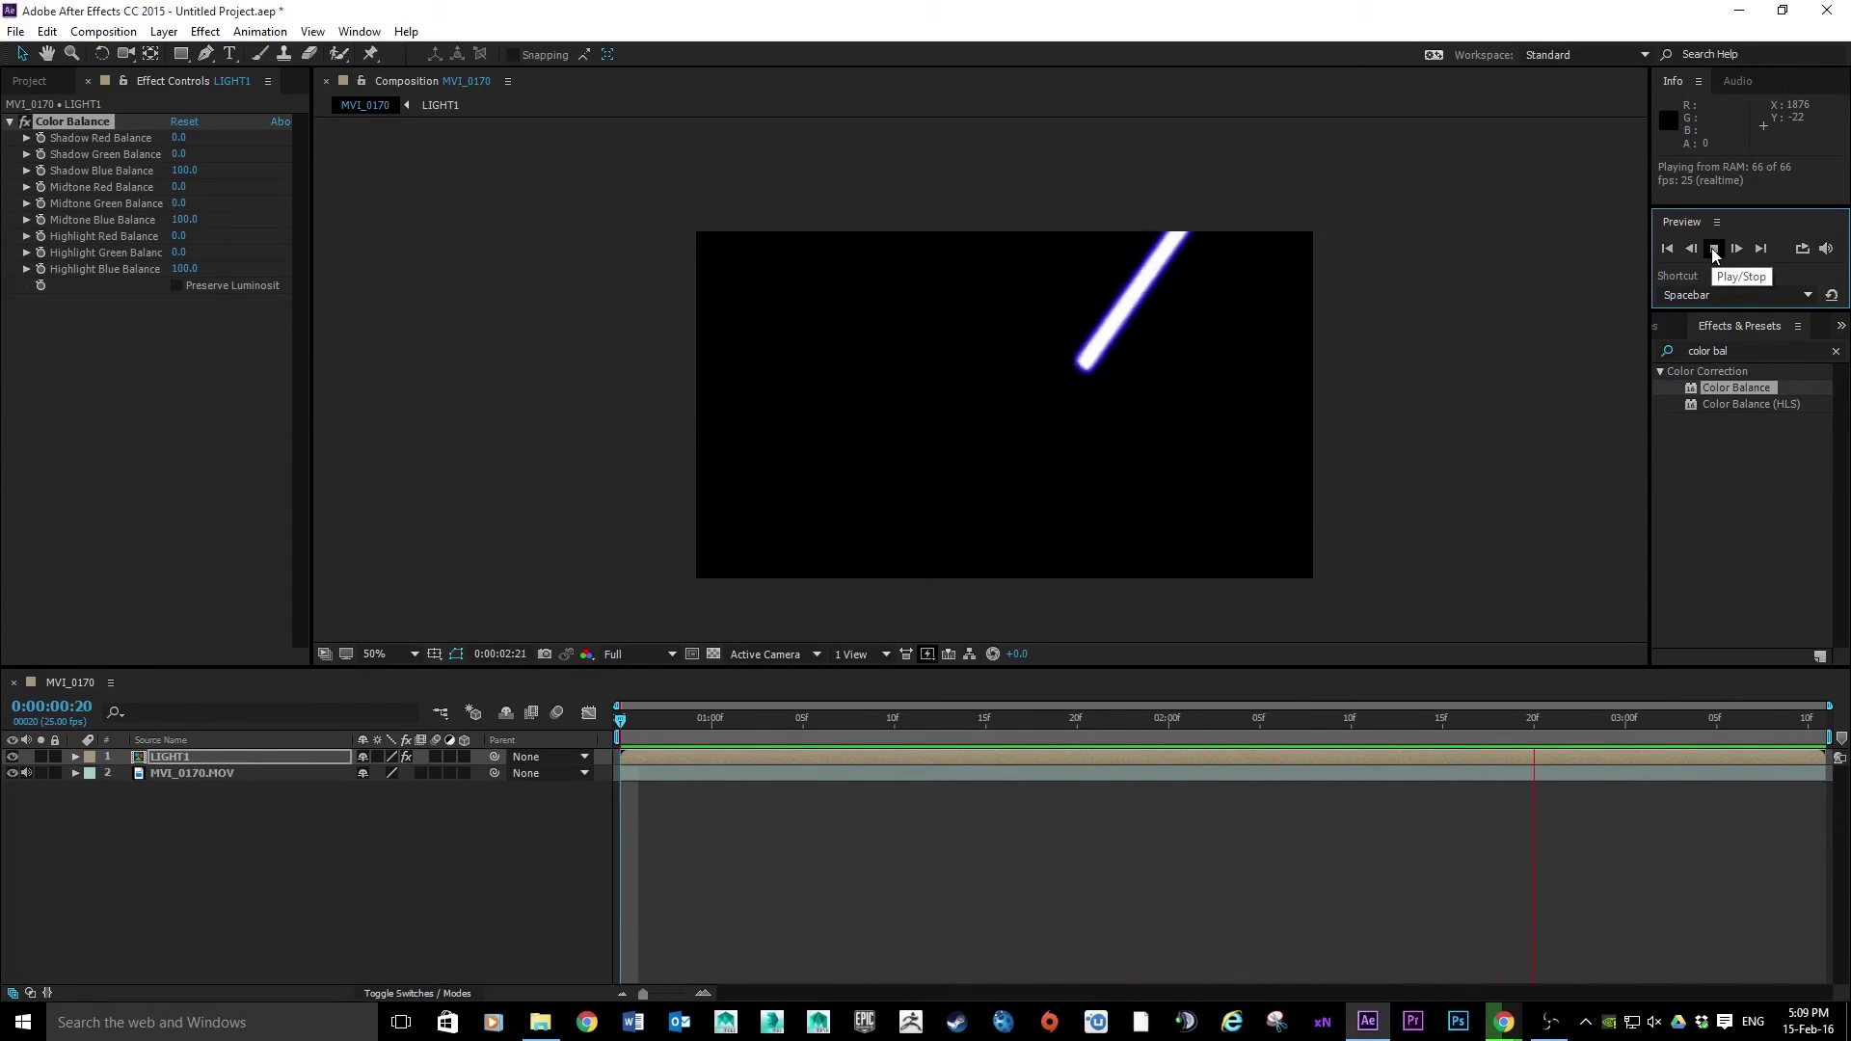
left_click(1713, 250)
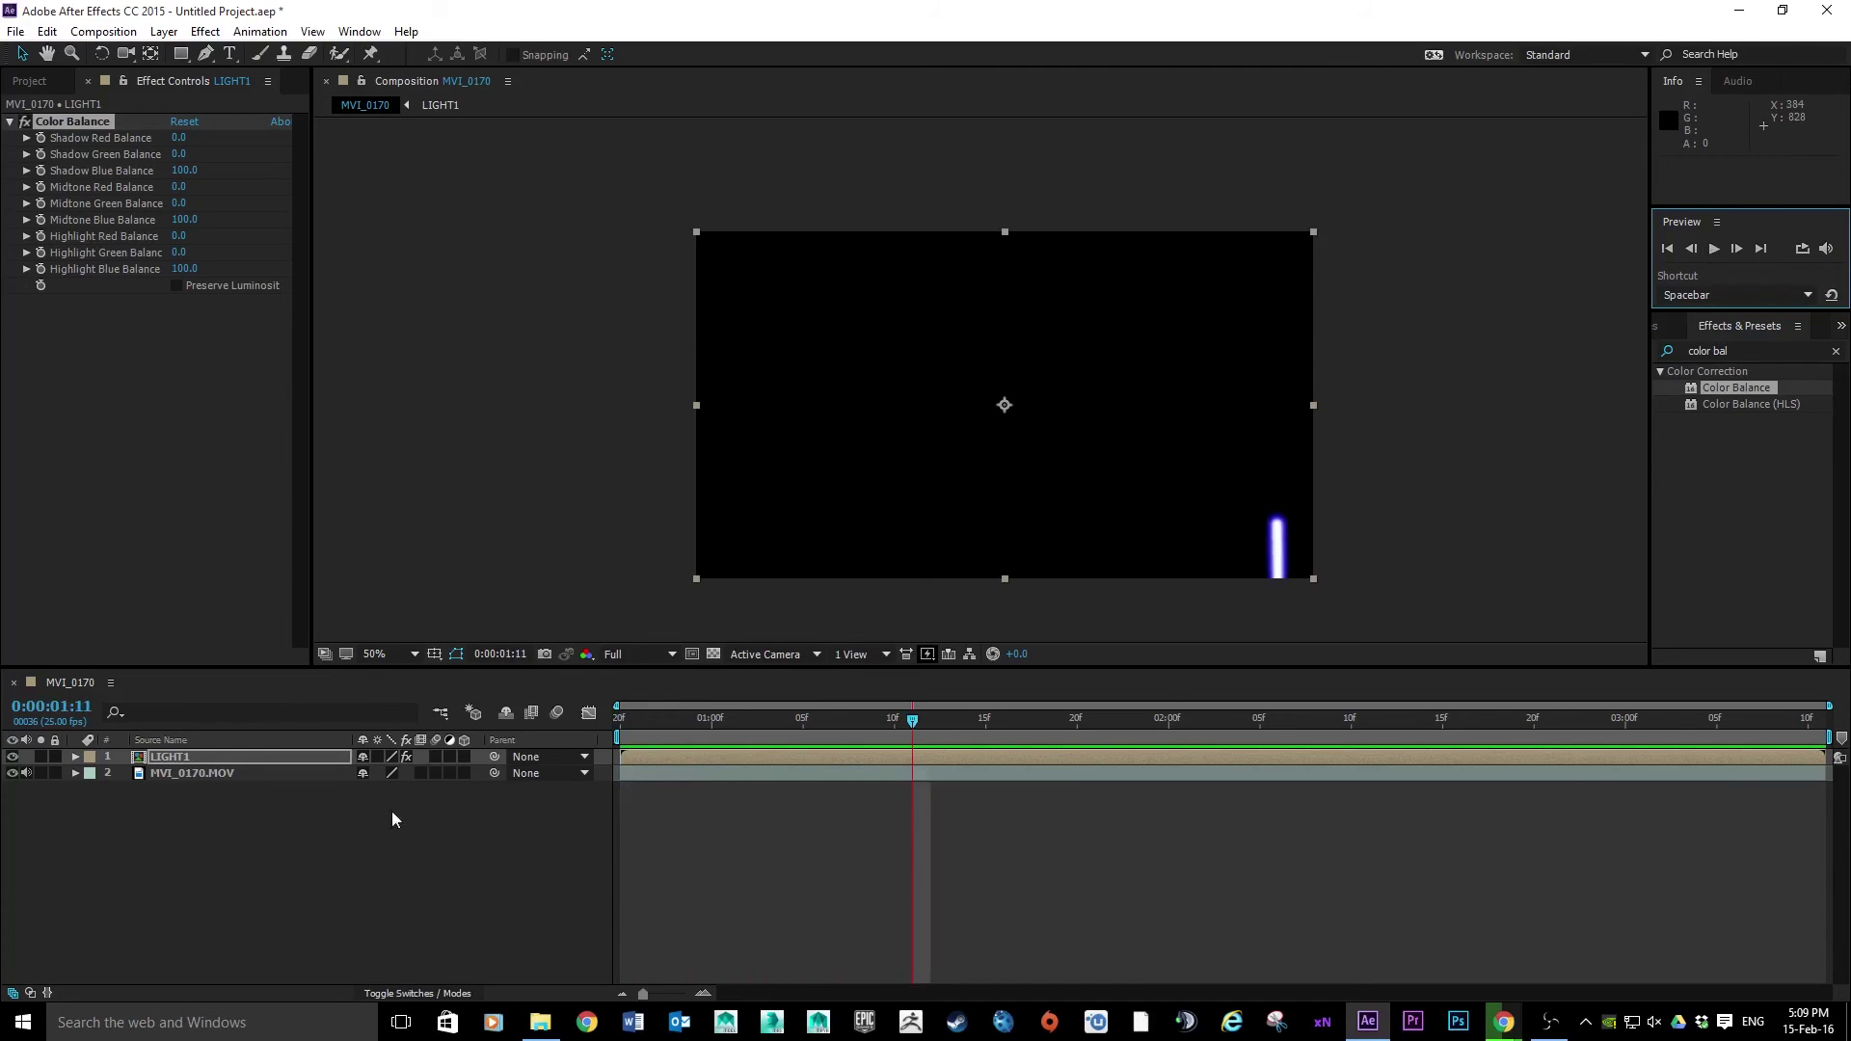
Step: Try the Darken blending mode on the LIGHT1 layer
right_click(169, 756)
left_click(117, 840)
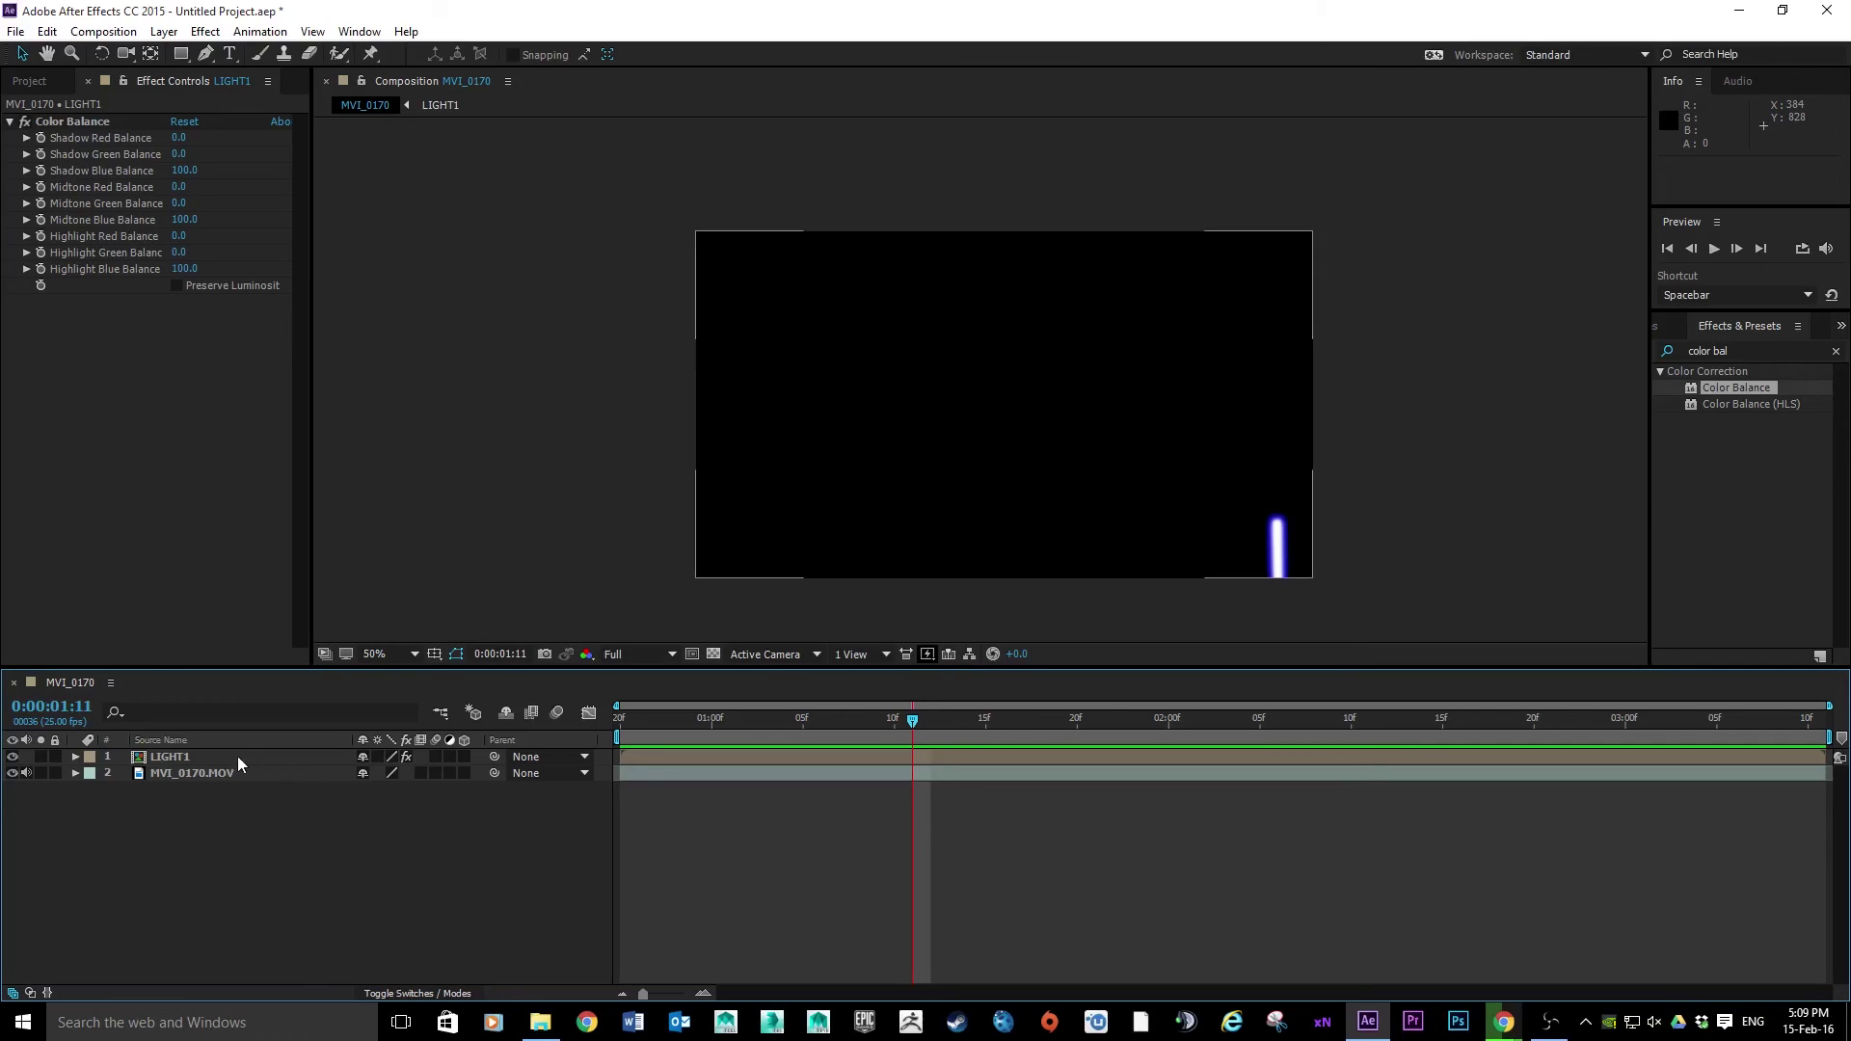
right_click(210, 756)
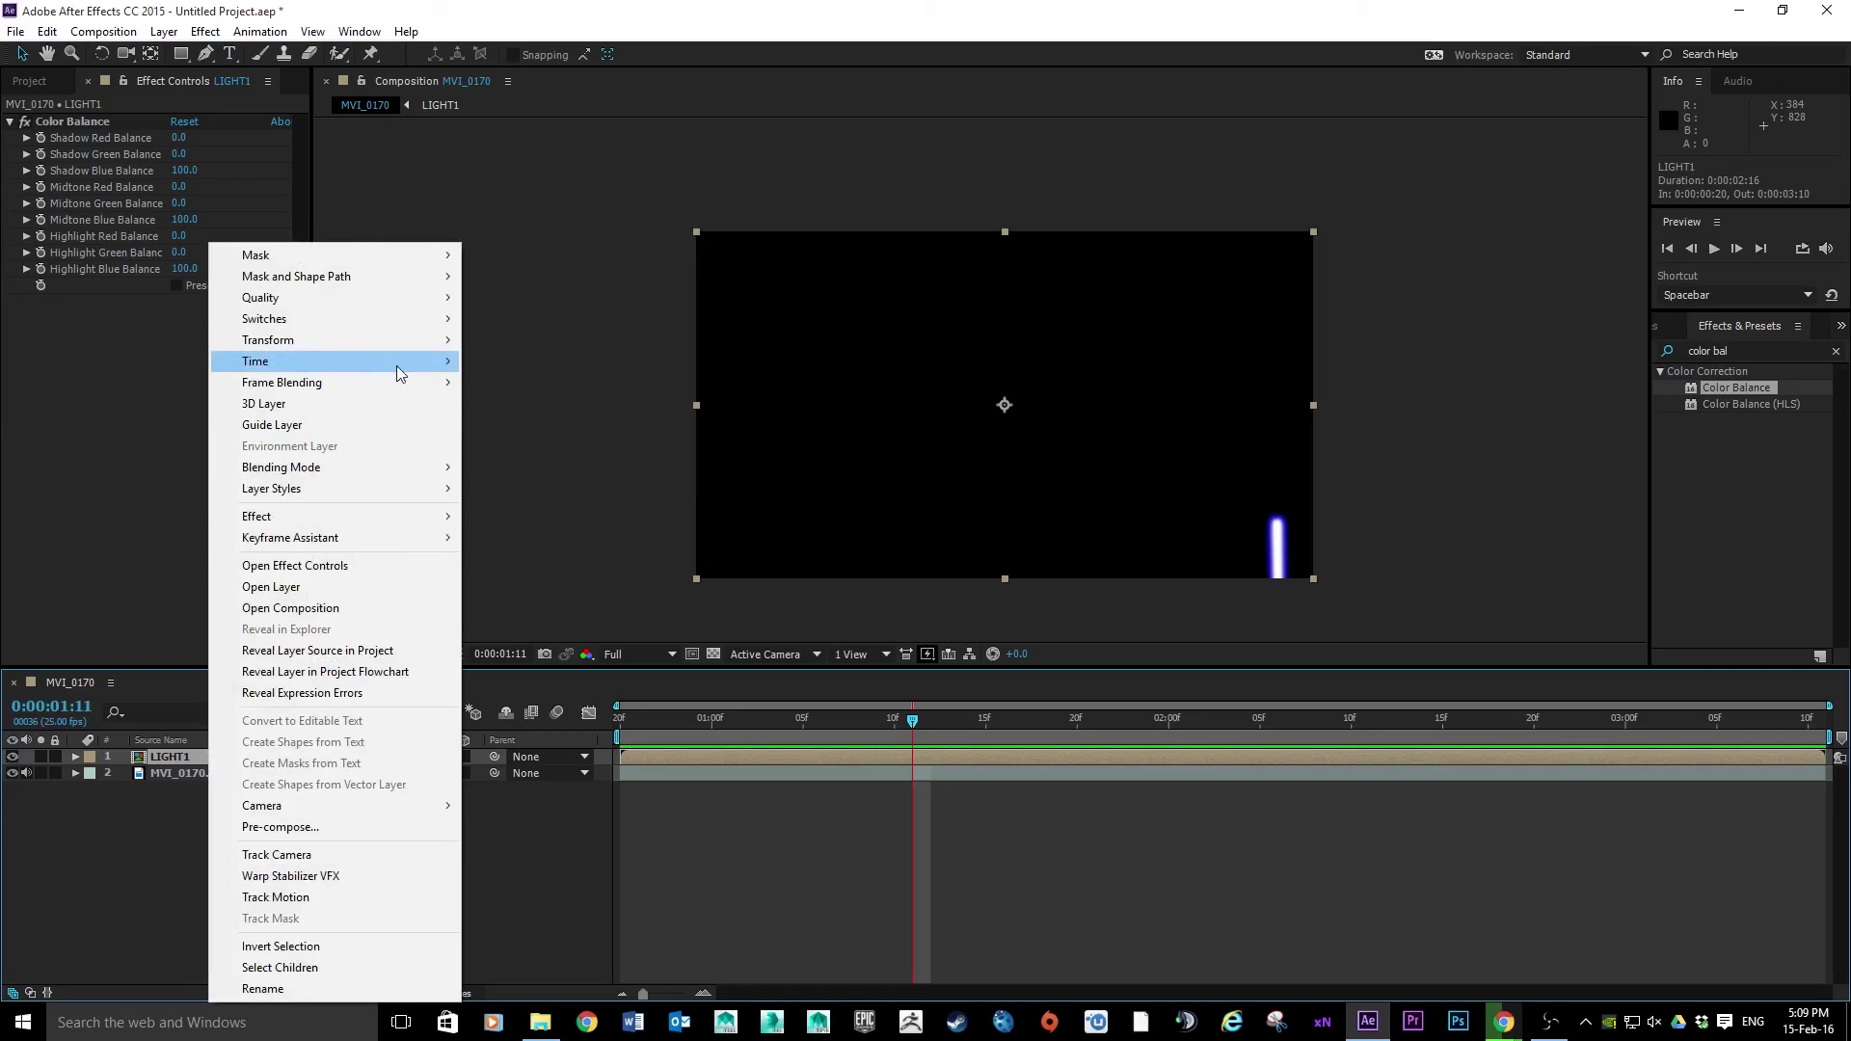
mouse_move(395, 366)
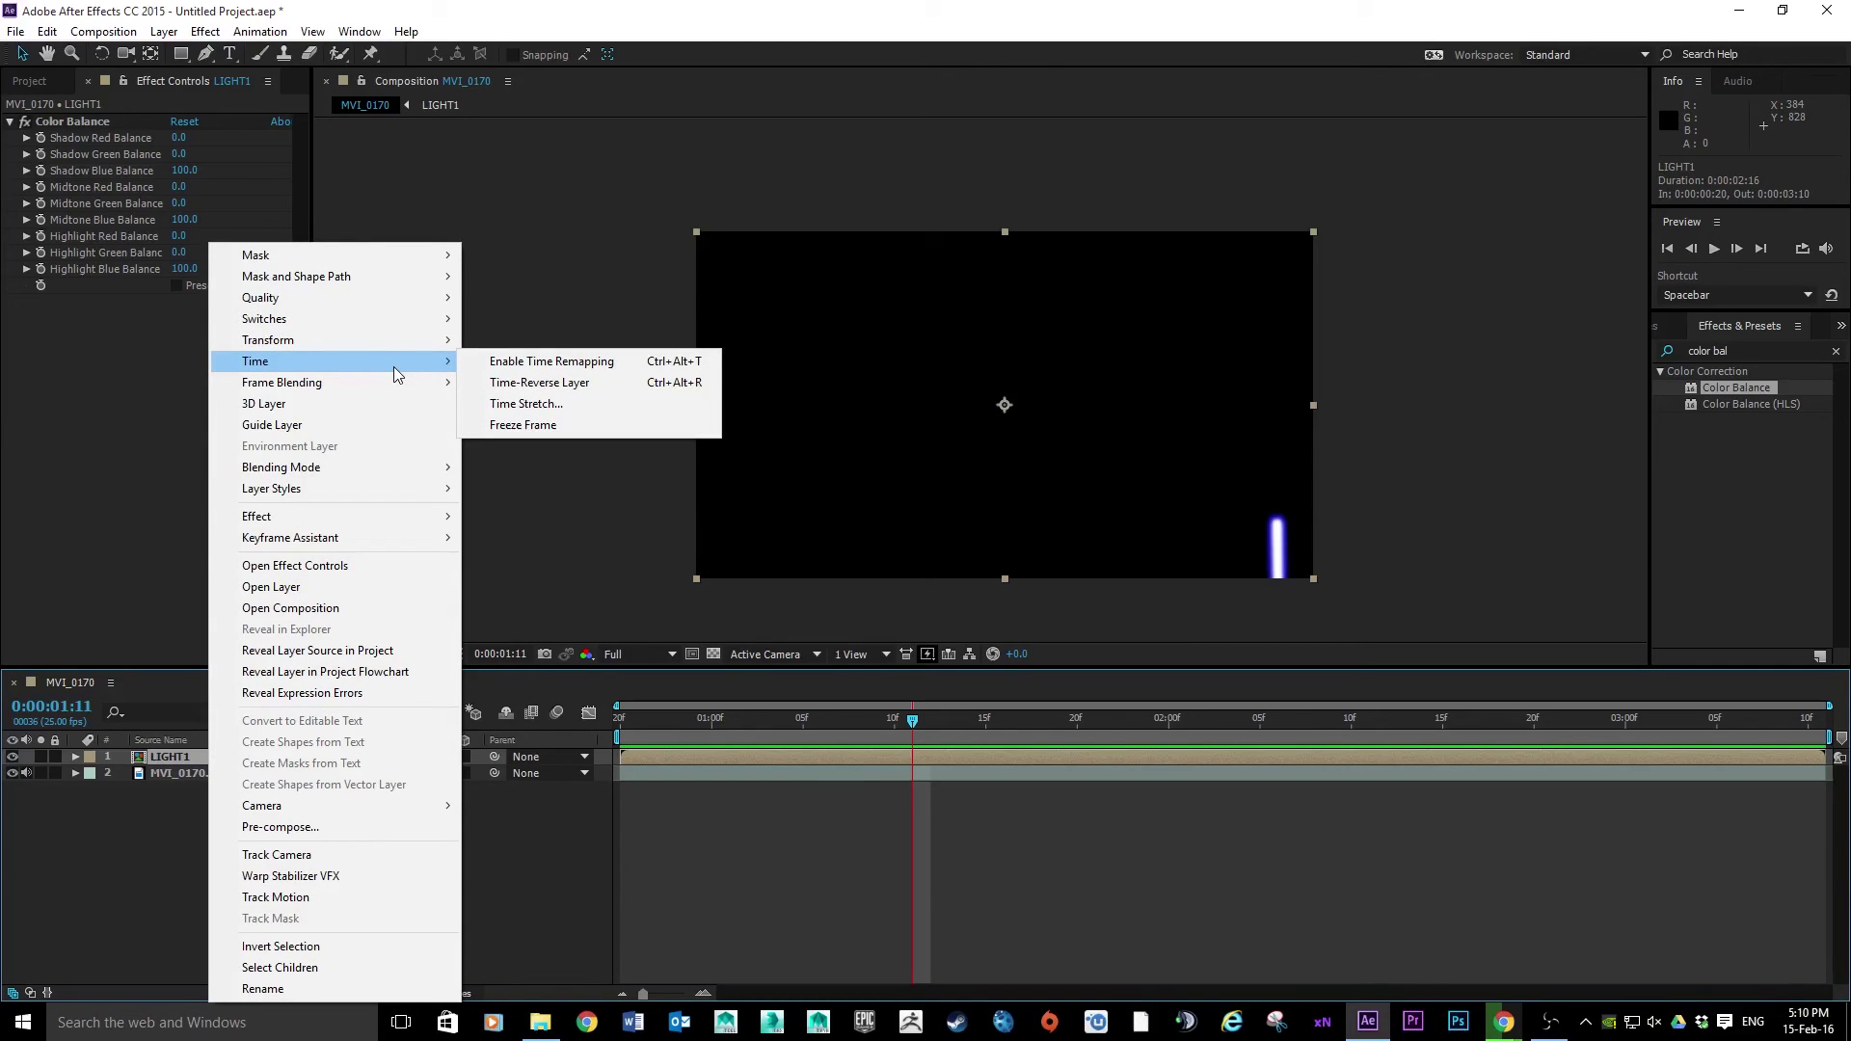
mouse_move(370, 460)
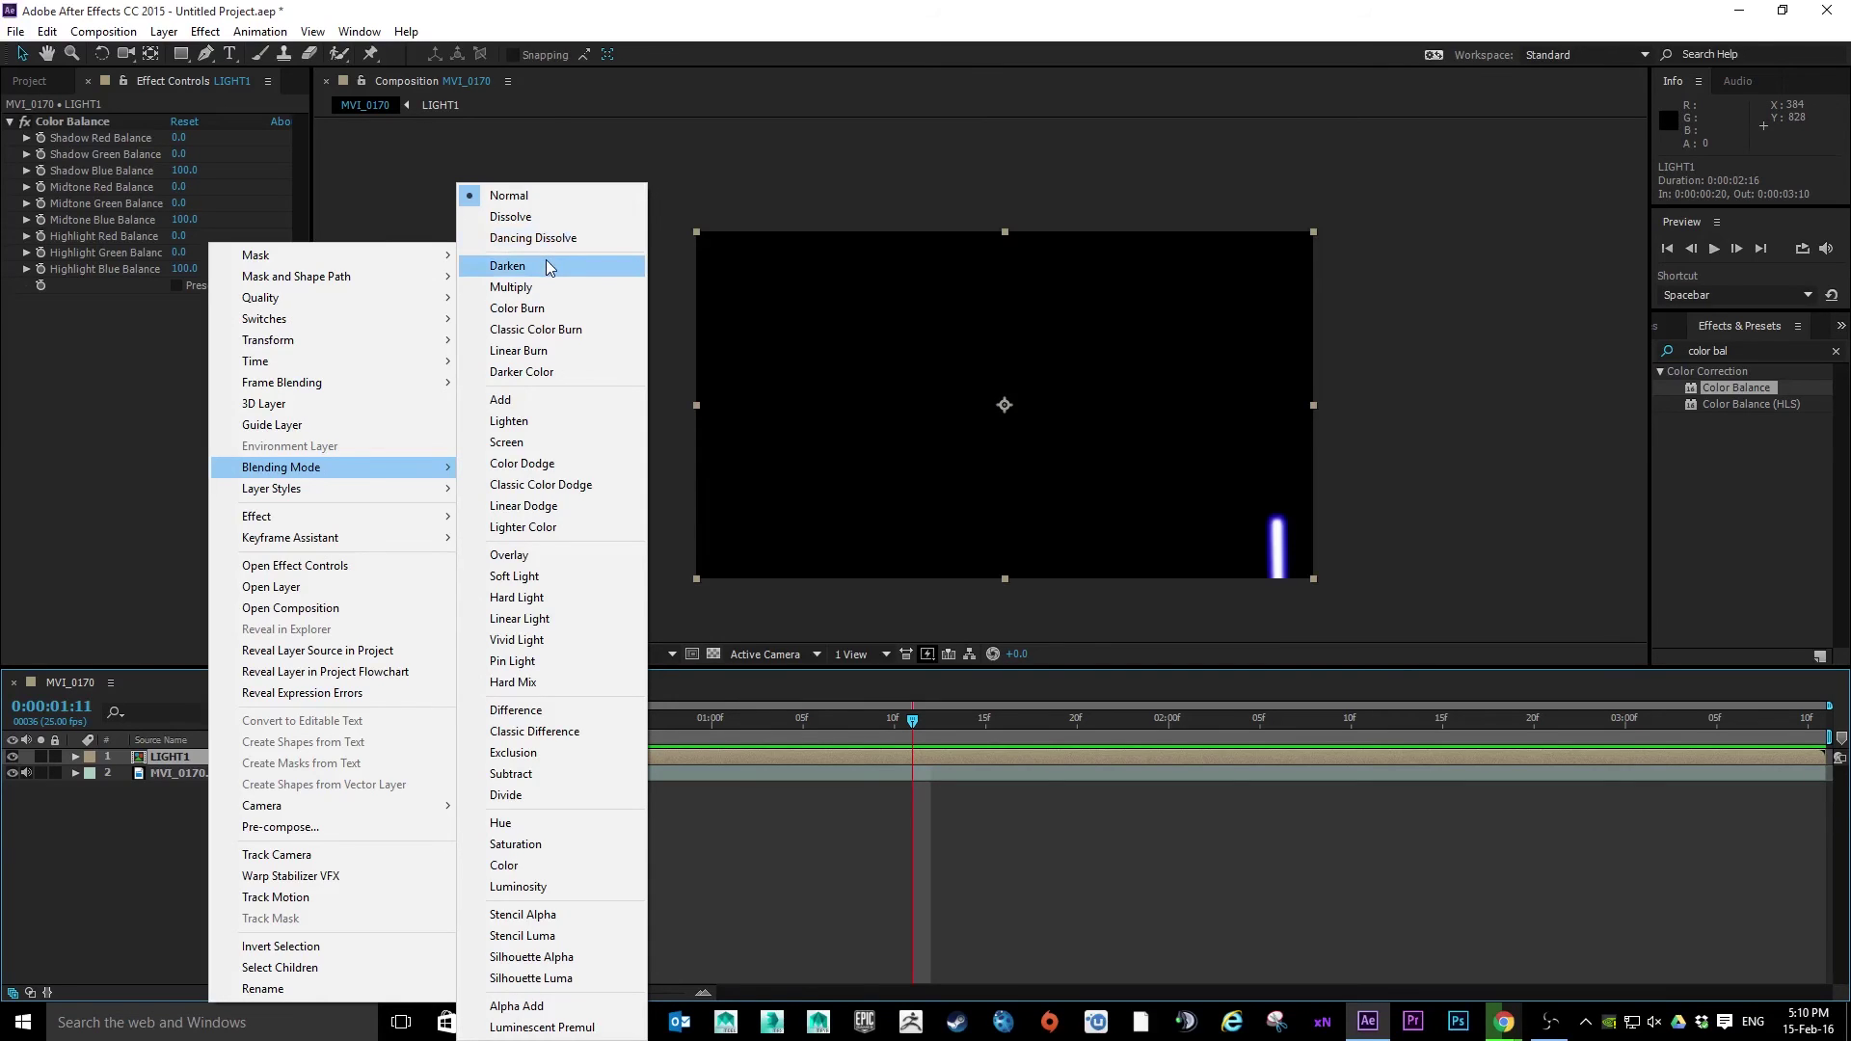
left_click(546, 266)
Step: Set the LIGHT1 layer's blending mode to Screen and briefly preview the blade over the footage
right_click(192, 755)
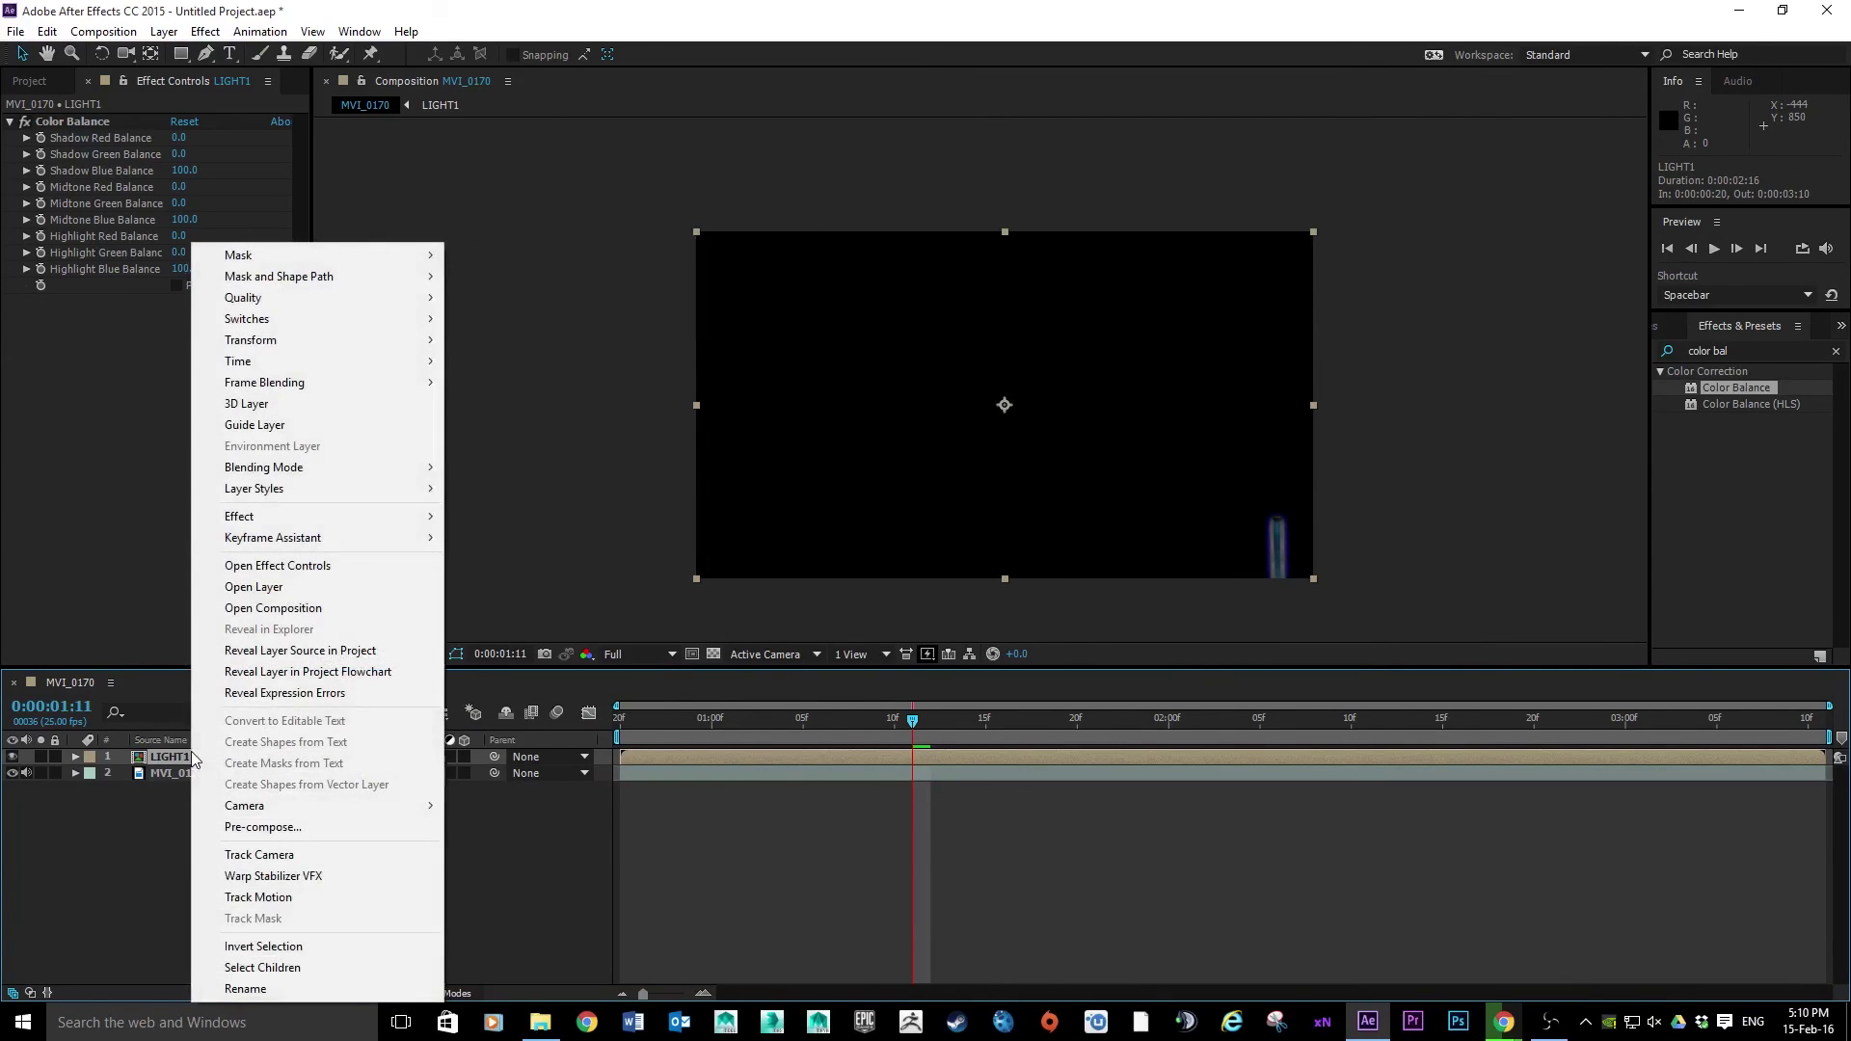
mouse_move(339, 472)
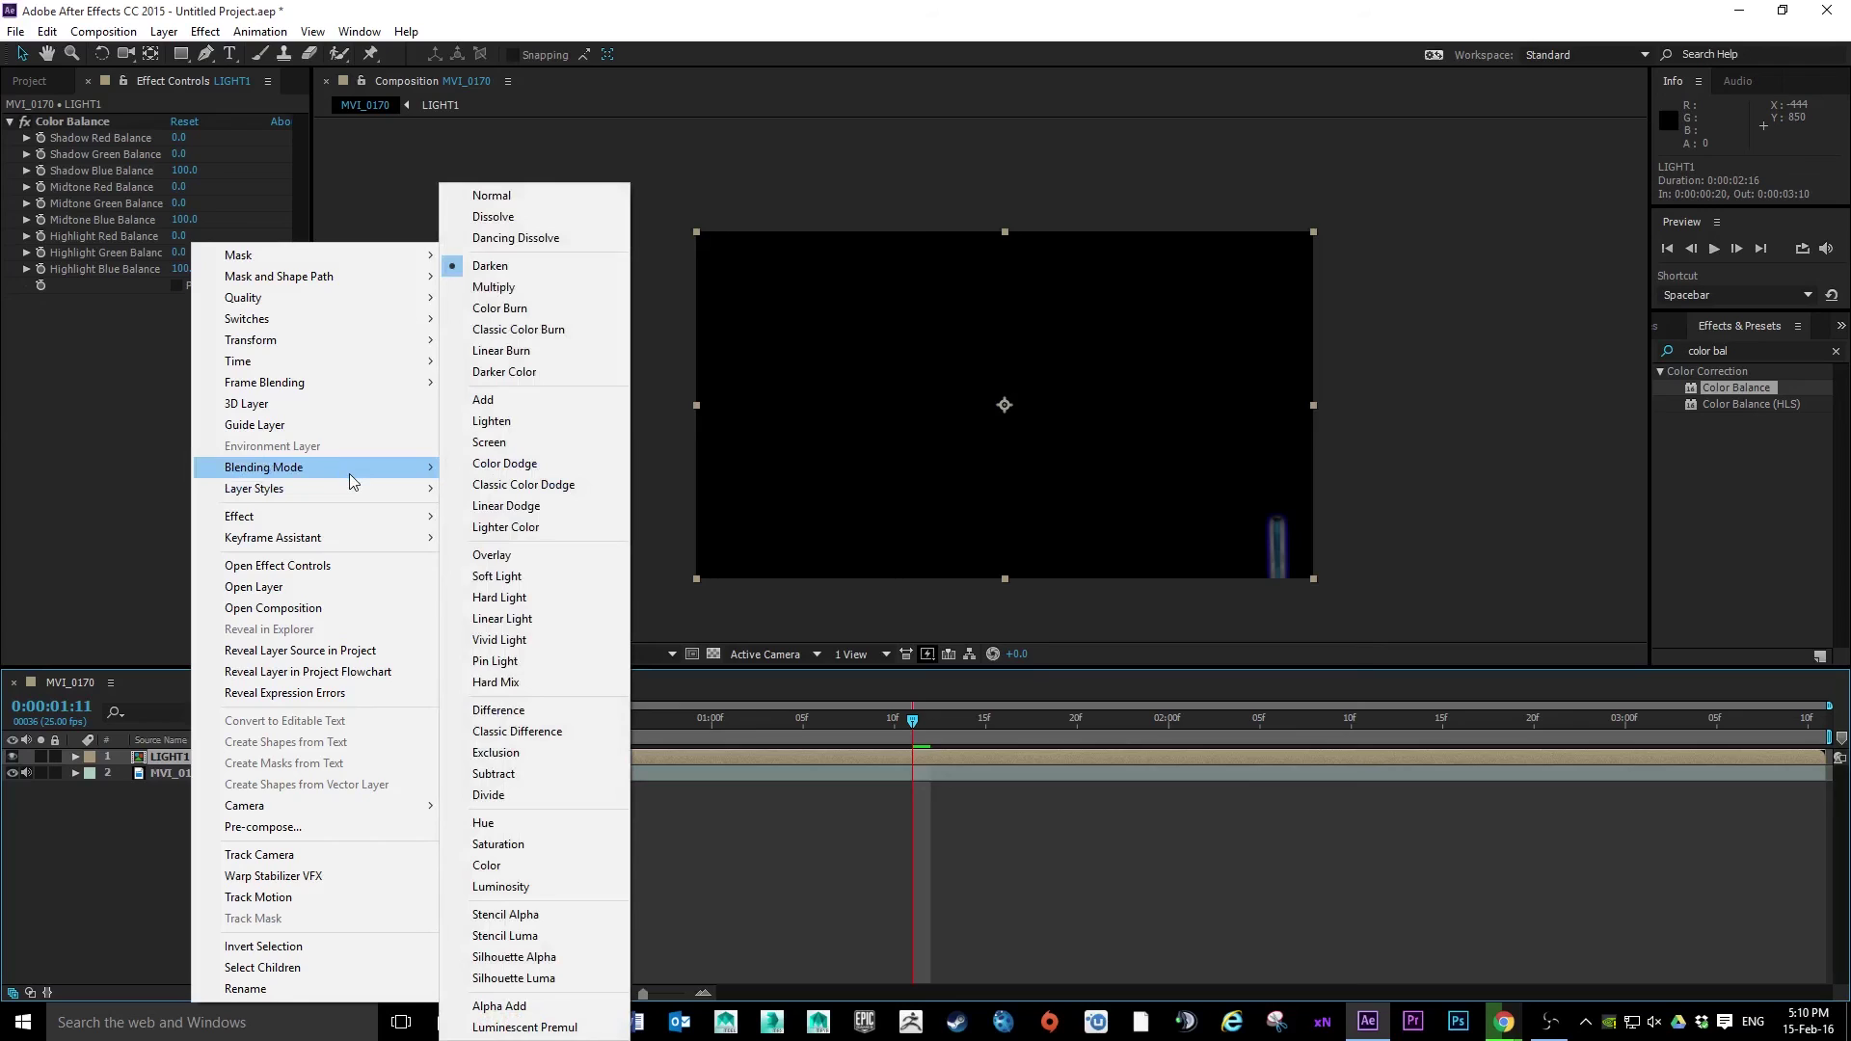
left_click(509, 438)
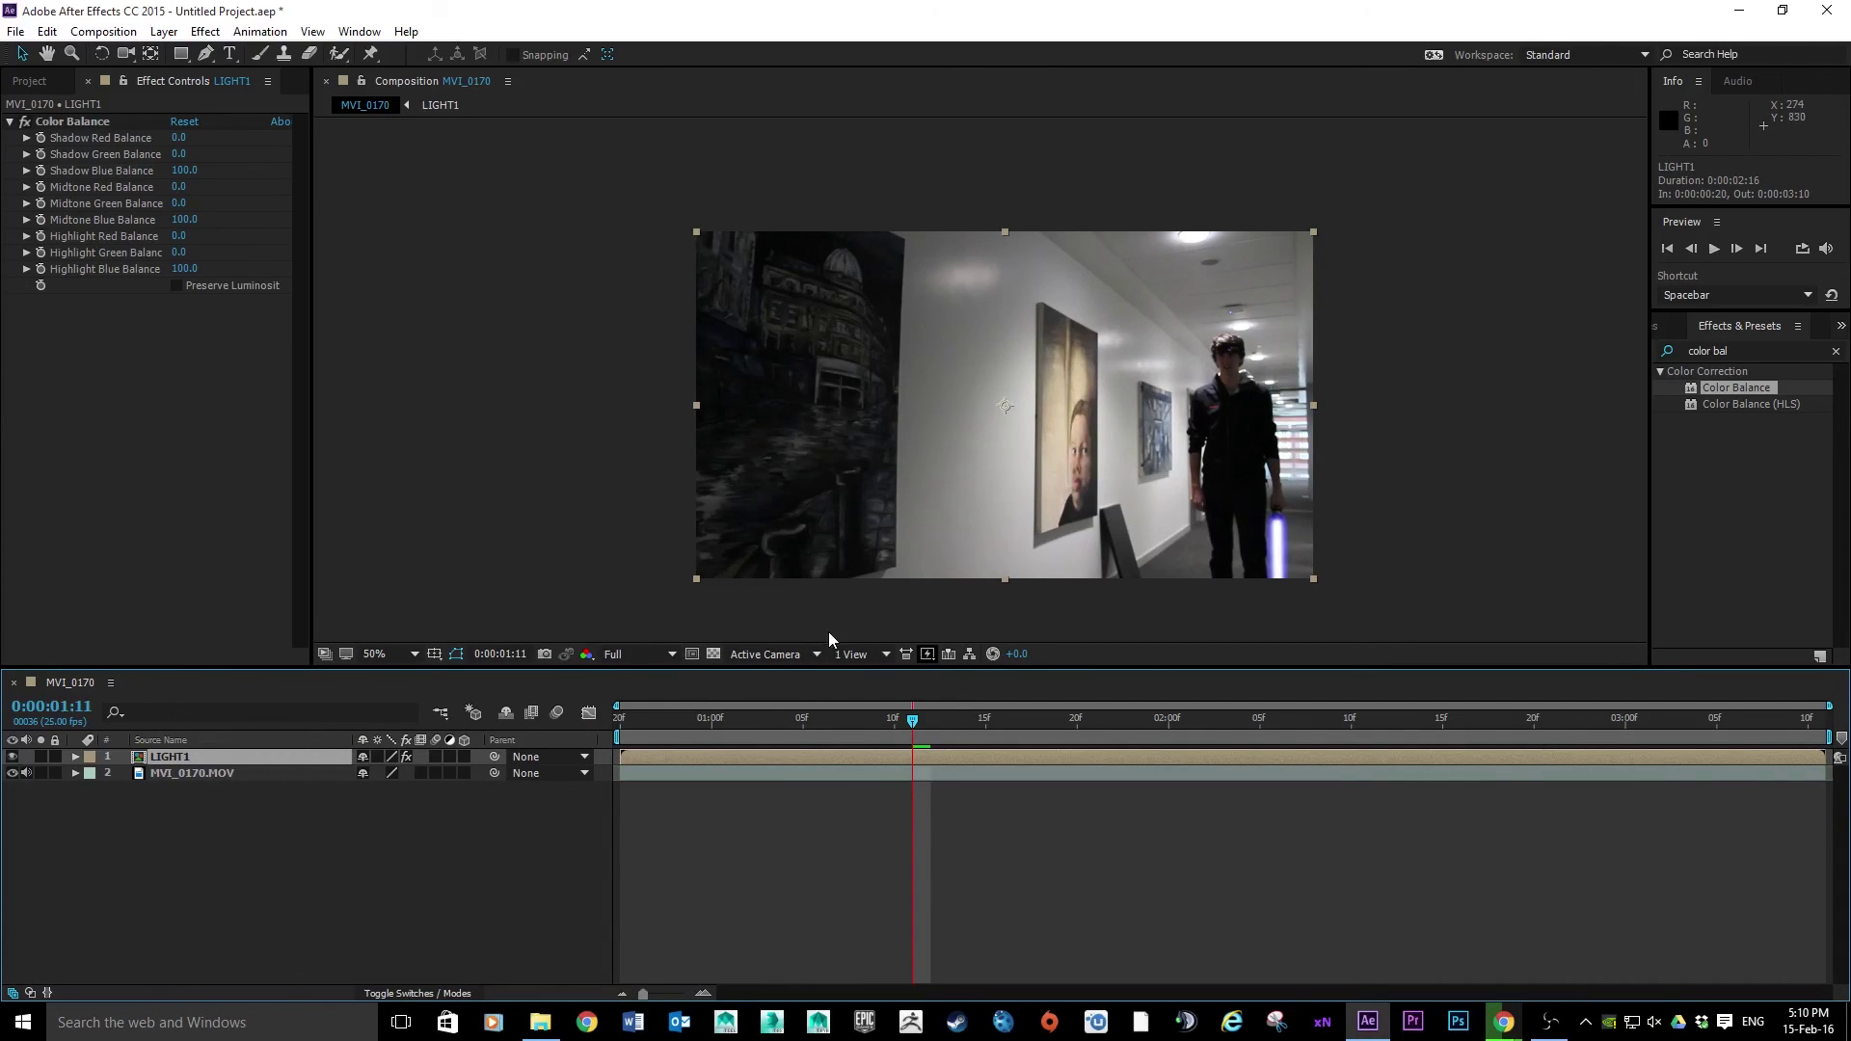
key("space")
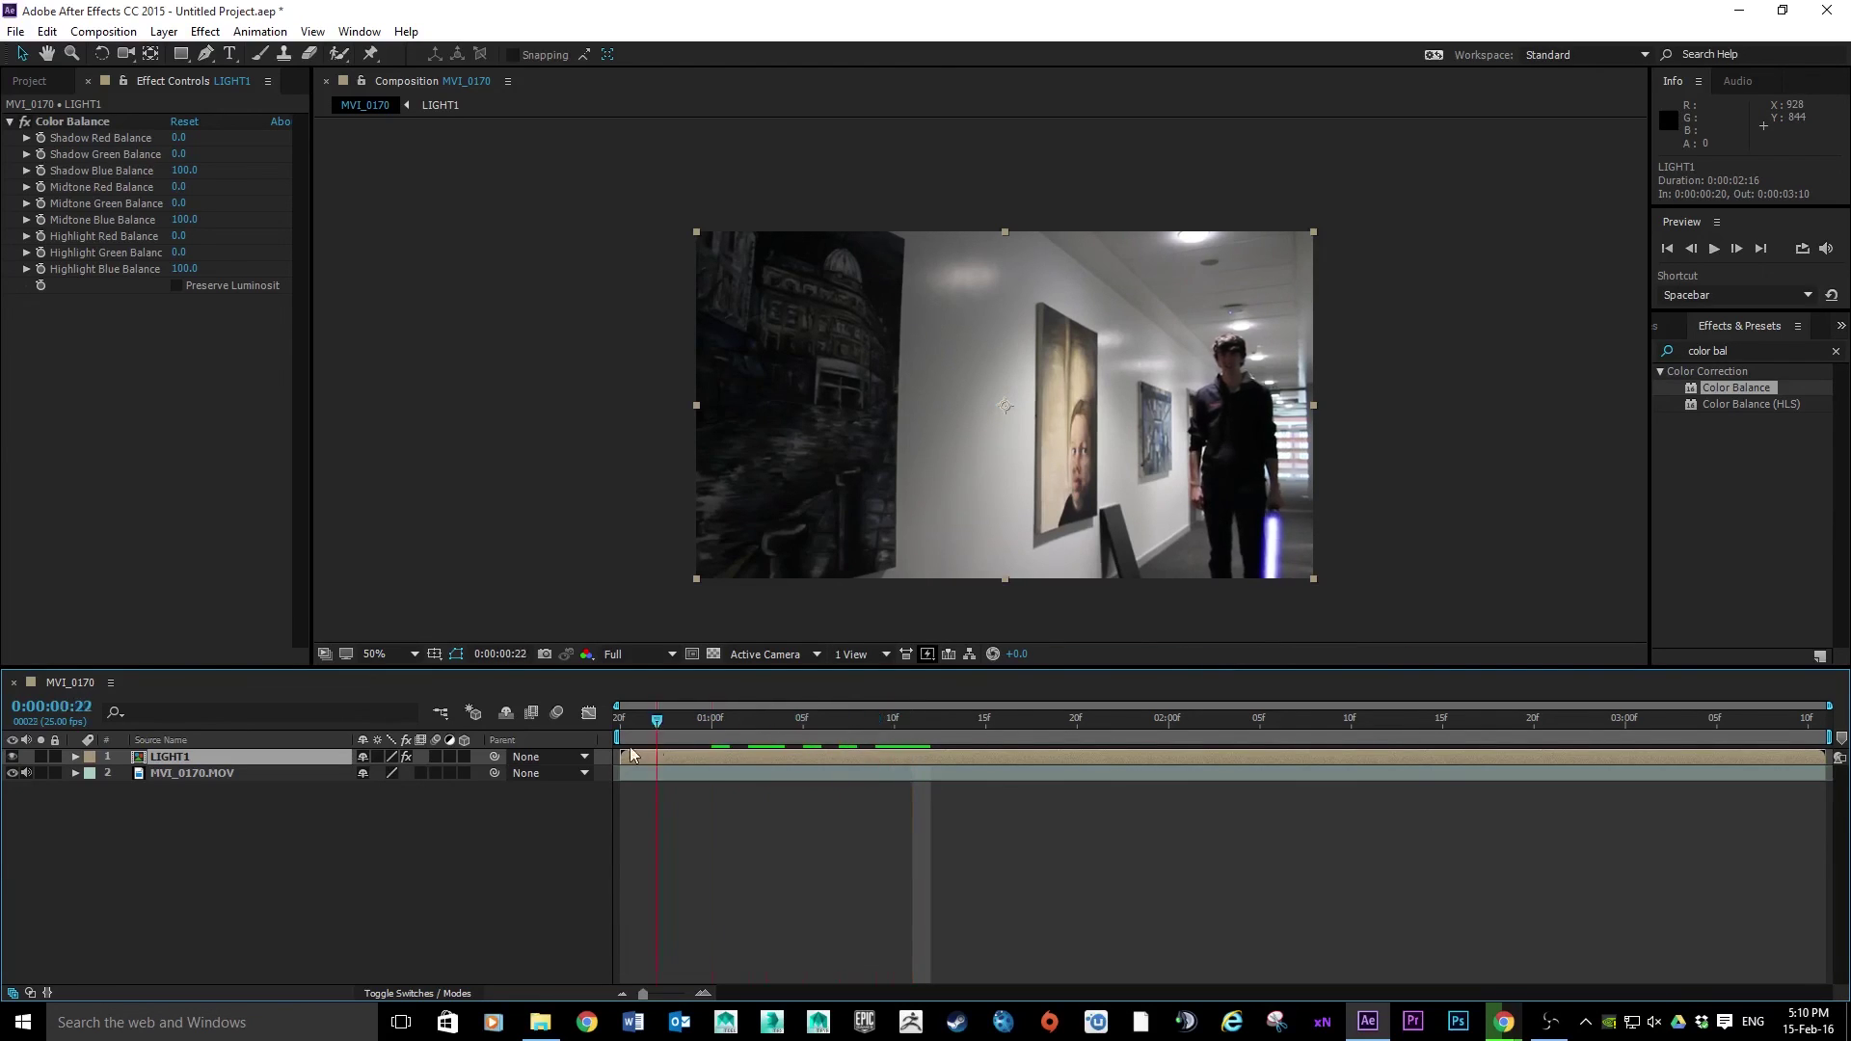
key("space")
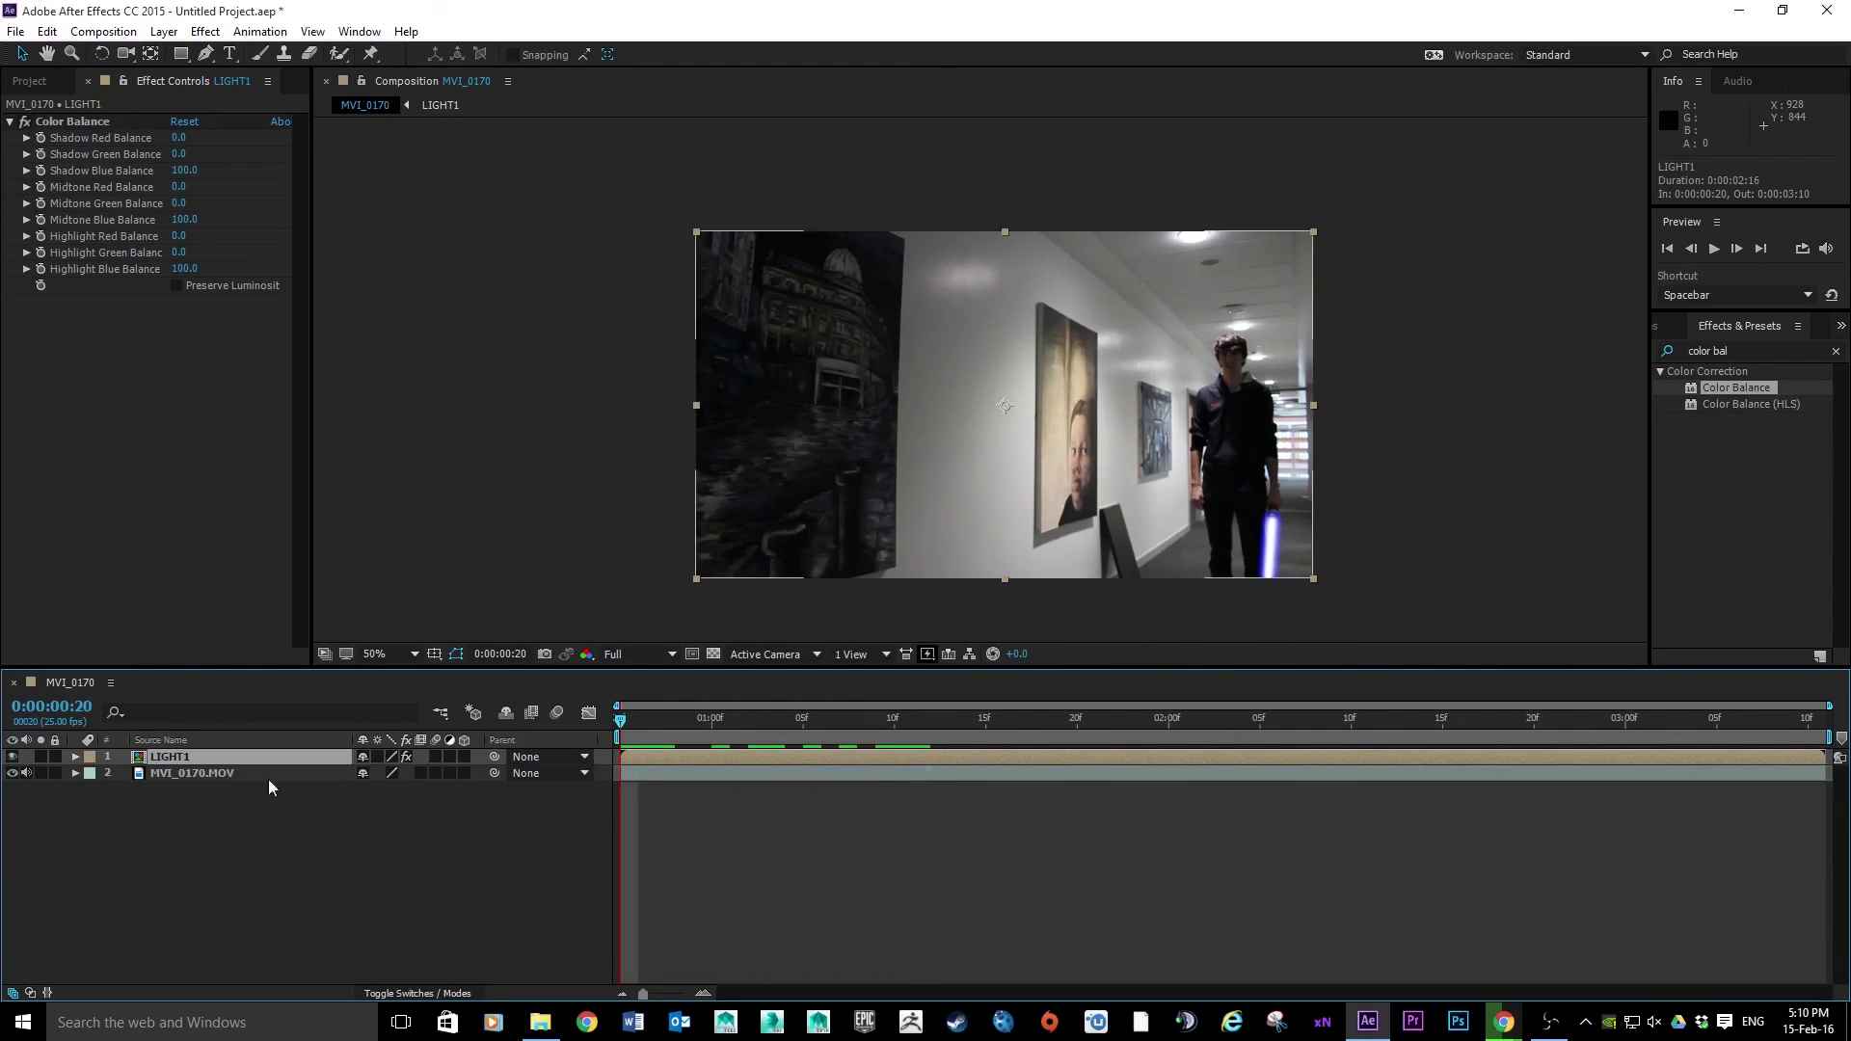
Step: Set the LIGHT1 layer's blending mode to Lighten and play the composition to review the blade over the footage
right_click(182, 756)
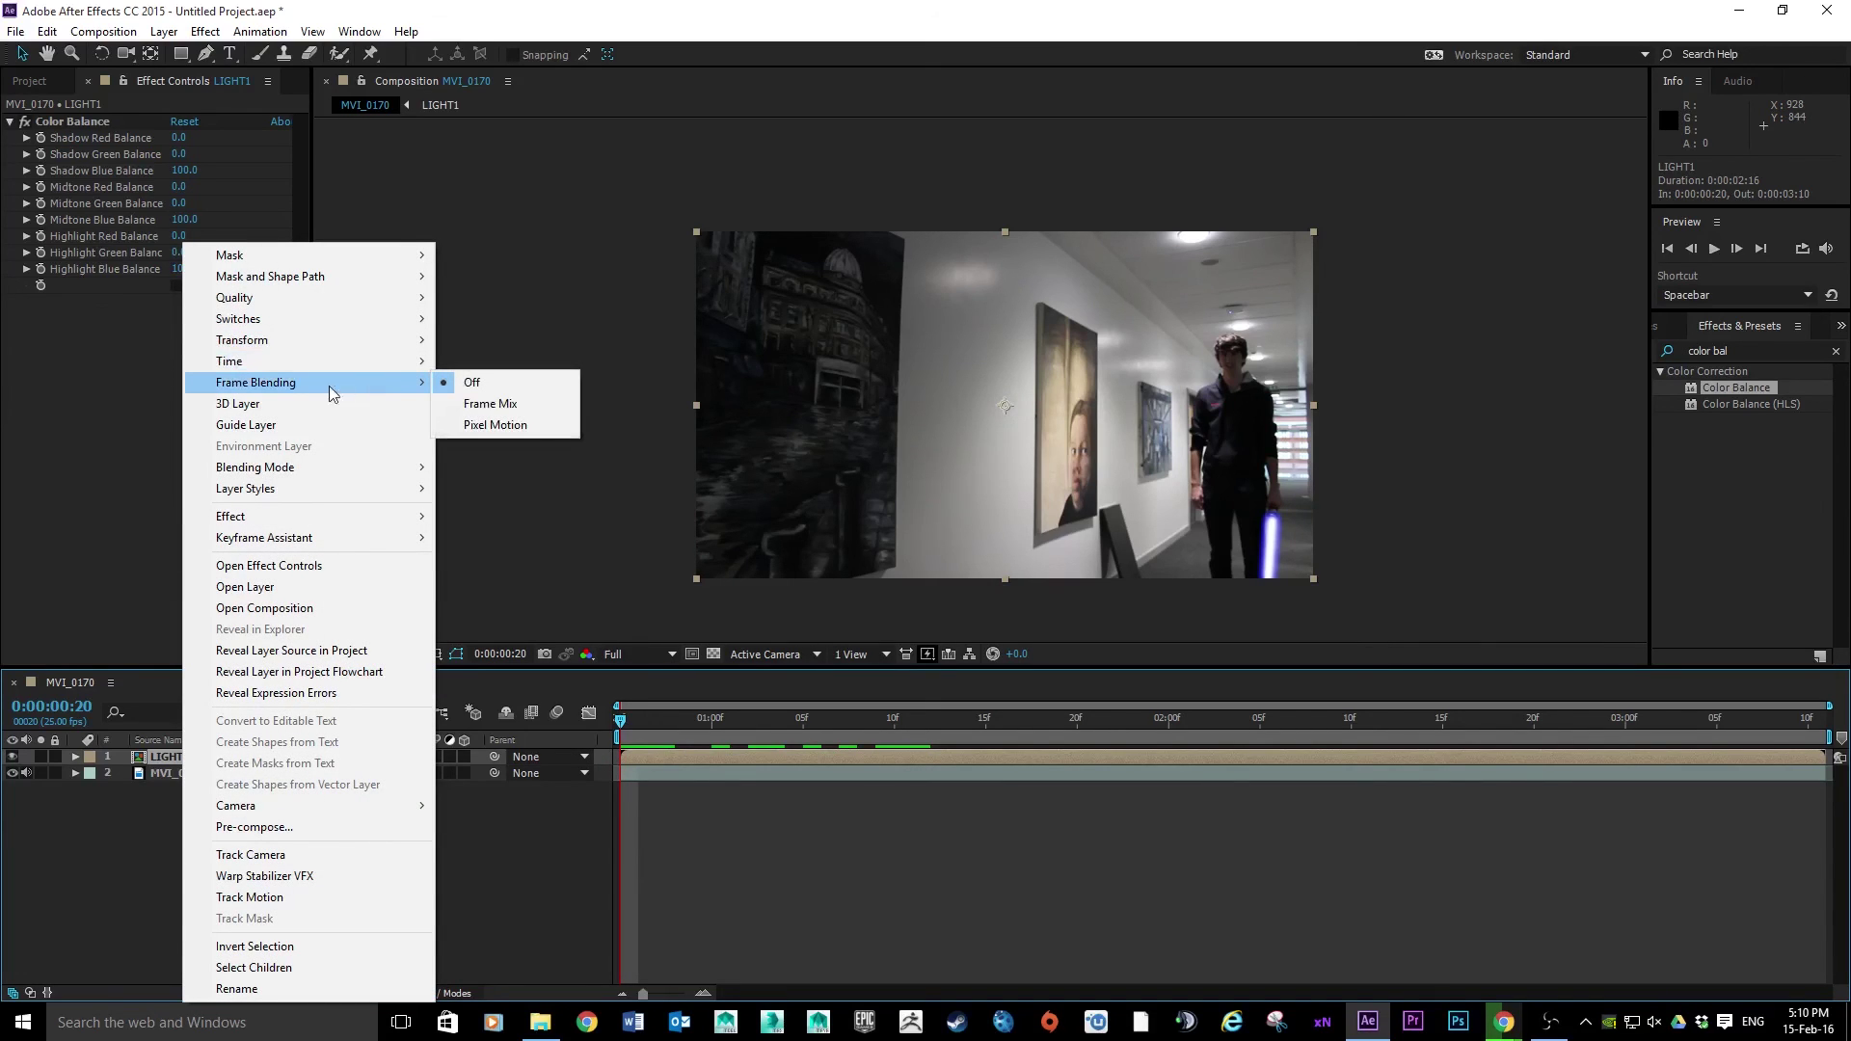
mouse_move(307, 469)
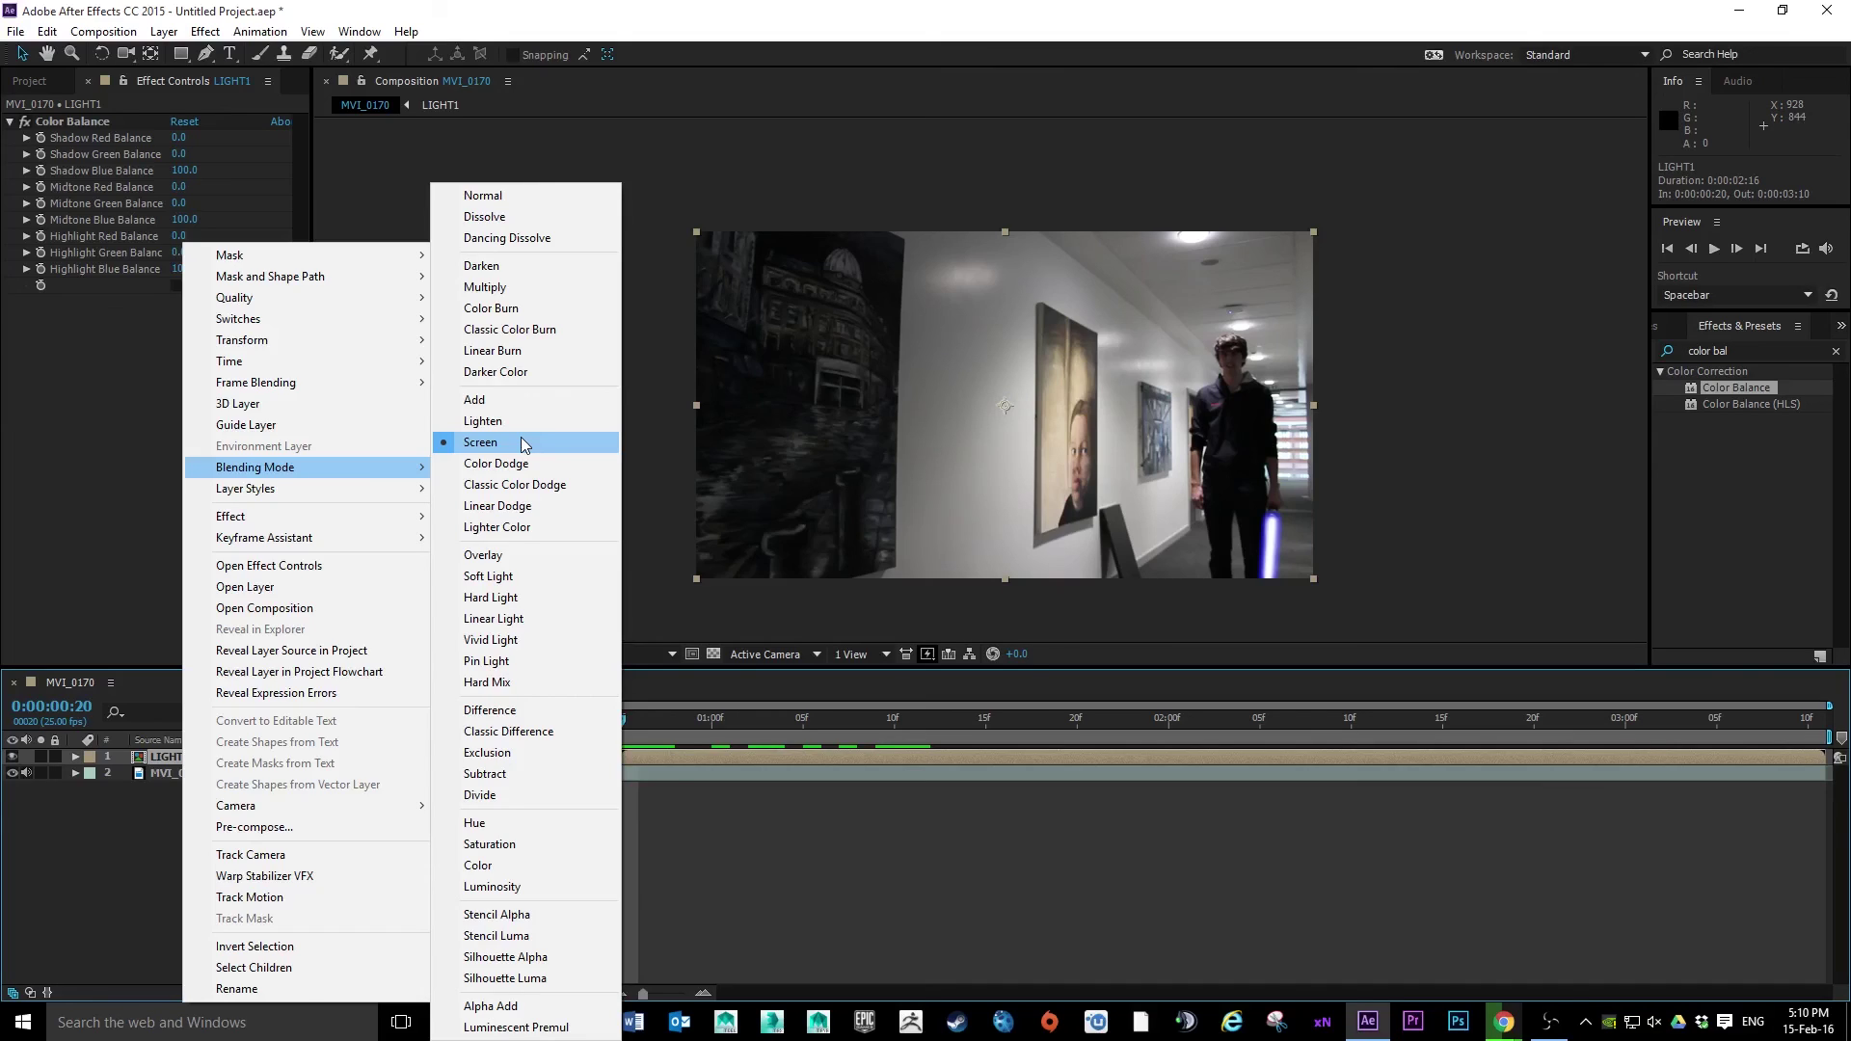
left_click(518, 420)
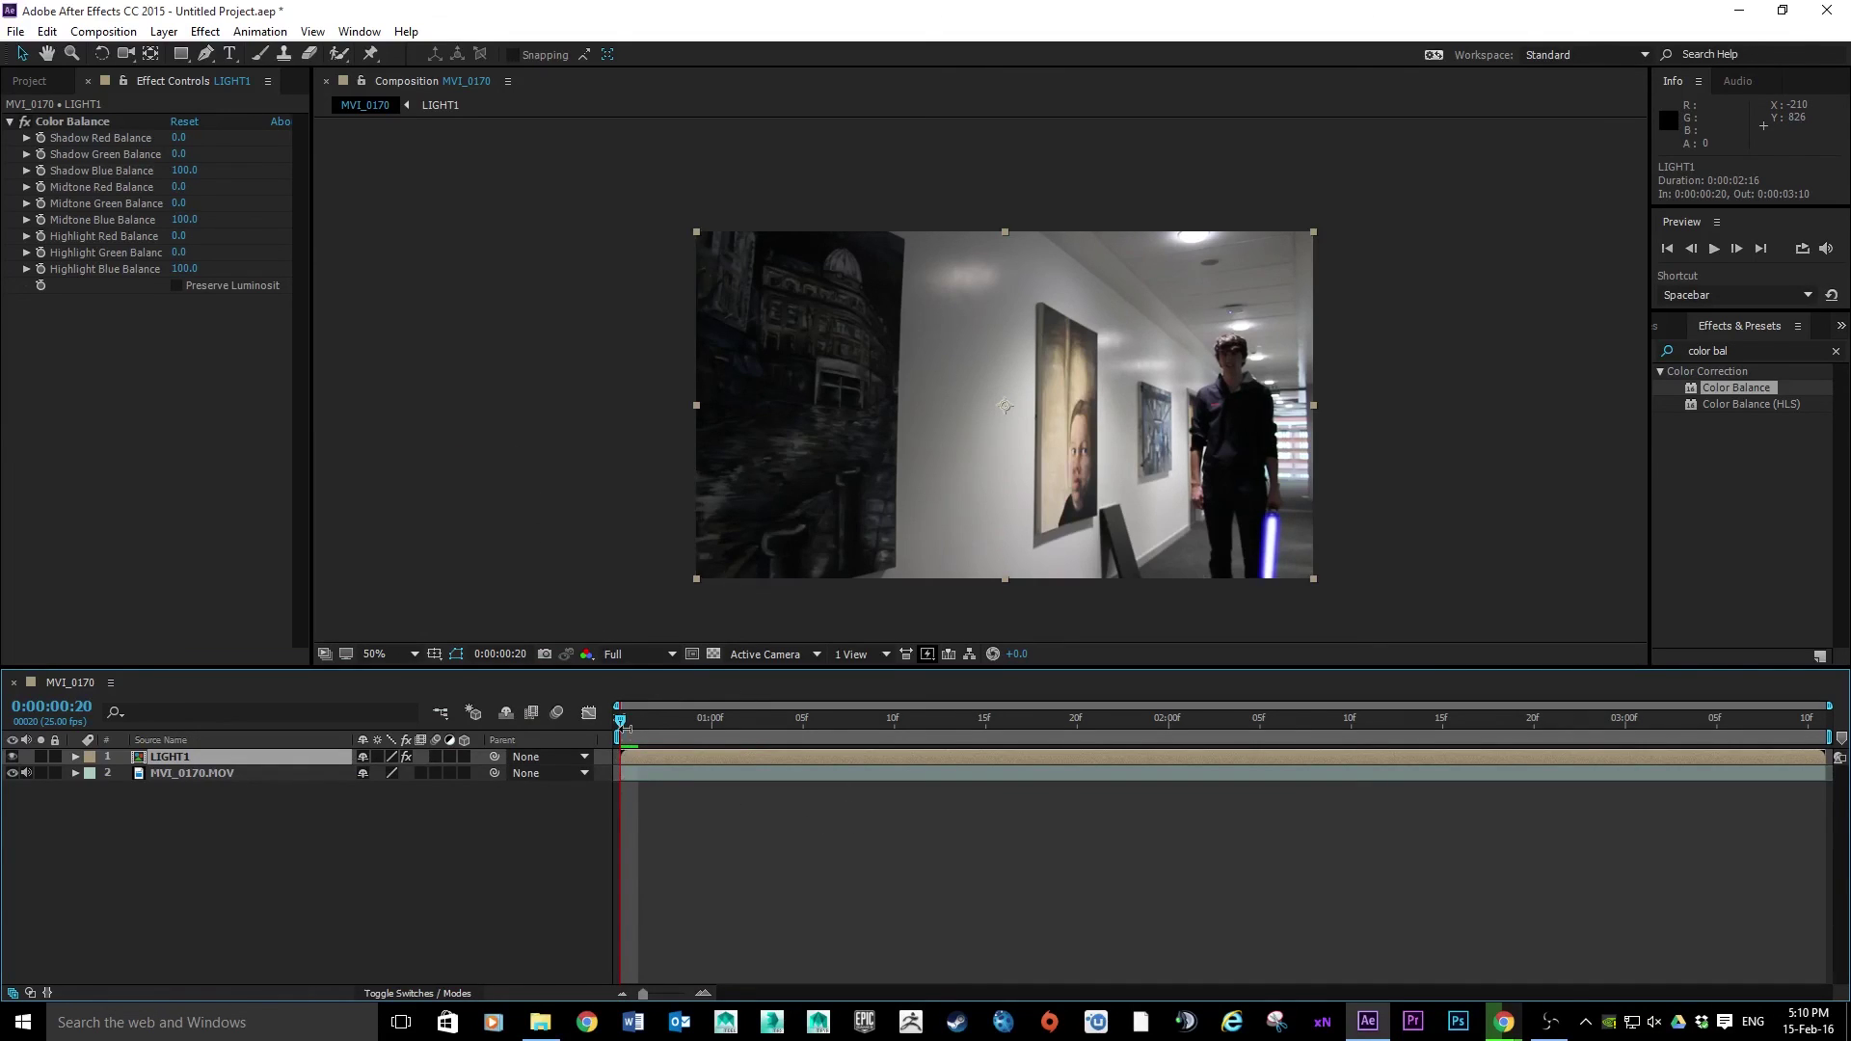
left_click_drag(617, 721, 1095, 757)
key("space")
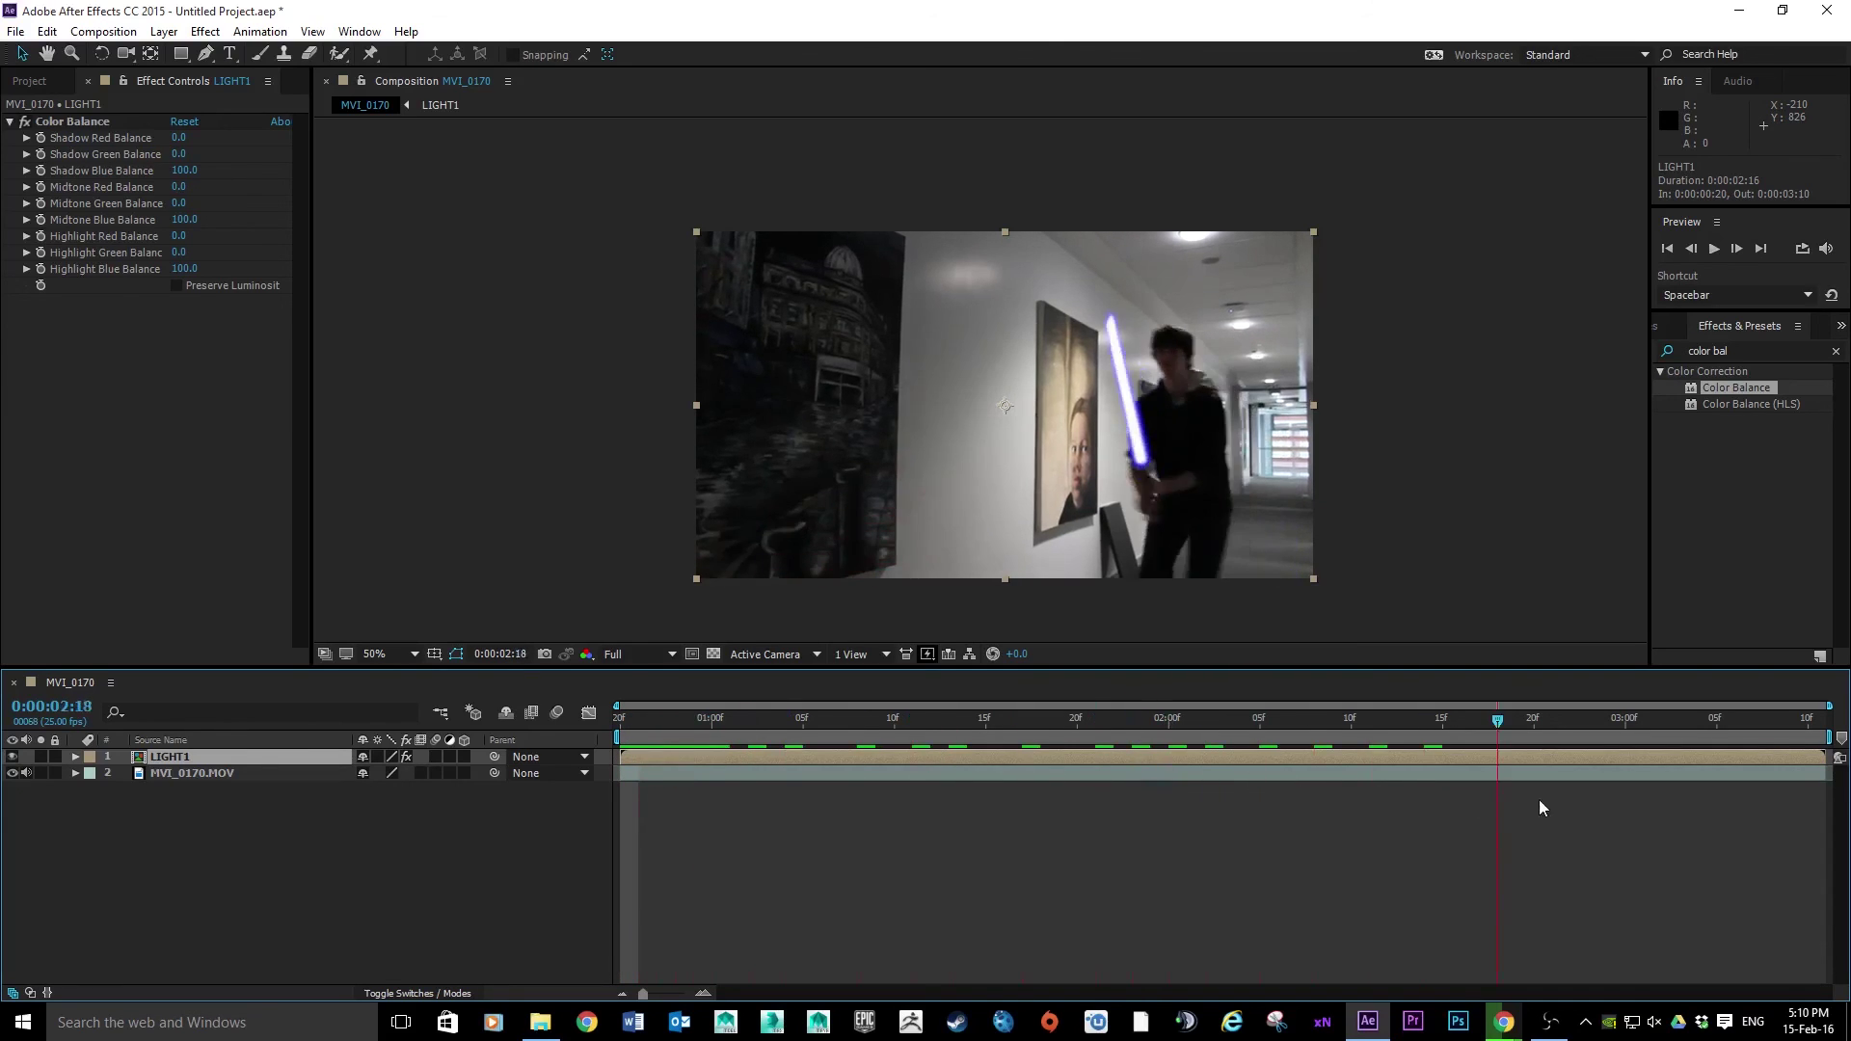
Step: Show the project's item list and scrub the composition to 0:00:01:03 to inspect the blue blade
left_click(37, 83)
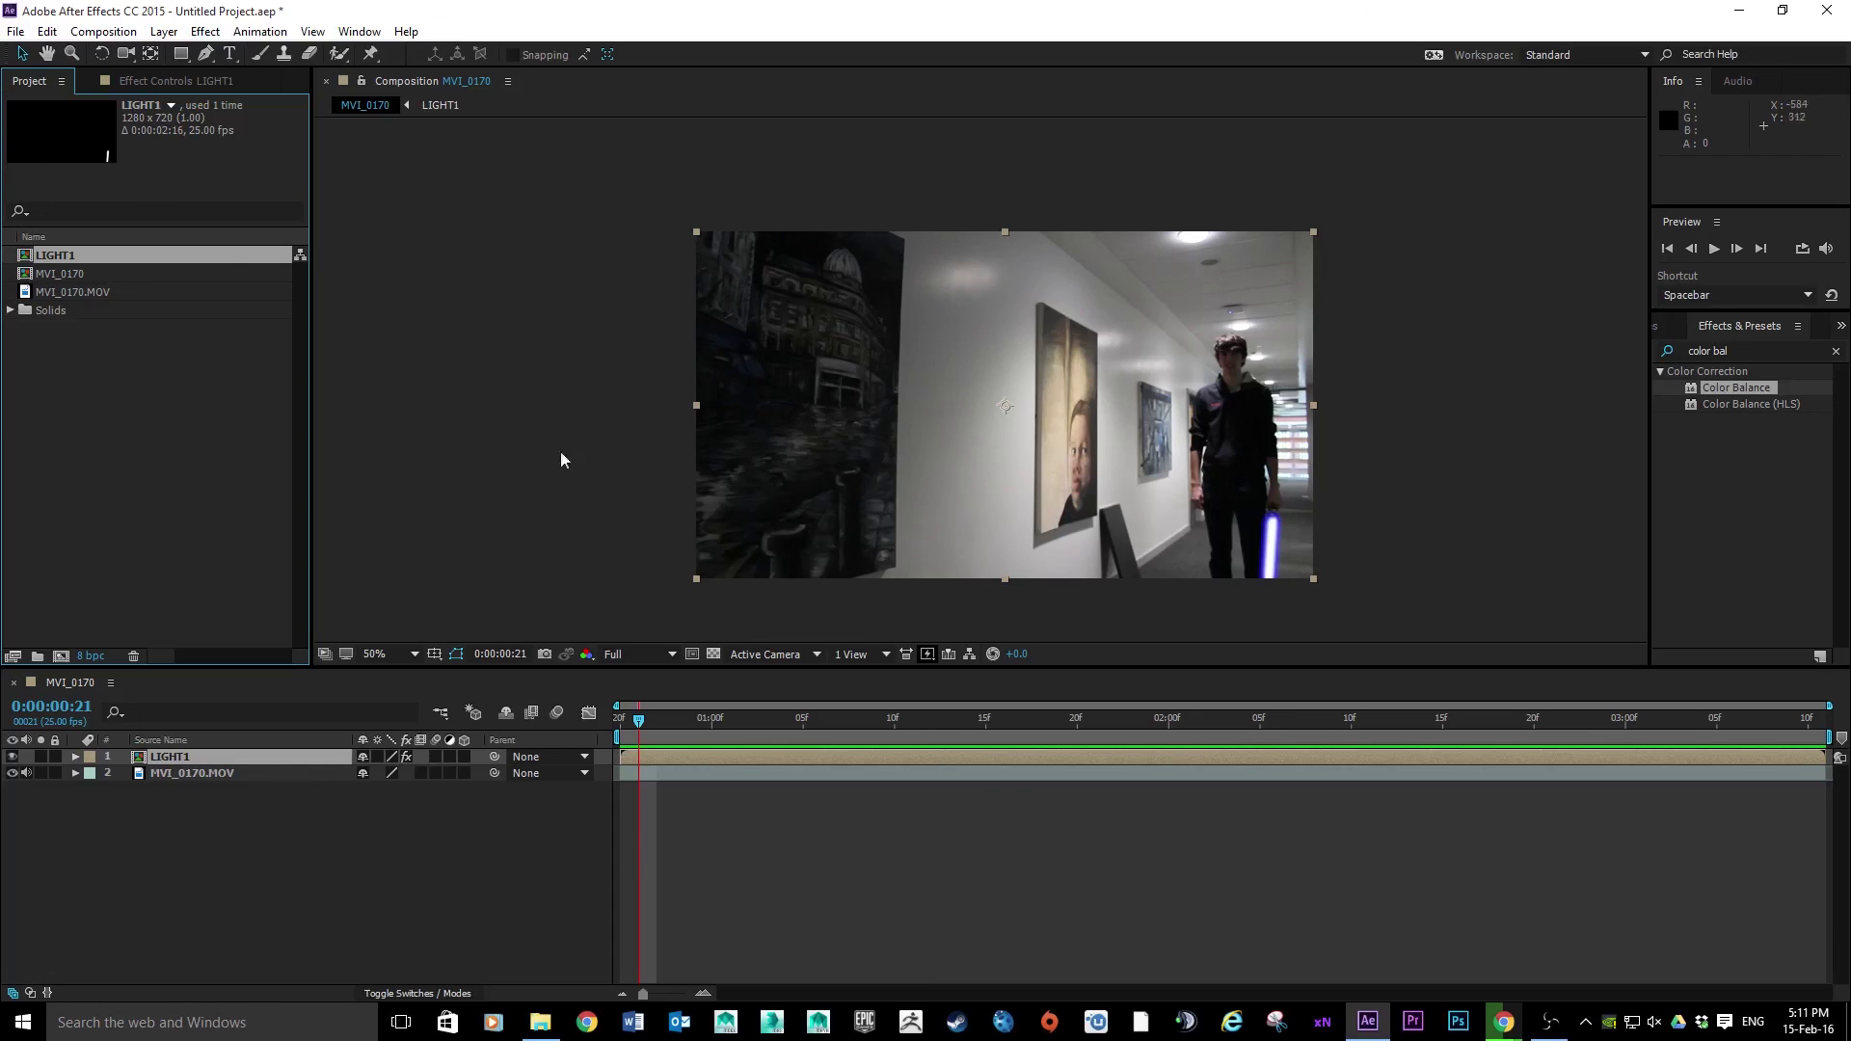
left_click_drag(636, 721, 838, 721)
left_click_drag(771, 800, 749, 800)
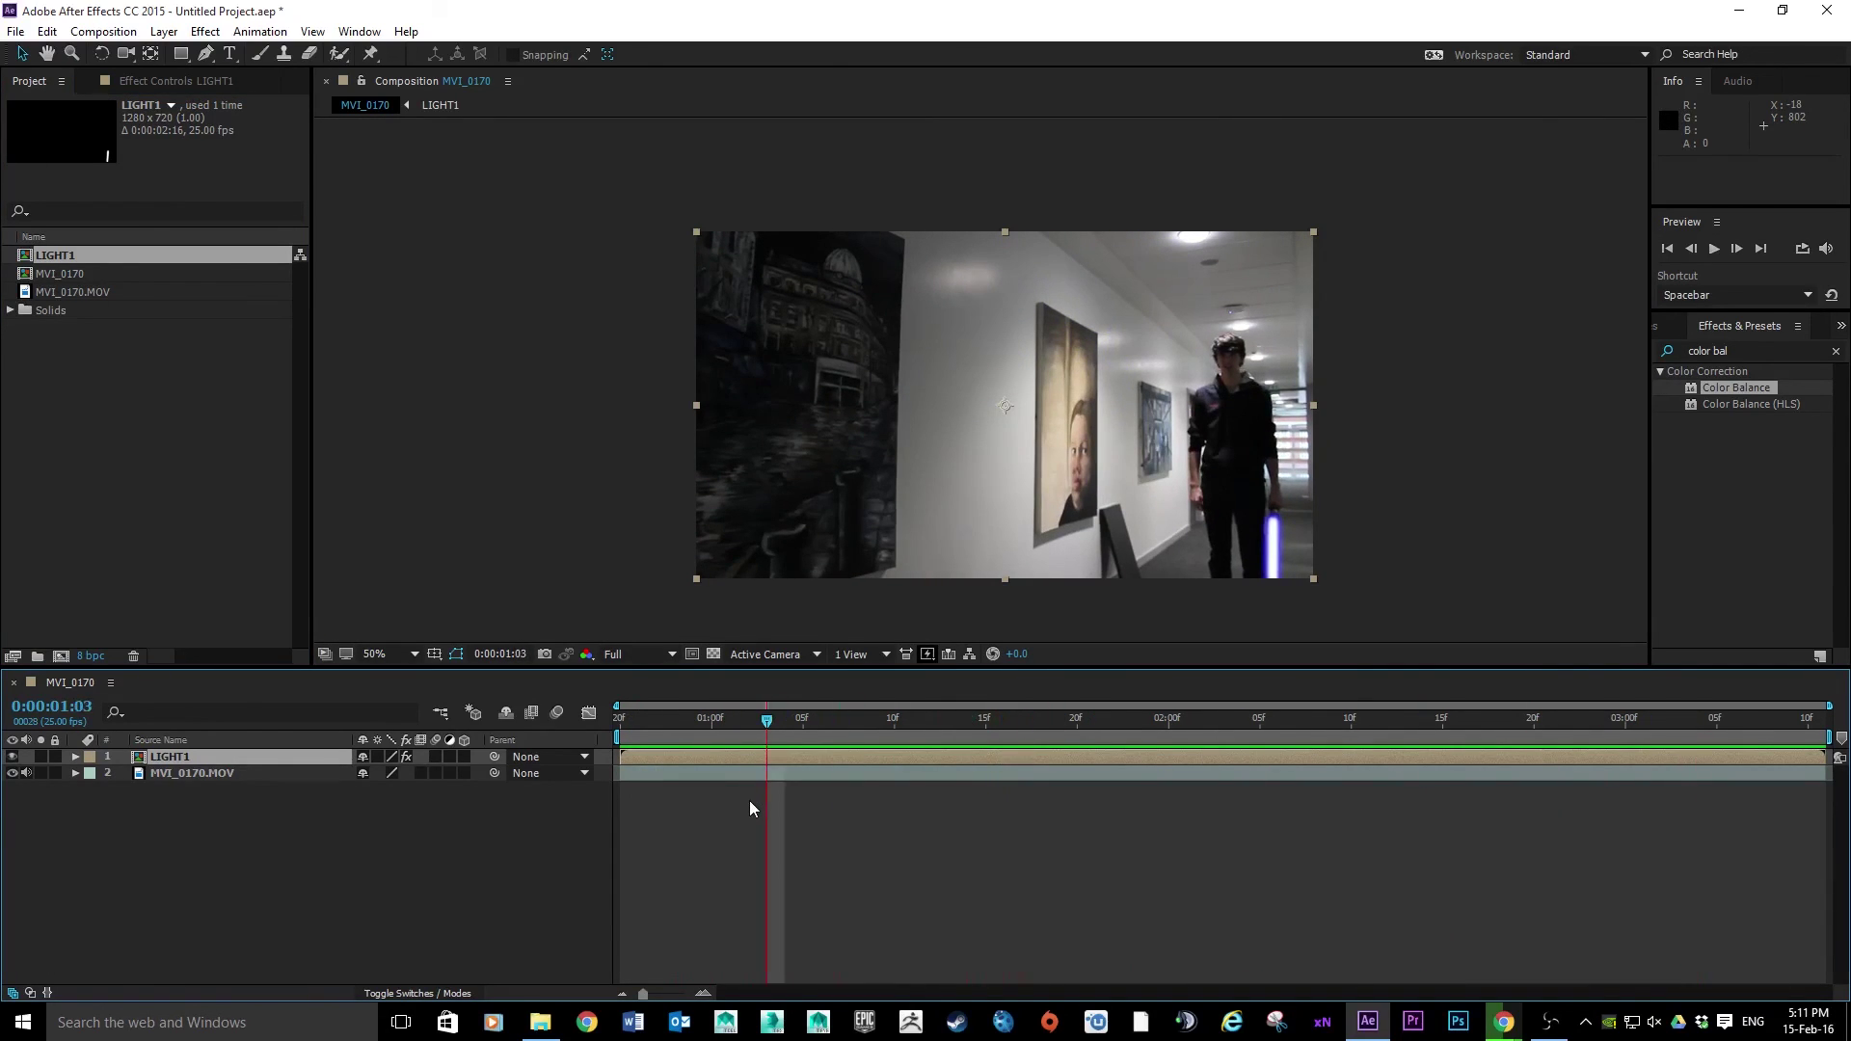